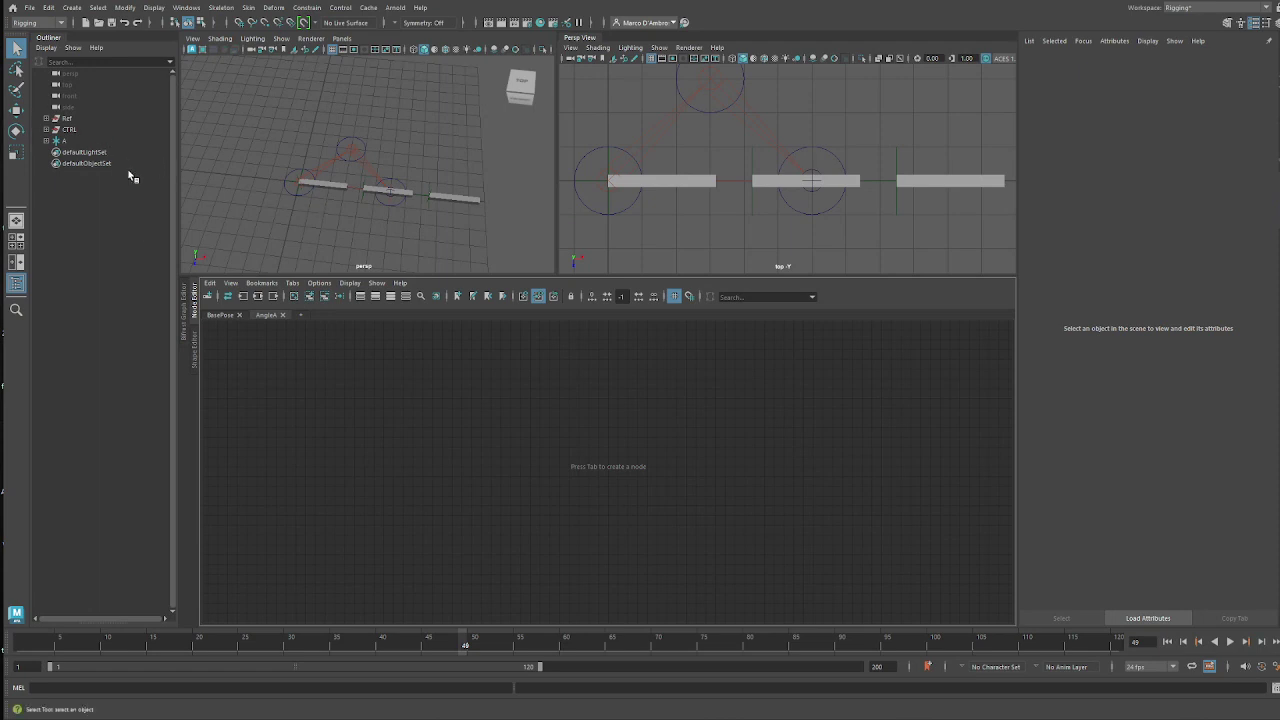
# - Try moving the Target and Base control circles in the perspective view, undoing each move
pyautogui.click(381, 200)
pyautogui.press('w')
pyautogui.moveTo(423, 221); pyautogui.dragTo(380, 250)
pyautogui.hotkey('ctrl', 'z')
pyautogui.scroll(3, 280, 216)
pyautogui.keyDown('alt'); pyautogui.moveTo(280, 216); pyautogui.dragTo(320, 211); pyautogui.keyUp('alt')
pyautogui.keyDown('alt'); pyautogui.moveTo(288, 214); pyautogui.dragTo(320, 218, button='middle'); pyautogui.keyUp('alt')
pyautogui.click(320, 218)
pyautogui.click(303, 217)
pyautogui.moveTo(329, 236); pyautogui.dragTo(280, 222)
pyautogui.hotkey('ctrl', 'z')
pyautogui.hotkey('ctrl', 'z')
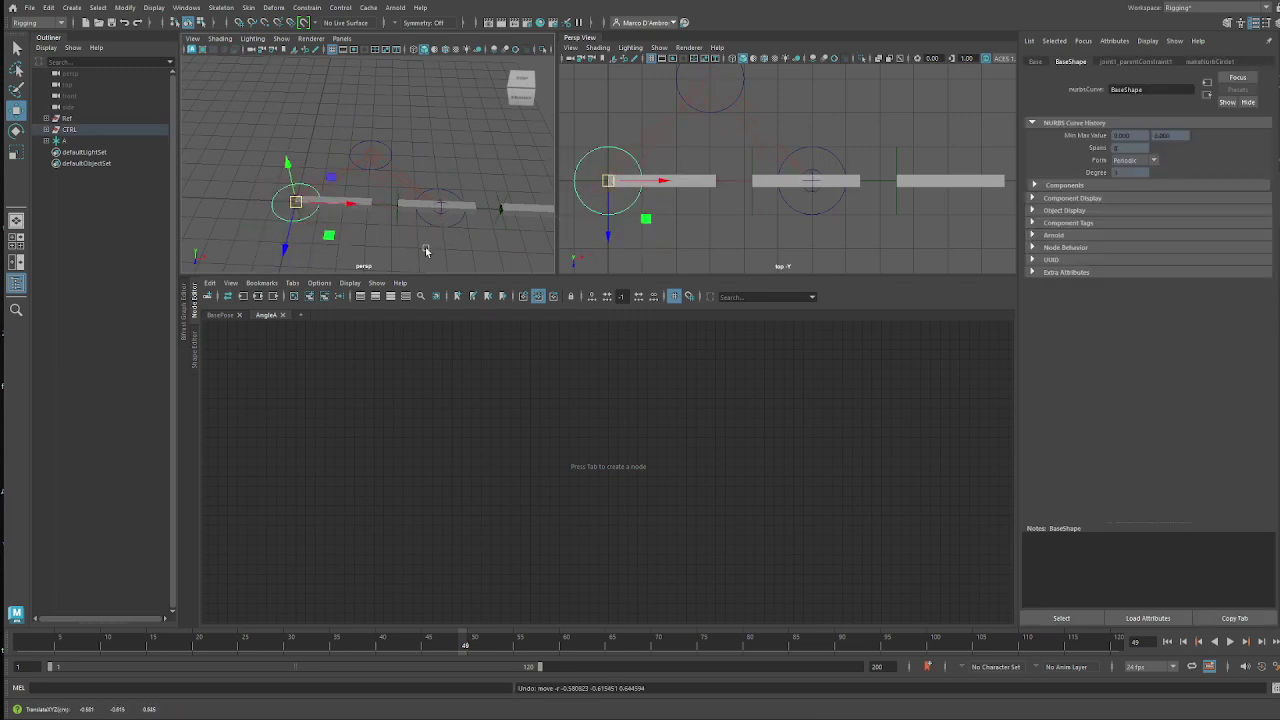
# - Expand the CTRL group and add its Base, Target and Pole controls to the AngleA node graph
pyautogui.click(428, 243)
pyautogui.click(68, 130)
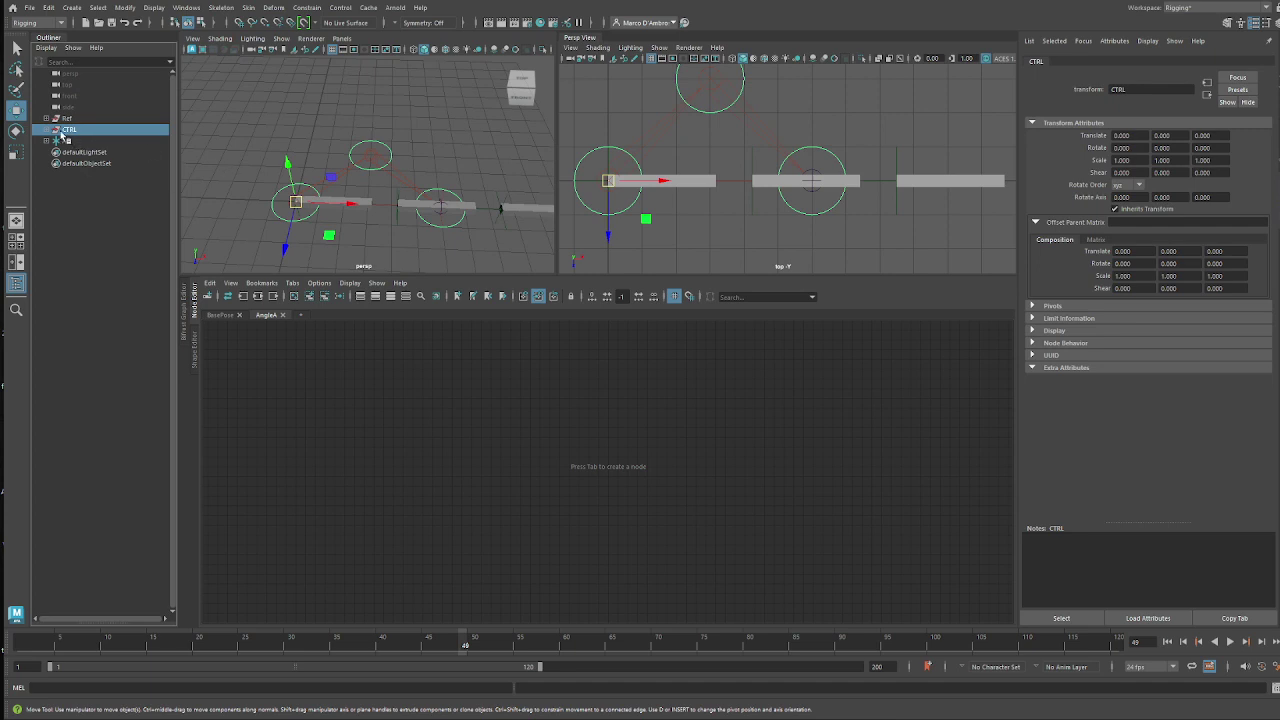
pyautogui.click(46, 130)
pyautogui.moveTo(76, 142); pyautogui.dragTo(80, 163)
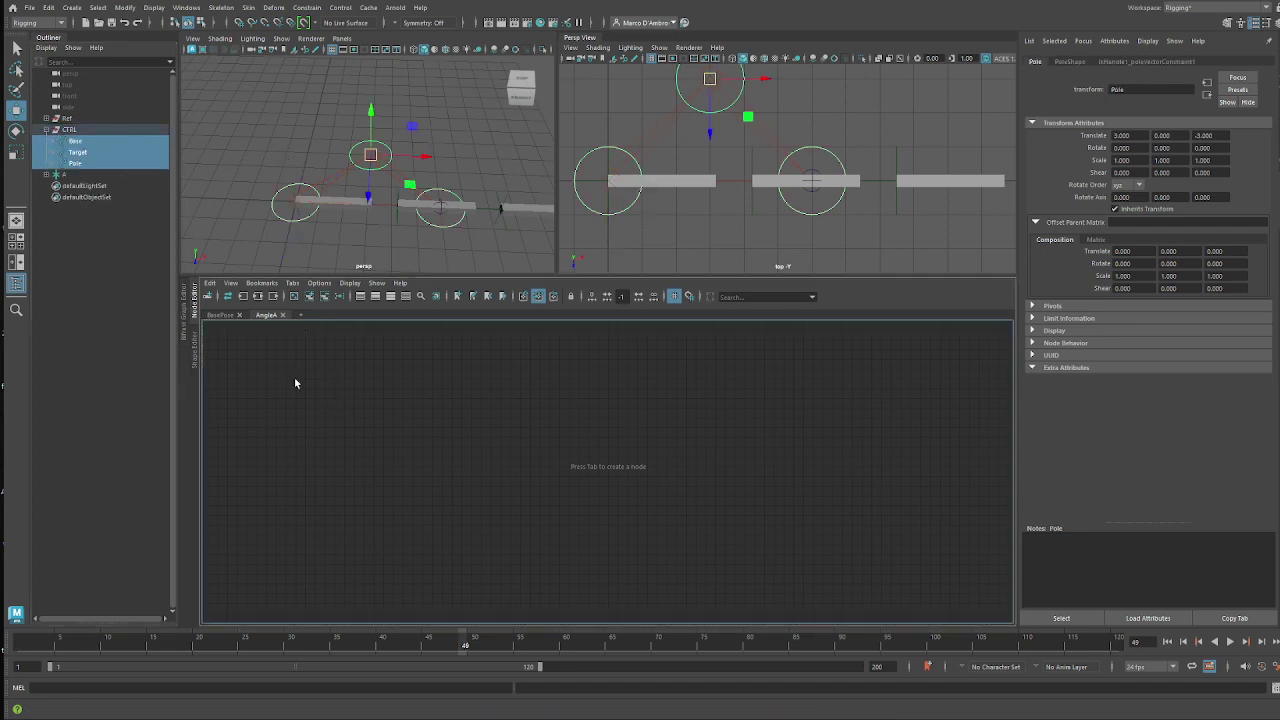
pyautogui.moveTo(82, 153); pyautogui.dragTo(286, 383, button='middle')
pyautogui.click(493, 484)
pyautogui.keyDown('alt'); pyautogui.moveTo(349, 413); pyautogui.dragTo(365, 418, button='middle'); pyautogui.keyUp('alt')
pyautogui.scroll(3, 366, 418)
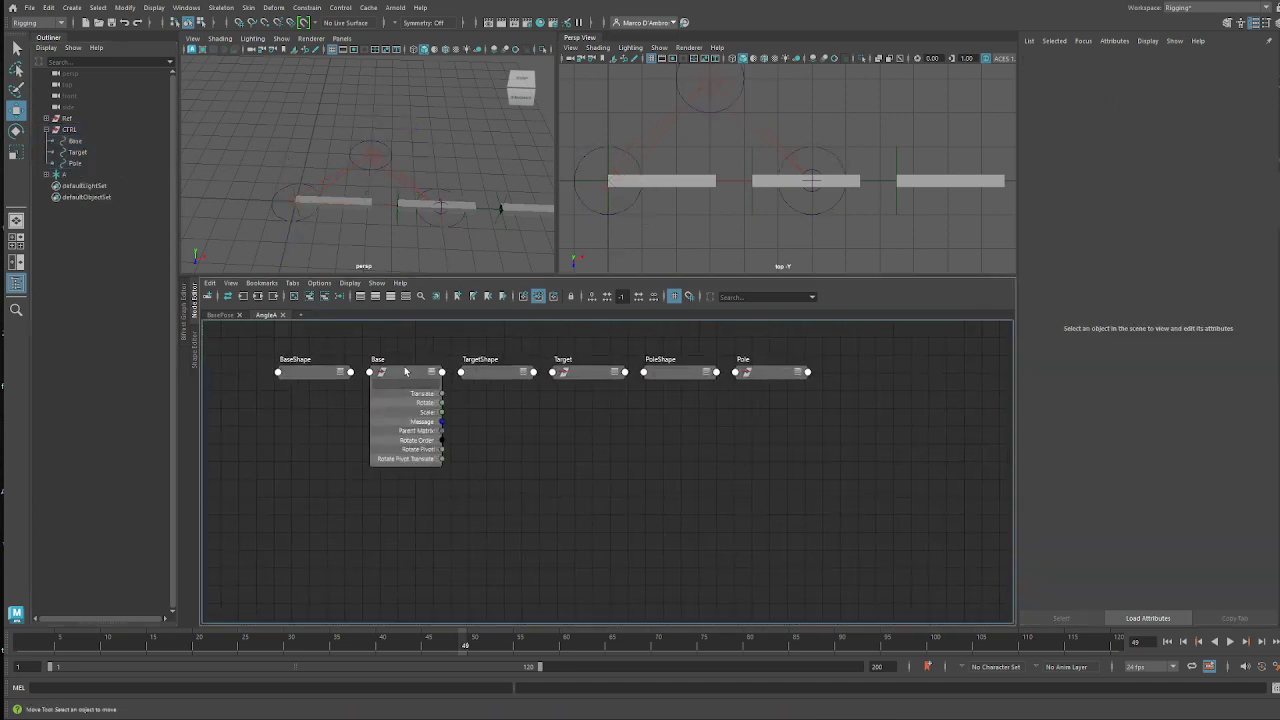
# - Stack the Target and Pole nodes below Base and move the three shape nodes aside
pyautogui.moveTo(600, 372); pyautogui.dragTo(424, 505)
pyautogui.moveTo(780, 369); pyautogui.dragTo(377, 590)
pyautogui.moveTo(500, 379); pyautogui.dragTo(494, 386)
pyautogui.press('-')
pyautogui.moveTo(692, 355); pyautogui.dragTo(694, 415)
pyautogui.moveTo(680, 356); pyautogui.dragTo(156, 500)
pyautogui.moveTo(317, 371); pyautogui.dragTo(182, 402)
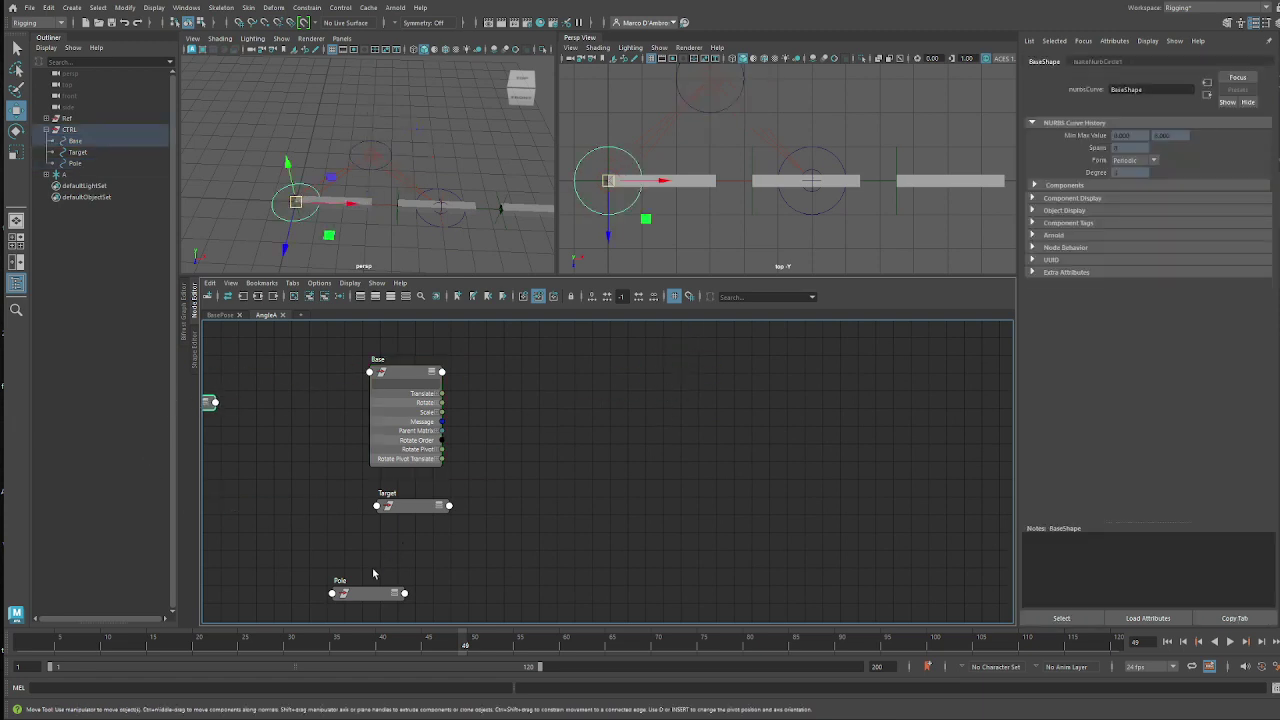
# - Align the Pole node under Target and expand both nodes to list their attributes
pyautogui.moveTo(358, 595); pyautogui.dragTo(409, 620)
pyautogui.press('2')
pyautogui.click(420, 507)
pyautogui.press('2')
pyautogui.keyDown('alt'); pyautogui.moveTo(592, 550); pyautogui.dragTo(592, 496, button='middle'); pyautogui.keyUp('alt')
pyautogui.scroll(2, 591, 445)
pyautogui.keyDown('alt'); pyautogui.moveTo(590, 443); pyautogui.dragTo(593, 485, button='middle'); pyautogui.keyUp('alt')
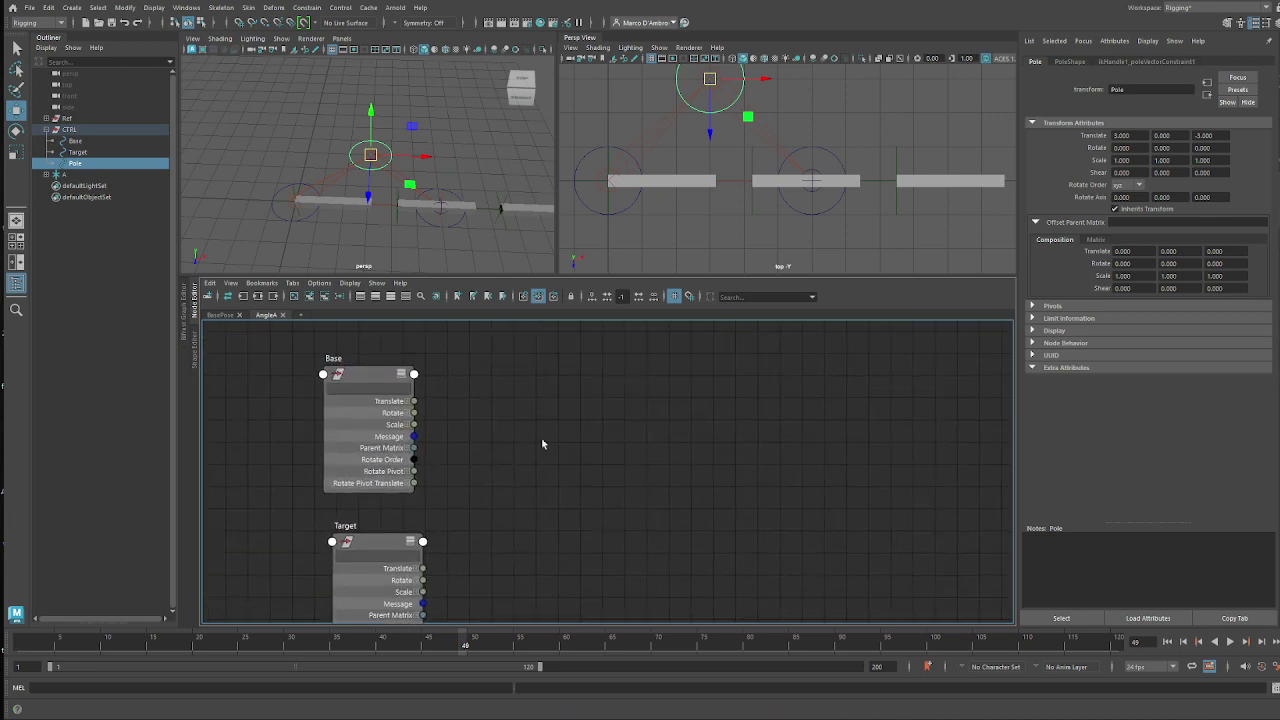
# - Create a multMatrix node in the empty area beside the control nodes
pyautogui.click(579, 481)
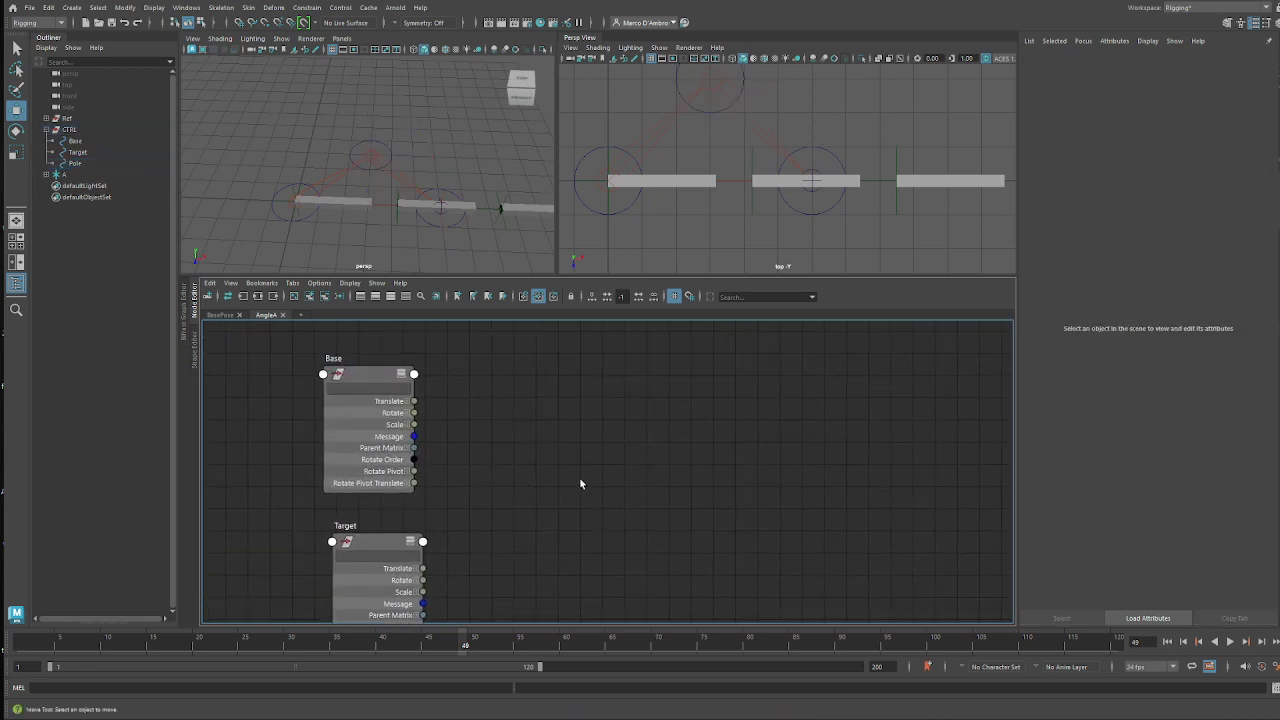
pyautogui.press('Tab')
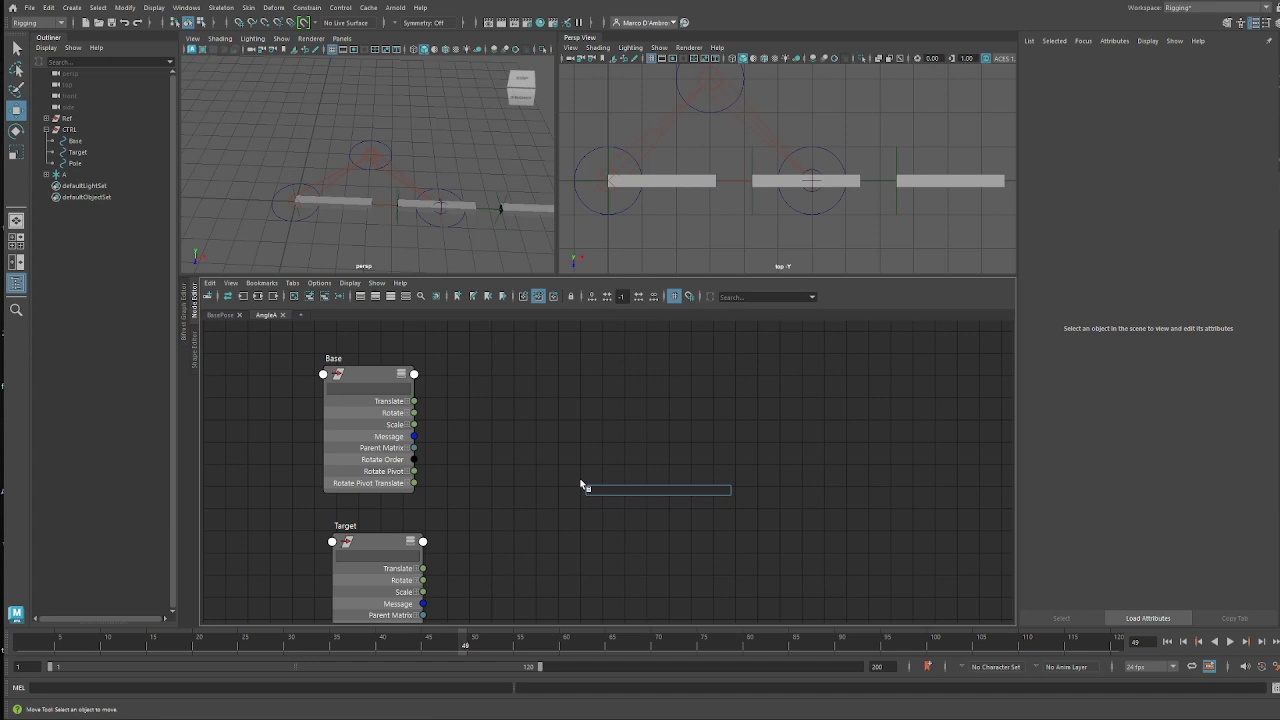
pyautogui.write('mult')
pyautogui.press('Down')
pyautogui.press('Down')
pyautogui.press('Return')
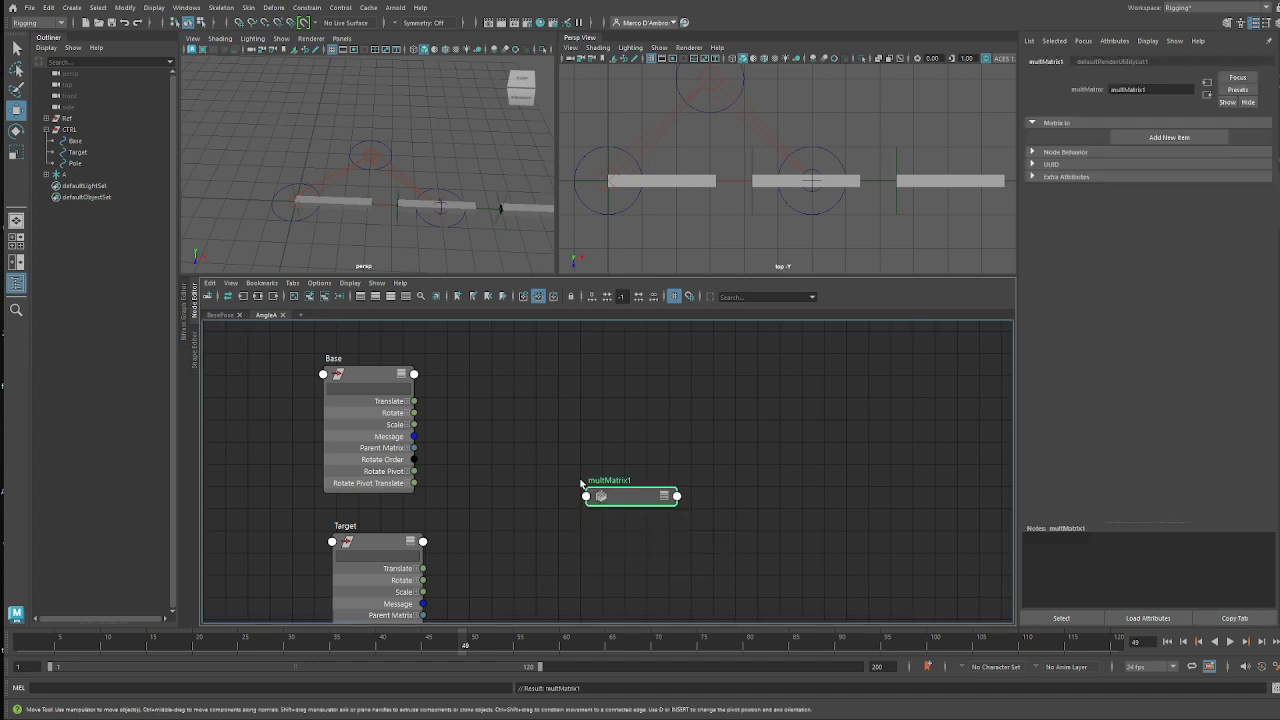
# - Connect Target's World Matrix to Matrix In[0] of multMatrix1 and expand that node's attributes
pyautogui.moveTo(317, 478); pyautogui.dragTo(284, 427, button='middle')
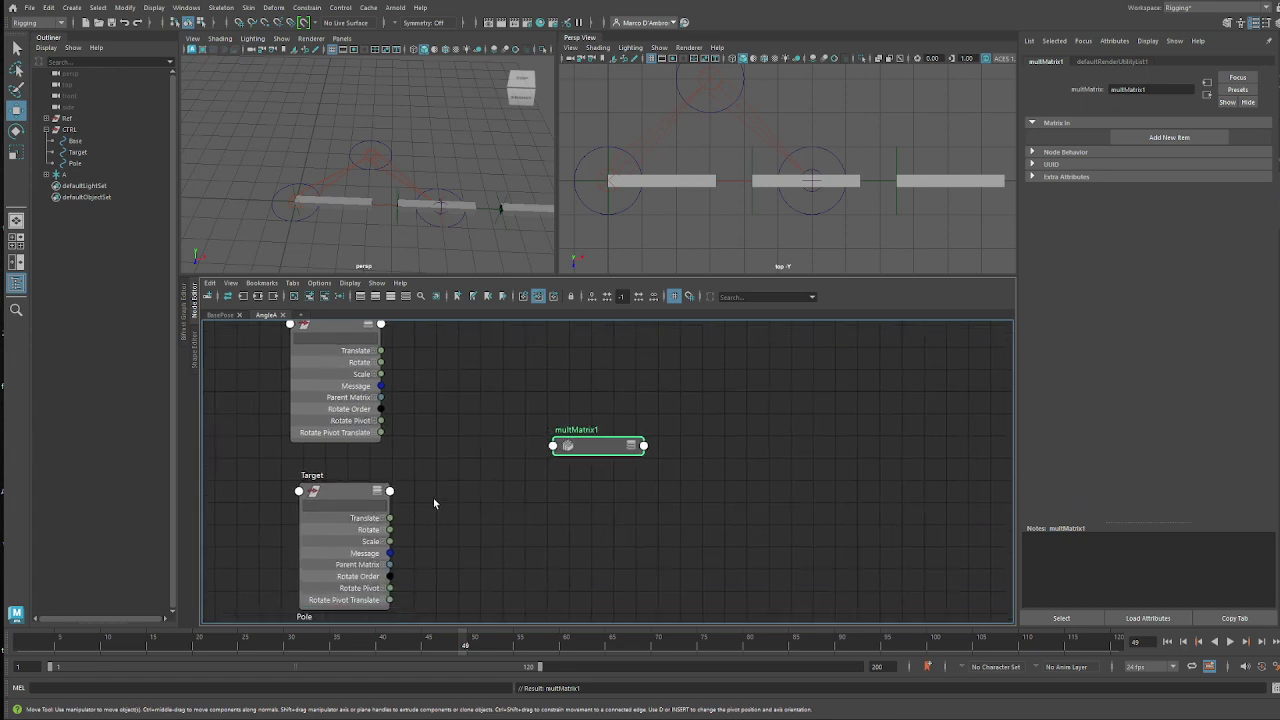
pyautogui.click(390, 492)
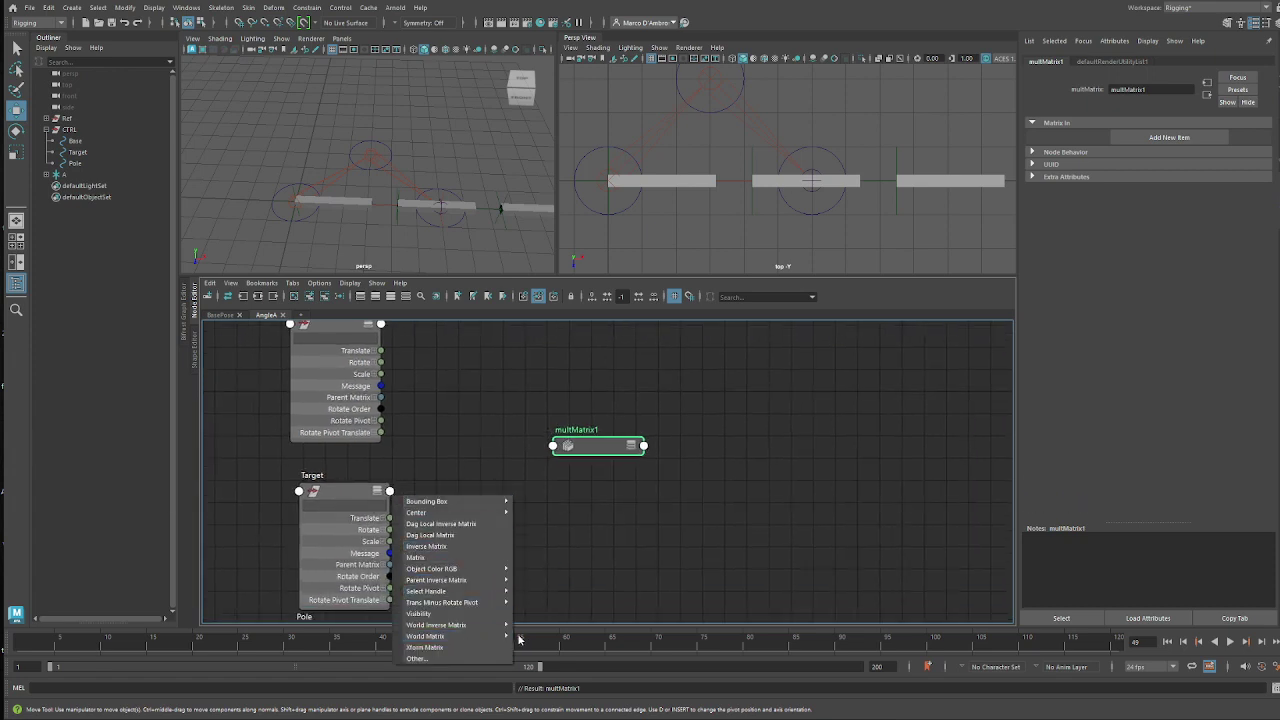
pyautogui.moveTo(480, 636)
pyautogui.click(533, 637)
pyautogui.click(572, 447)
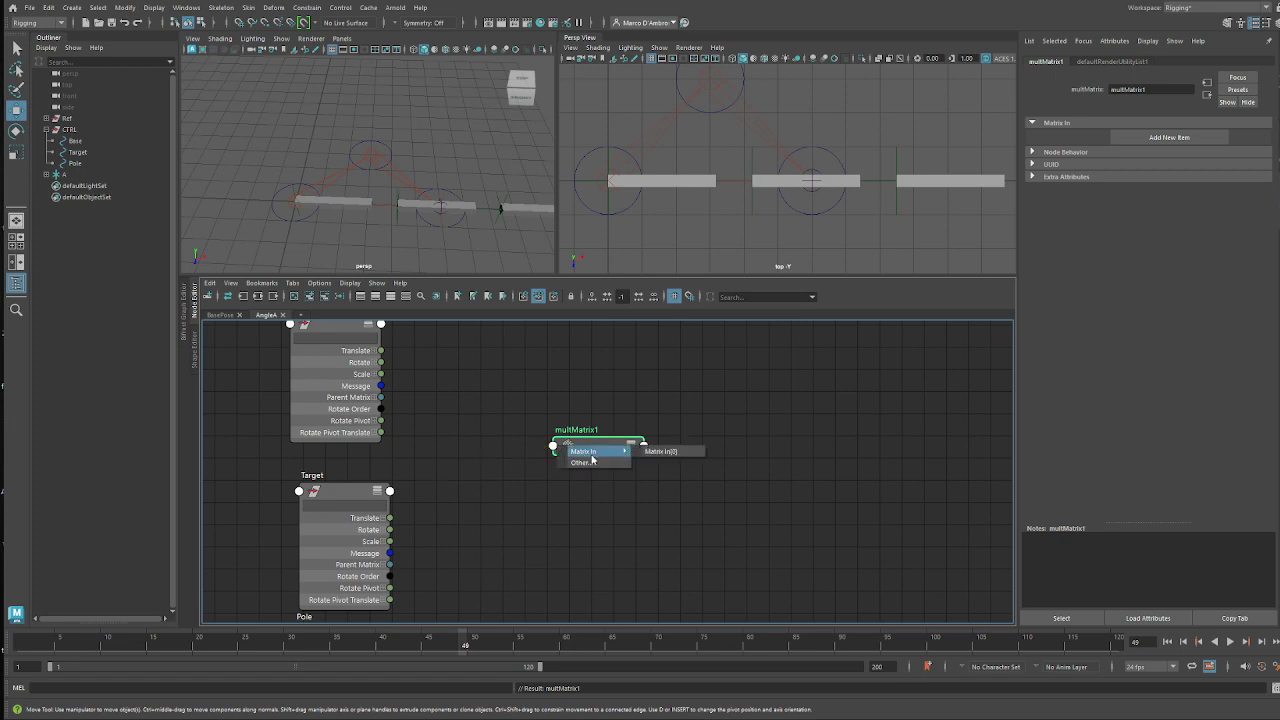
pyautogui.click(593, 455)
pyautogui.moveTo(592, 453); pyautogui.dragTo(590, 414)
pyautogui.press('3')
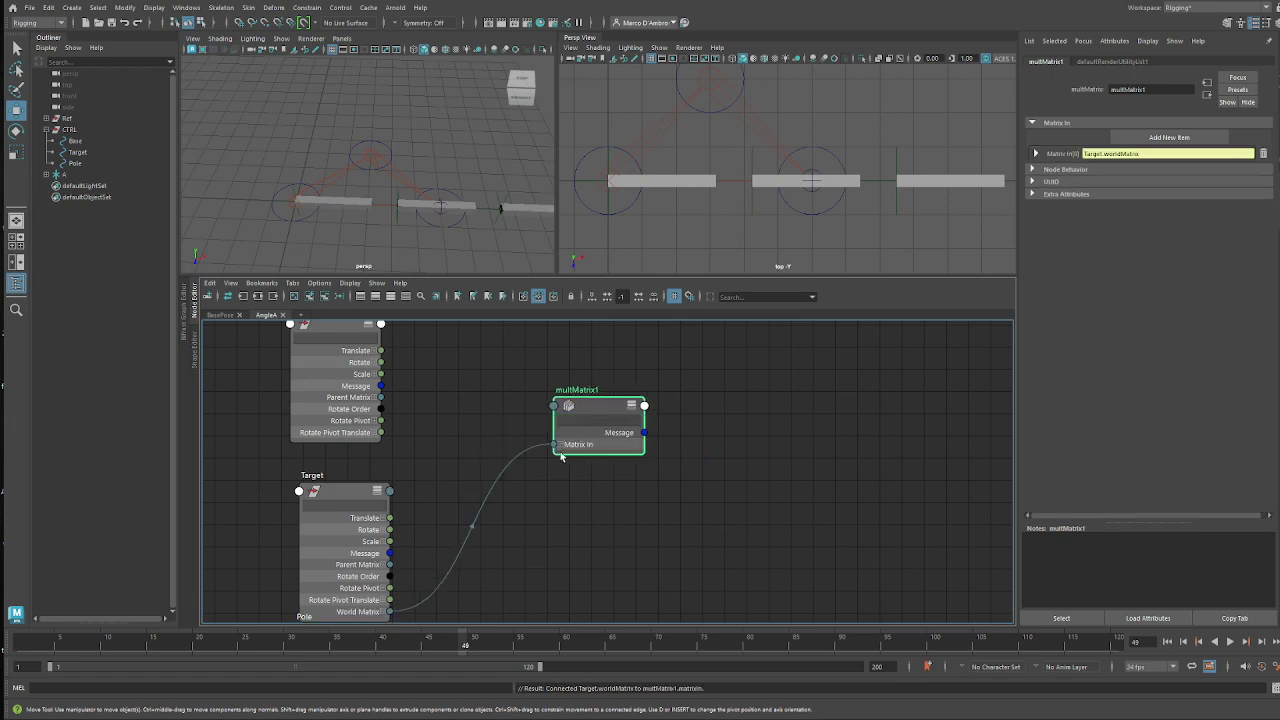
# - Connect Base's World Inverse Matrix to Matrix In[1] of multMatrix1
pyautogui.keyDown('alt'); pyautogui.moveTo(424, 494); pyautogui.dragTo(421, 513, button='middle'); pyautogui.keyUp('alt')
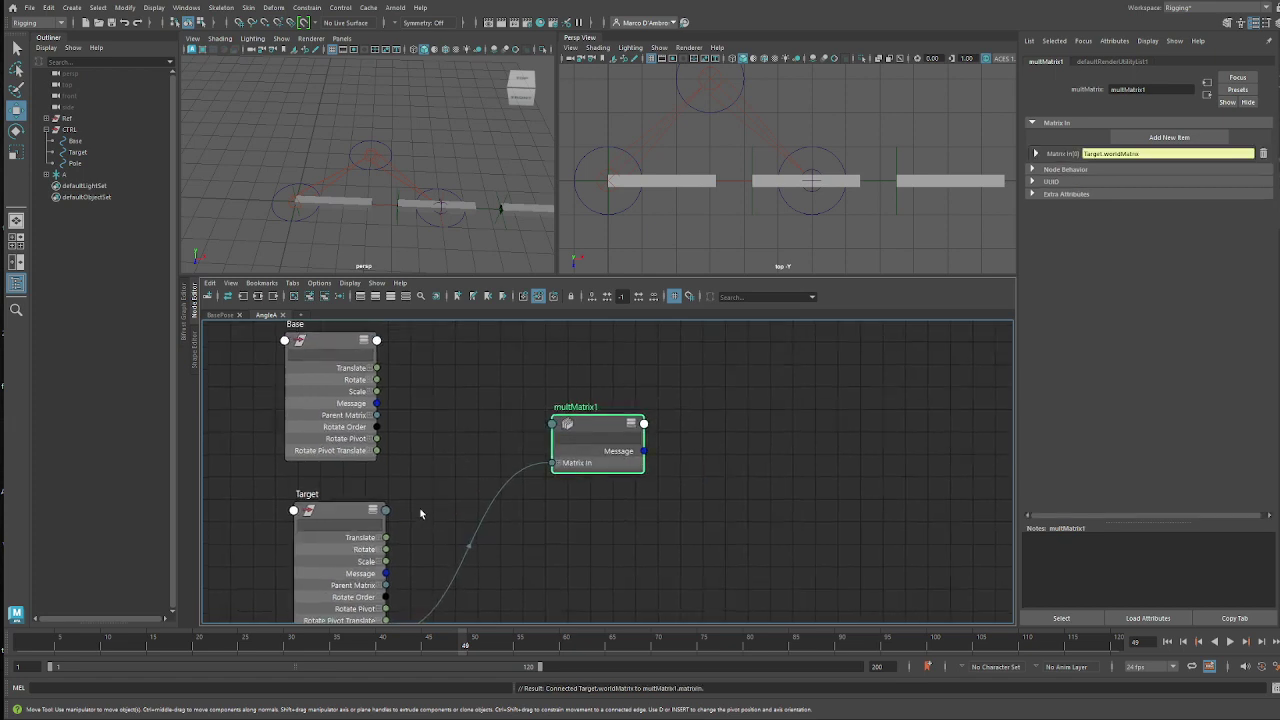
pyautogui.click(378, 342)
pyautogui.moveTo(460, 500)
pyautogui.click(535, 490)
pyautogui.click(554, 464)
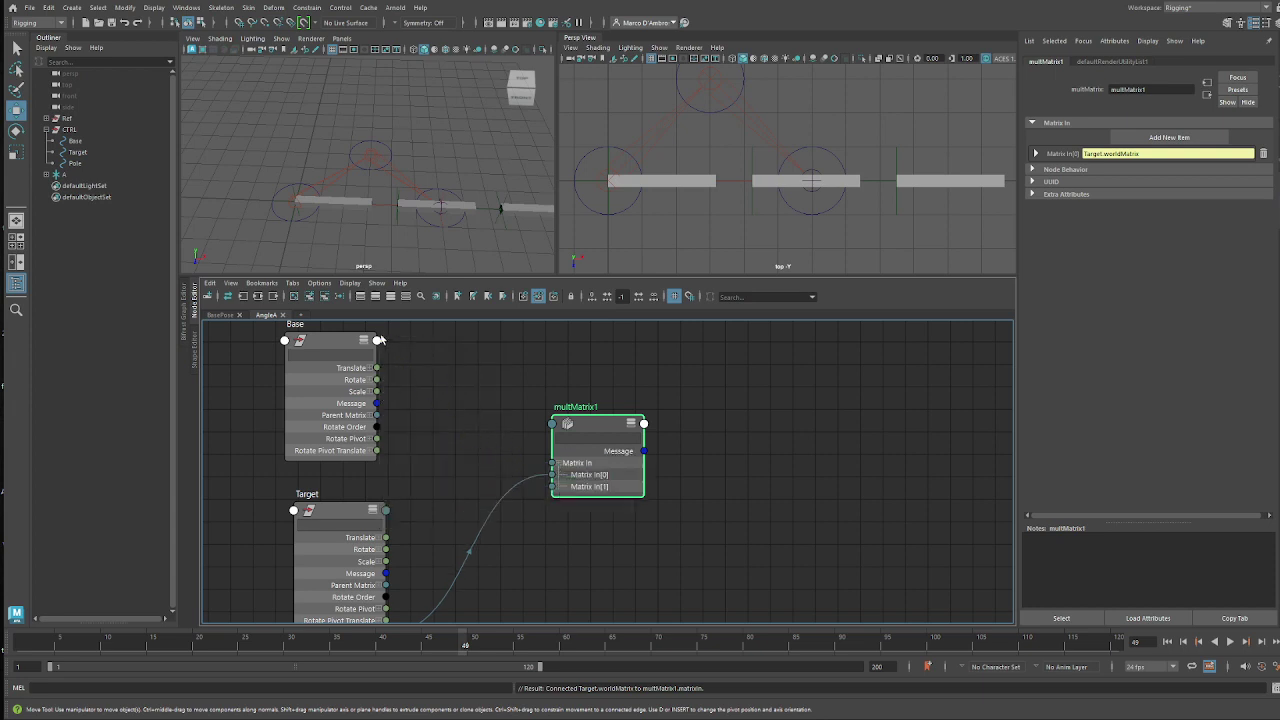
pyautogui.click(378, 341)
pyautogui.moveTo(450, 486)
pyautogui.click(557, 487)
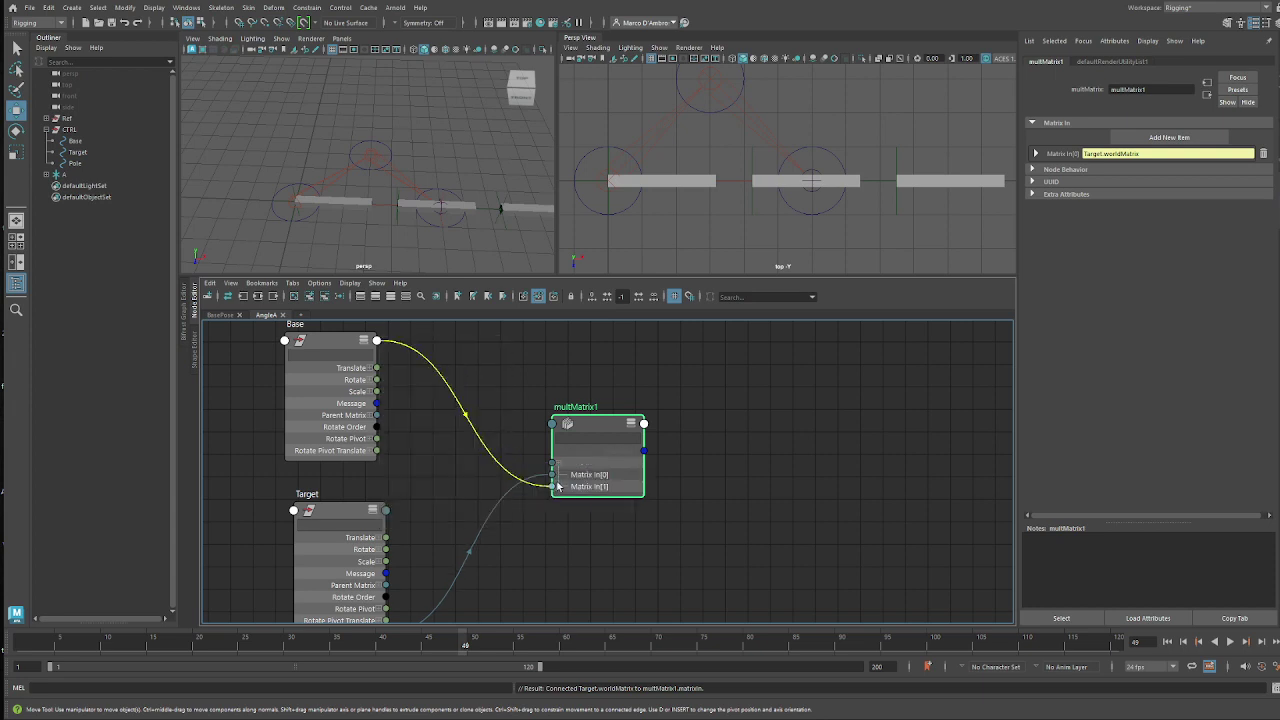
pyautogui.click(556, 486)
# - Duplicate the multMatrix1 node
pyautogui.moveTo(606, 423); pyautogui.dragTo(606, 403)
pyautogui.hotkey('ctrl', 'd')
pyautogui.keyDown('alt'); pyautogui.moveTo(667, 508); pyautogui.dragTo(661, 444, button='middle'); pyautogui.keyUp('alt')
pyautogui.keyDown('alt'); pyautogui.moveTo(661, 444); pyautogui.dragTo(549, 424, button='right'); pyautogui.keyUp('alt')
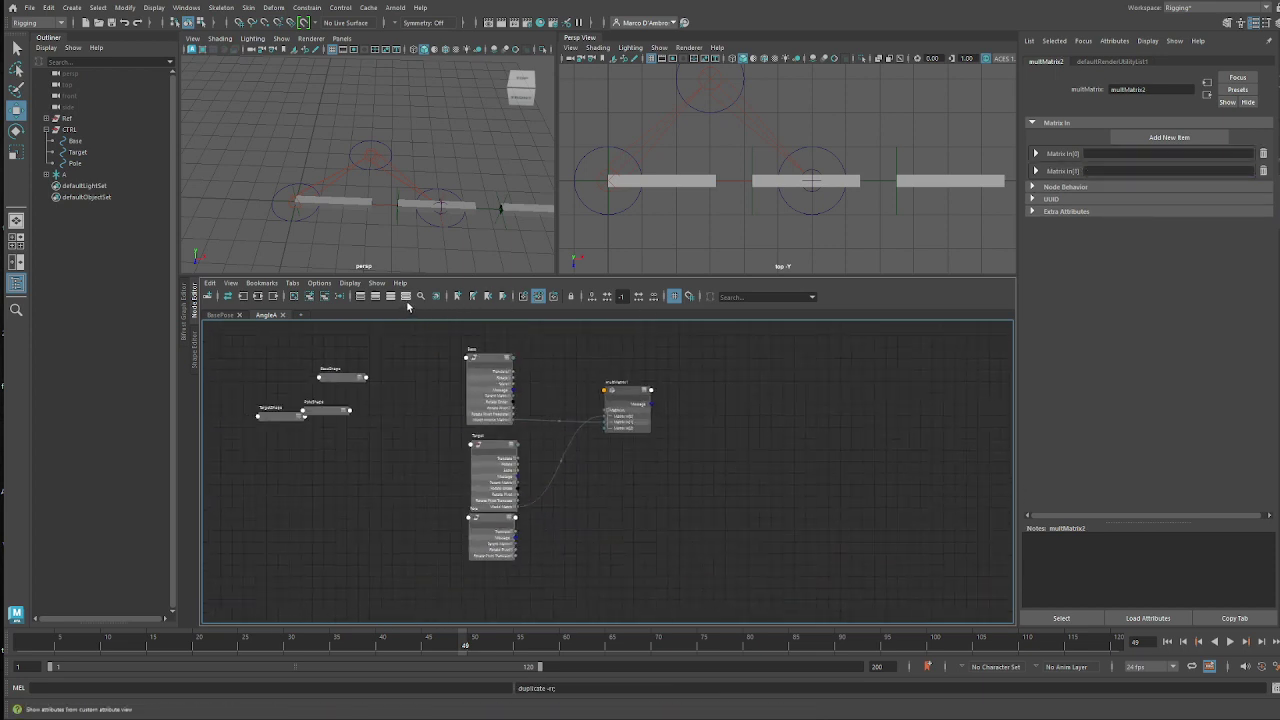
# - Turn off automatic node sizing in the Node Editor
pyautogui.click(323, 298)
pyautogui.click(319, 283)
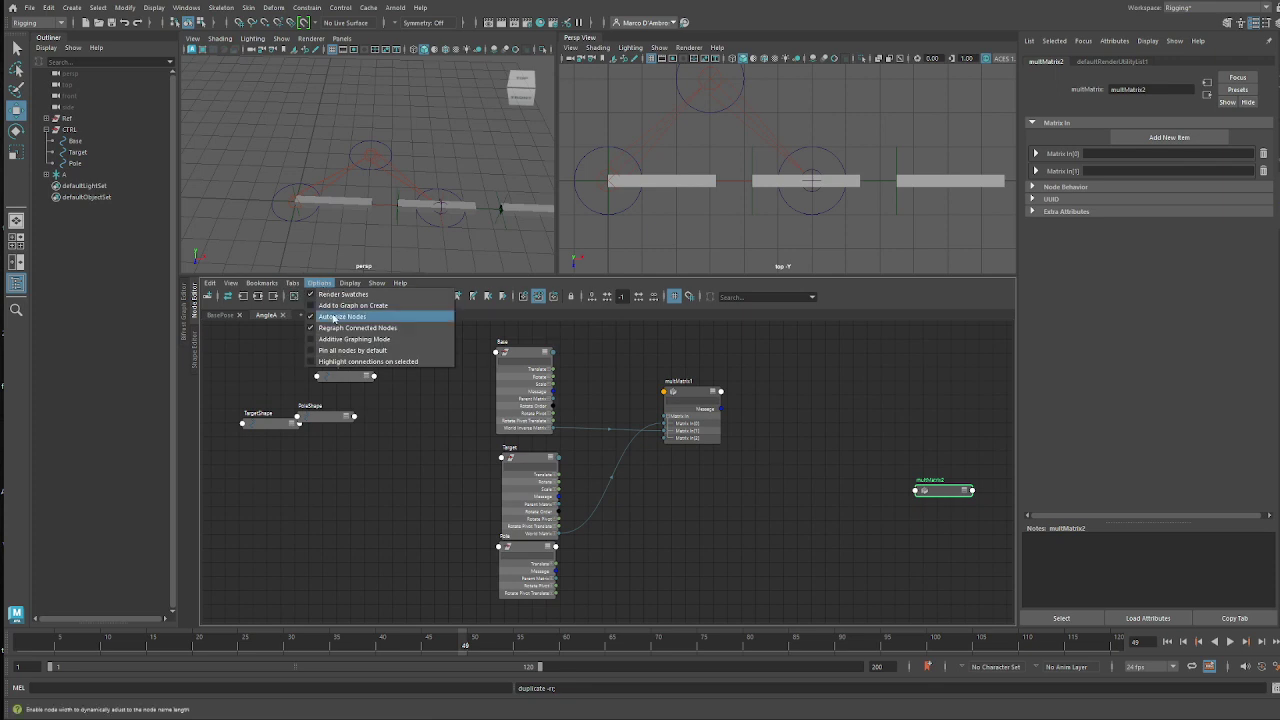
pyautogui.click(352, 318)
pyautogui.click(870, 496)
# - Place the multMatrix2 node below multMatrix1 and expand its attributes
pyautogui.moveTo(942, 493); pyautogui.dragTo(695, 512)
pyautogui.press('3')
pyautogui.click(819, 484)
# - Connect Pole's World Matrix and Base's World Inverse Matrix to Matrix In[0] and Matrix In[1] of multMatrix2
pyautogui.keyDown('alt'); pyautogui.moveTo(819, 484); pyautogui.dragTo(915, 508, button='right'); pyautogui.keyUp('alt')
pyautogui.keyDown('alt'); pyautogui.moveTo(463, 517); pyautogui.dragTo(457, 460, button='middle'); pyautogui.keyUp('alt')
pyautogui.keyDown('alt'); pyautogui.moveTo(472, 528); pyautogui.dragTo(484, 494, button='right'); pyautogui.keyUp('alt')
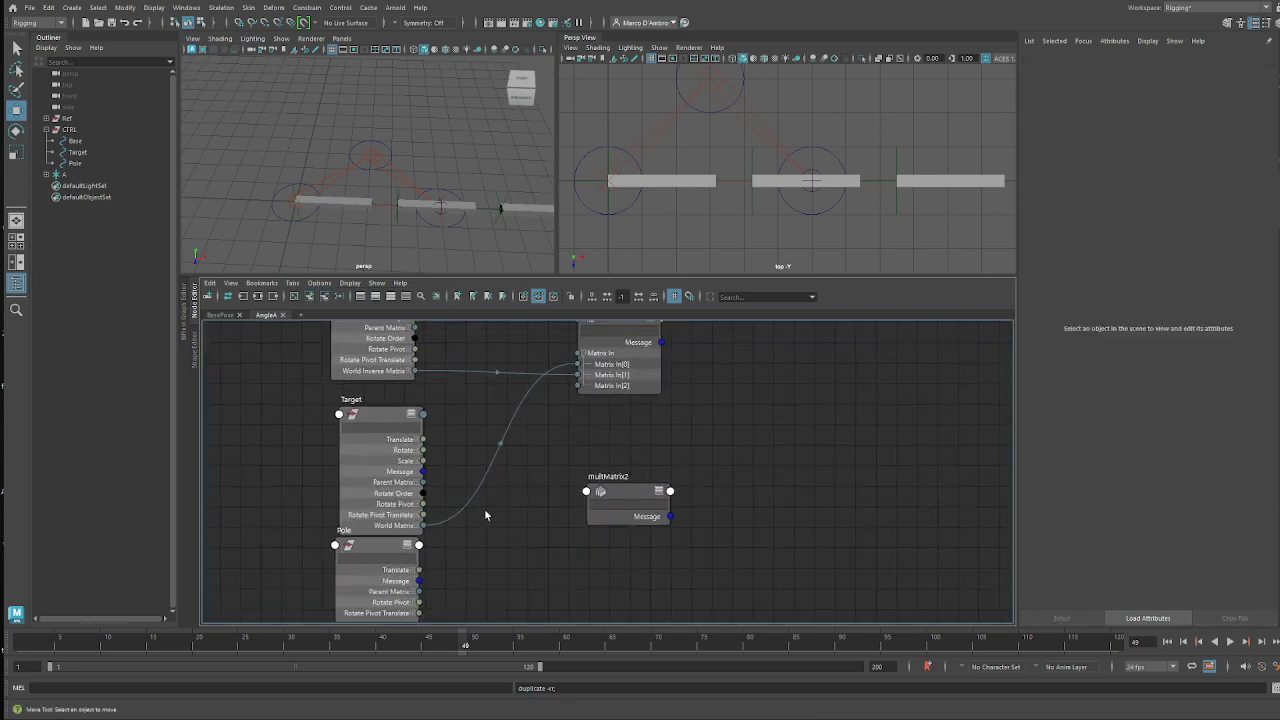
pyautogui.click(419, 545)
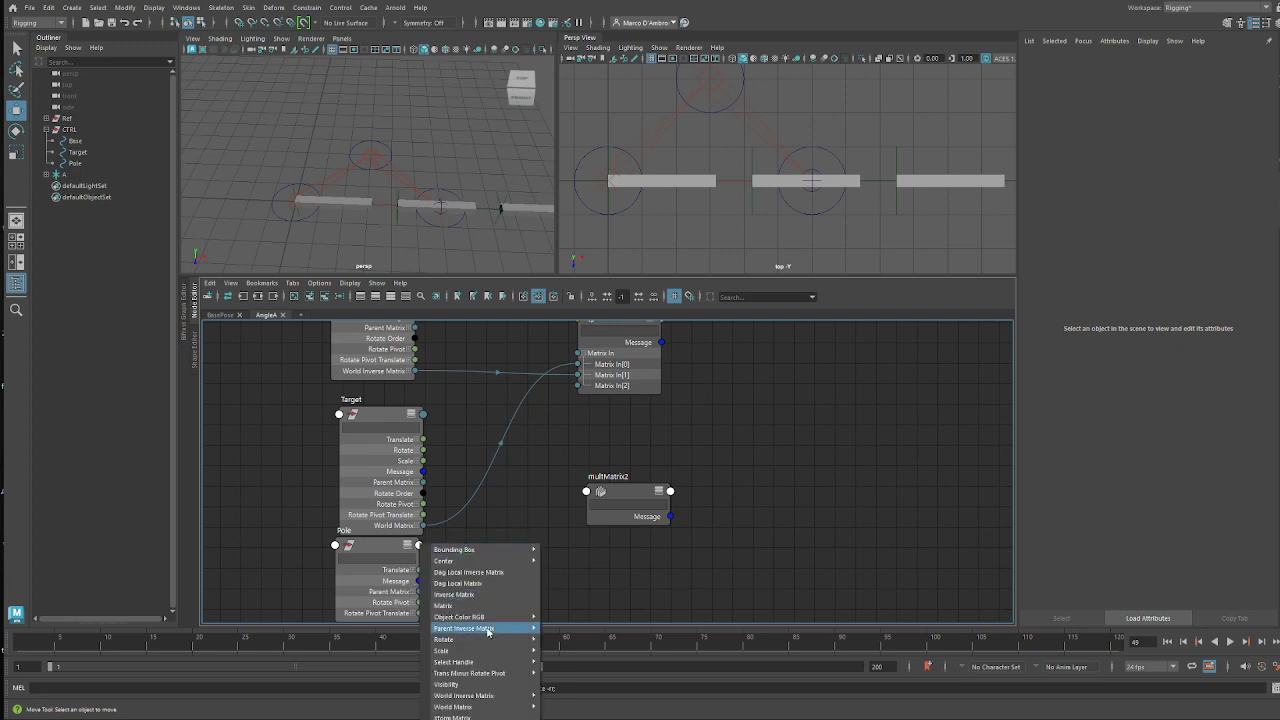
pyautogui.moveTo(480, 706)
pyautogui.click(566, 707)
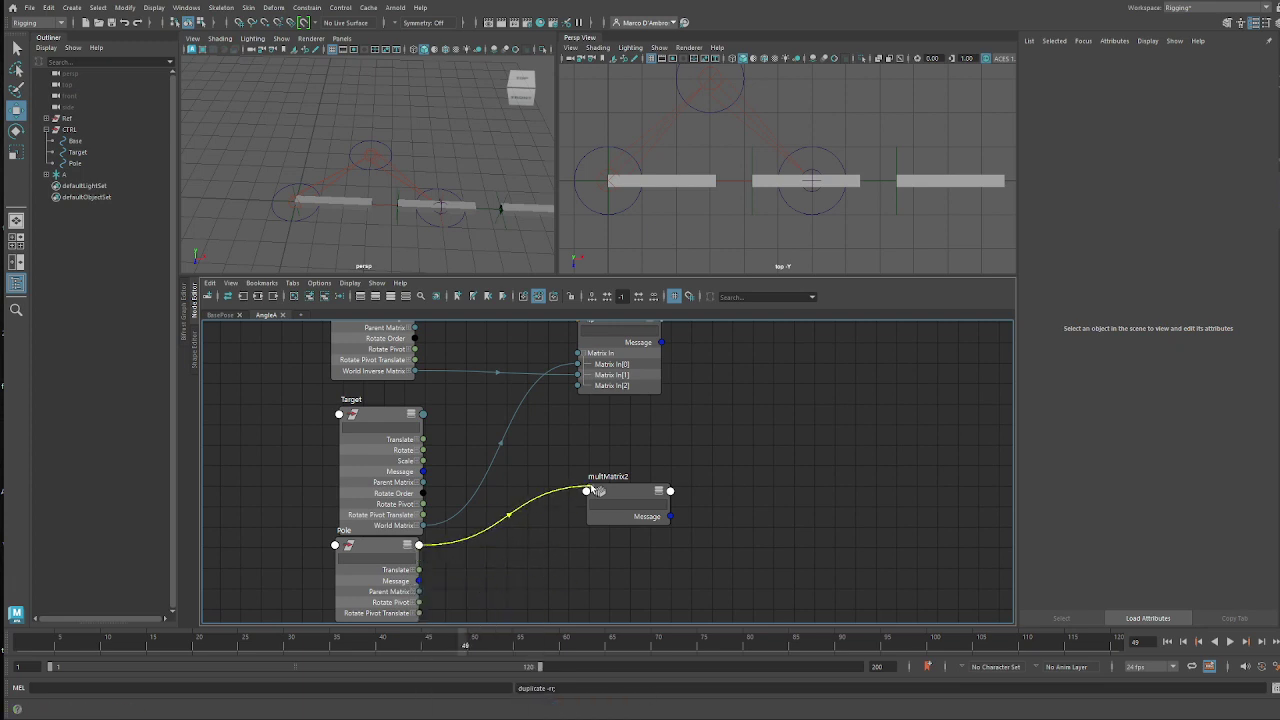
pyautogui.click(587, 491)
pyautogui.moveTo(625, 497)
pyautogui.click(684, 499)
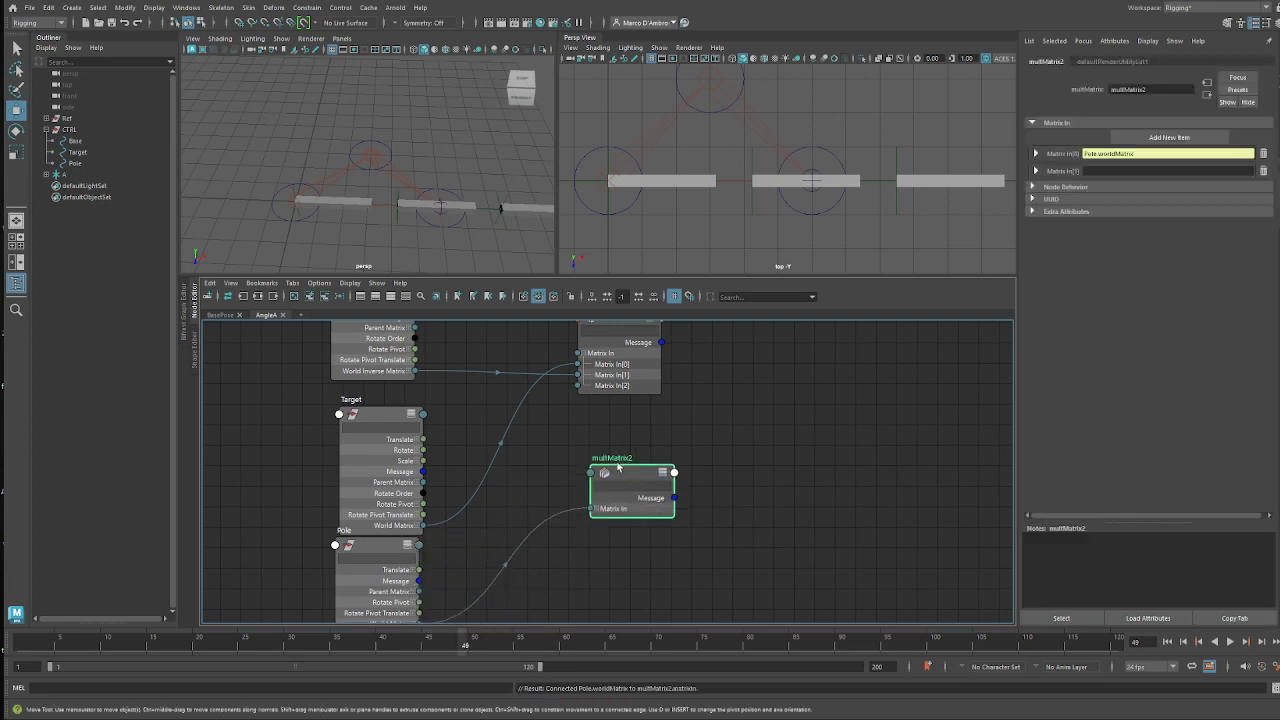
pyautogui.click(416, 376)
pyautogui.moveTo(416, 384); pyautogui.dragTo(590, 521)
# - Create a vectorProduct node and place it beside multMatrix1
pyautogui.keyDown('alt'); pyautogui.moveTo(790, 422); pyautogui.dragTo(699, 480, button='middle'); pyautogui.keyUp('alt')
pyautogui.click(698, 463)
pyautogui.press('Tab')
pyautogui.write('vec')
pyautogui.press('Down')
pyautogui.press('Down')
pyautogui.press('Down')
pyautogui.press('Return')
pyautogui.keyDown('alt'); pyautogui.moveTo(692, 496); pyautogui.dragTo(608, 520, button='middle'); pyautogui.keyUp('alt')
pyautogui.moveTo(652, 495); pyautogui.dragTo(645, 459)
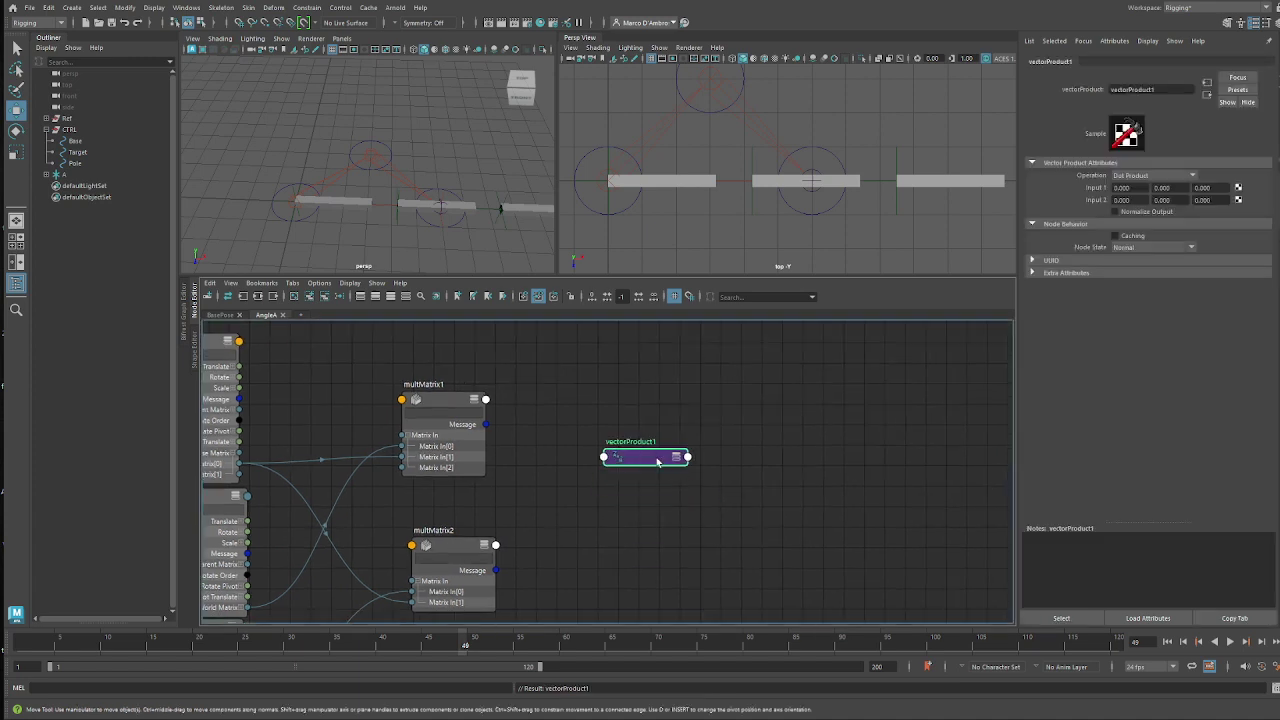
# - Connect multMatrix1's Matrix Sum to vectorProduct1's matrix input and set its operation to Point Matrix Product
pyautogui.click(487, 399)
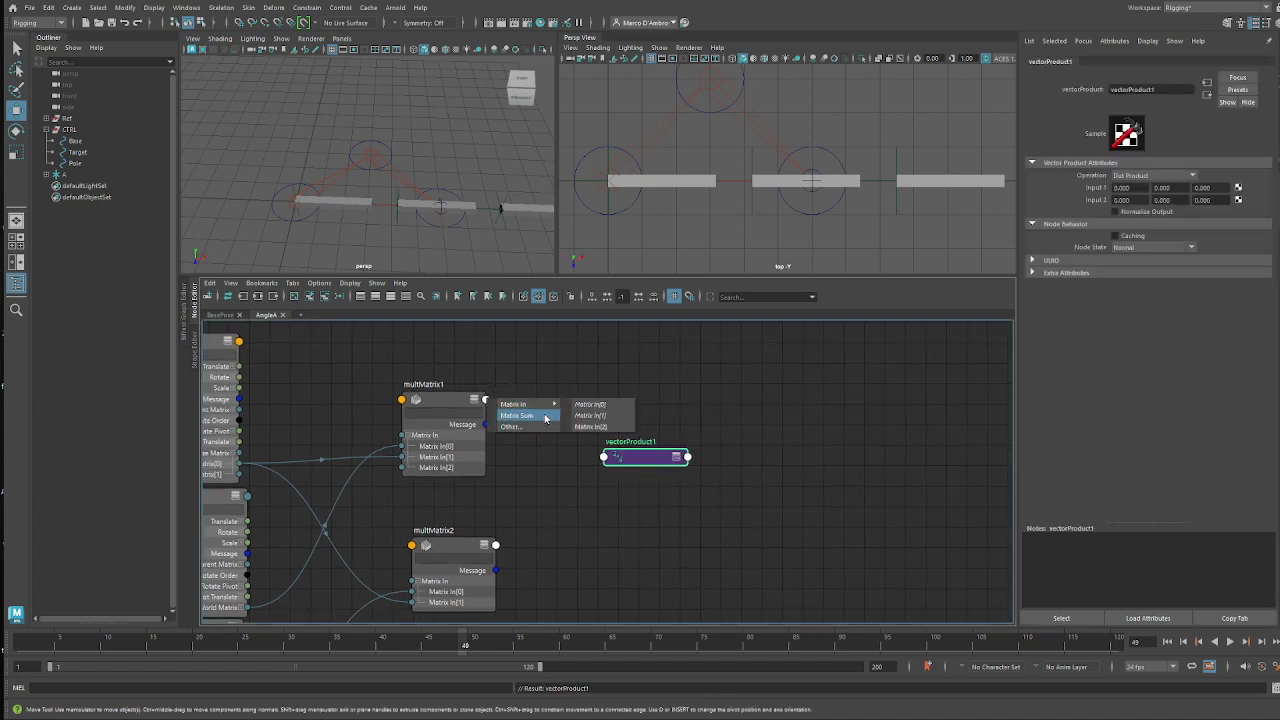
pyautogui.click(525, 414)
pyautogui.click(602, 458)
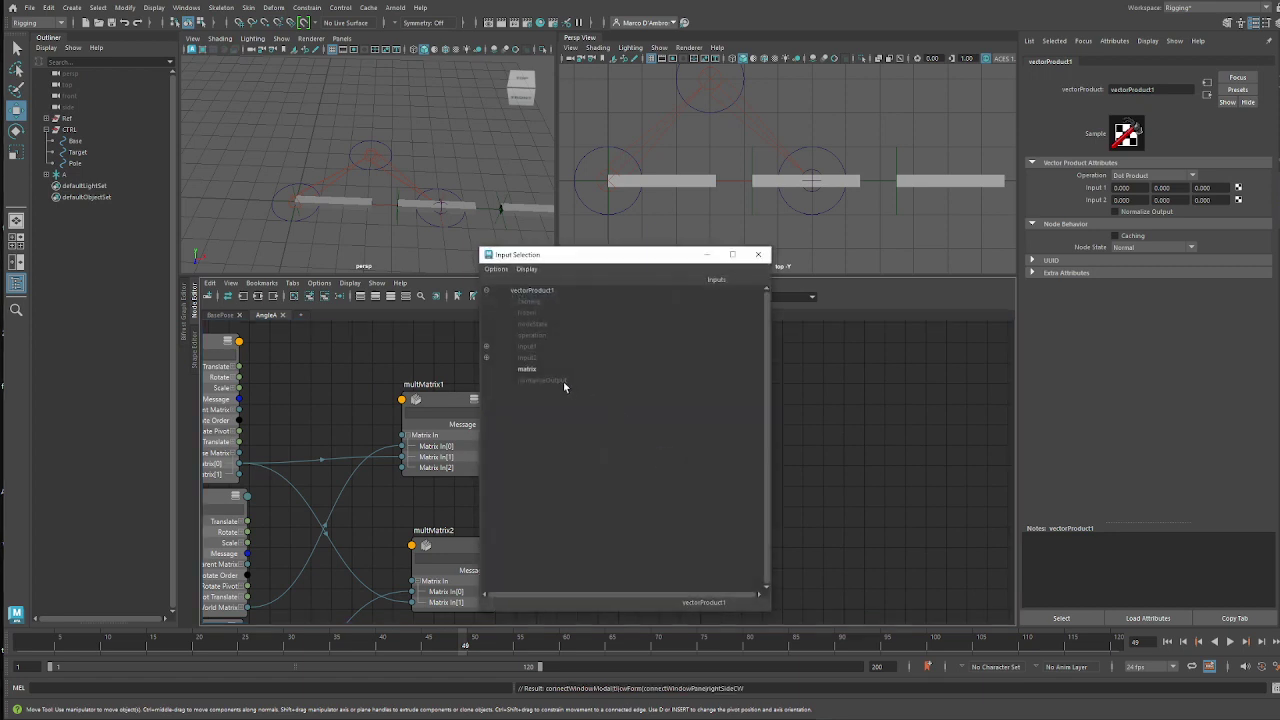
pyautogui.click(540, 372)
pyautogui.moveTo(628, 446); pyautogui.dragTo(629, 438)
pyautogui.click(1152, 176)
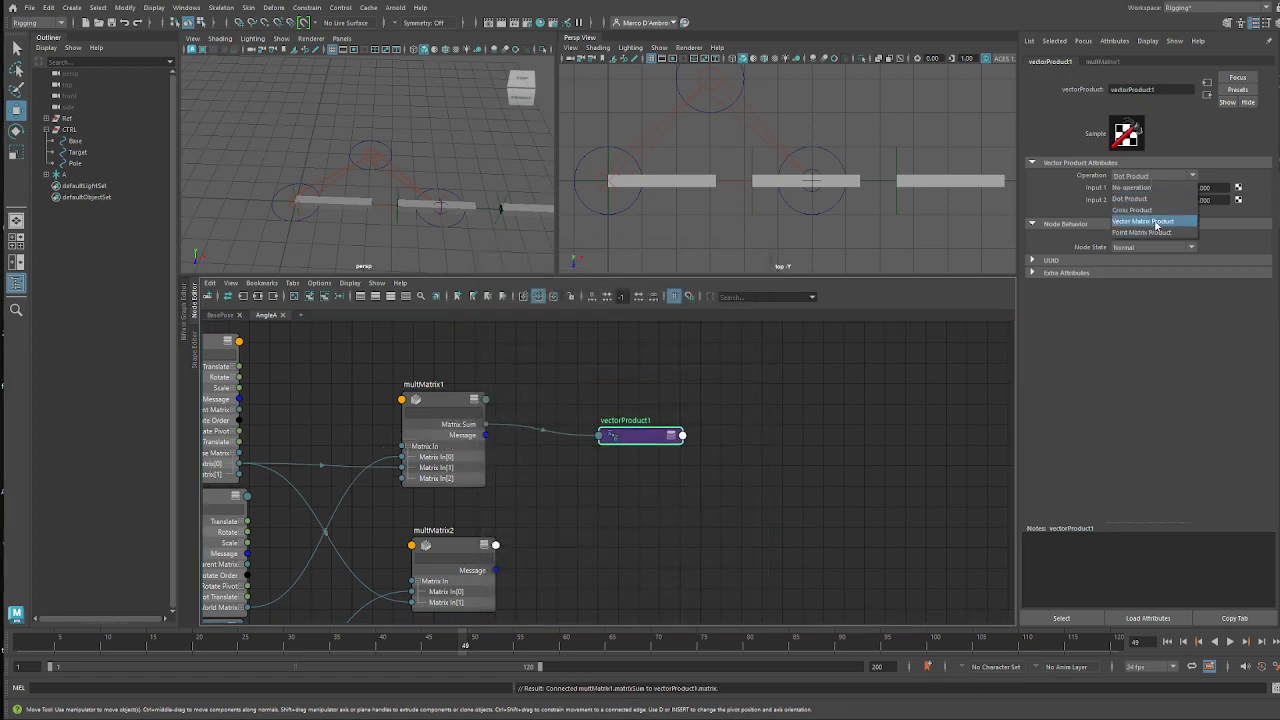
pyautogui.click(1150, 229)
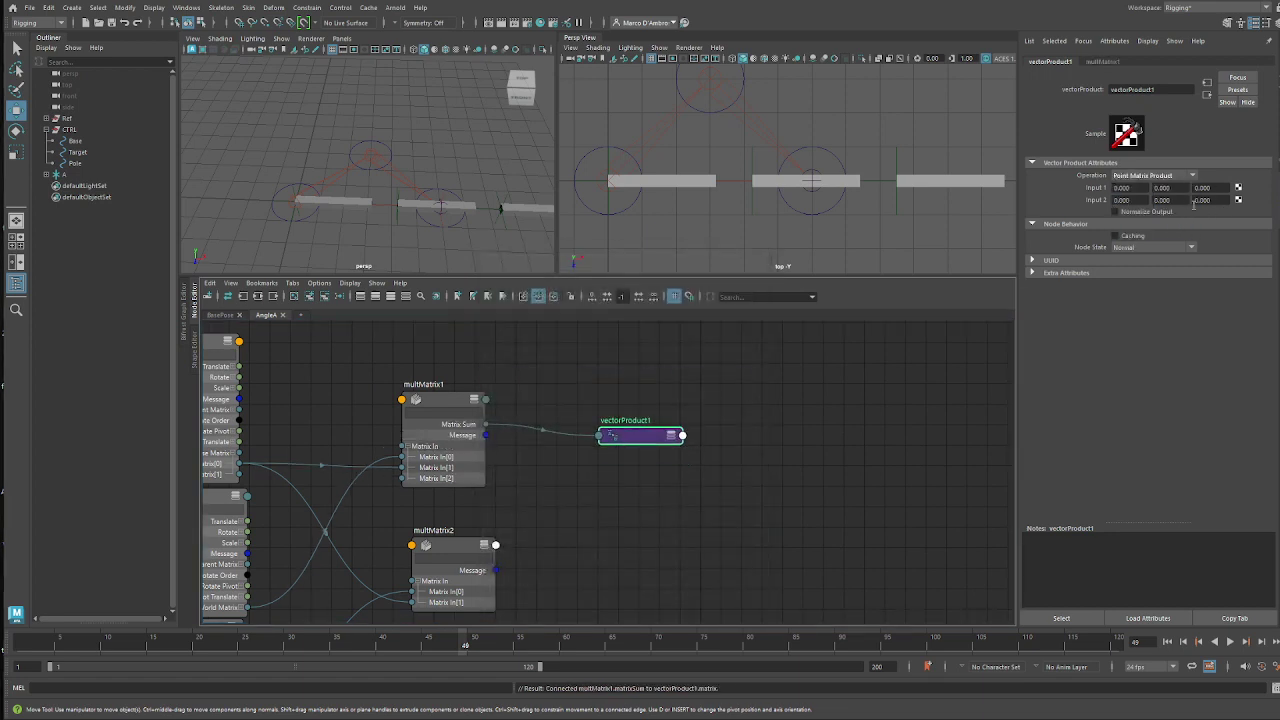
# - Duplicate the vectorProduct1 node and place the copy beside multMatrix2
pyautogui.moveTo(632, 436); pyautogui.dragTo(616, 415)
pyautogui.hotkey('ctrl', 'd')
pyautogui.moveTo(860, 472); pyautogui.dragTo(605, 554)
pyautogui.keyDown('alt'); pyautogui.moveTo(643, 521); pyautogui.dragTo(649, 517, button='middle'); pyautogui.keyUp('alt')
pyautogui.scroll(1, 582, 517)
# - Connect multMatrix2's Matrix Sum to the matrix input of vectorProduct2
pyautogui.click(487, 548)
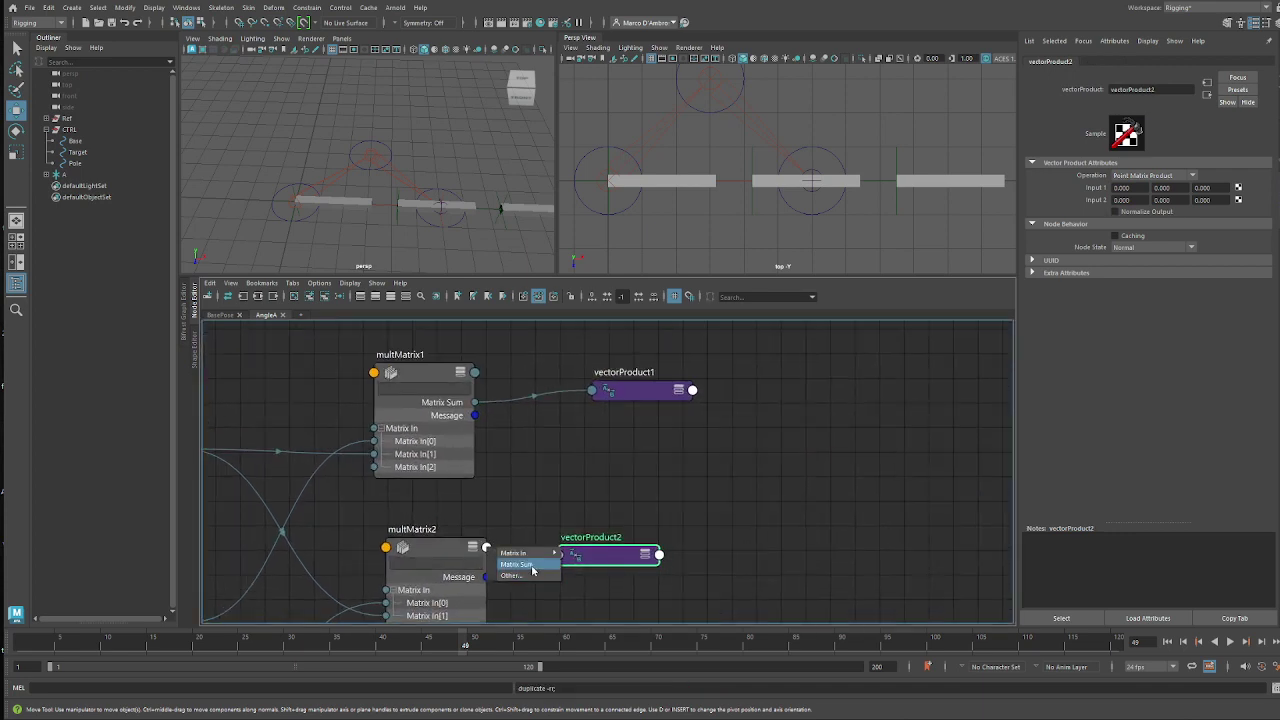
pyautogui.click(533, 566)
pyautogui.click(584, 567)
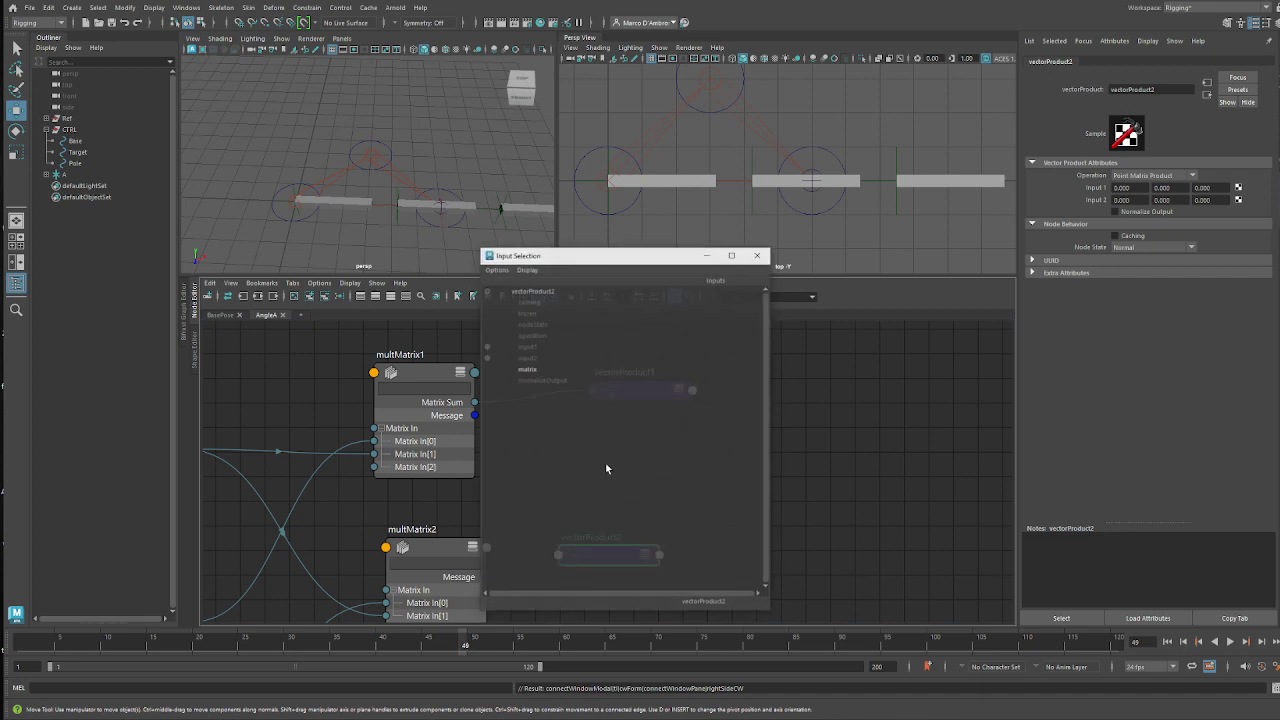
pyautogui.click(540, 369)
# - Rename the vectorProduct1 node as aim
pyautogui.scroll(-5, 709, 517)
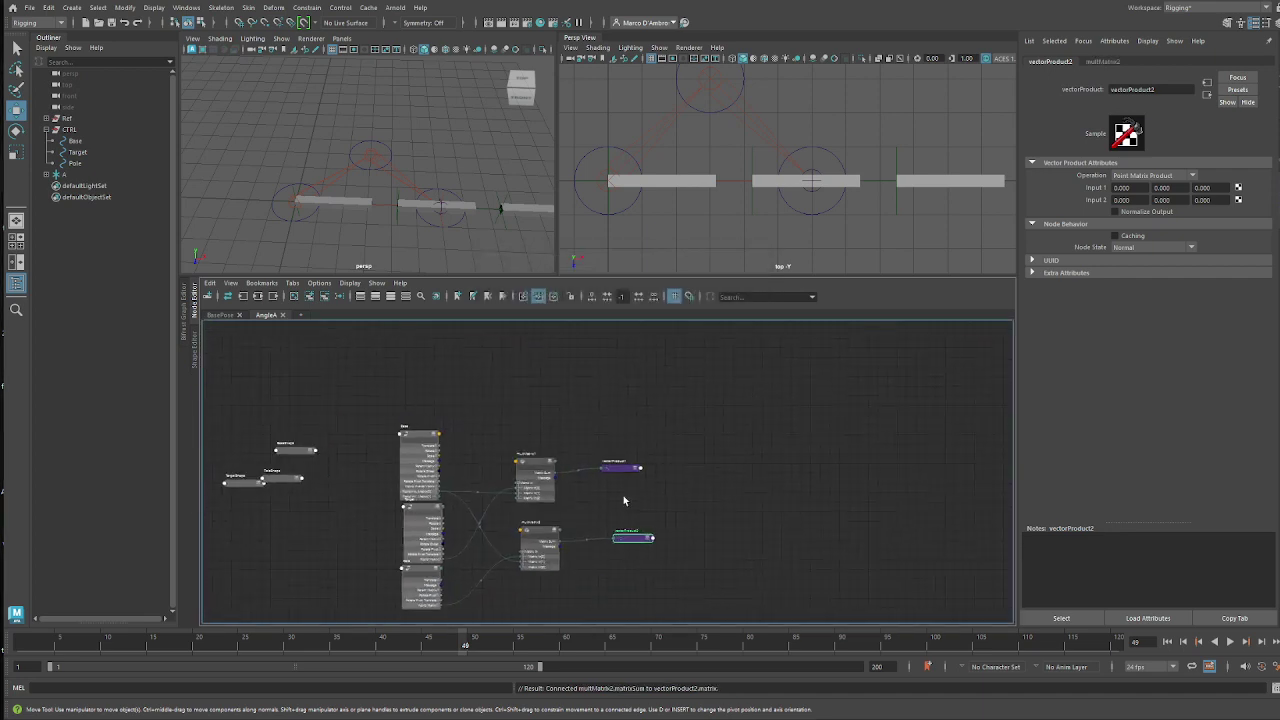
pyautogui.scroll(2, 623, 500)
pyautogui.keyDown('alt'); pyautogui.moveTo(642, 495); pyautogui.dragTo(609, 511, button='middle'); pyautogui.keyUp('alt')
pyautogui.scroll(2, 690, 555)
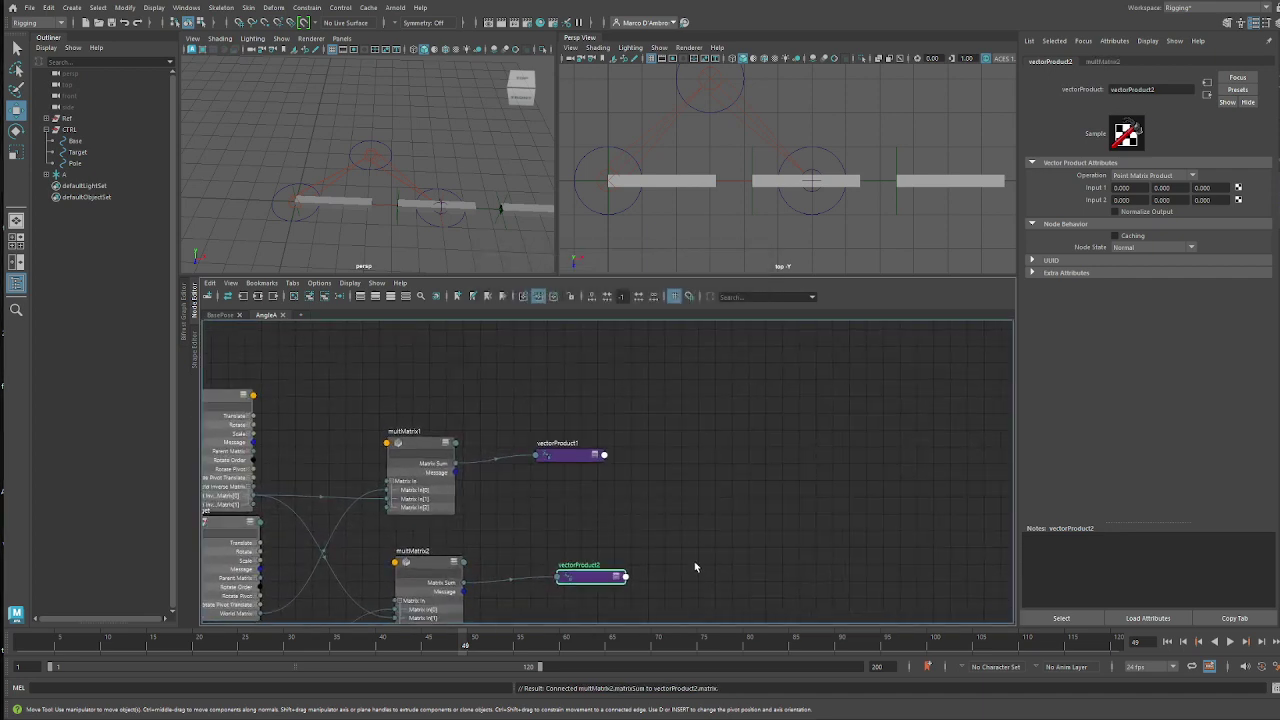
pyautogui.keyDown('alt'); pyautogui.moveTo(524, 470); pyautogui.dragTo(566, 458, button='middle'); pyautogui.keyUp('alt')
pyautogui.doubleClick(600, 431)
pyautogui.write('aim')
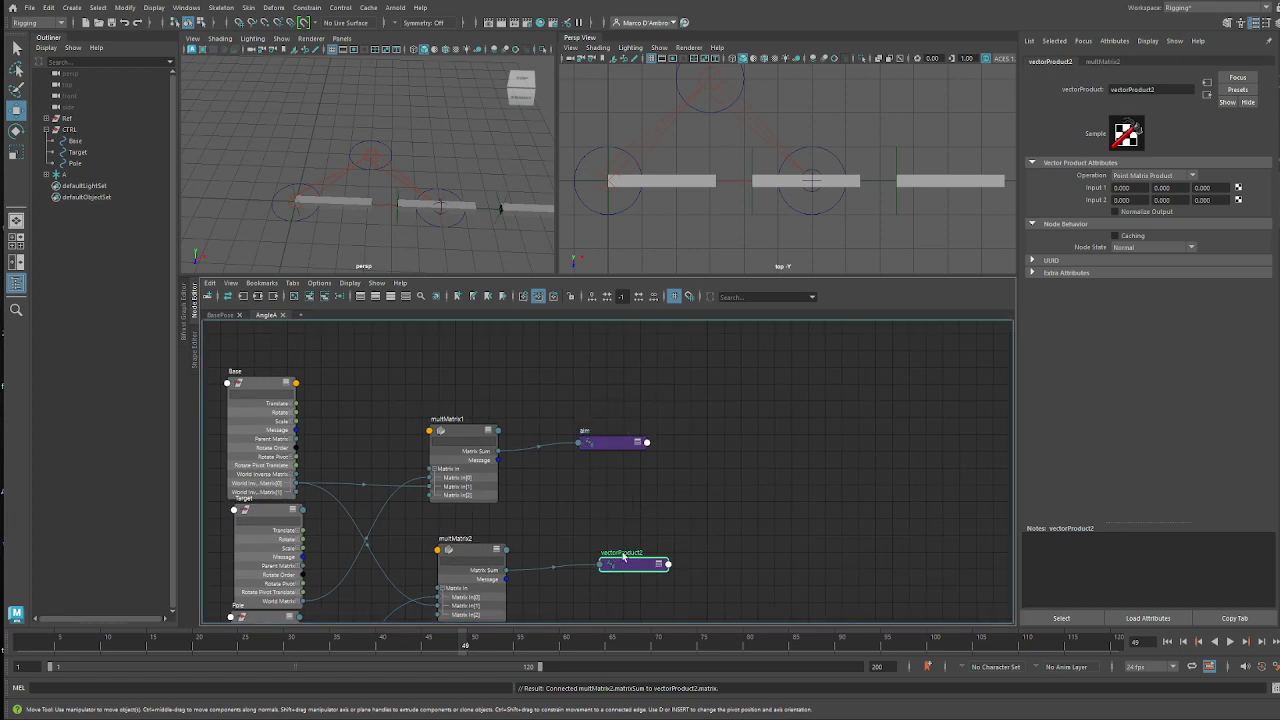
# - Rename the vectorProduct2 node as temp_up
pyautogui.doubleClick(623, 552)
pyautogui.write('ta')
pyautogui.write('mp_up')
pyautogui.press('Return')
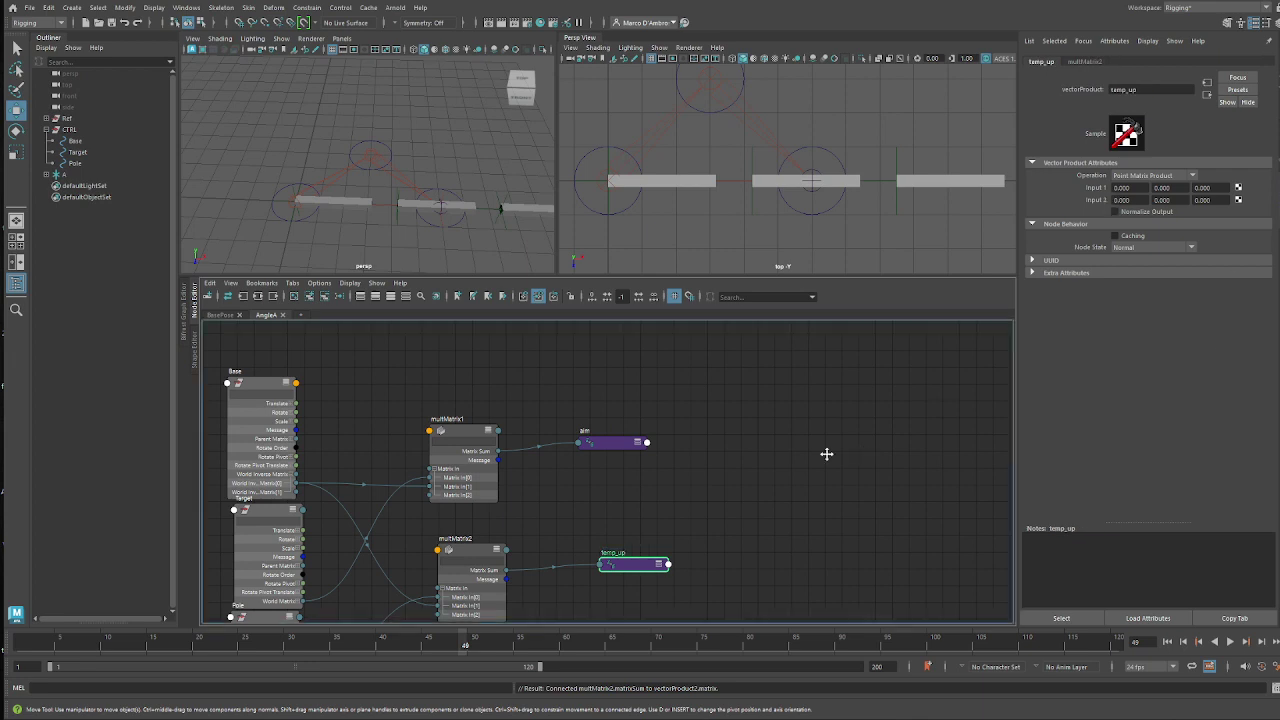
# - Create another vectorProduct node and place it beside the aim node
pyautogui.scroll(2, 705, 446)
pyautogui.click(705, 446)
pyautogui.press('Tab')
pyautogui.write('vec')
pyautogui.press('Down')
pyautogui.press('Down')
pyautogui.press('Down')
pyautogui.press('Return')
pyautogui.scroll(2, 710, 449)
pyautogui.moveTo(797, 470); pyautogui.dragTo(634, 468)
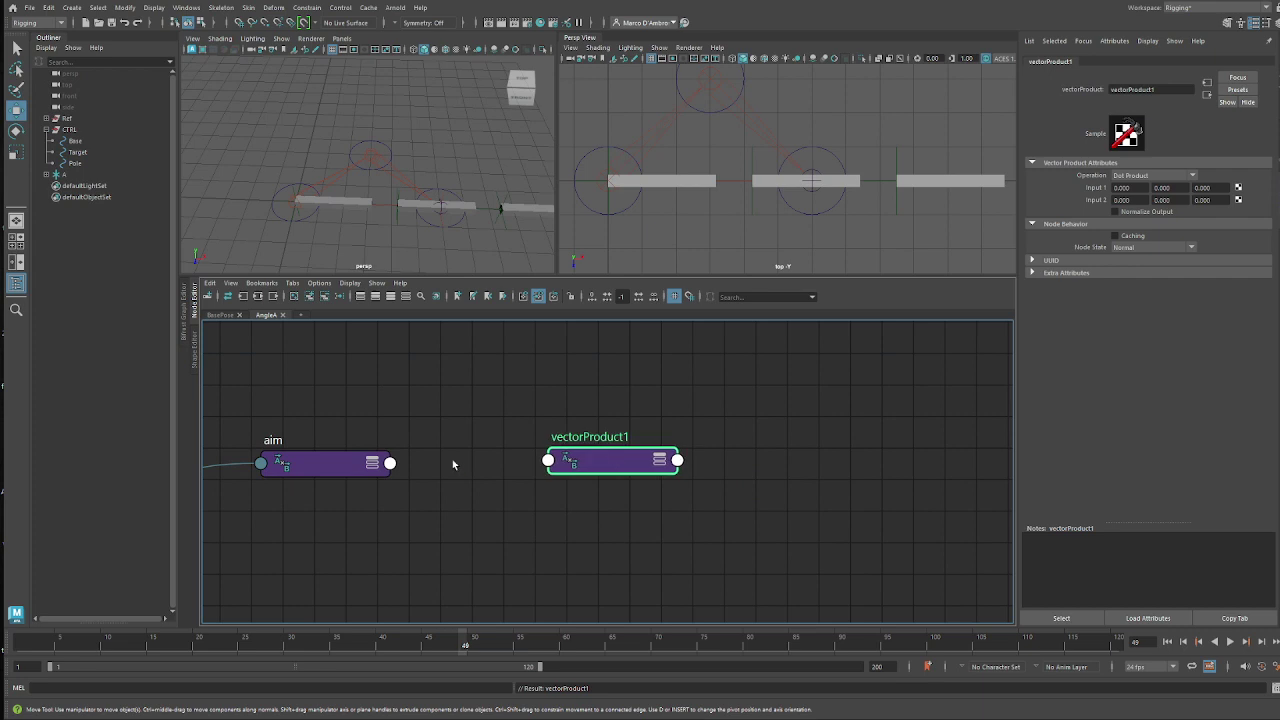
# - Connect aim's output to Input 1 of the new vectorProduct1, with No operation and Normalize Output enabled
pyautogui.click(390, 463)
pyautogui.moveTo(455, 503)
pyautogui.click(515, 503)
pyautogui.click(548, 460)
pyautogui.click(576, 465)
pyautogui.click(1150, 175)
pyautogui.click(1150, 188)
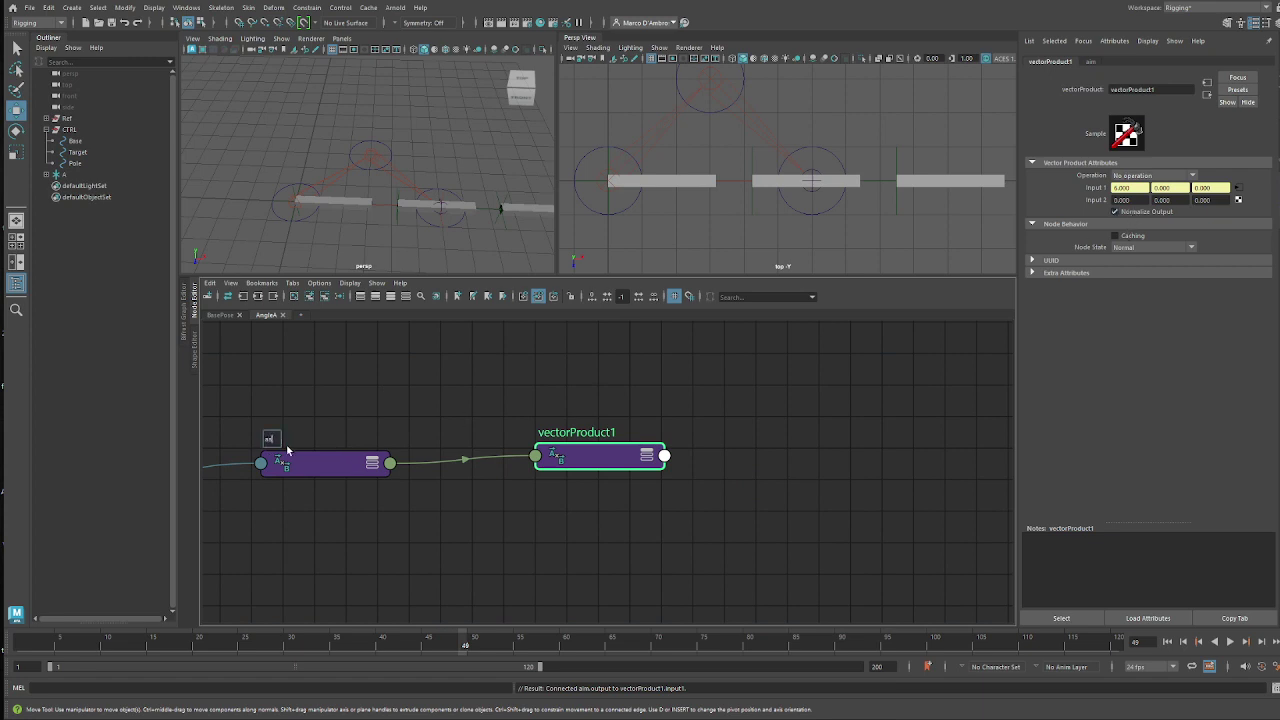
# - Rename the original aim node as aim_re and the vectorProduct1 node it feeds as aim
pyautogui.press('Return')
pyautogui.press('Return')
pyautogui.click(638, 440)
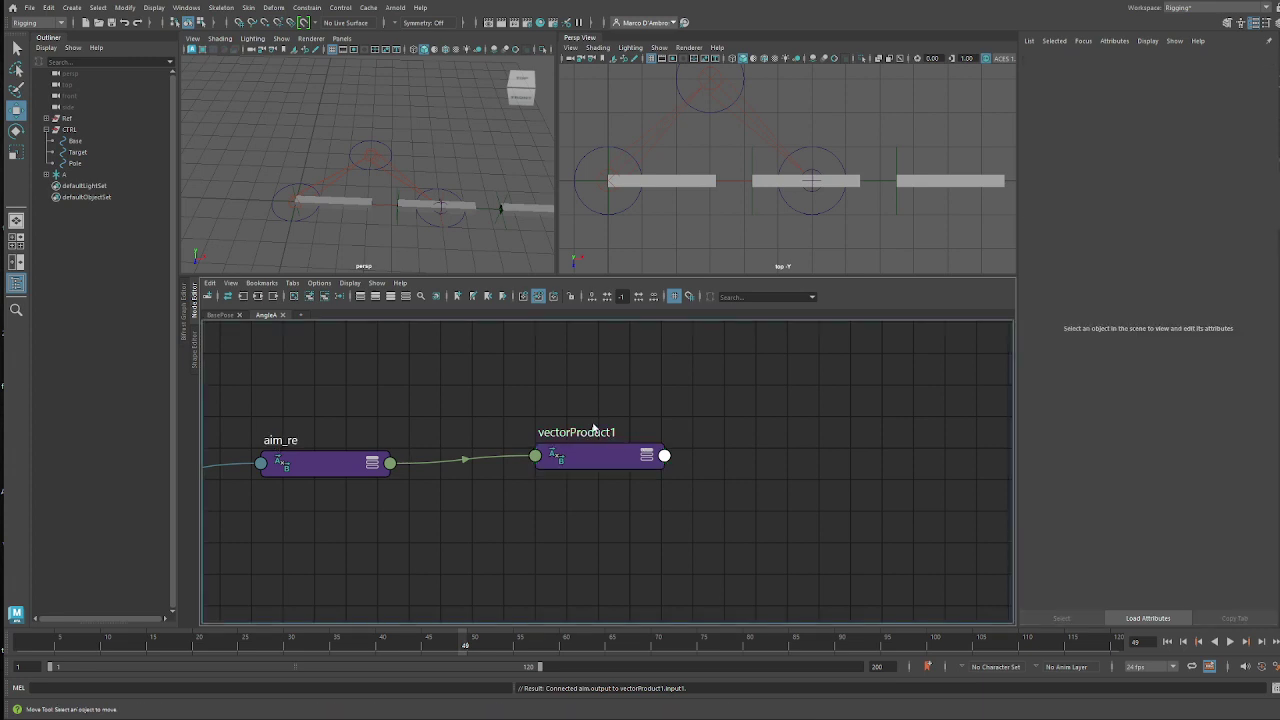
pyautogui.doubleClick(594, 432)
pyautogui.write('aim')
pyautogui.press('Return')
pyautogui.scroll(-3, 616, 437)
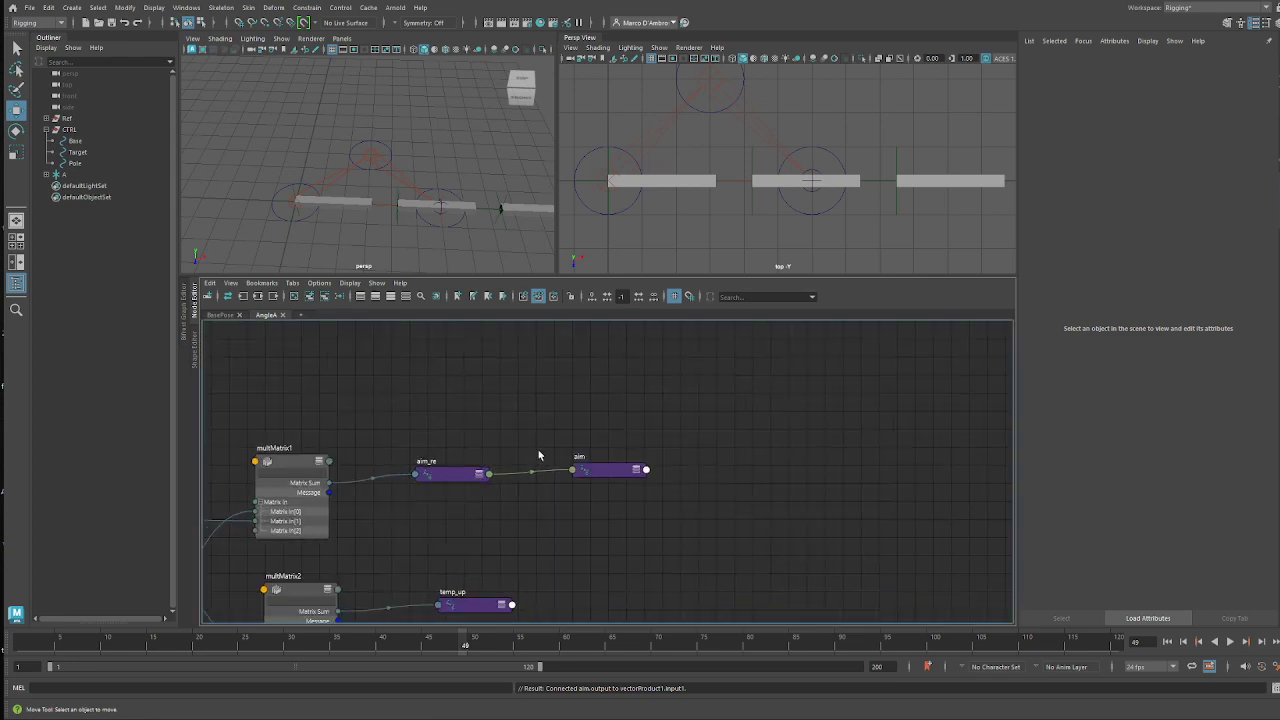
# - Duplicate the aim node and place the copy to the right of the temp_up node
pyautogui.click(594, 471)
pyautogui.hotkey('ctrl', 'd')
pyautogui.scroll(-2, 637, 581)
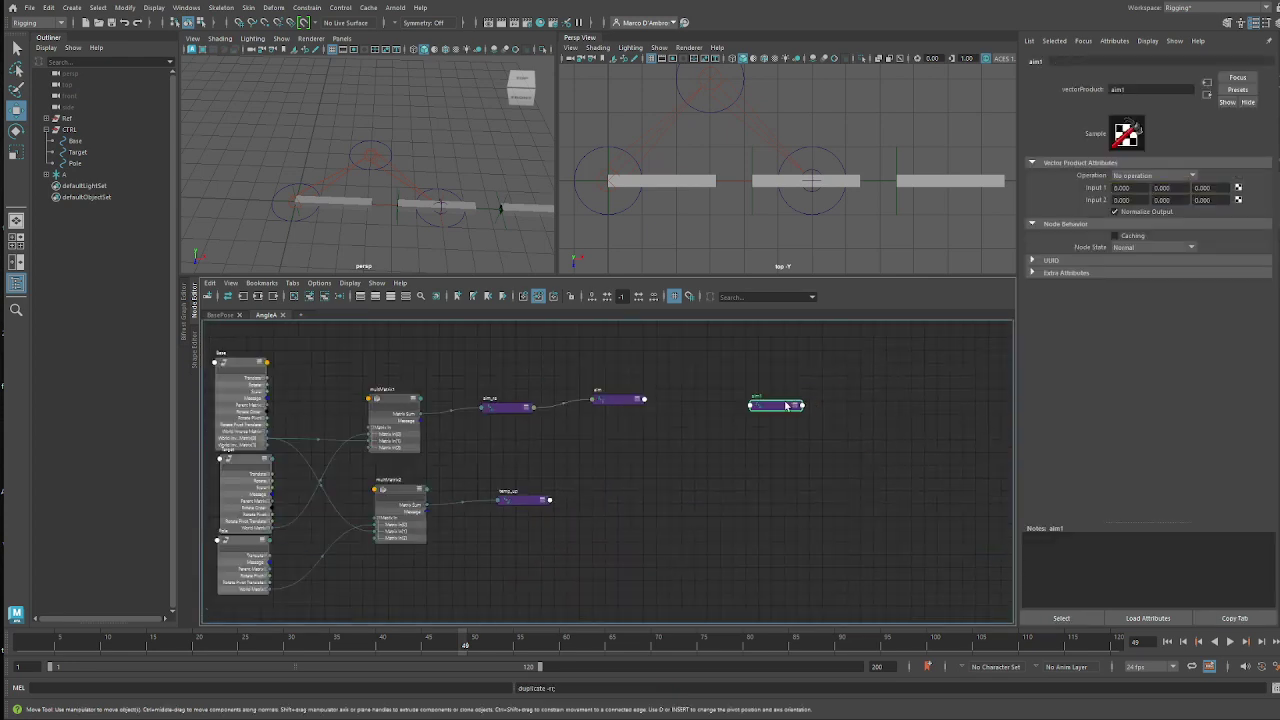
pyautogui.moveTo(772, 405); pyautogui.dragTo(620, 494)
# - Rename the existing temp_up node as temp_up_re and the duplicated aim1 node as temp_up
pyautogui.scroll(5, 655, 499)
pyautogui.doubleClick(283, 484)
pyautogui.press('Right')
pyautogui.write('_re')
pyautogui.press('Return')
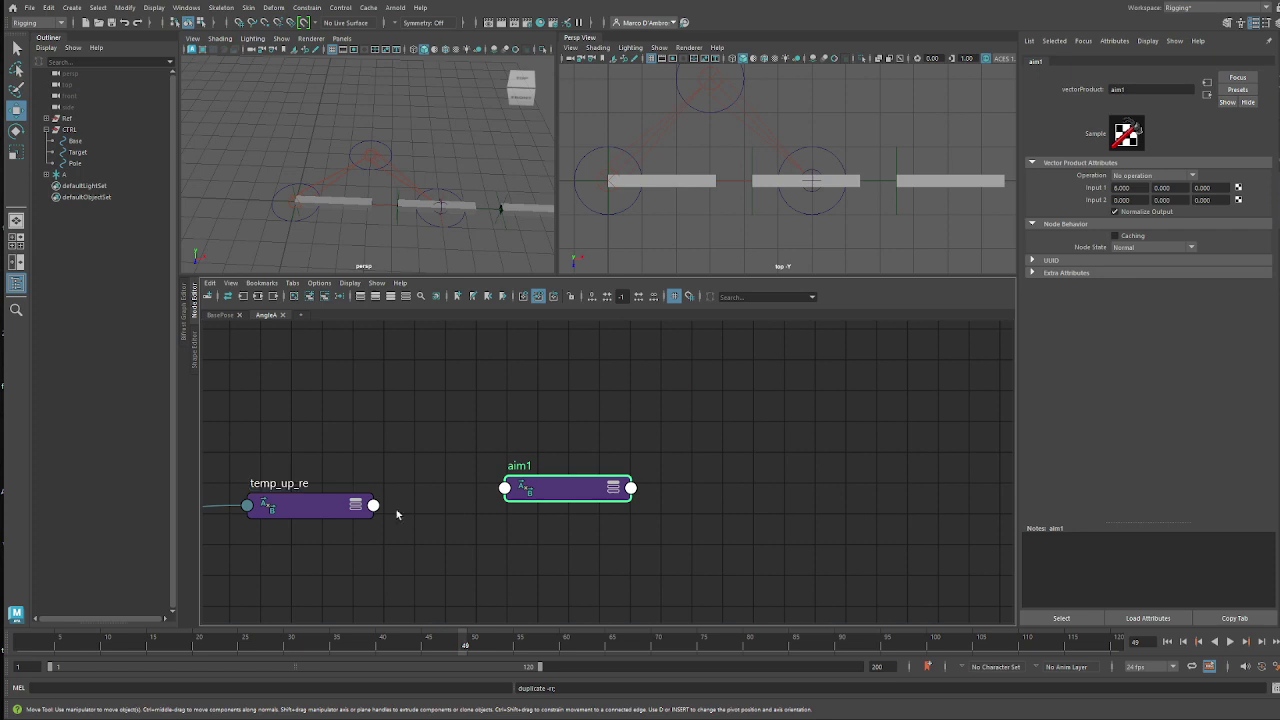
pyautogui.doubleClick(518, 466)
pyautogui.write('temp_up')
pyautogui.press('Return')
# - Connect the output of temp_up_re to Input 1 of temp_up
pyautogui.click(373, 505)
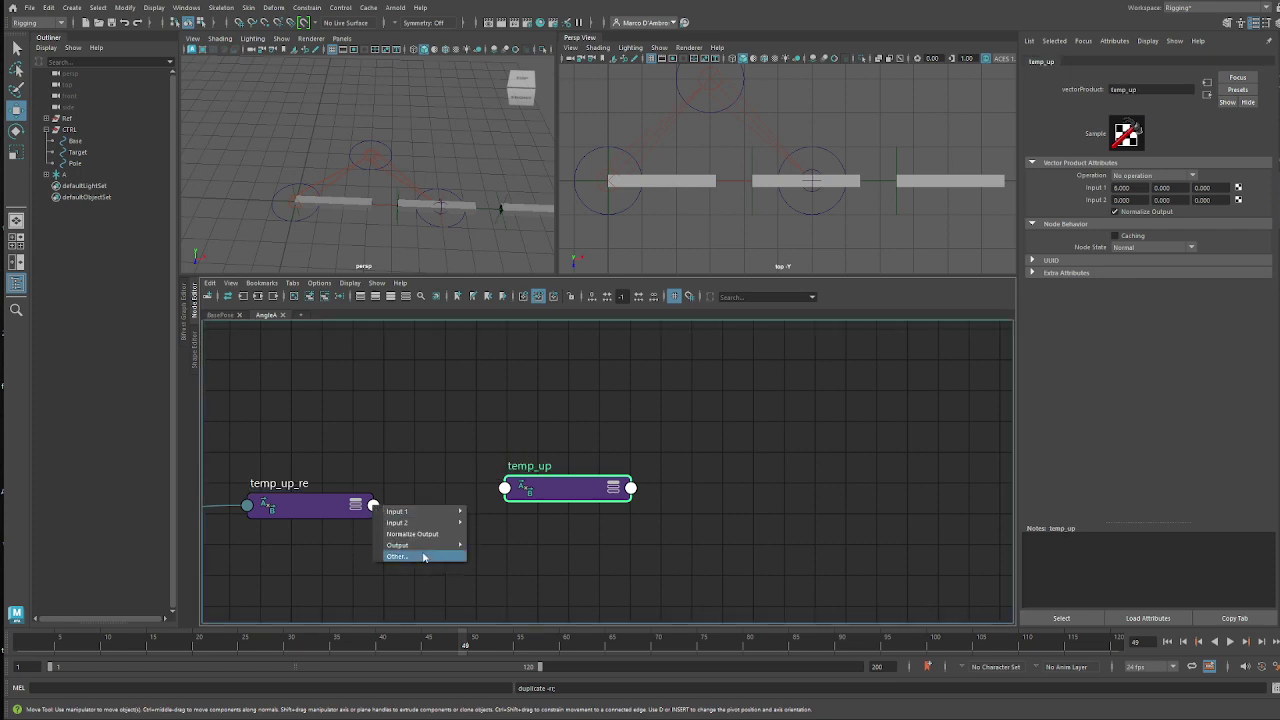
pyautogui.moveTo(430, 545)
pyautogui.click(488, 546)
pyautogui.click(526, 499)
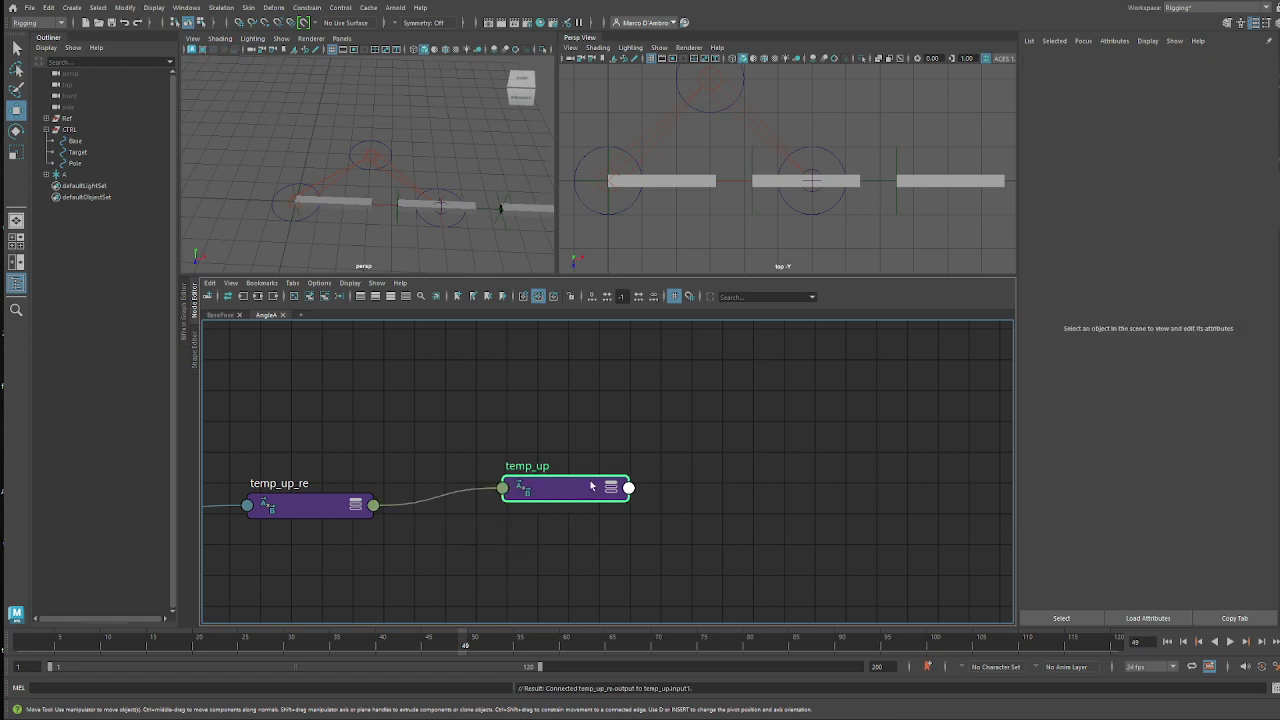
pyautogui.click(565, 488)
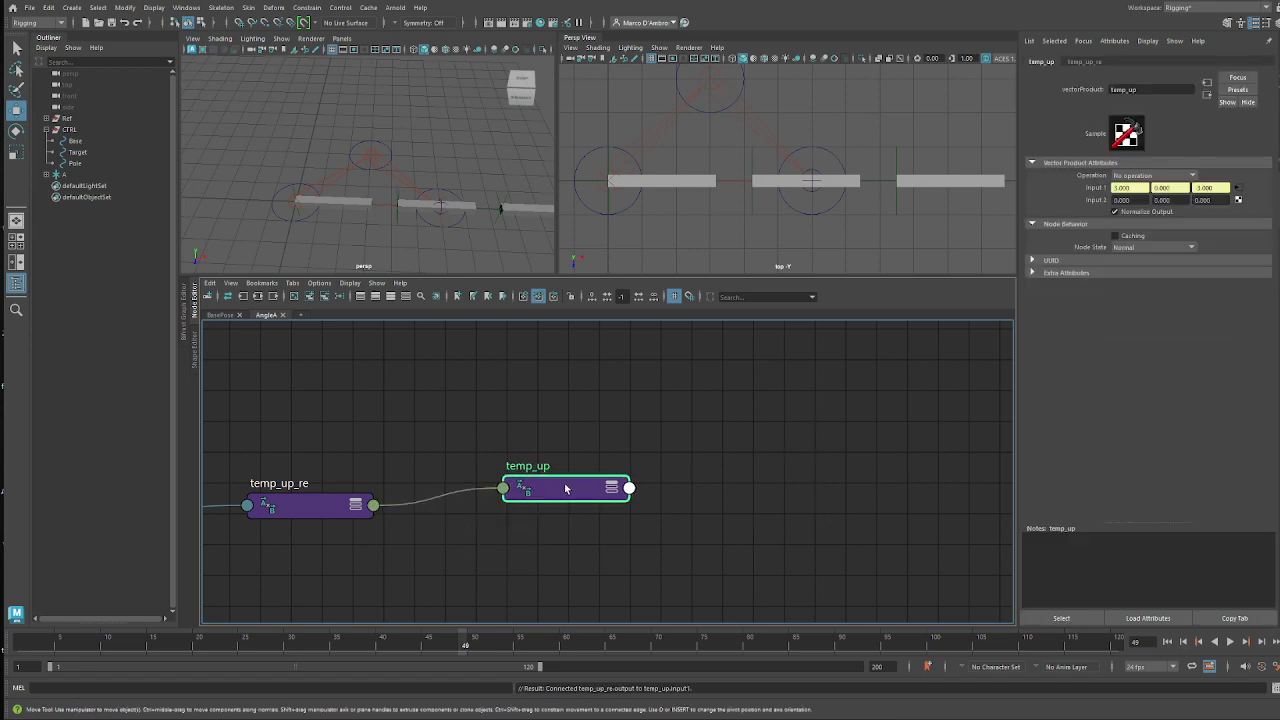
# - Create a fourByFourMatrix node to the right of the aim and temp_up nodes
pyautogui.keyDown('alt'); pyautogui.moveTo(720, 400); pyautogui.dragTo(528, 502, button='middle'); pyautogui.keyUp('alt')
pyautogui.scroll(-2, 662, 420)
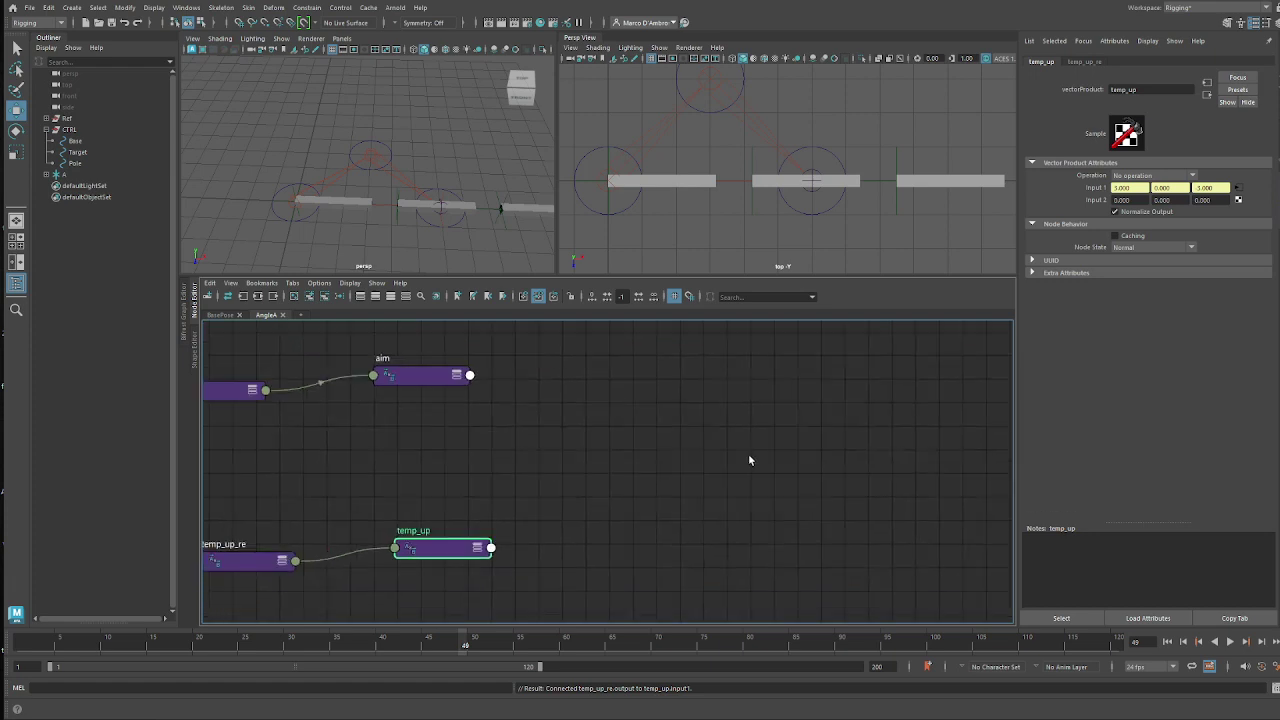
pyautogui.click(749, 458)
pyautogui.press('Tab')
pyautogui.write('afour')
pyautogui.press('Down')
pyautogui.press('Return')
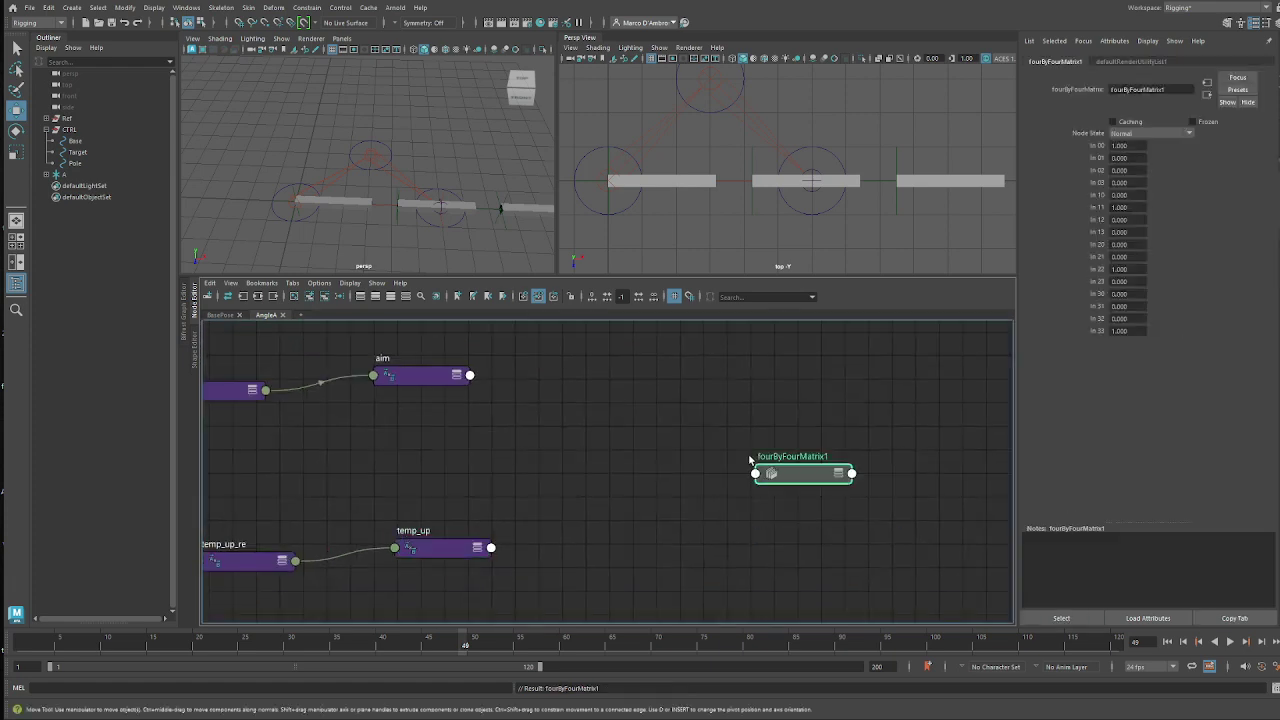
# - Move fourByFourMatrix1 further right and show all of its attributes in the node graph
pyautogui.moveTo(809, 469); pyautogui.dragTo(888, 415)
pyautogui.press('3')
pyautogui.rightClick(891, 412)
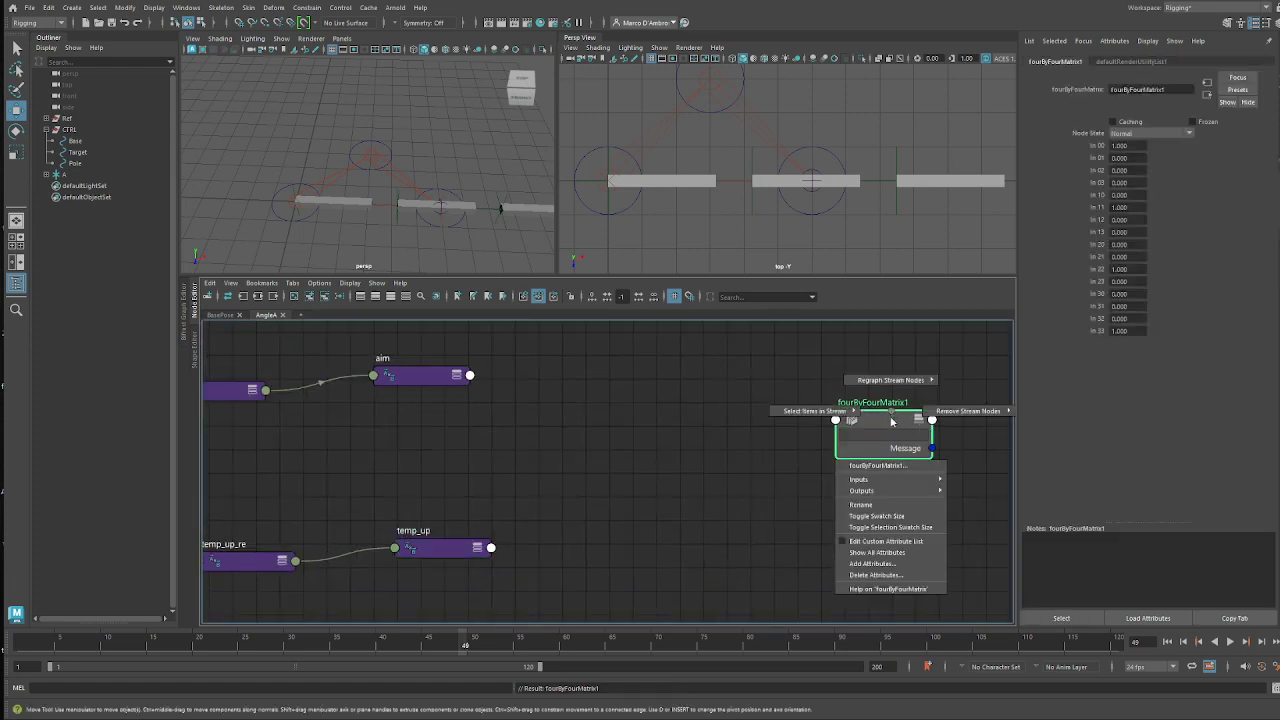
pyautogui.click(884, 553)
pyautogui.keyDown('alt'); pyautogui.moveTo(598, 419); pyautogui.dragTo(518, 379, button='middle'); pyautogui.keyUp('alt')
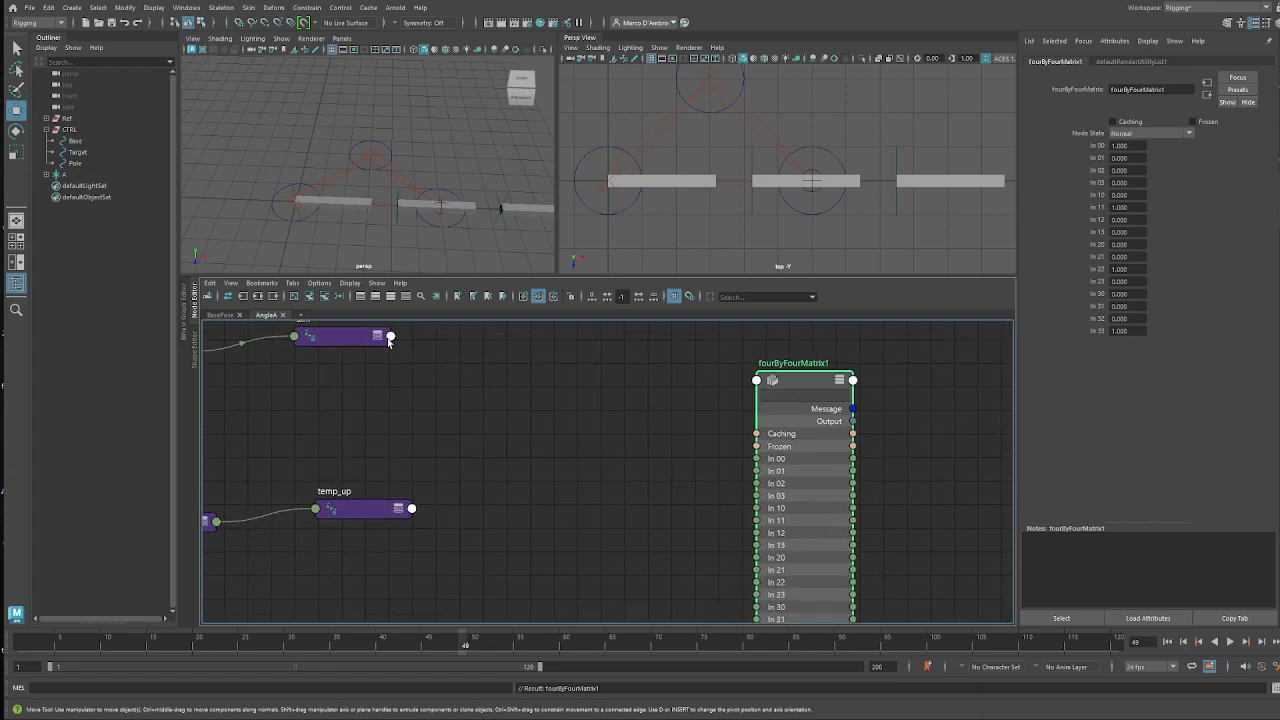
# - Connect aim's Output X, Y and Z to In 00, In 01 and In 02 of fourByFourMatrix1
pyautogui.click(390, 338)
pyautogui.moveTo(460, 376)
pyautogui.click(515, 386)
pyautogui.click(795, 457)
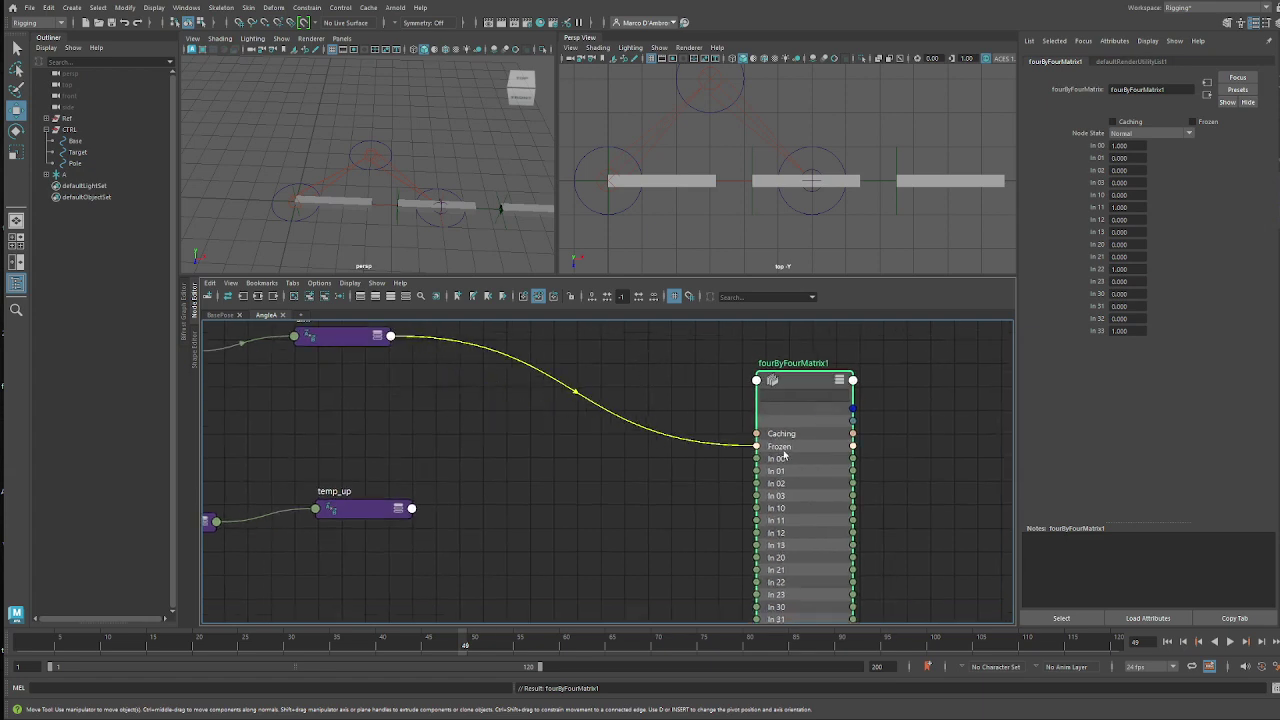
pyautogui.click(777, 460)
pyautogui.click(376, 335)
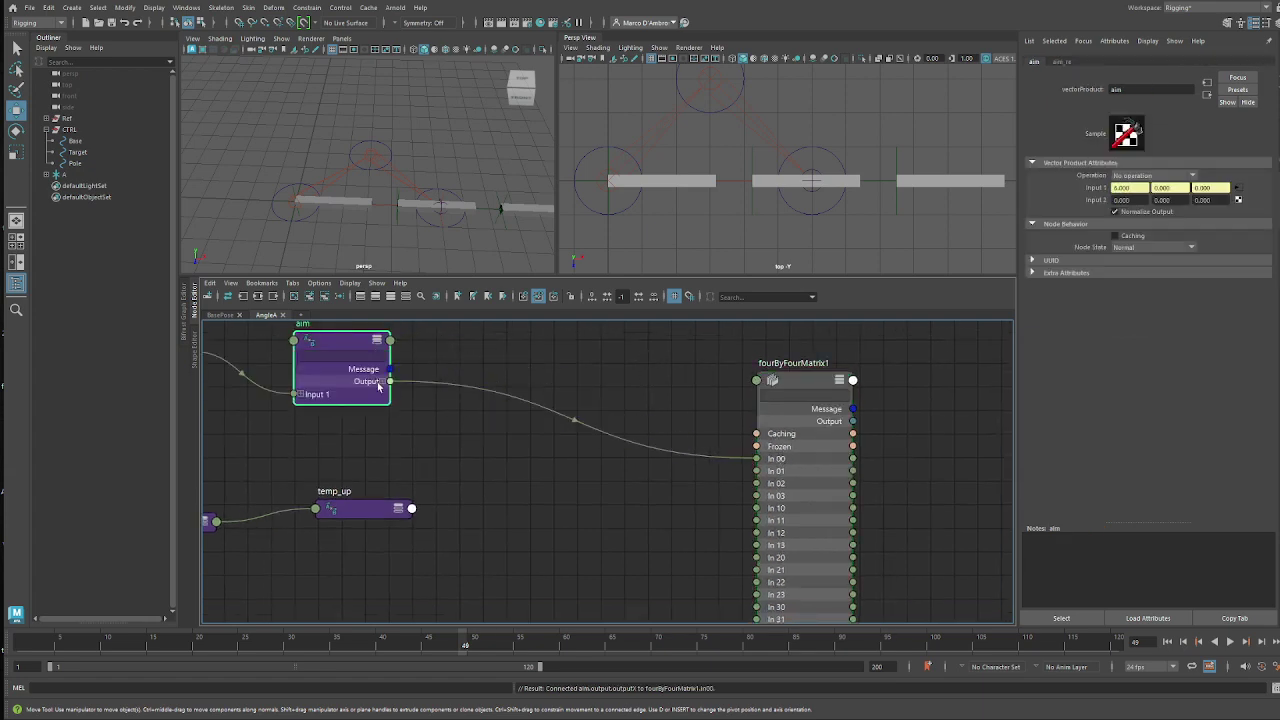
pyautogui.click(378, 386)
pyautogui.moveTo(390, 406); pyautogui.dragTo(762, 472)
pyautogui.click(762, 471)
pyautogui.moveTo(391, 419); pyautogui.dragTo(755, 486)
# - Rearrange the nodes to open up space between the aim and temp_up nodes and fourByFourMatrix1
pyautogui.keyDown('alt'); pyautogui.moveTo(609, 533); pyautogui.dragTo(671, 458, button='middle'); pyautogui.keyUp('alt')
pyautogui.moveTo(446, 438); pyautogui.dragTo(431, 498)
pyautogui.keyDown('alt'); pyautogui.moveTo(684, 432); pyautogui.dragTo(602, 509, button='middle'); pyautogui.keyUp('alt')
pyautogui.moveTo(794, 381); pyautogui.dragTo(980, 346)
pyautogui.keyDown('alt'); pyautogui.moveTo(418, 528); pyautogui.dragTo(539, 510, button='middle'); pyautogui.keyUp('alt')
pyautogui.keyDown('alt'); pyautogui.moveTo(493, 470); pyautogui.dragTo(489, 540, button='middle'); pyautogui.keyUp('alt')
pyautogui.moveTo(446, 397); pyautogui.dragTo(496, 365)
# - Create a vectorProduct node between the aim and temp_up nodes and fourByFourMatrix1
pyautogui.keyDown('alt'); pyautogui.moveTo(598, 529); pyautogui.dragTo(517, 475, button='middle'); pyautogui.keyUp('alt')
pyautogui.click(533, 499)
pyautogui.press('Tab')
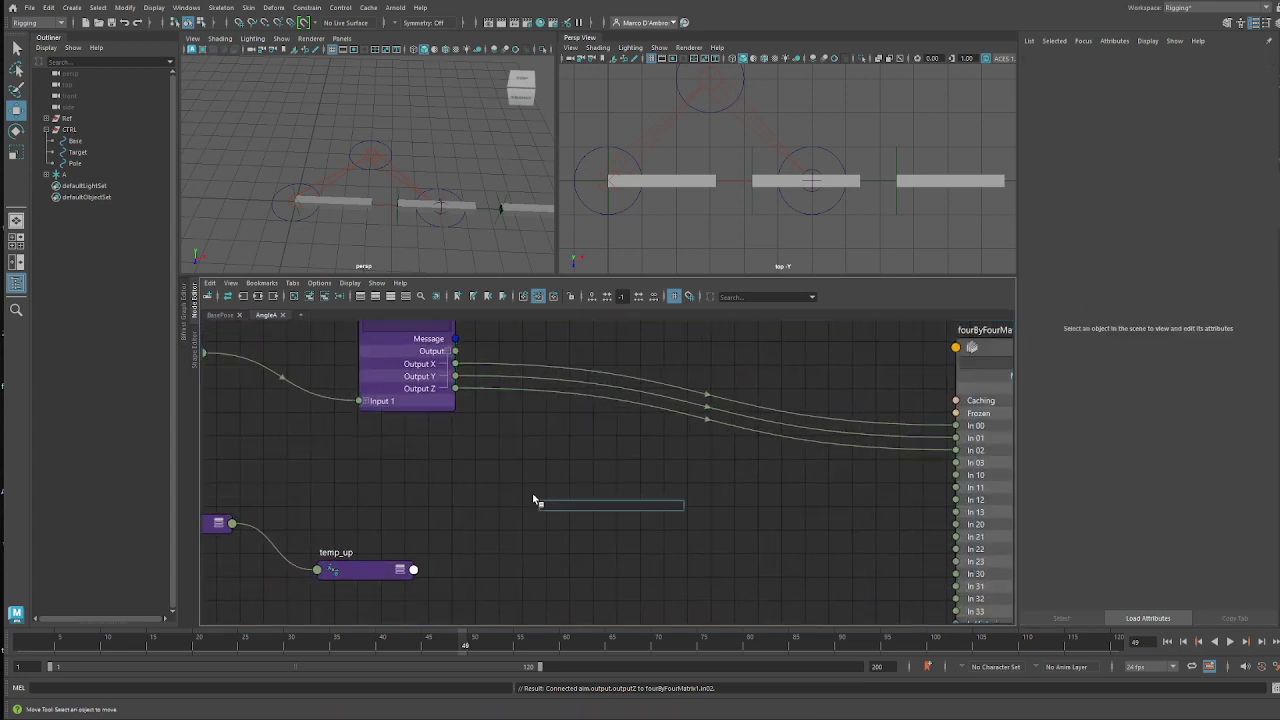
pyautogui.write('proj')
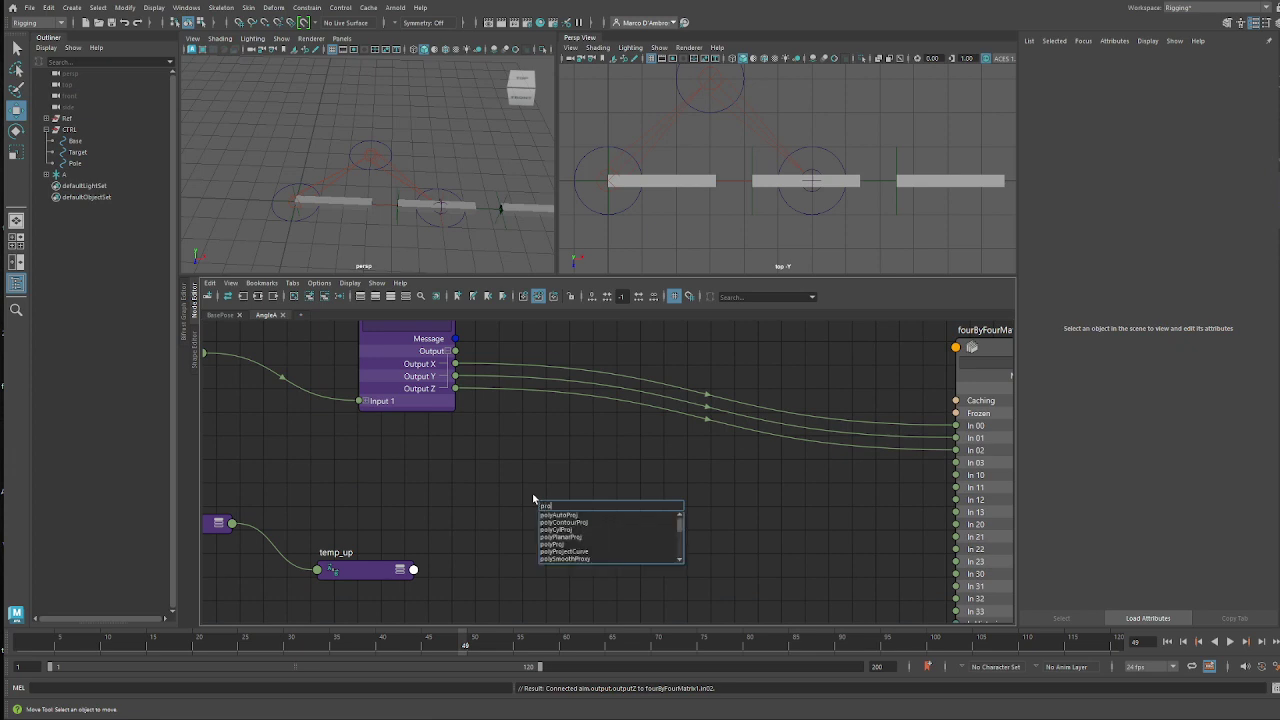
pyautogui.press('Down')
pyautogui.press('BackSpace')
pyautogui.press('BackSpace')
pyautogui.press('BackSpace')
pyautogui.press('BackSpace')
pyautogui.write('vecto')
pyautogui.press('Down')
pyautogui.press('Down')
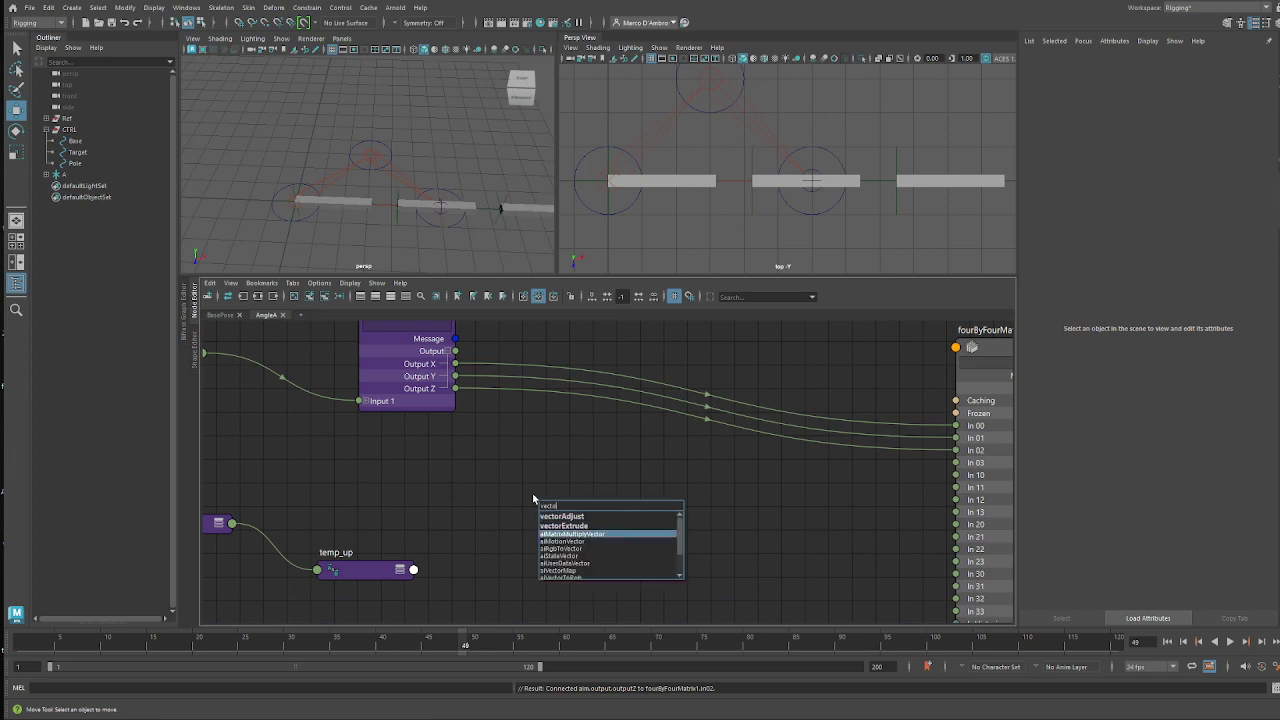
pyautogui.press('BackSpace')
pyautogui.press('BackSpace')
pyautogui.write('torpro')
pyautogui.press('Down')
pyautogui.press('Return')
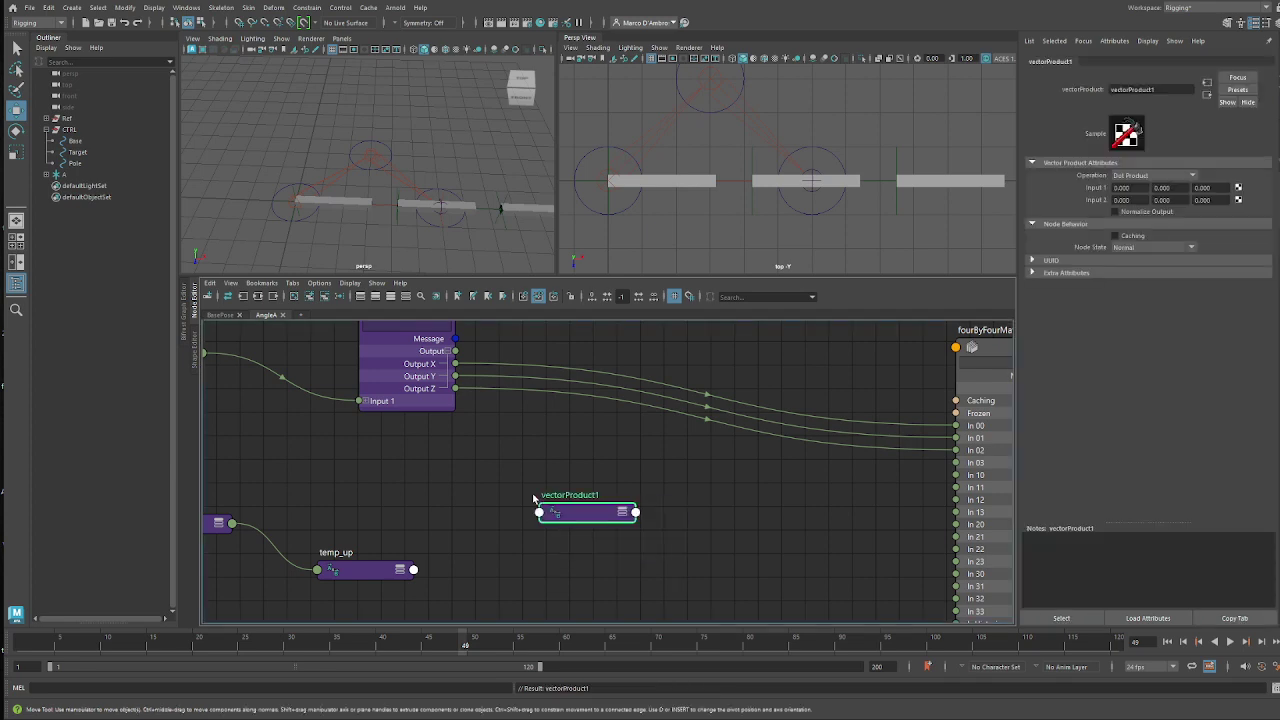
# - Connect aim's output to Input 1 and temp_up's output to Input 2 of vectorProduct1
pyautogui.press('a')
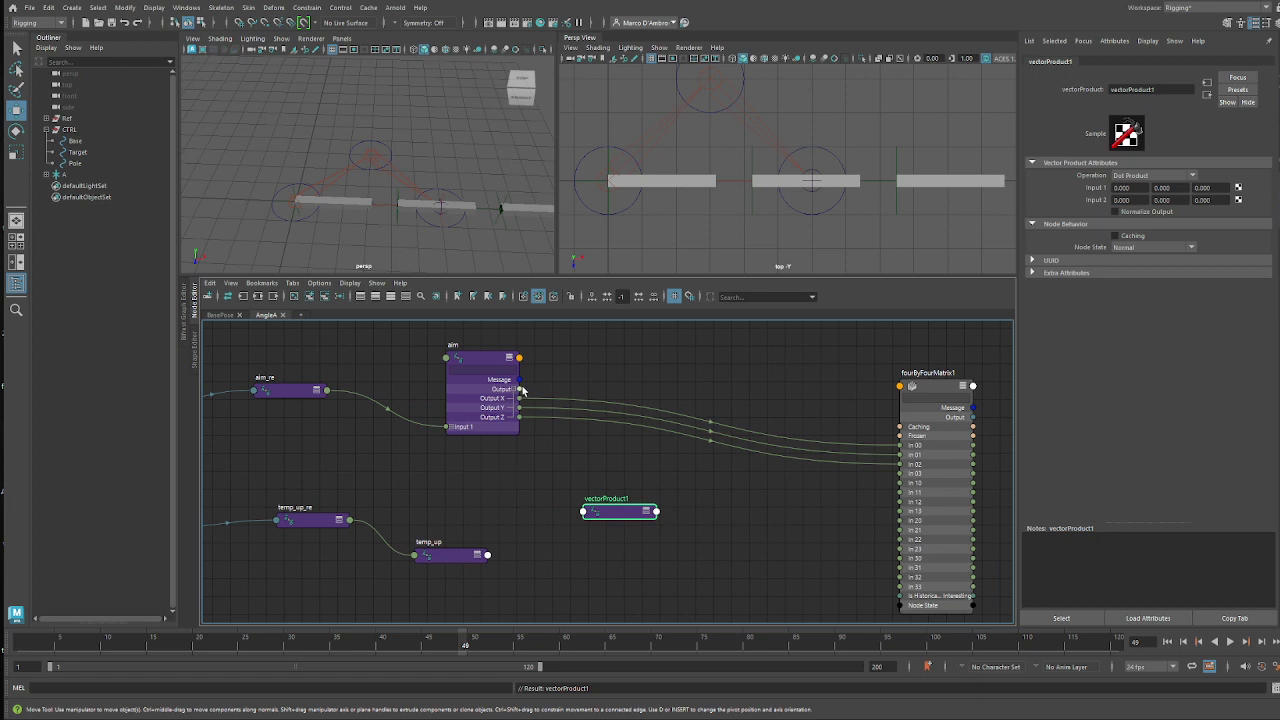
pyautogui.moveTo(520, 389); pyautogui.dragTo(617, 493)
pyautogui.click(606, 517)
pyautogui.press('2')
pyautogui.scroll(2, 560, 545)
pyautogui.click(464, 561)
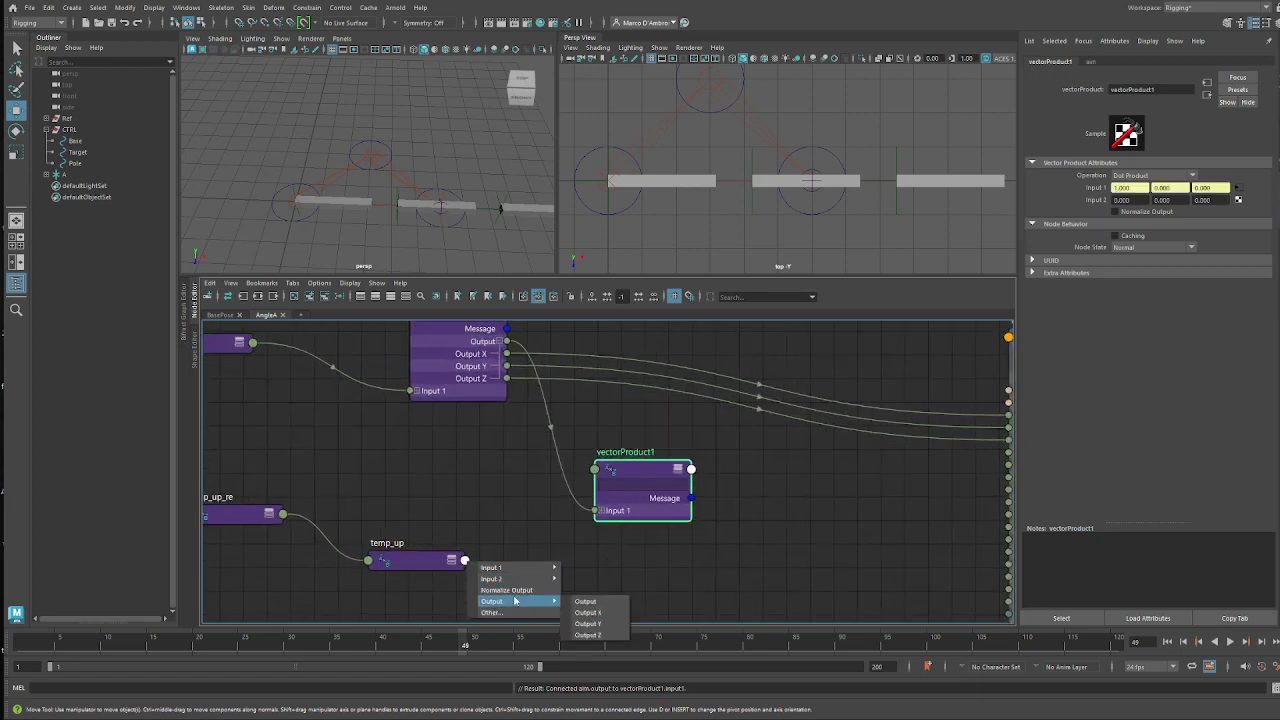
pyautogui.click(586, 603)
pyautogui.click(607, 475)
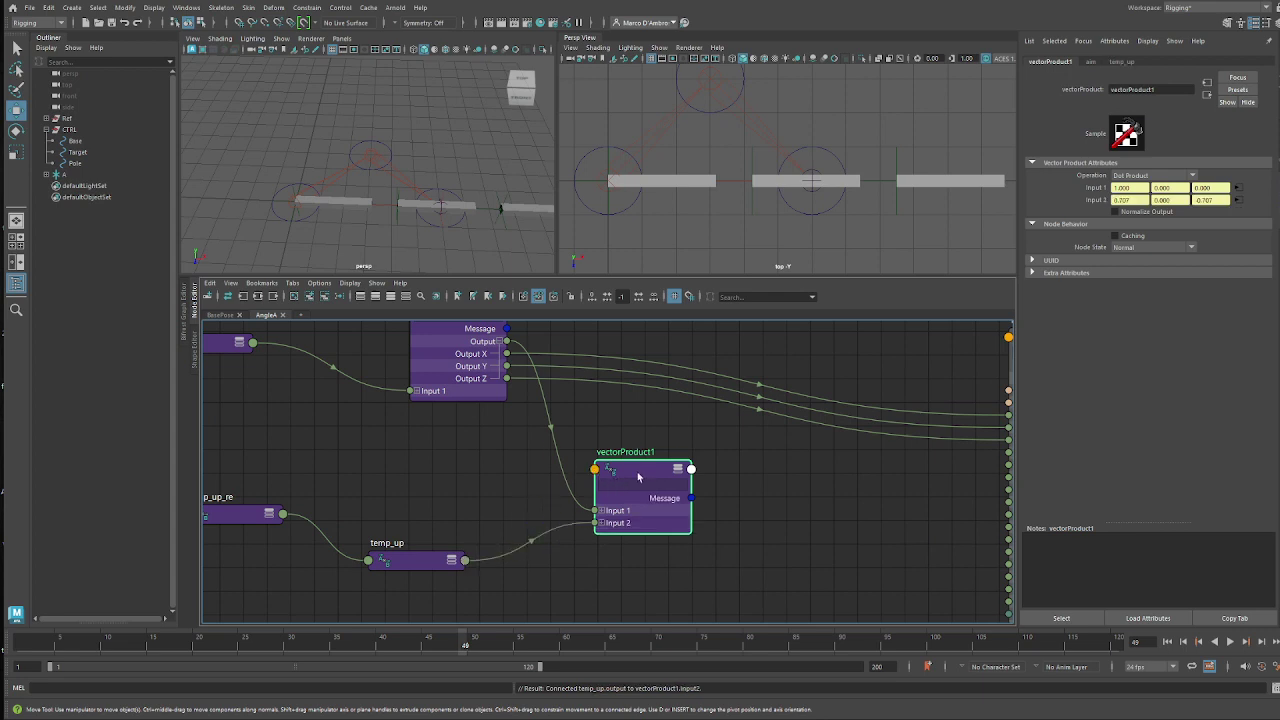
# - Set vectorProduct1's operation to Cross Product and enable Normalize Output
pyautogui.moveTo(638, 477); pyautogui.dragTo(622, 467)
pyautogui.keyDown('alt'); pyautogui.moveTo(471, 537); pyautogui.dragTo(420, 555, button='middle'); pyautogui.keyUp('alt')
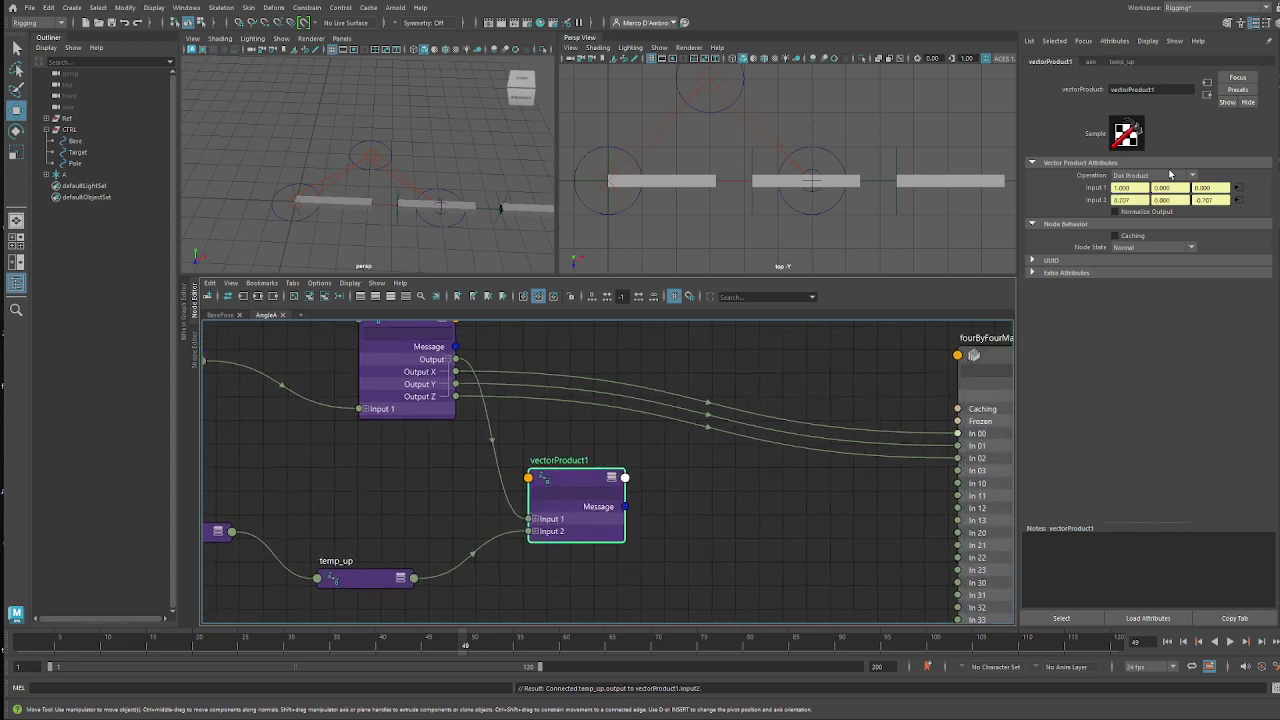
pyautogui.click(1150, 175)
pyautogui.click(1140, 208)
pyautogui.click(1115, 211)
# - Rename the vectorProduct1 node as right
pyautogui.keyDown('alt'); pyautogui.moveTo(641, 520); pyautogui.dragTo(520, 550, button='middle'); pyautogui.keyUp('alt')
pyautogui.doubleClick(437, 490)
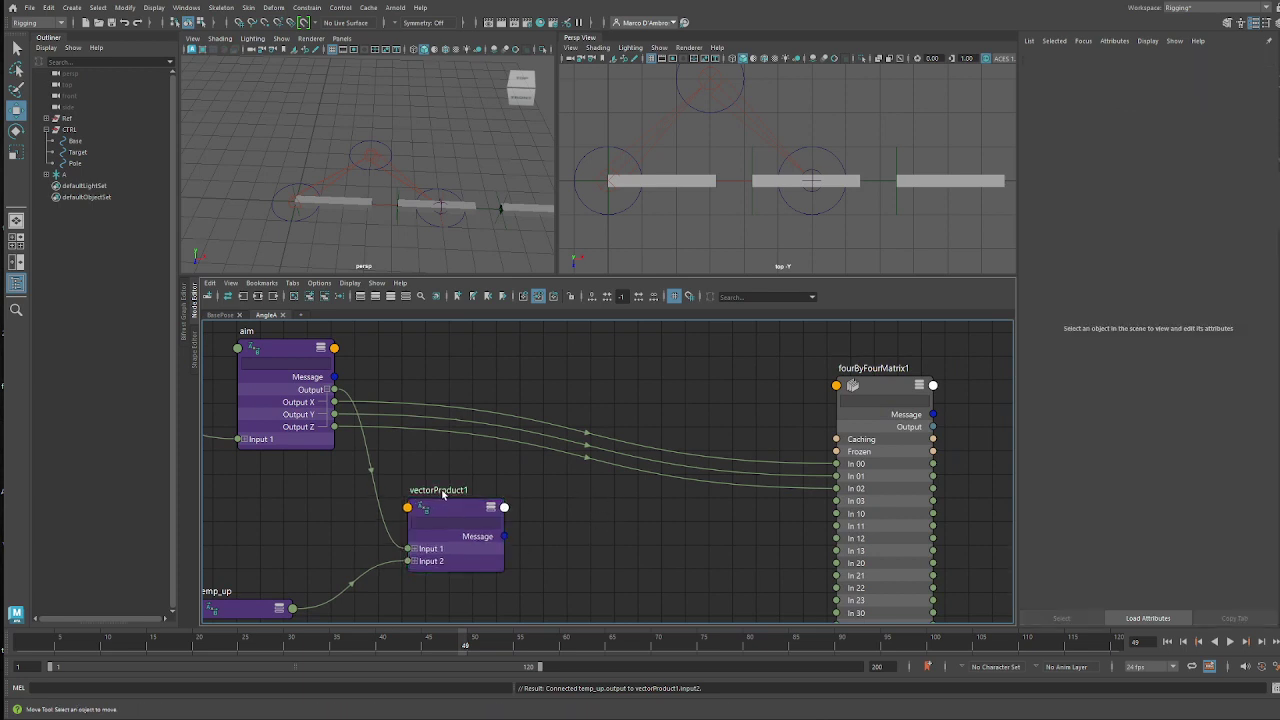
pyautogui.write('right')
pyautogui.press('Return')
# - Connect right's Output X, Y and Z to In 20, In 21 and In 22 of fourByFourMatrix1
pyautogui.keyDown('alt'); pyautogui.moveTo(650, 508); pyautogui.dragTo(553, 450, button='middle'); pyautogui.keyUp('alt')
pyautogui.click(407, 441)
pyautogui.moveTo(457, 477)
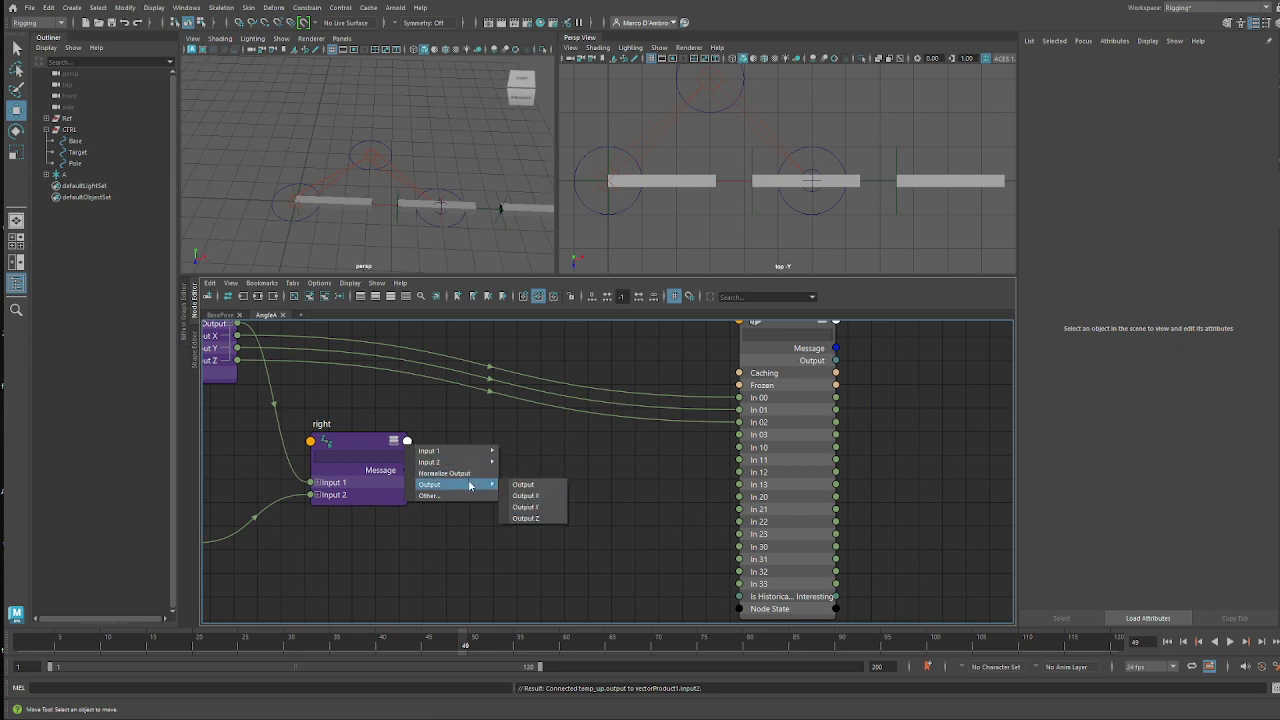
pyautogui.click(523, 492)
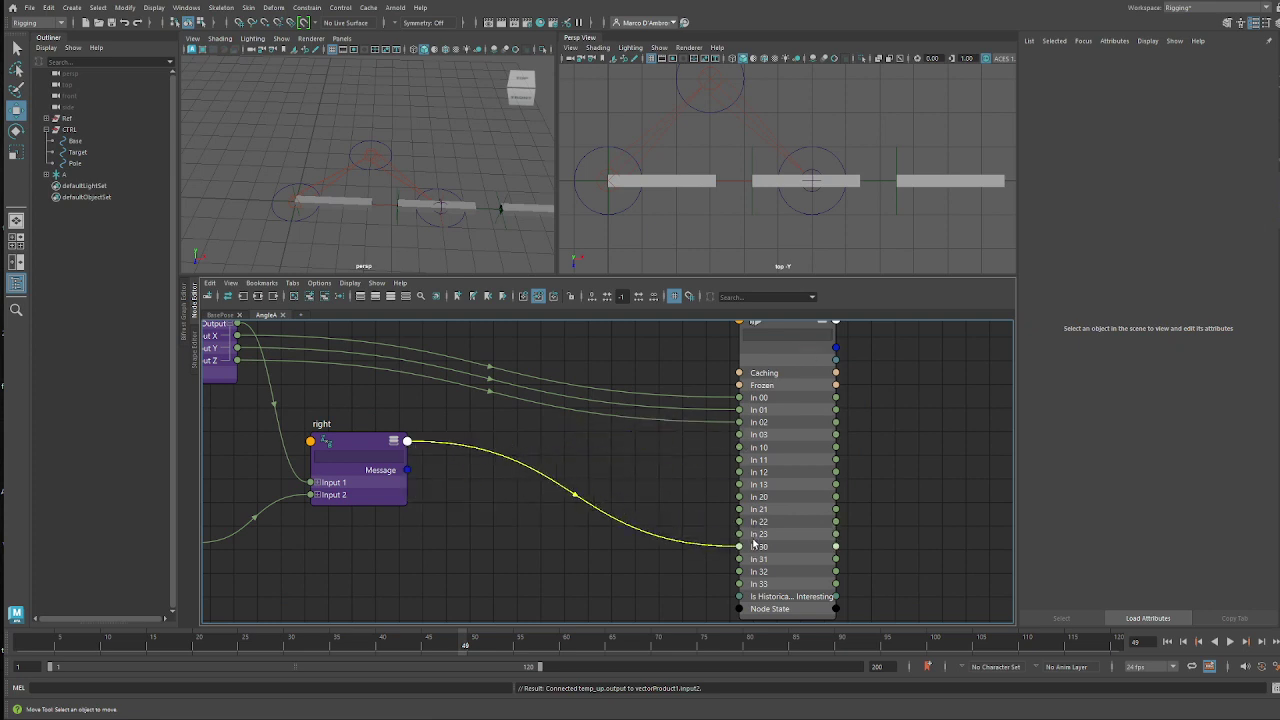
pyautogui.moveTo(753, 543); pyautogui.dragTo(766, 499)
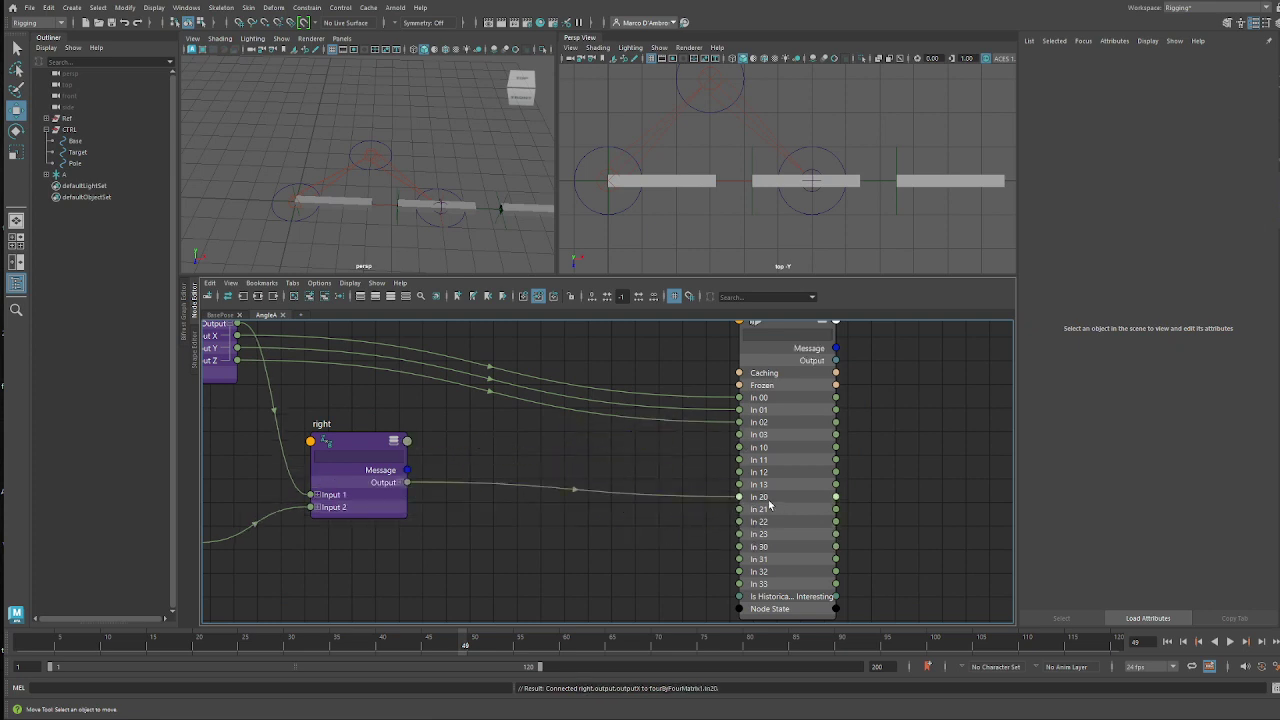
pyautogui.click(400, 485)
pyautogui.moveTo(407, 507); pyautogui.dragTo(752, 522)
pyautogui.press('Tab')
pyautogui.write('ve')
pyautogui.press('Escape')
pyautogui.press('space')
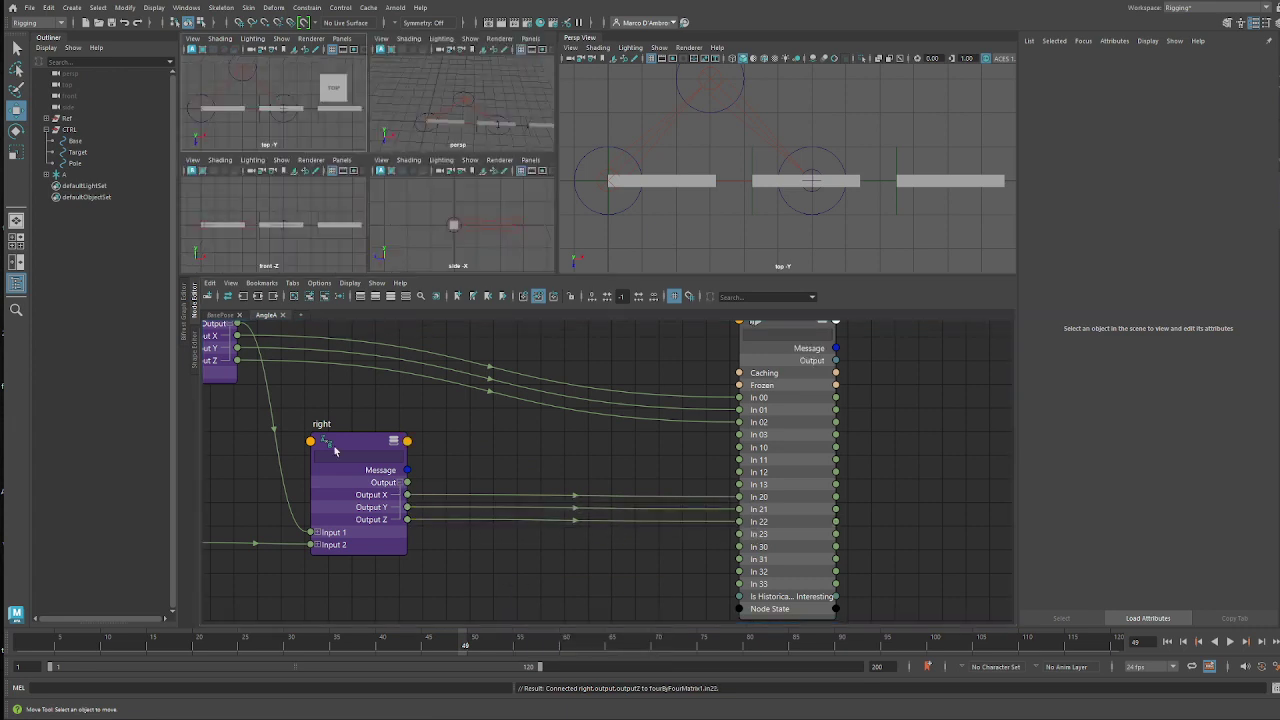
pyautogui.click(336, 440)
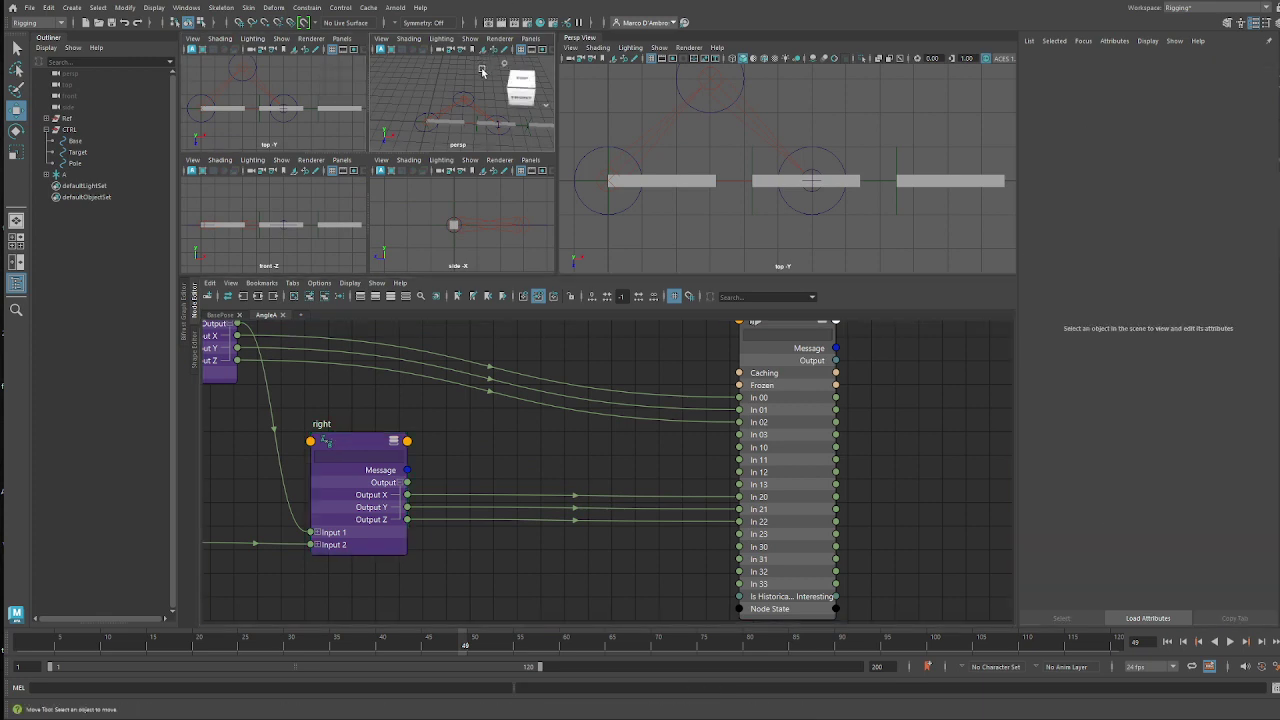
pyautogui.press('space')
# - Duplicate the right node, place the copy between right and fourByFourMatrix1, and rename it as up
pyautogui.moveTo(369, 440); pyautogui.dragTo(368, 431)
pyautogui.hotkey('ctrl', 'd')
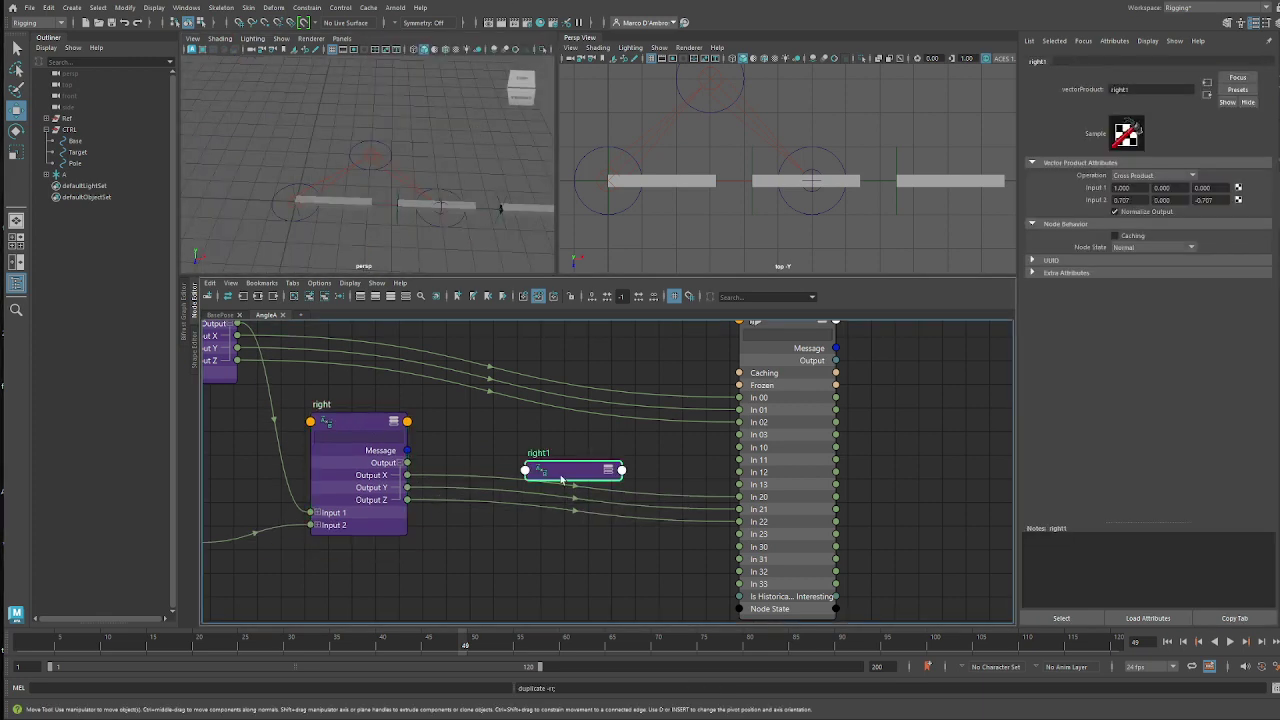
pyautogui.moveTo(564, 473); pyautogui.dragTo(537, 500)
pyautogui.doubleClick(511, 480)
pyautogui.write('up')
pyautogui.press('Return')
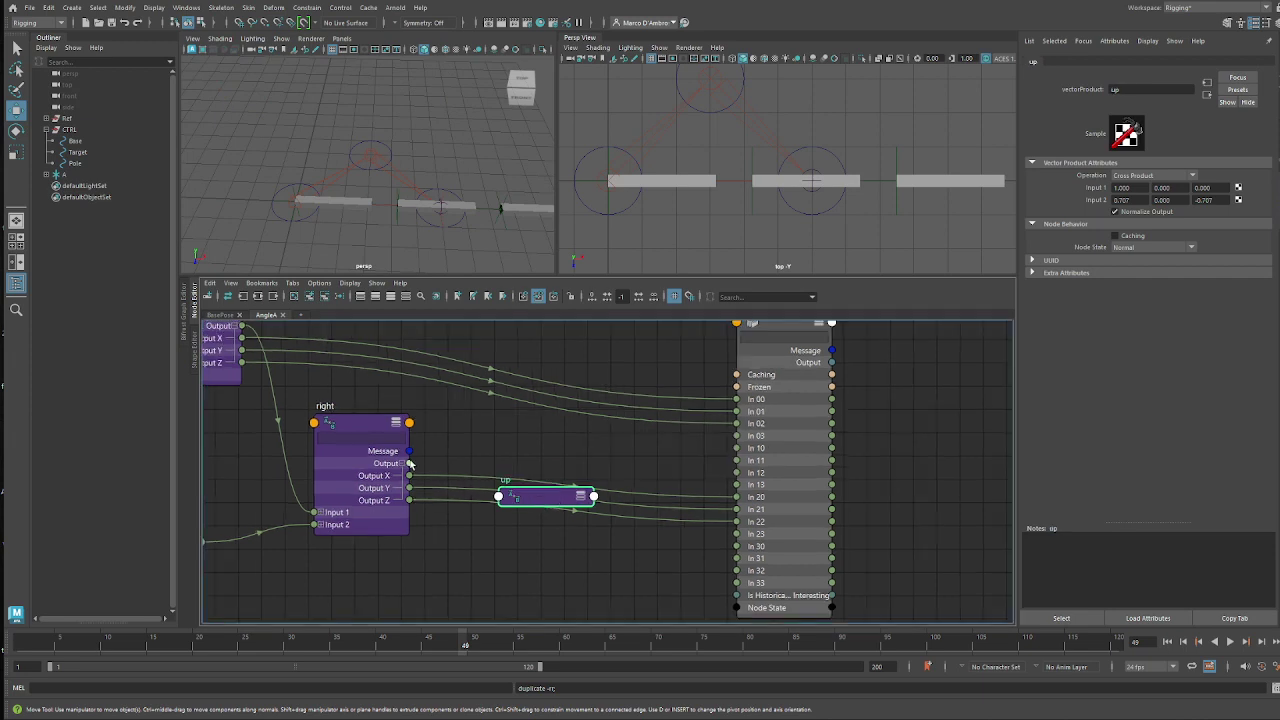
# - Connect right's output to Input 1 and aim's output to Input 2 of the up node
pyautogui.moveTo(506, 498); pyautogui.dragTo(523, 415)
pyautogui.click(520, 503)
pyautogui.keyDown('alt'); pyautogui.moveTo(480, 465); pyautogui.dragTo(511, 522, button='middle'); pyautogui.keyUp('alt')
pyautogui.moveTo(394, 488); pyautogui.dragTo(381, 504)
pyautogui.moveTo(602, 467); pyautogui.dragTo(622, 422)
pyautogui.click(621, 425)
pyautogui.keyDown('alt'); pyautogui.moveTo(343, 426); pyautogui.dragTo(403, 443, button='middle'); pyautogui.keyUp('alt')
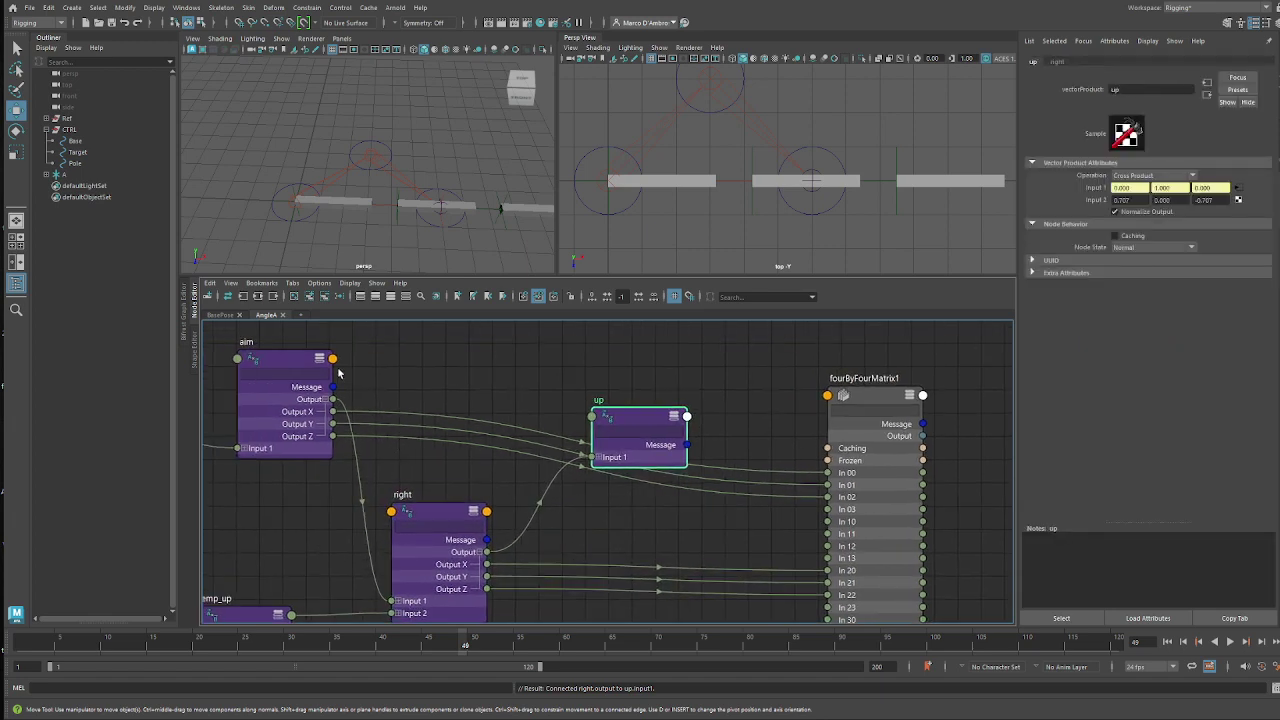
pyautogui.moveTo(333, 399); pyautogui.dragTo(630, 491)
# - Connect up's Output X, Y and Z to In 10, In 11 and In 12 of fourByFourMatrix1
pyautogui.keyDown('alt'); pyautogui.moveTo(676, 486); pyautogui.dragTo(502, 448, button='middle'); pyautogui.keyUp('alt')
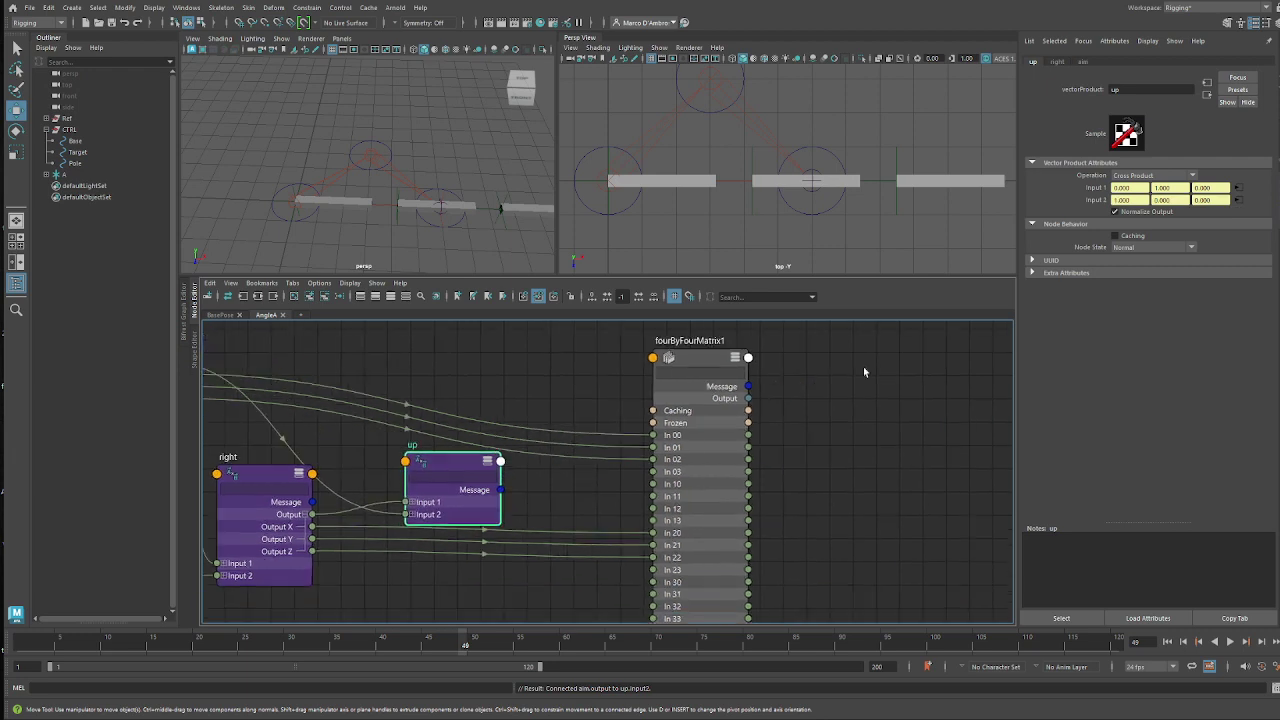
pyautogui.moveTo(693, 355); pyautogui.dragTo(737, 351)
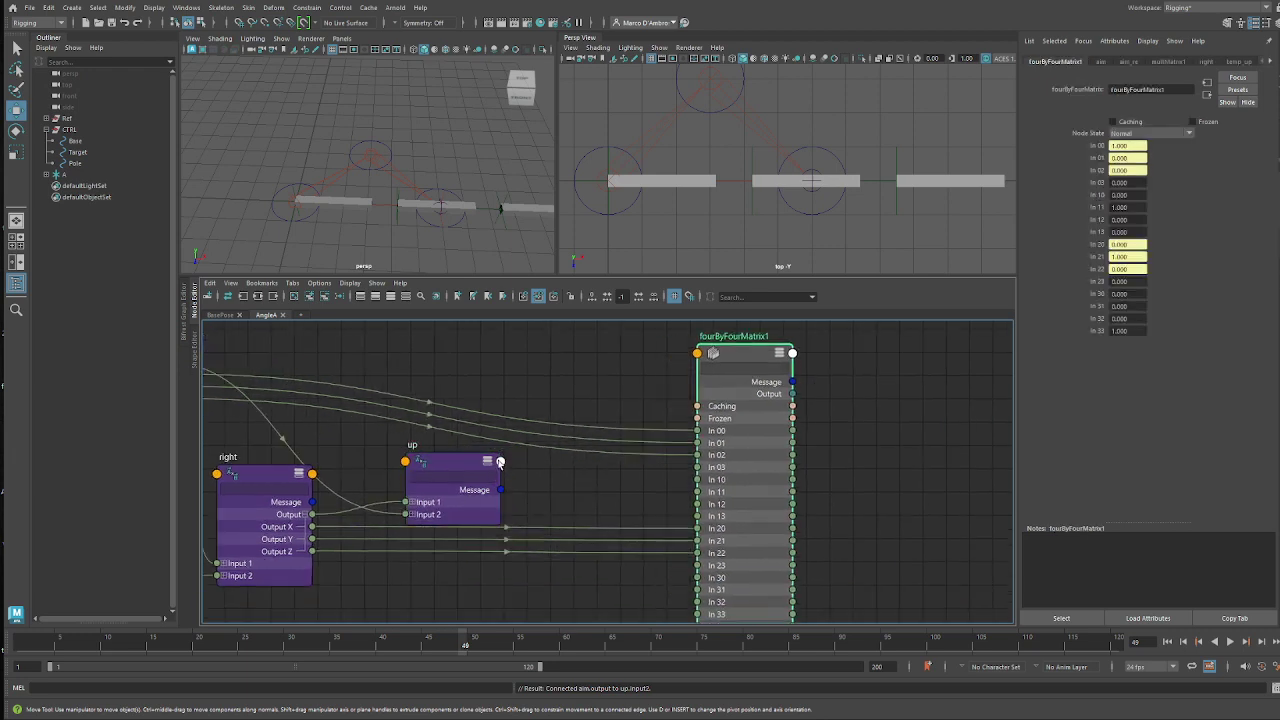
pyautogui.moveTo(500, 461); pyautogui.dragTo(598, 494)
pyautogui.click(630, 505)
pyautogui.click(698, 467)
pyautogui.click(698, 479)
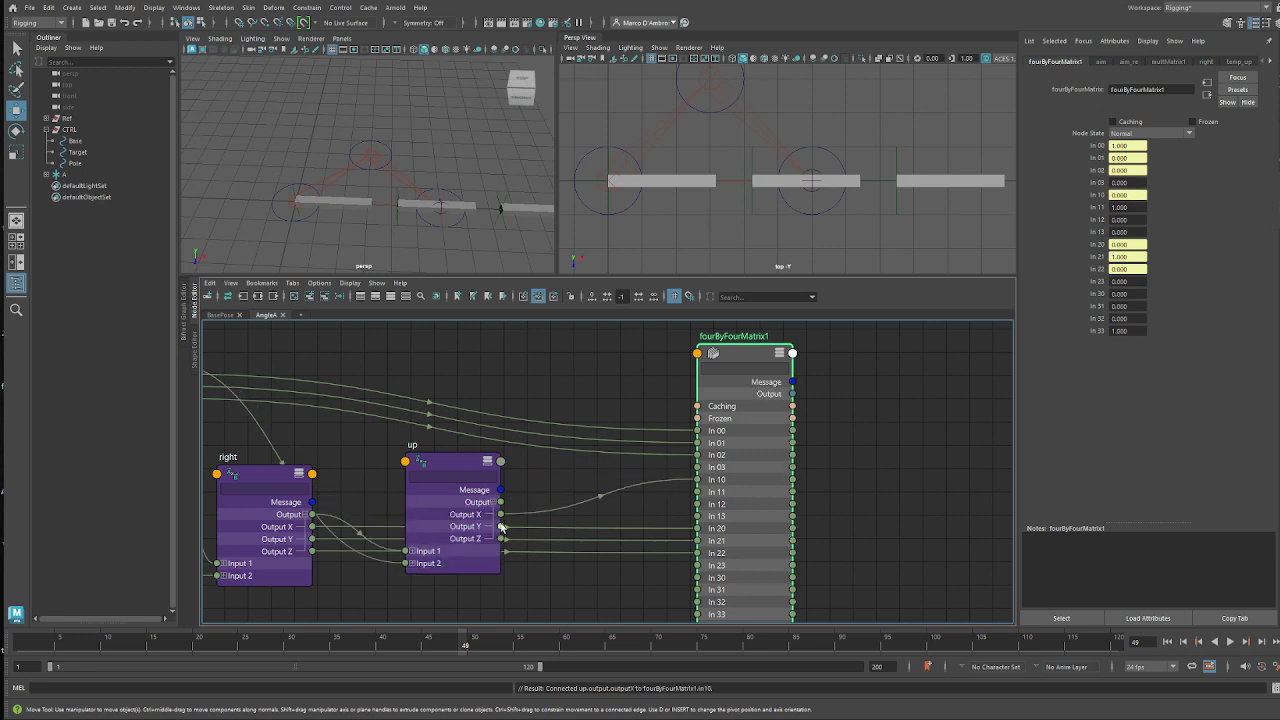
pyautogui.moveTo(502, 527); pyautogui.dragTo(697, 504)
# - Duplicate the temp_up_re node and place the copy below multMatrix2
pyautogui.press('a')
pyautogui.keyDown('alt'); pyautogui.moveTo(644, 513); pyautogui.dragTo(444, 534, button='middle'); pyautogui.keyUp('alt')
pyautogui.keyDown('alt'); pyautogui.moveTo(232, 536); pyautogui.dragTo(540, 540, button='middle'); pyautogui.keyUp('alt')
pyautogui.scroll(1, 566, 549)
pyautogui.moveTo(504, 485); pyautogui.dragTo(497, 489)
pyautogui.hotkey('ctrl', 'd')
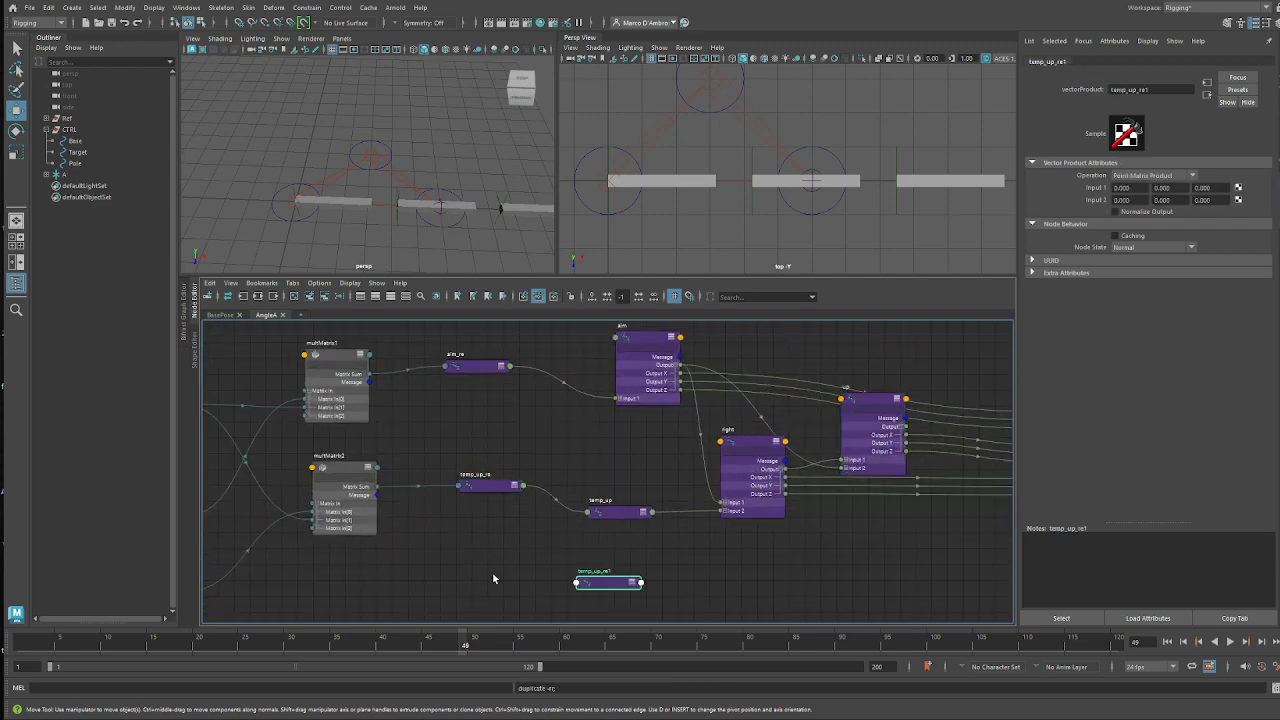
pyautogui.moveTo(626, 598); pyautogui.dragTo(363, 597)
pyautogui.keyDown('alt'); pyautogui.moveTo(480, 569); pyautogui.dragTo(768, 548, button='middle'); pyautogui.keyUp('alt')
pyautogui.keyDown('alt'); pyautogui.moveTo(508, 378); pyautogui.dragTo(496, 428, button='middle'); pyautogui.keyUp('alt')
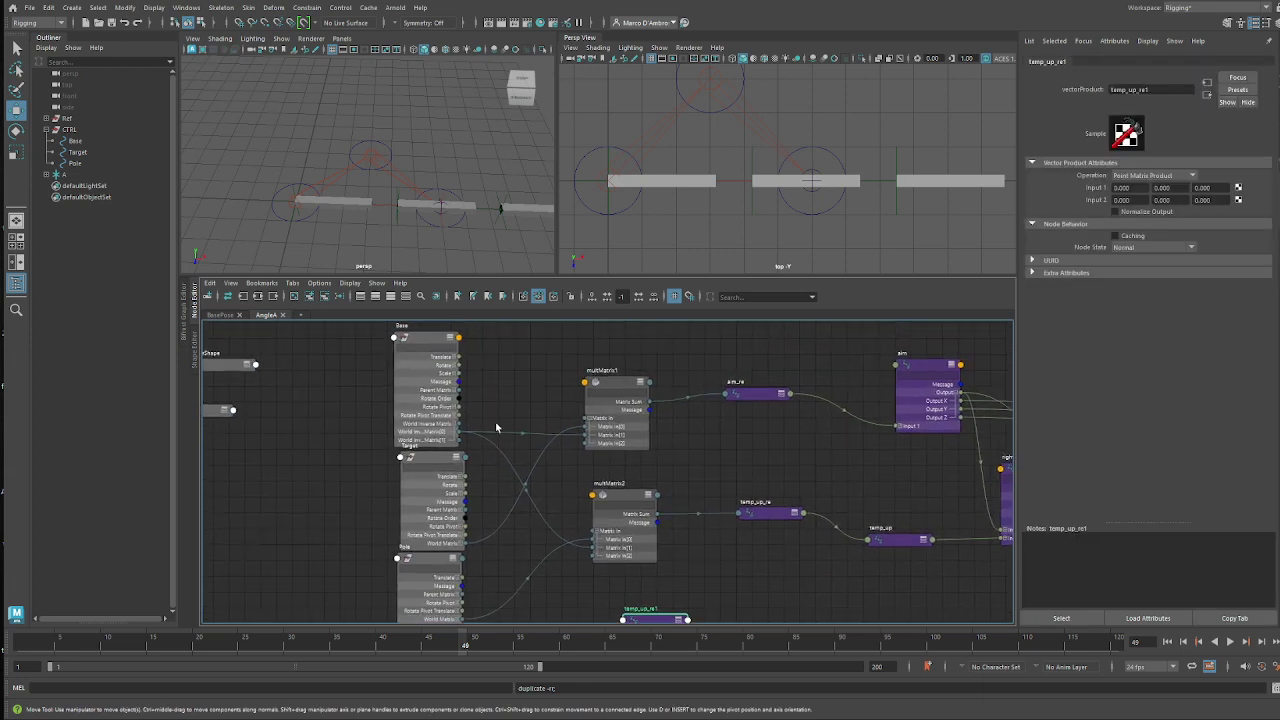
# - Connect Base's World Matrix[0] to the matrix input of temp_up_re1
pyautogui.click(457, 340)
pyautogui.moveTo(517, 491)
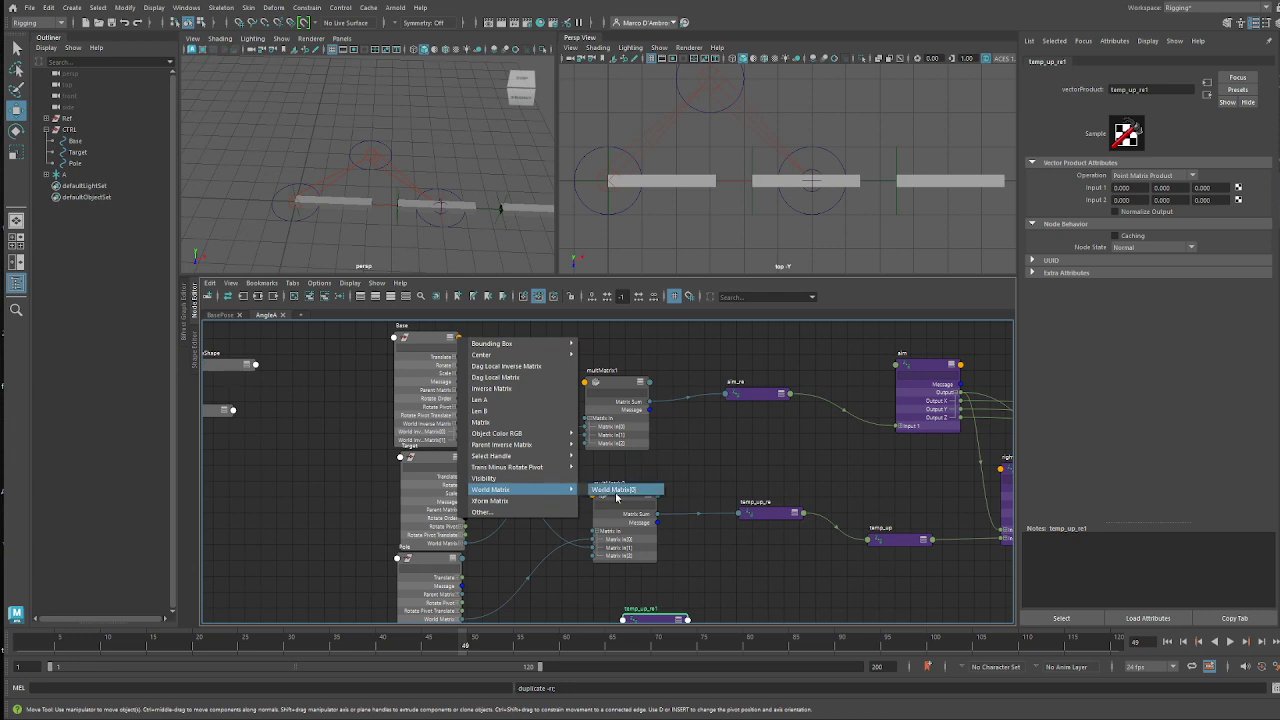
pyautogui.click(613, 489)
pyautogui.click(645, 620)
pyautogui.click(648, 627)
pyautogui.click(527, 368)
# - Move temp_up_re1 below the up node, beside fourByFourMatrix1
pyautogui.keyDown('alt'); pyautogui.moveTo(785, 618); pyautogui.dragTo(685, 517, button='middle'); pyautogui.keyUp('alt')
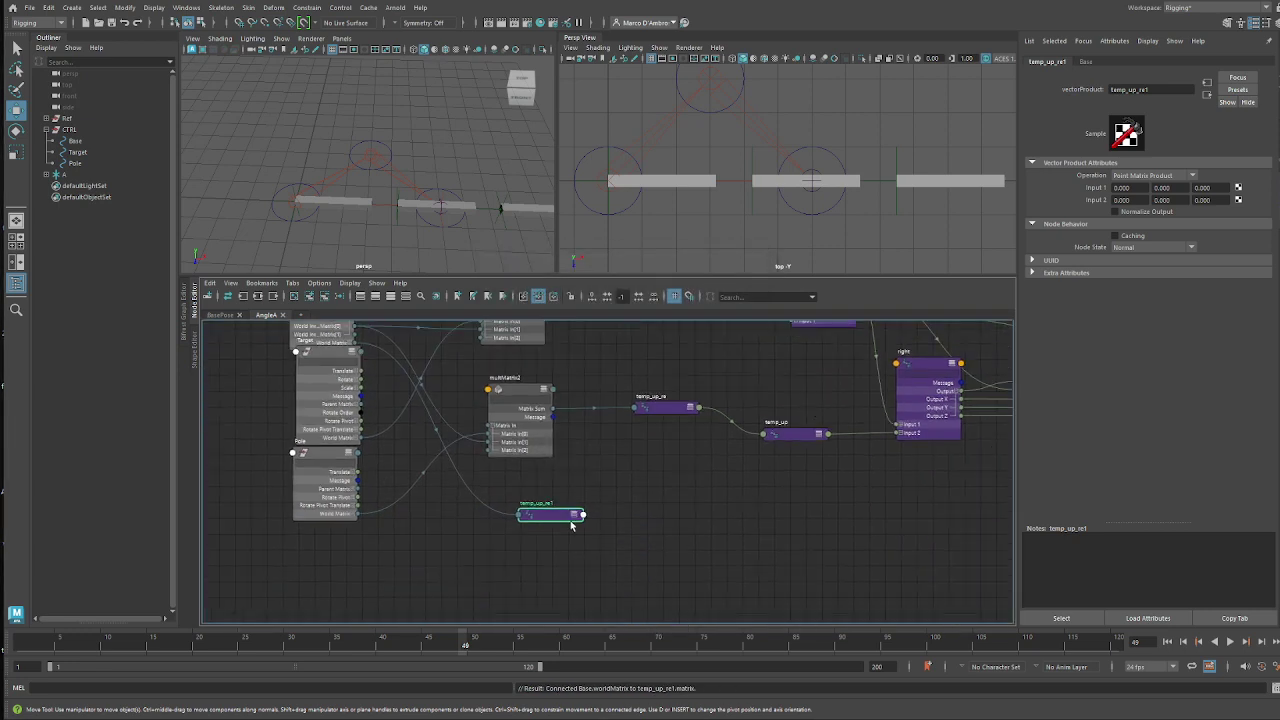
pyautogui.moveTo(550, 514); pyautogui.dragTo(603, 518)
pyautogui.keyDown('alt'); pyautogui.moveTo(716, 473); pyautogui.dragTo(516, 481, button='middle'); pyautogui.keyUp('alt')
pyautogui.moveTo(393, 524); pyautogui.dragTo(824, 506)
pyautogui.keyDown('alt'); pyautogui.moveTo(890, 487); pyautogui.dragTo(540, 529, button='middle'); pyautogui.keyUp('alt')
pyautogui.scroll(1, 543, 529)
# - Connect temp_up_re1's Output X, Y and Z to In 30, In 31 and In 32 of fourByFourMatrix1
pyautogui.click(505, 555)
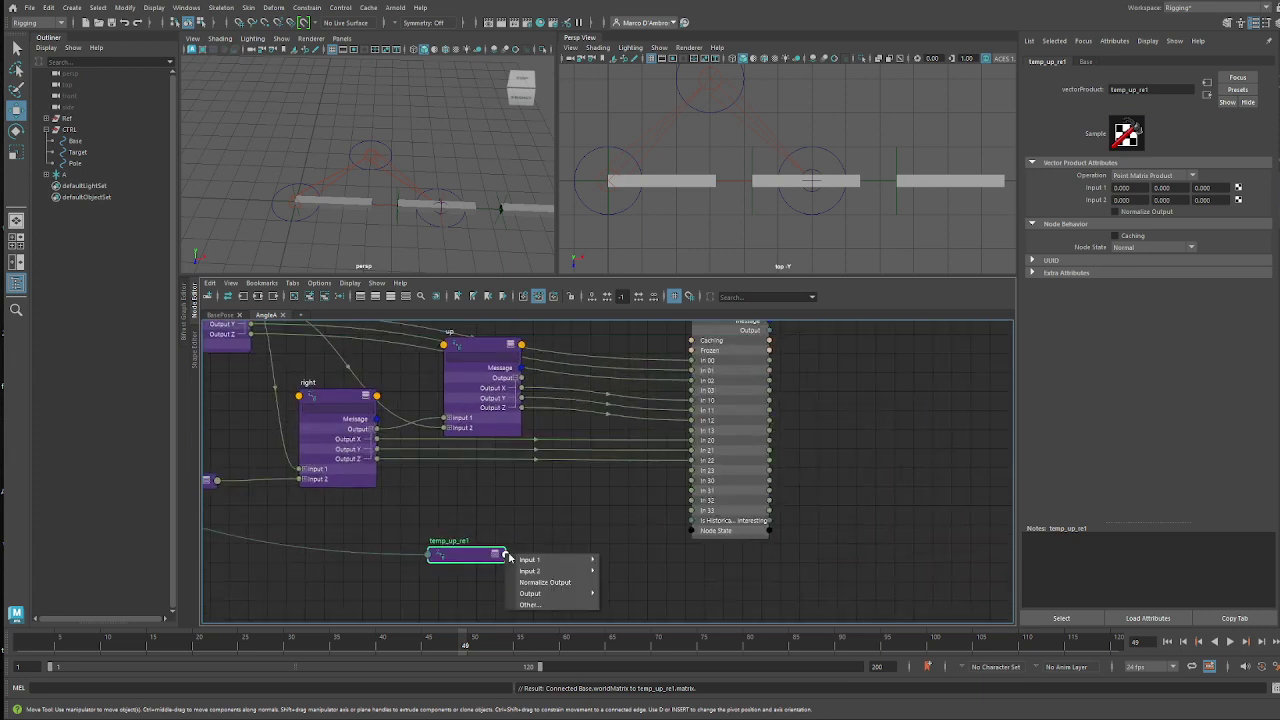
pyautogui.moveTo(588, 600)
pyautogui.click(630, 604)
pyautogui.click(692, 482)
pyautogui.moveTo(456, 558); pyautogui.dragTo(454, 534)
pyautogui.press('2')
pyautogui.click(501, 564)
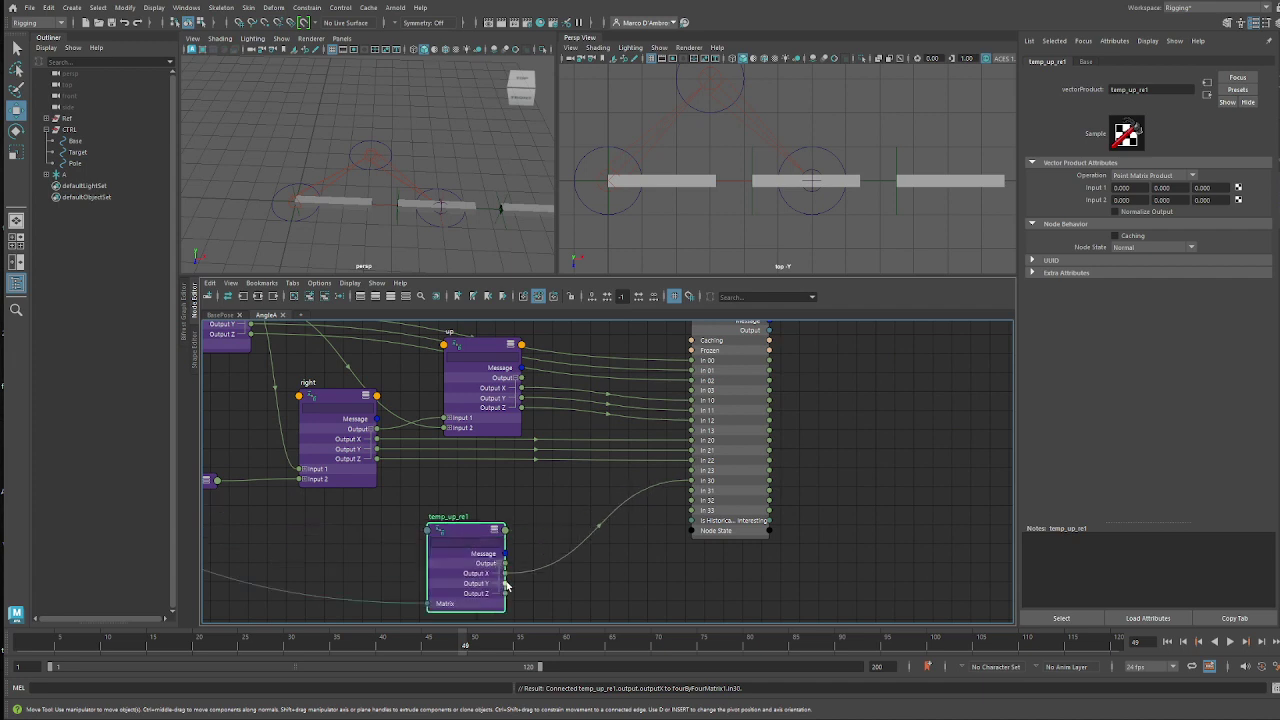
pyautogui.click(505, 583)
pyautogui.click(709, 491)
pyautogui.click(505, 594)
pyautogui.click(704, 500)
pyautogui.click(594, 580)
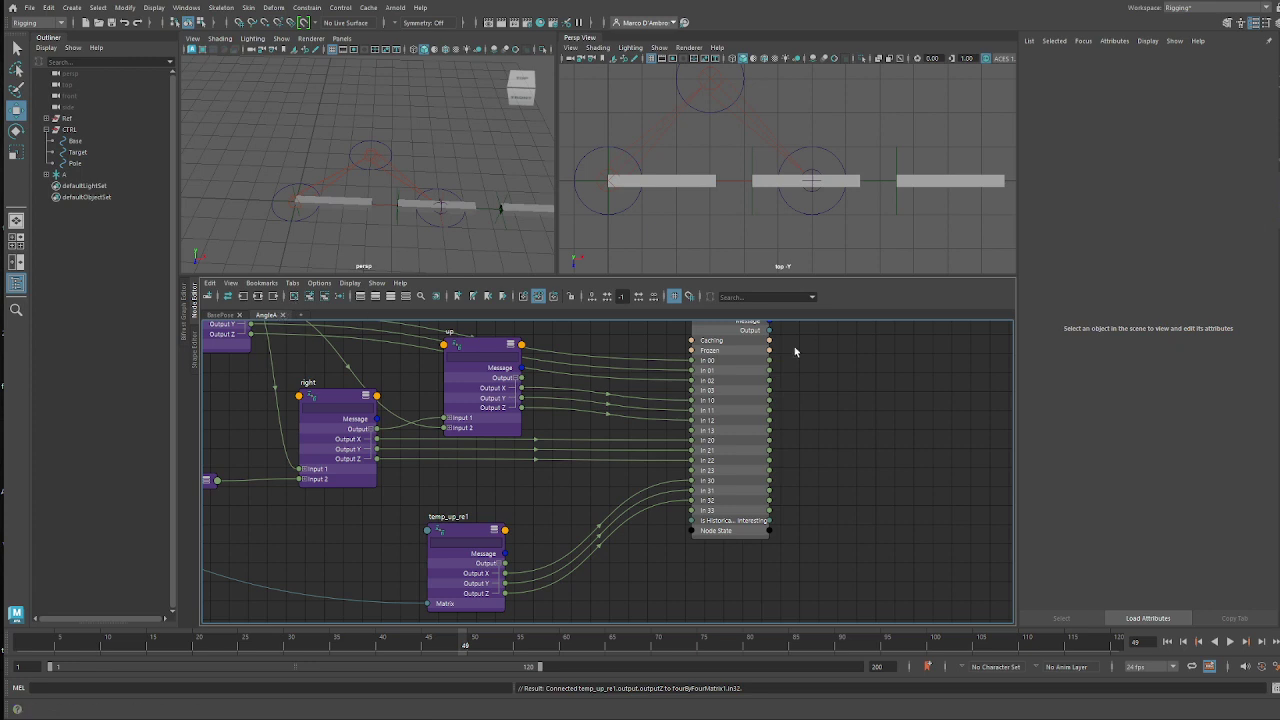
# - Shift fourByFourMatrix1 slightly in the AngleA graph and show its output connections in the BasePose graph
pyautogui.moveTo(705, 348); pyautogui.dragTo(675, 385)
pyautogui.click(228, 315)
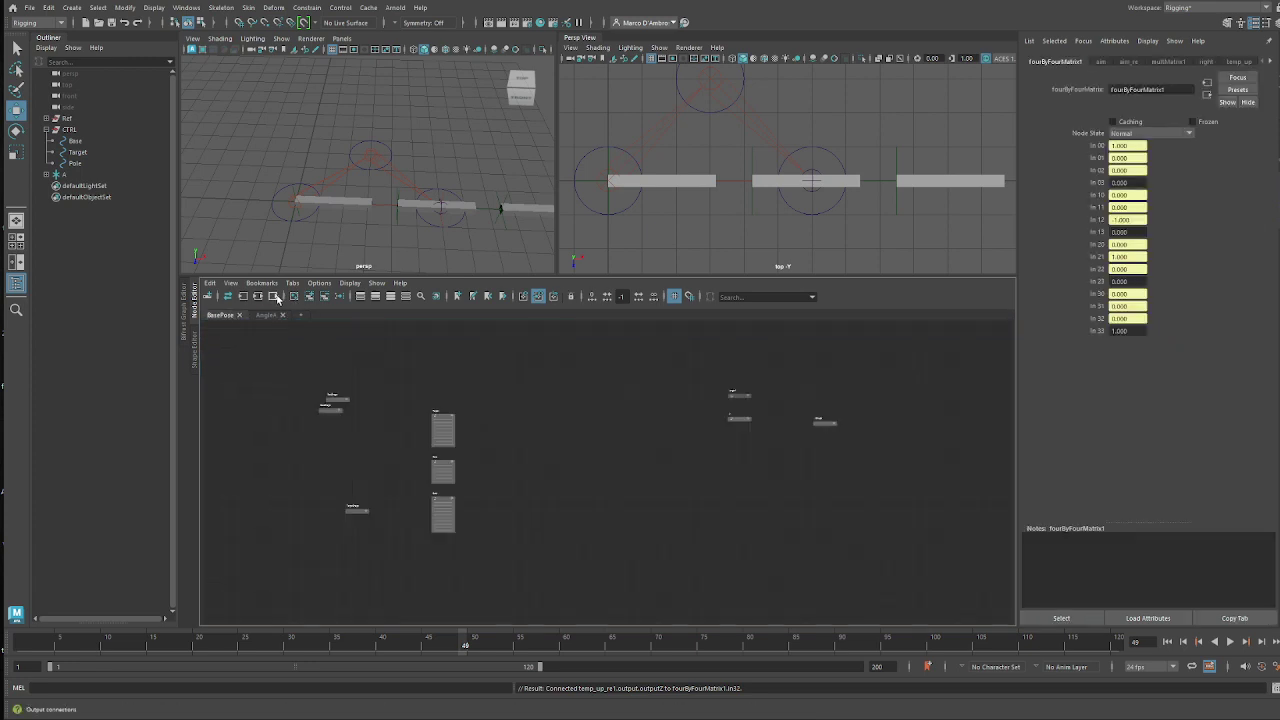
pyautogui.click(276, 297)
pyautogui.moveTo(510, 474); pyautogui.dragTo(419, 482)
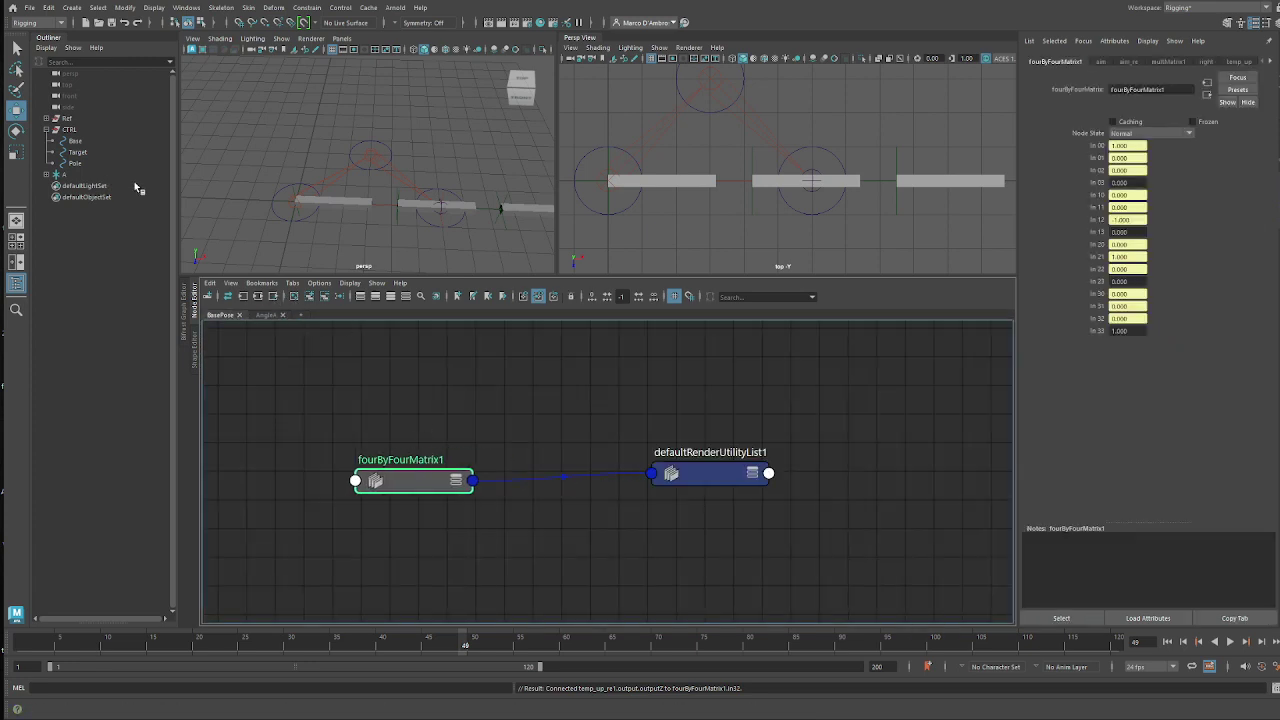
# - Add the A transform to the BasePose graph and arrange AShape, defaultRenderUtilityList1 and A beside fourByFourMatrix1
pyautogui.click(84, 177)
pyautogui.moveTo(84, 177); pyautogui.dragTo(607, 427, button='middle')
pyautogui.moveTo(640, 440); pyautogui.dragTo(696, 348)
pyautogui.moveTo(794, 435); pyautogui.dragTo(712, 568)
pyautogui.moveTo(700, 475); pyautogui.dragTo(729, 408)
pyautogui.moveTo(710, 572); pyautogui.dragTo(680, 494)
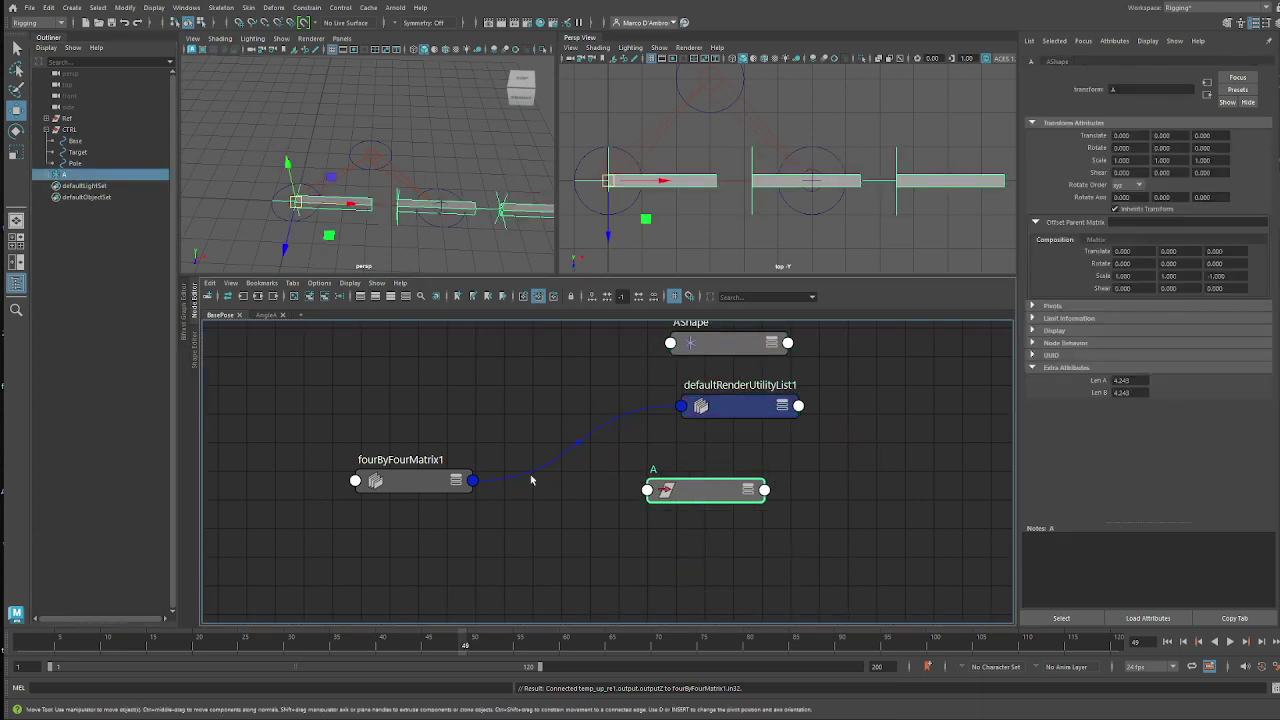
# - Expand fourByFourMatrix1 and connect its Output to A's offsetParentMatrix
pyautogui.click(423, 458)
pyautogui.press('3')
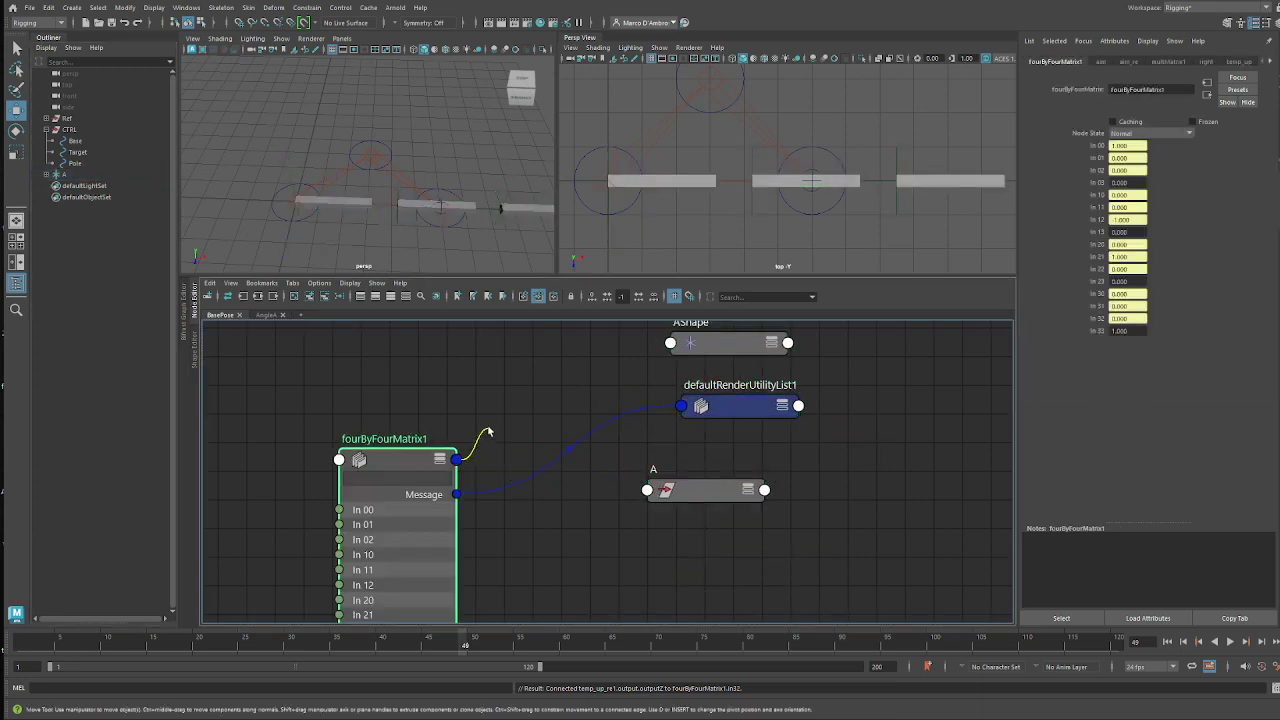
pyautogui.click(488, 429)
pyautogui.moveTo(458, 460); pyautogui.dragTo(668, 492)
pyautogui.scroll(-10, 557, 396)
pyautogui.click(546, 449)
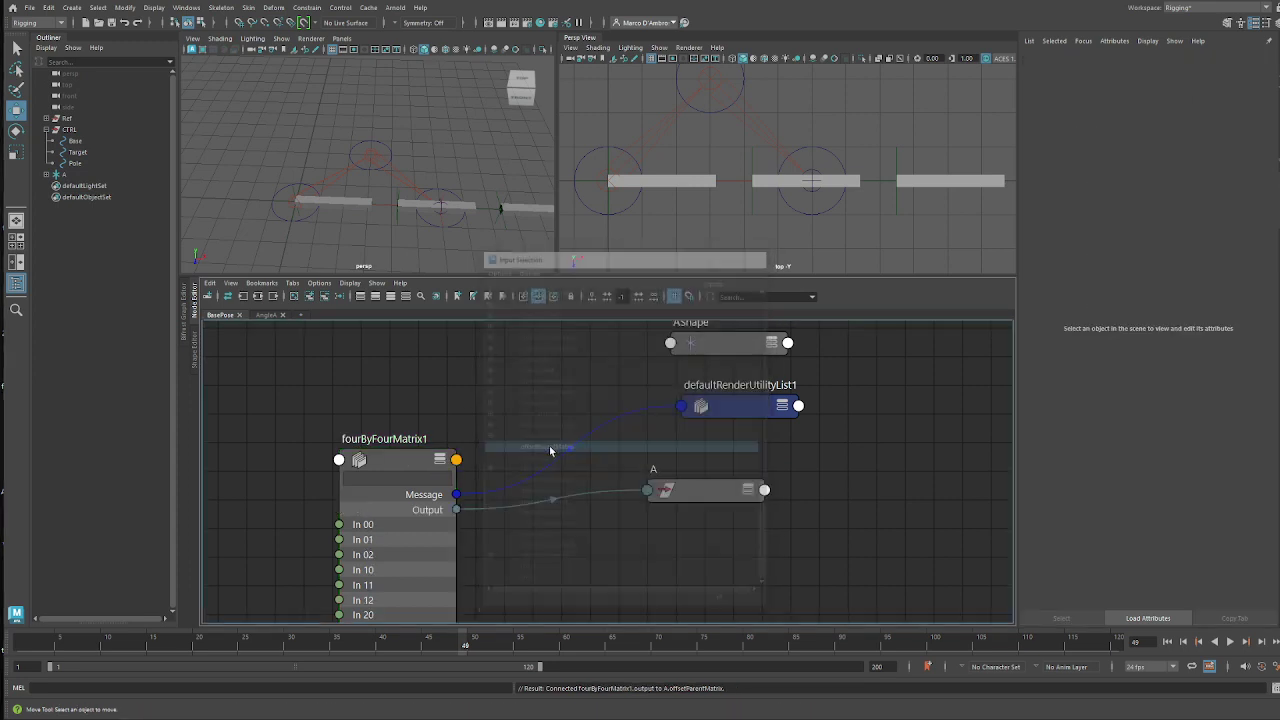
# - Test-move the Target, Pole and Base controls in the perspective view and undo each move
pyautogui.click(446, 212)
pyautogui.moveTo(446, 212); pyautogui.dragTo(433, 250)
pyautogui.hotkey('ctrl', 'z')
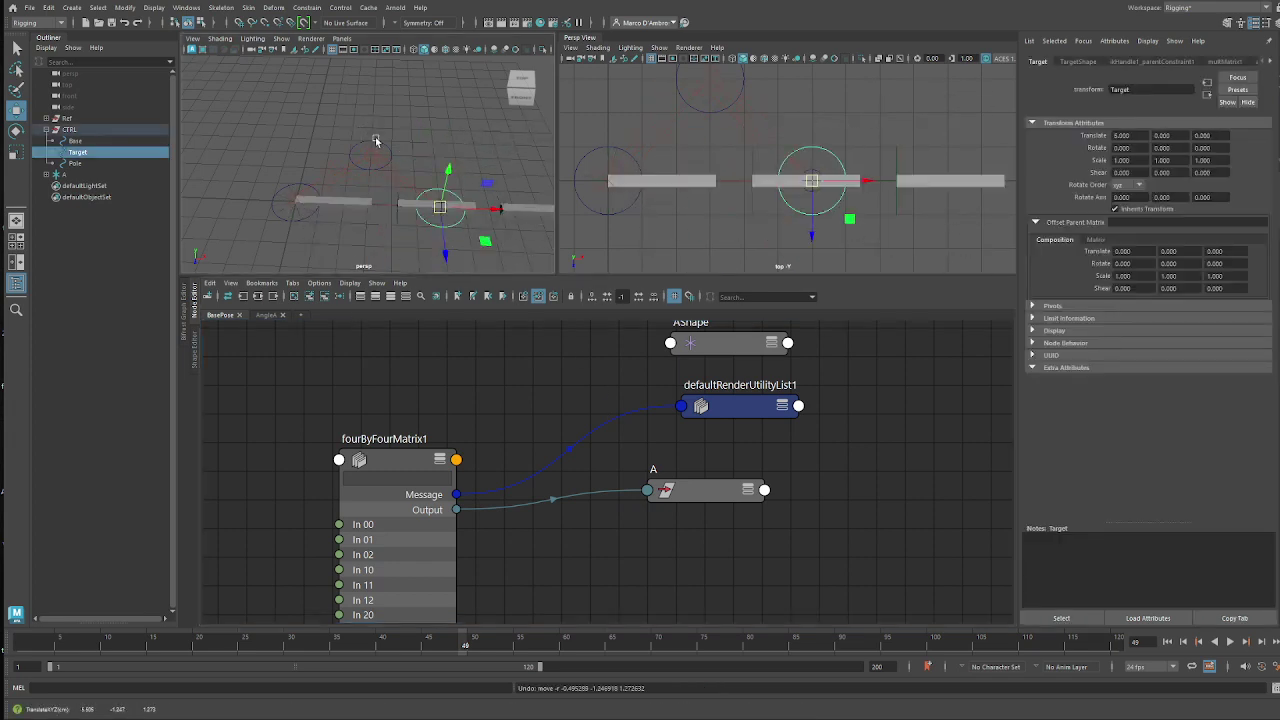
pyautogui.click(385, 142)
pyautogui.moveTo(371, 115)
pyautogui.mouseDown()
pyautogui.moveTo(372, 150)
pyautogui.moveTo(372, 116)
pyautogui.mouseUp()
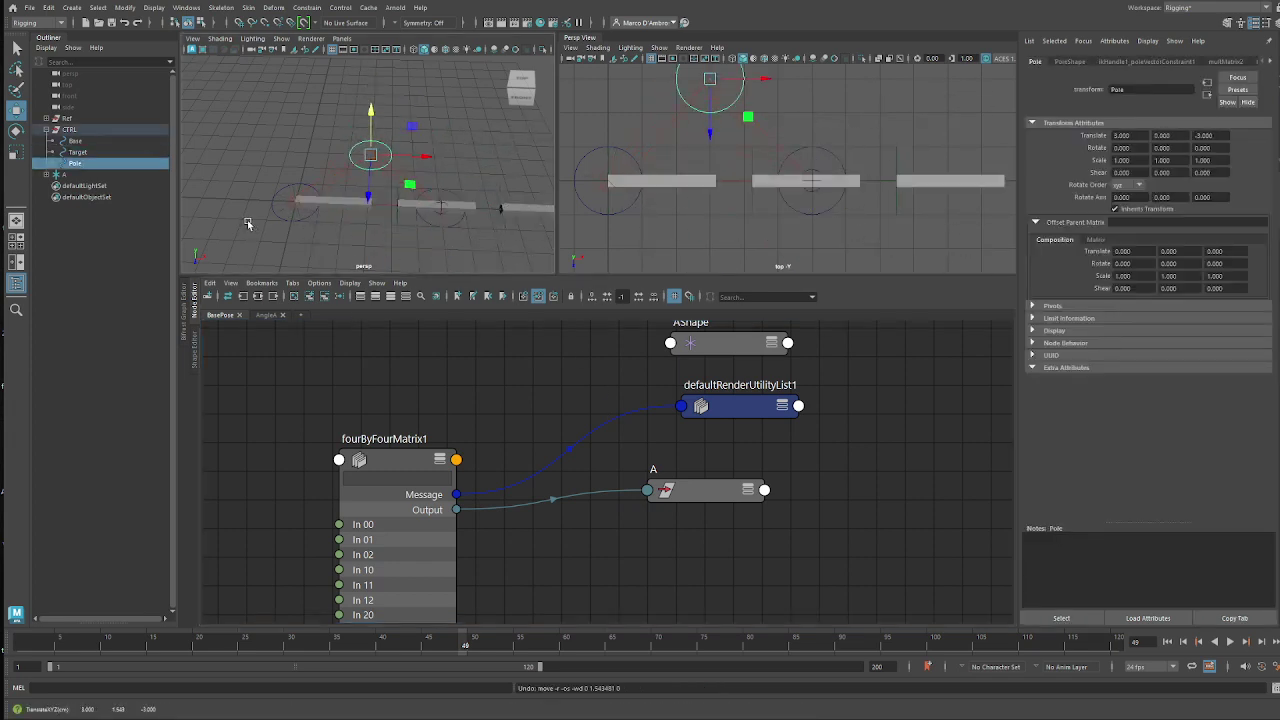
pyautogui.click(280, 220)
pyautogui.moveTo(280, 220)
pyautogui.mouseDown()
pyautogui.moveTo(207, 212)
pyautogui.moveTo(307, 189)
pyautogui.moveTo(281, 219)
pyautogui.mouseUp()
# - Clear all nodes from the AngleA graph and deselect everything in the scene
pyautogui.click(266, 315)
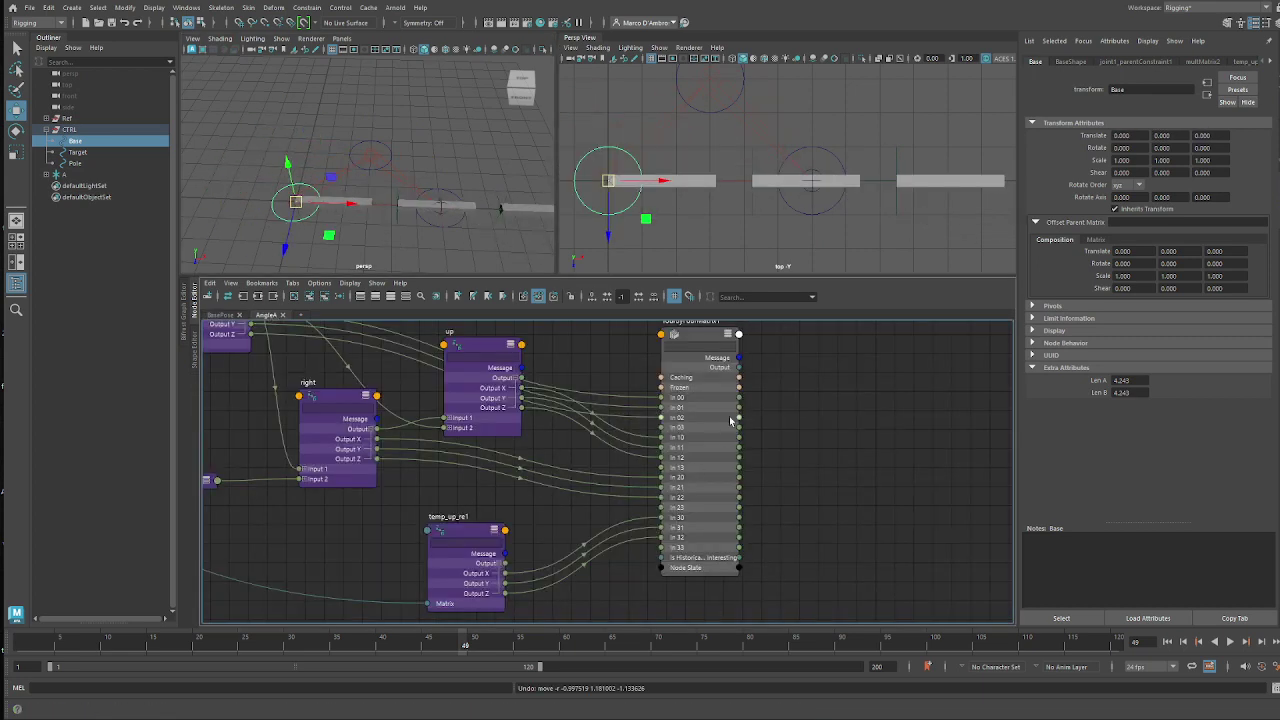
pyautogui.click(295, 298)
pyautogui.click(703, 432)
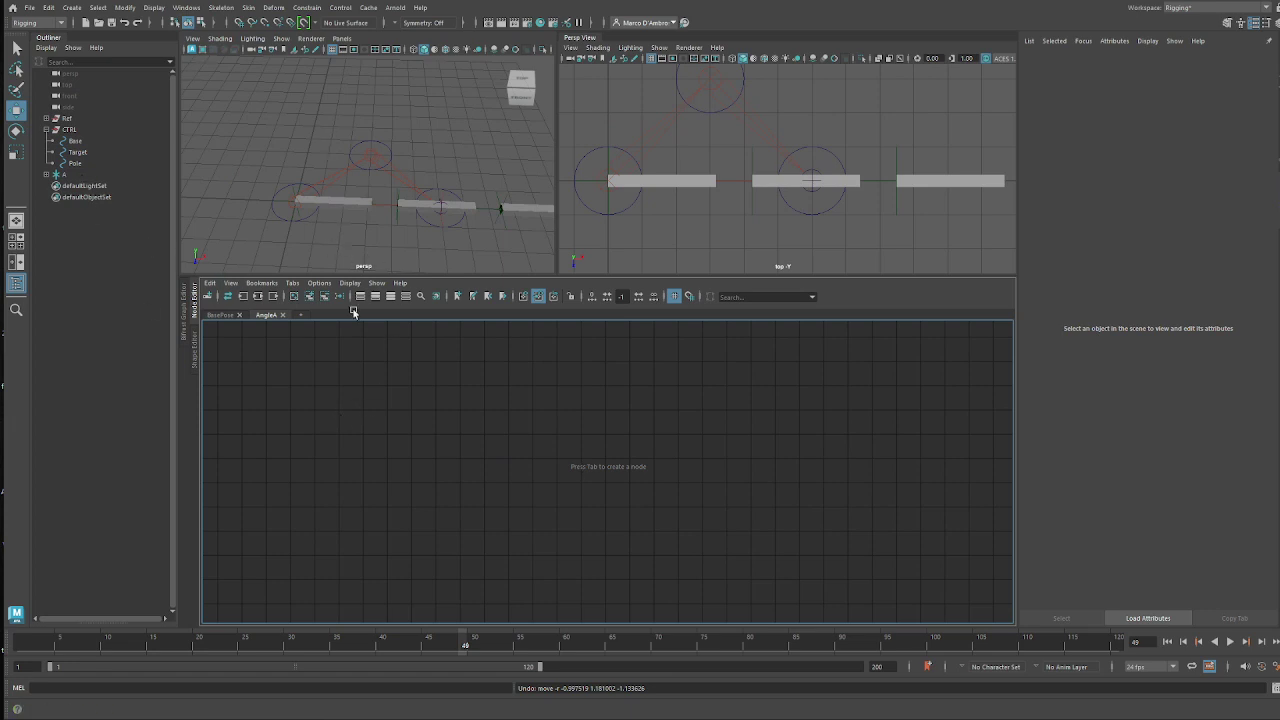
pyautogui.hotkey('ctrl', 'shift', 'a')
pyautogui.click(461, 109)
pyautogui.keyDown('alt'); pyautogui.moveTo(459, 112); pyautogui.dragTo(453, 153); pyautogui.keyUp('alt')
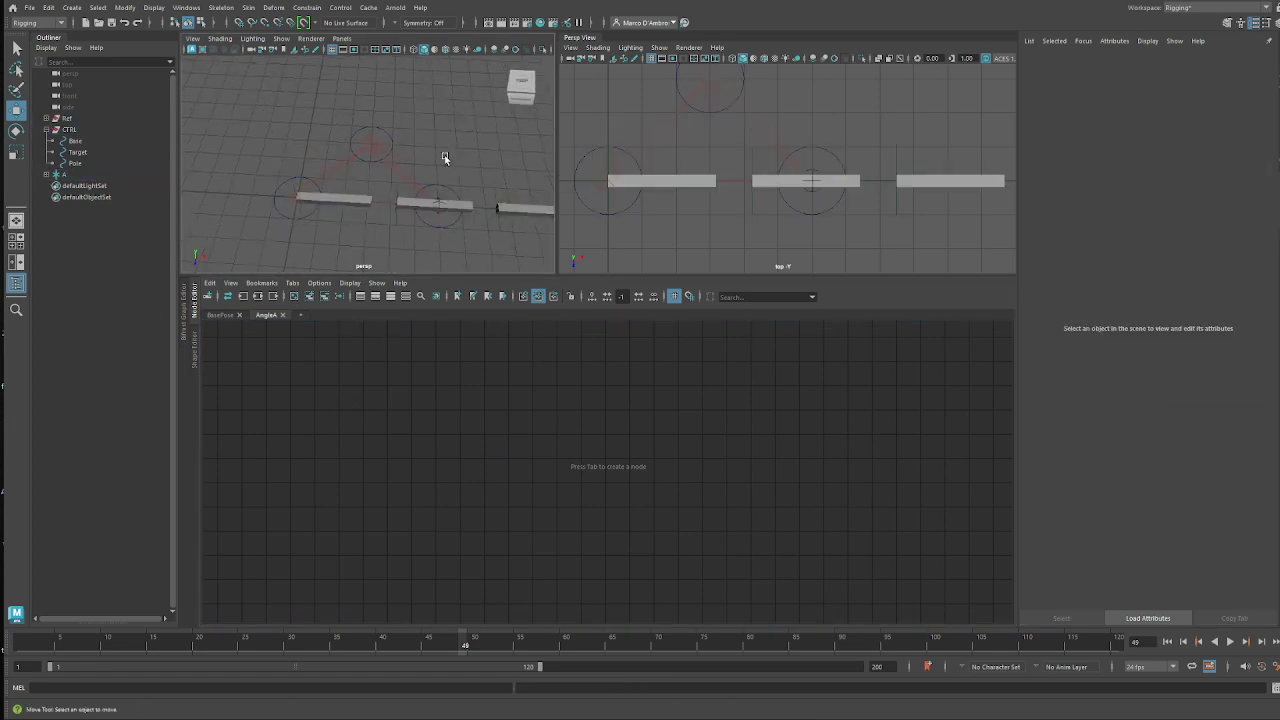
pyautogui.keyDown('alt'); pyautogui.moveTo(364, 176); pyautogui.dragTo(311, 190); pyautogui.keyUp('alt')
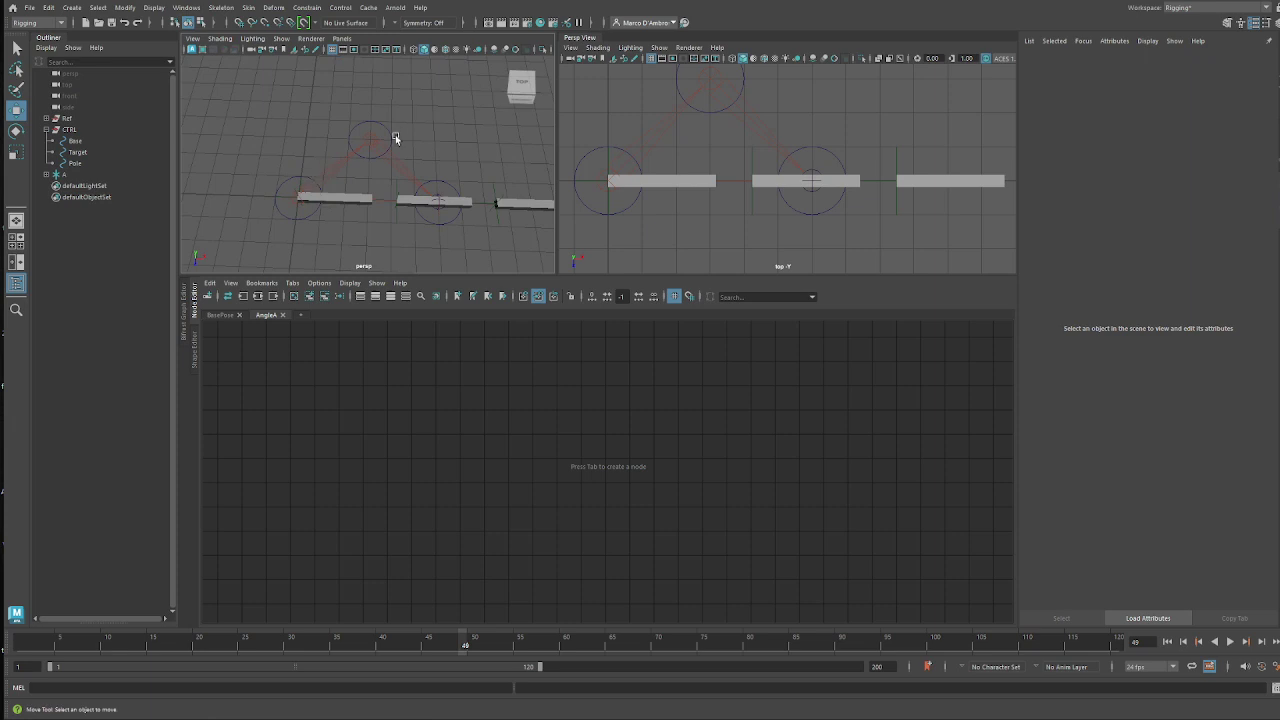
# - Add the Base control to the AngleA graph with its attributes expanded and move BaseShape away from it
pyautogui.click(76, 141)
pyautogui.moveTo(495, 412); pyautogui.dragTo(460, 392)
pyautogui.click(480, 370)
pyautogui.moveTo(288, 349); pyautogui.dragTo(232, 341)
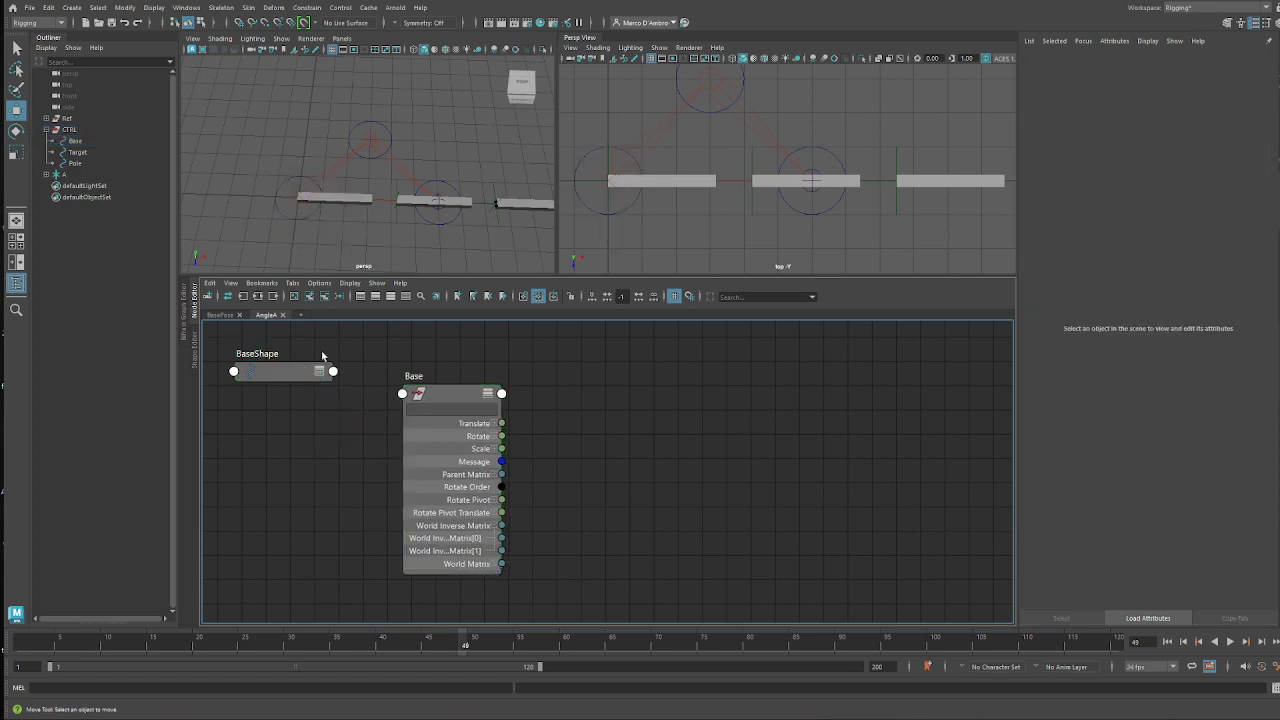
pyautogui.moveTo(290, 371); pyautogui.dragTo(220, 344)
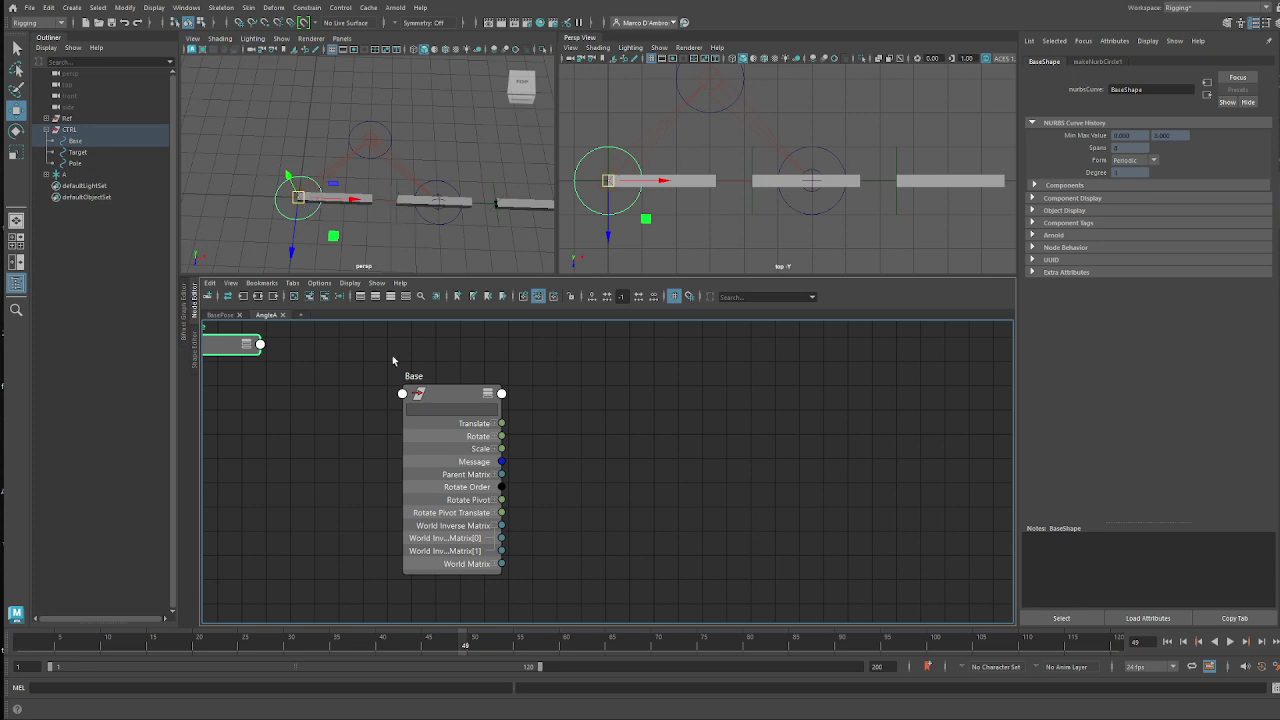
# - Show the Base control's input and output connections in the BasePose graph, expand multMatrix2 and move it higher
pyautogui.click(230, 314)
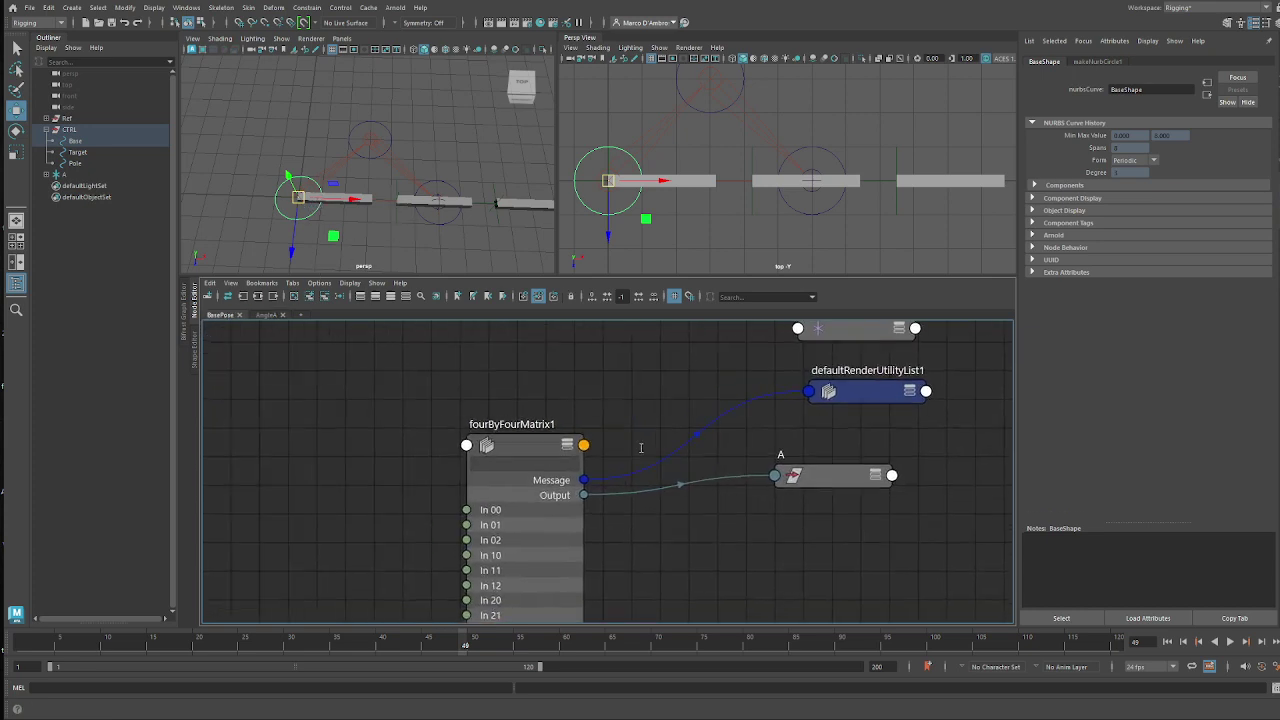
pyautogui.click(76, 141)
pyautogui.click(258, 297)
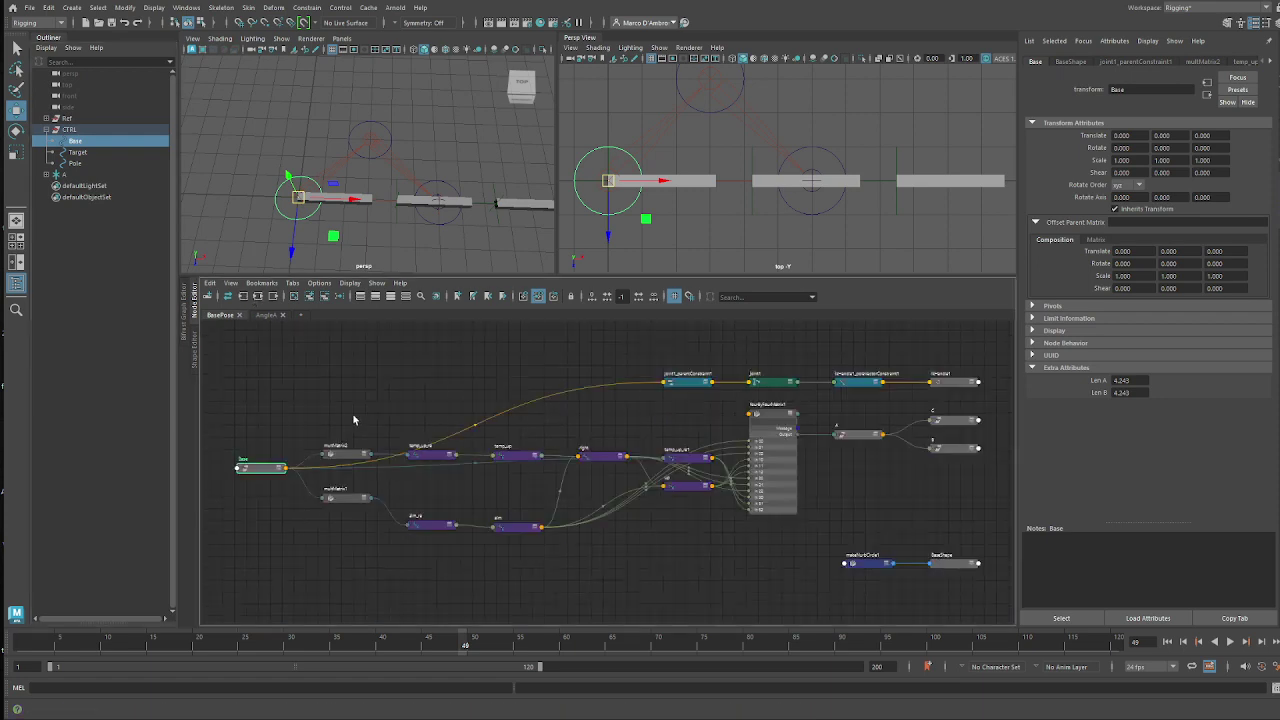
pyautogui.keyDown('alt'); pyautogui.moveTo(323, 490); pyautogui.dragTo(445, 453); pyautogui.keyUp('alt')
pyautogui.scroll(2, 297, 420)
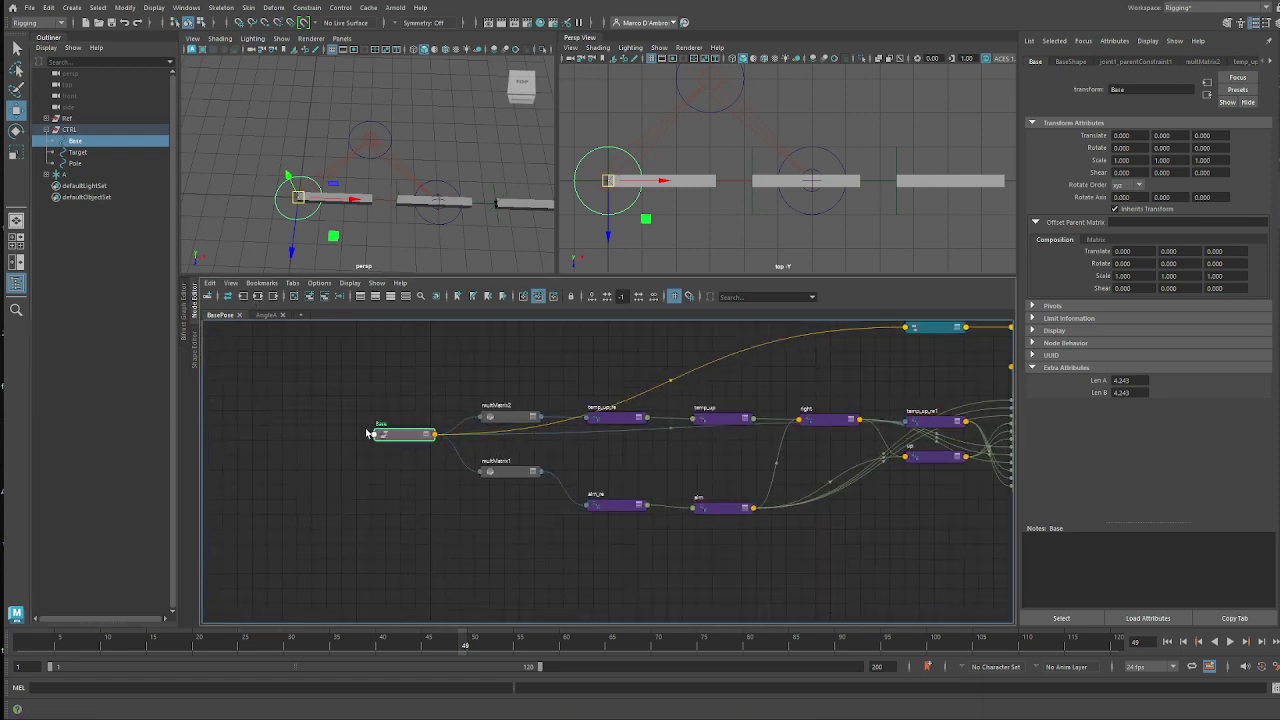
pyautogui.scroll(3, 447, 452)
pyautogui.click(507, 421)
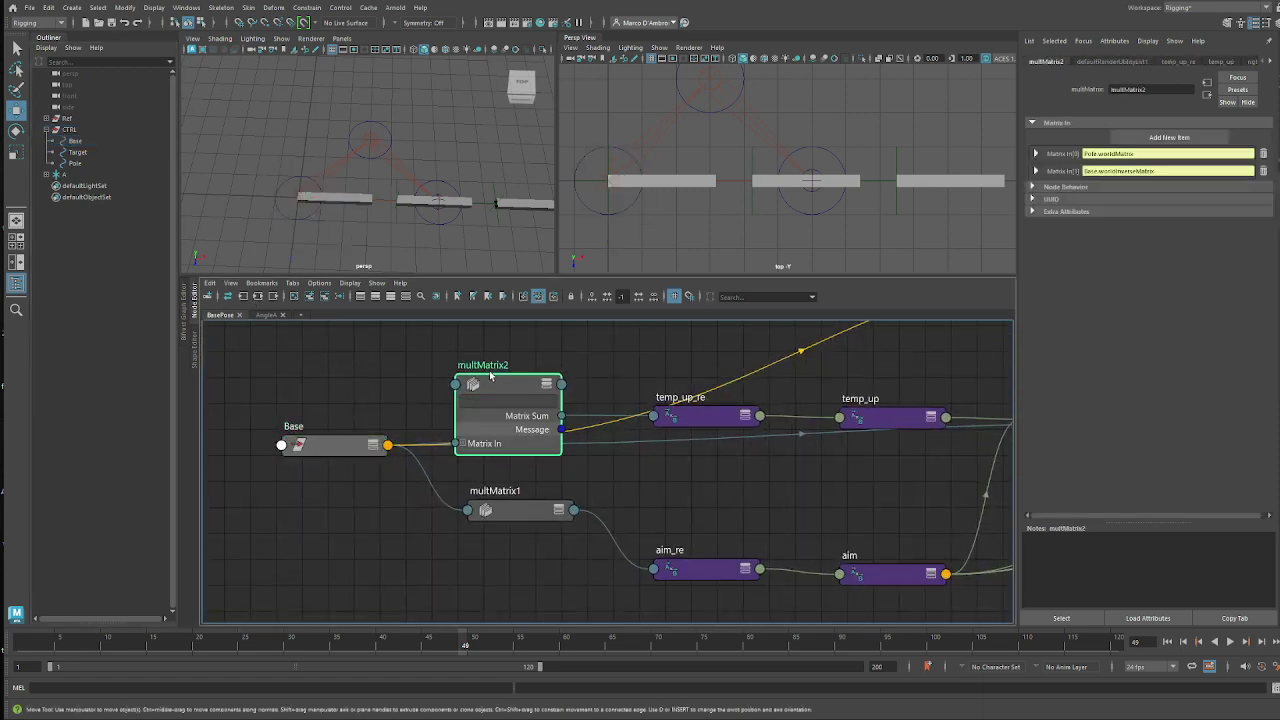
pyautogui.moveTo(490, 373); pyautogui.dragTo(494, 343)
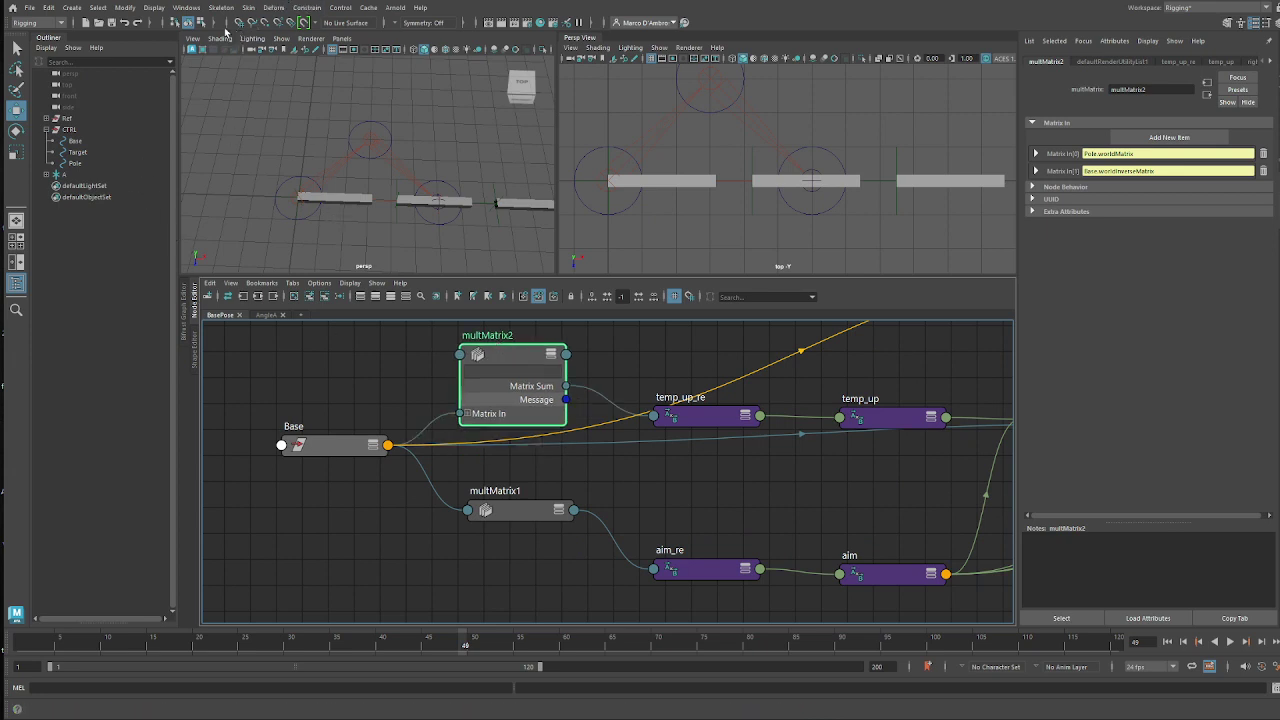
# - Graph the input and output connections of multMatrix2 and rename the node as PoleVector
pyautogui.click(260, 298)
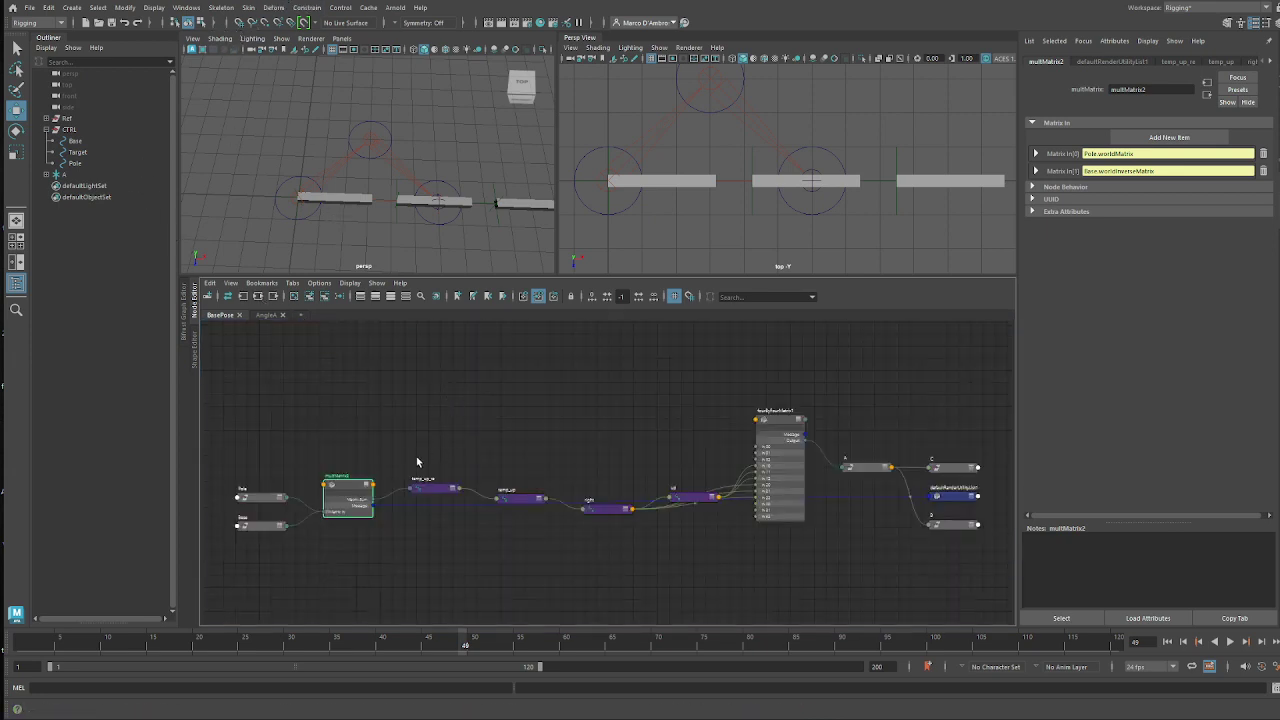
pyautogui.keyDown('alt'); pyautogui.moveTo(365, 441); pyautogui.dragTo(537, 389, button='middle'); pyautogui.keyUp('alt')
pyautogui.scroll(5, 537, 389)
pyautogui.keyDown('alt'); pyautogui.moveTo(440, 506); pyautogui.dragTo(596, 391, button='middle'); pyautogui.keyUp('alt')
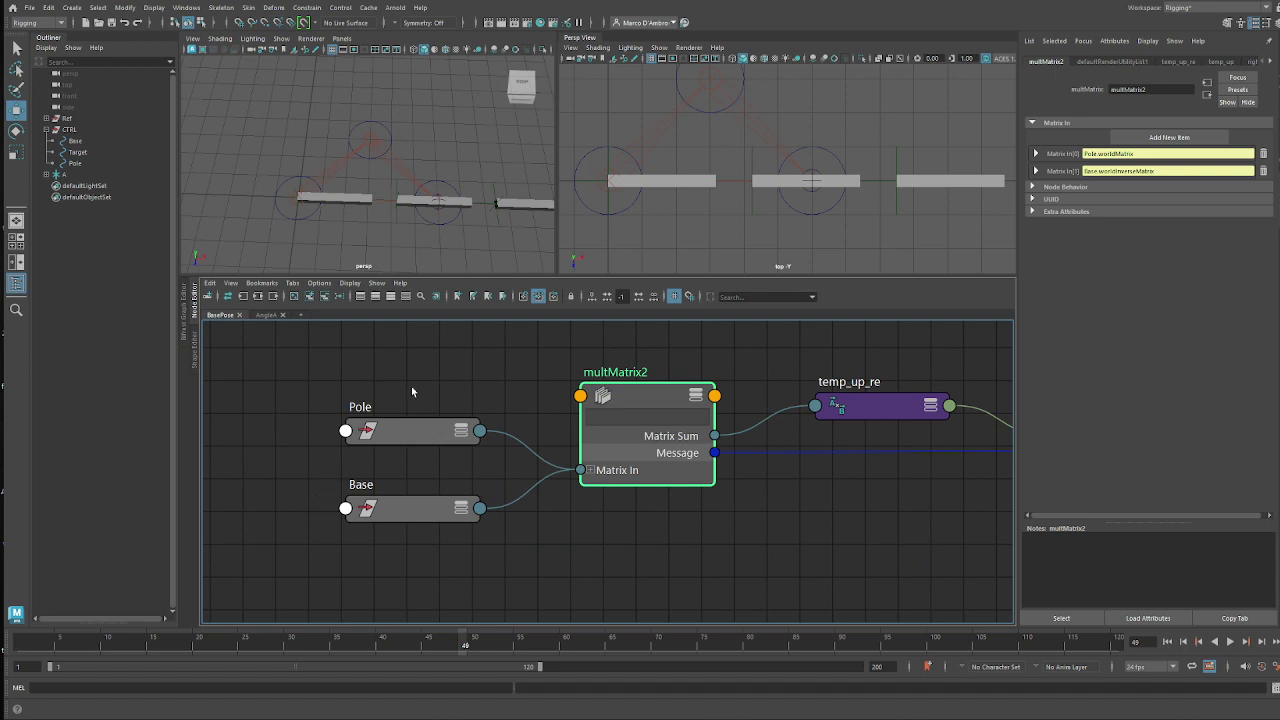
pyautogui.doubleClick(616, 371)
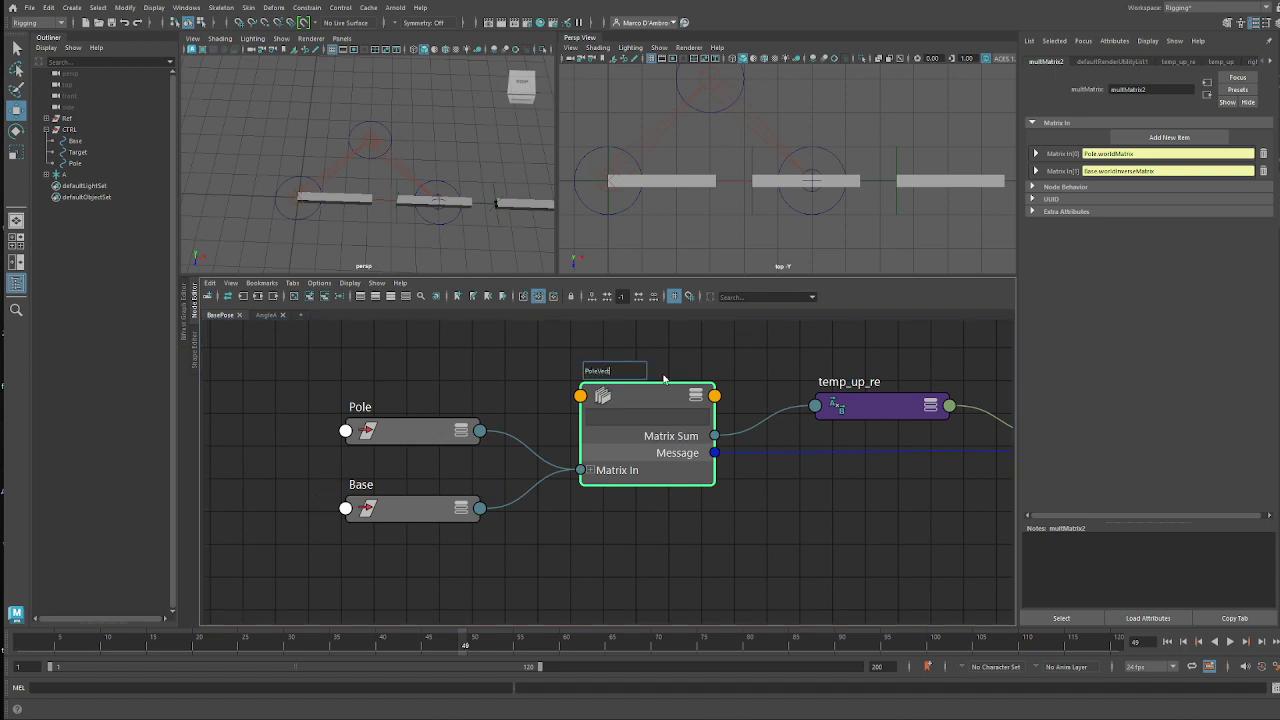
pyautogui.press('Return')
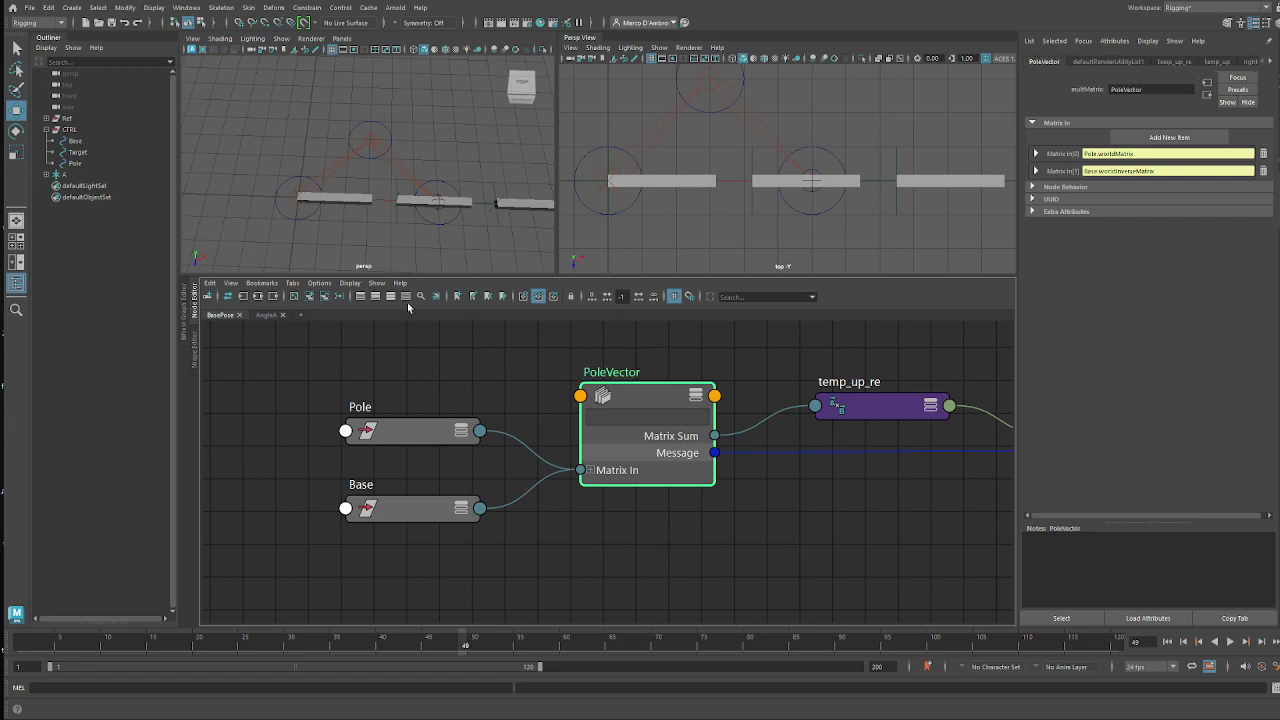
# - Graph Base's connections again, isolate multMatrix1 with its own connections and rename it as TargetVector
pyautogui.moveTo(383, 518); pyautogui.dragTo(335, 510)
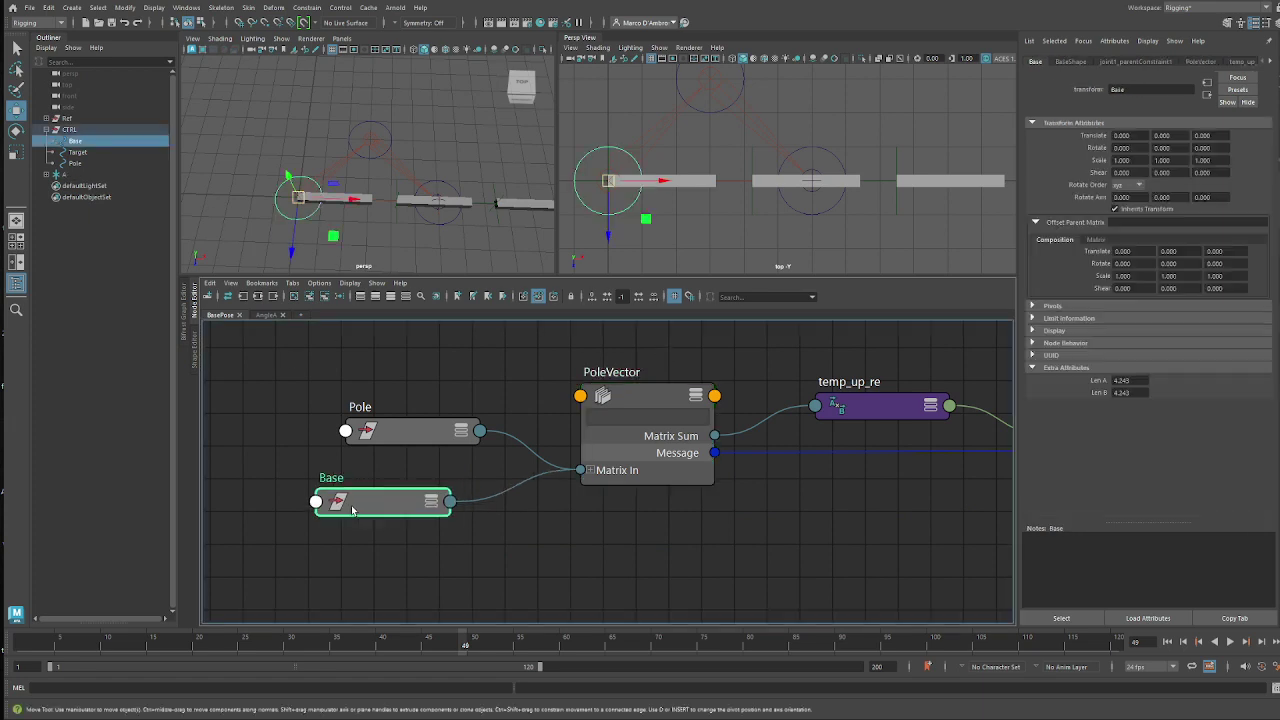
pyautogui.click(256, 296)
pyautogui.keyDown('alt'); pyautogui.moveTo(329, 496); pyautogui.dragTo(447, 501, button='right'); pyautogui.keyUp('alt')
pyautogui.click(397, 463)
pyautogui.click(258, 296)
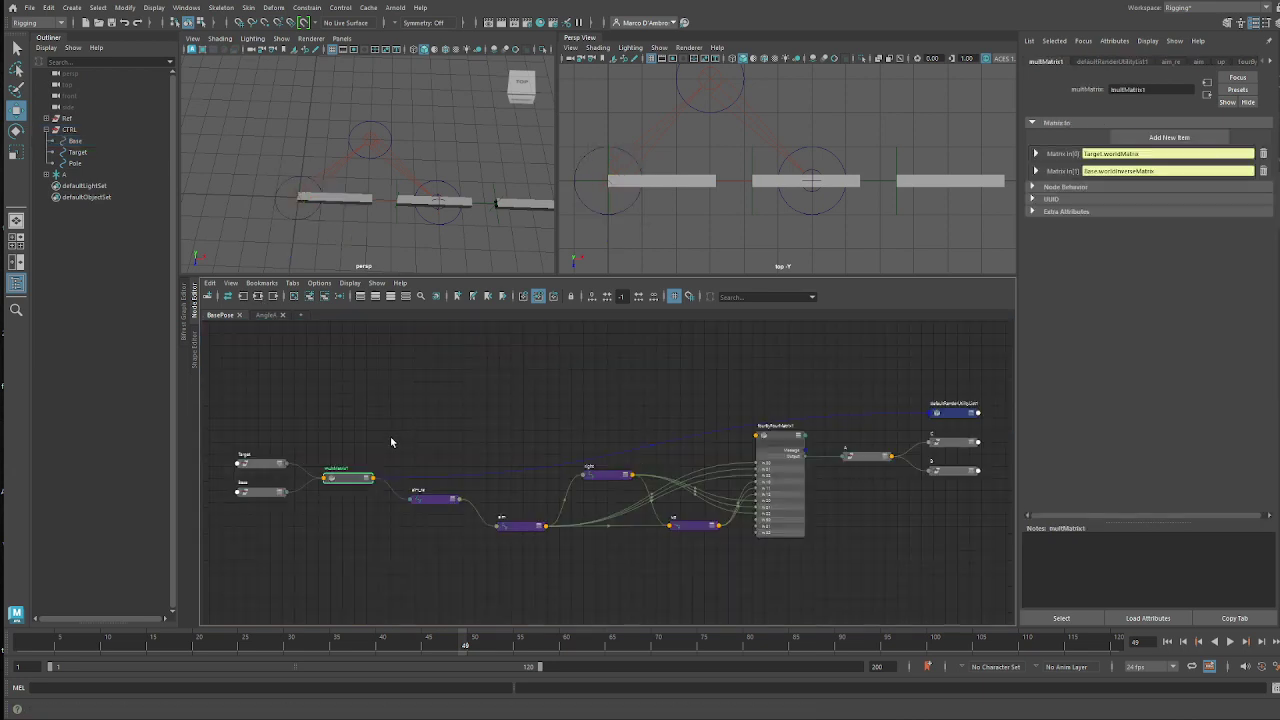
pyautogui.scroll(4, 340, 469)
pyautogui.doubleClick(340, 469)
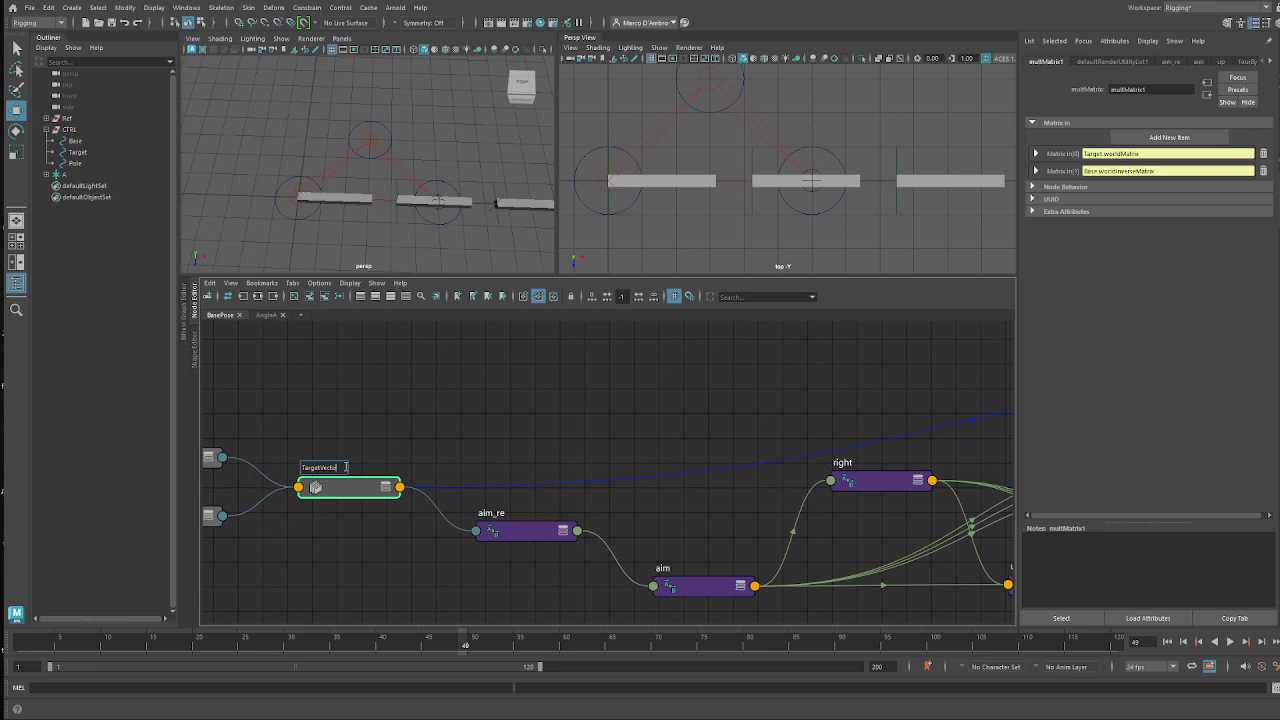
pyautogui.write('TargetVector')
pyautogui.press('Return')
# - Spread out the TargetVector, Target and Base nodes, placing Base below Target, and expand the attributes of Target and Base
pyautogui.moveTo(351, 477); pyautogui.dragTo(363, 460)
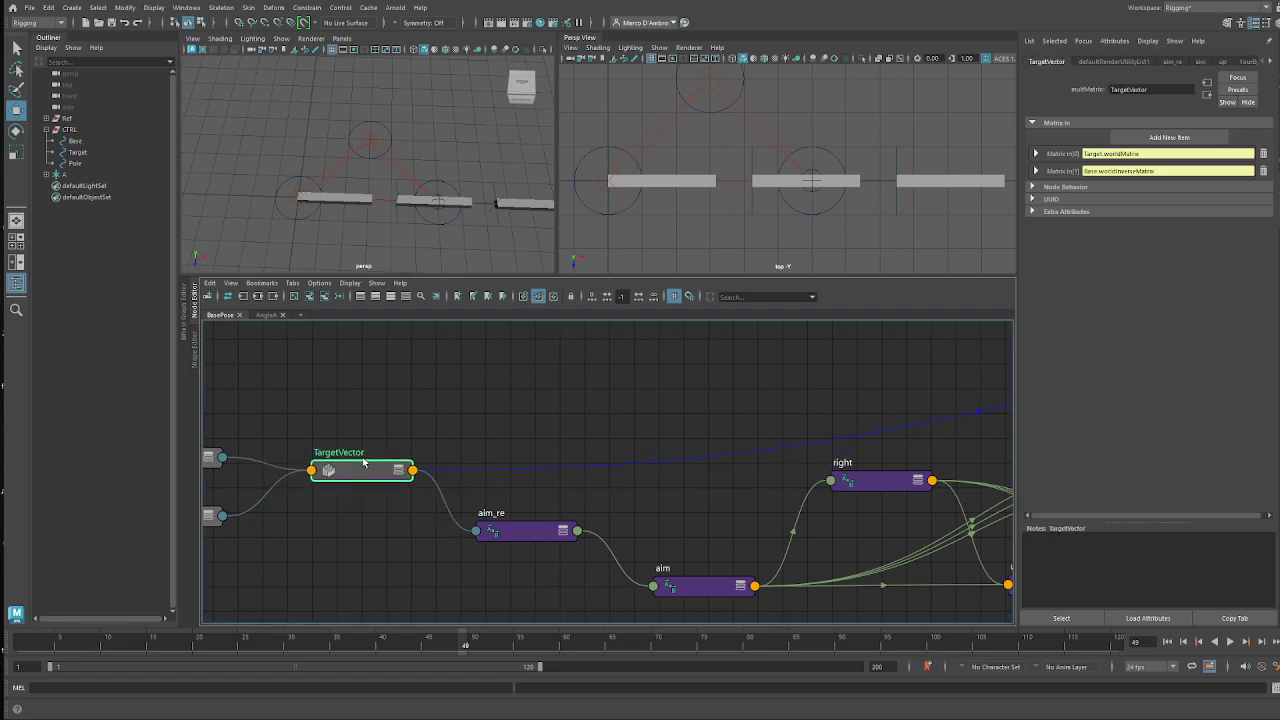
pyautogui.keyDown('alt'); pyautogui.moveTo(293, 547); pyautogui.dragTo(556, 461, button='middle'); pyautogui.keyUp('alt')
pyautogui.click(384, 371)
pyautogui.click(416, 434)
pyautogui.moveTo(416, 380); pyautogui.dragTo(361, 357)
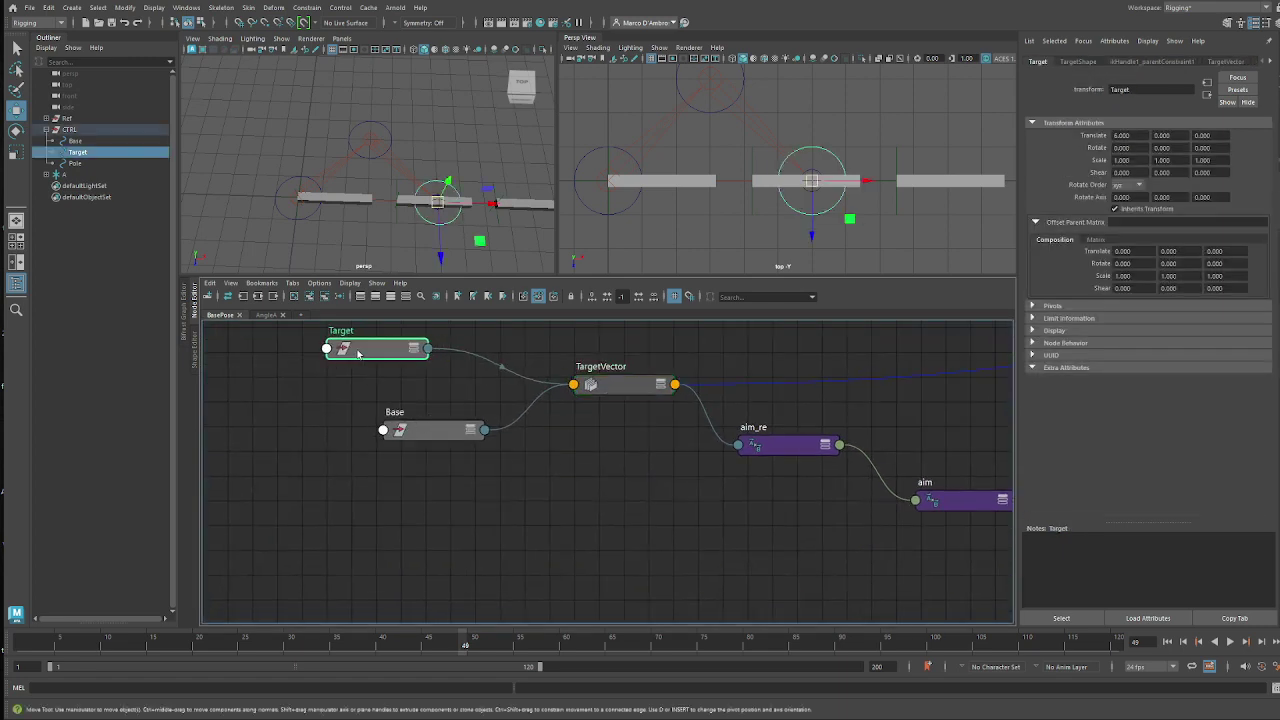
pyautogui.press('3')
pyautogui.moveTo(460, 430); pyautogui.dragTo(356, 608)
pyautogui.keyDown('alt'); pyautogui.moveTo(598, 563); pyautogui.dragTo(582, 487, button='middle'); pyautogui.keyUp('alt')
pyautogui.press('3')
# - Create a distanceBetween node in the empty area below aim_re
pyautogui.click(587, 505)
pyautogui.press('Tab')
pyautogui.write('dist')
pyautogui.press('Return')
pyautogui.scroll(-1, 467, 471)
pyautogui.keyDown('alt'); pyautogui.moveTo(467, 471); pyautogui.dragTo(438, 512, button='middle'); pyautogui.keyUp('alt')
pyautogui.scroll(-1, 438, 512)
pyautogui.keyDown('alt'); pyautogui.moveTo(364, 569); pyautogui.dragTo(357, 479, button='middle'); pyautogui.keyUp('alt')
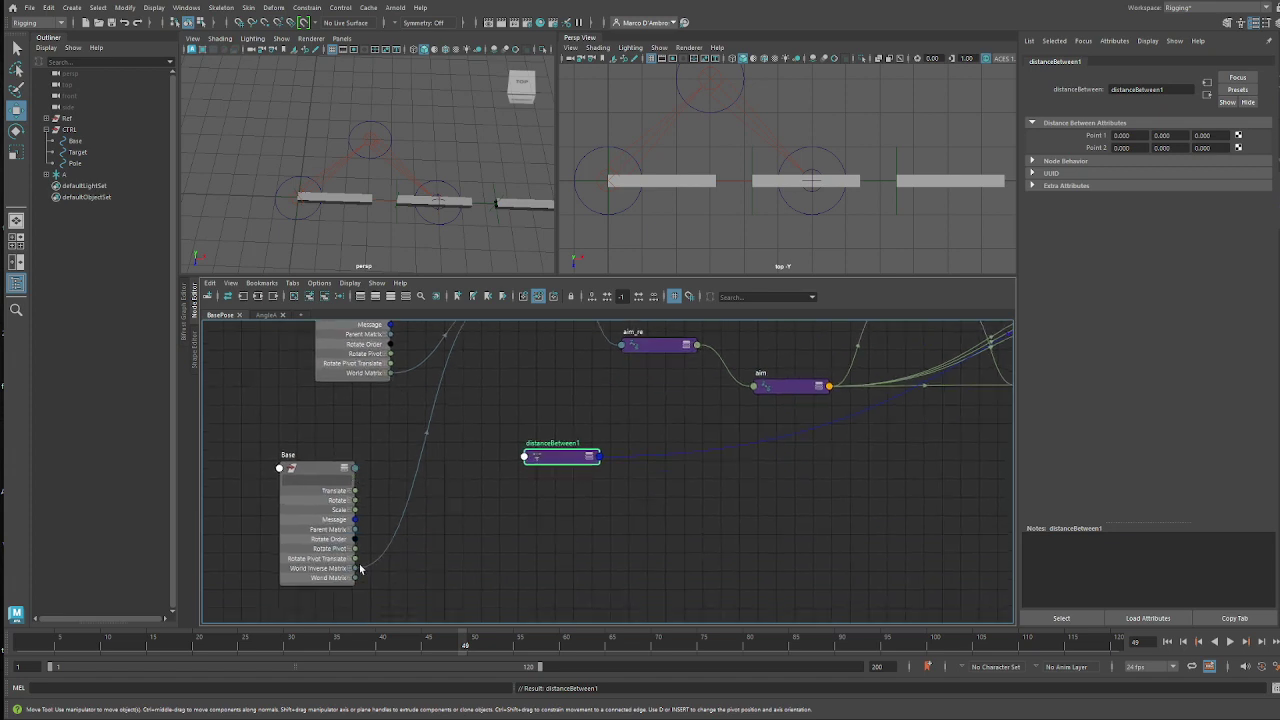
# - Connect Base's World Matrix[0] to In Matrix 1 and Target's World Matrix to In Matrix 2 of distanceBetween1
pyautogui.moveTo(354, 579); pyautogui.dragTo(544, 465)
pyautogui.click(544, 465)
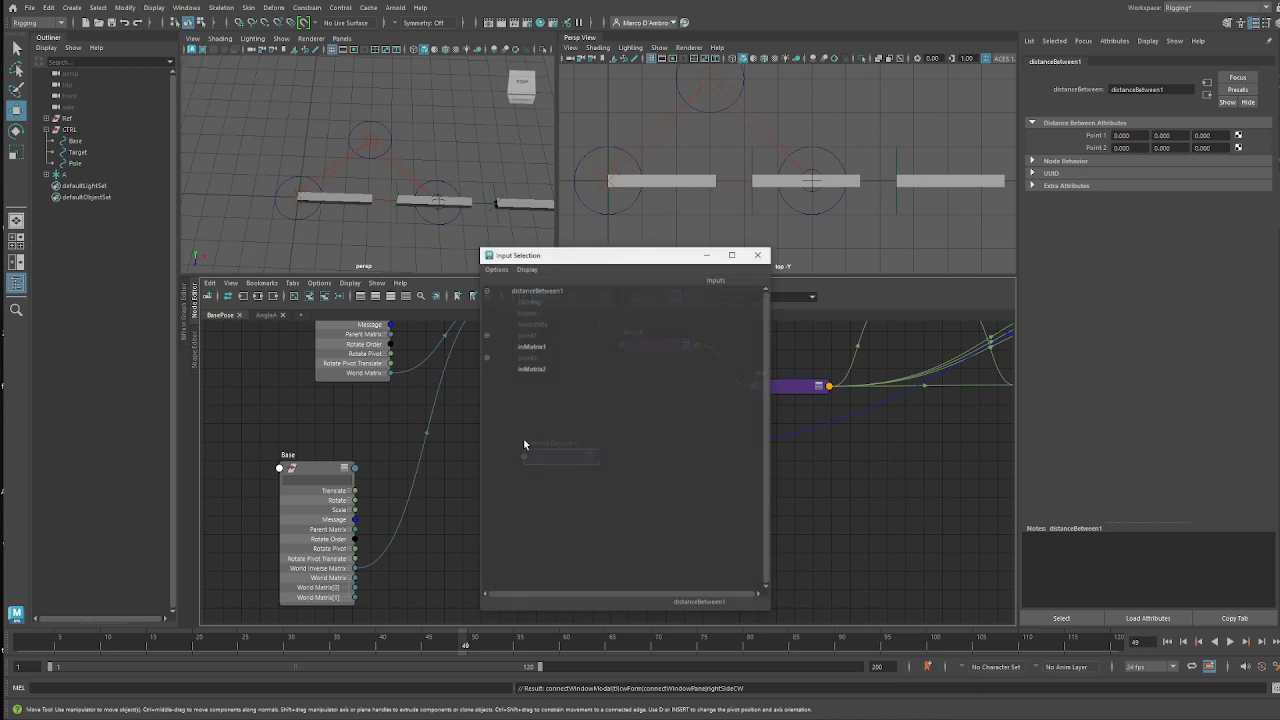
pyautogui.click(531, 349)
pyautogui.press('2')
pyautogui.moveTo(491, 429); pyautogui.dragTo(565, 430)
pyautogui.click(531, 369)
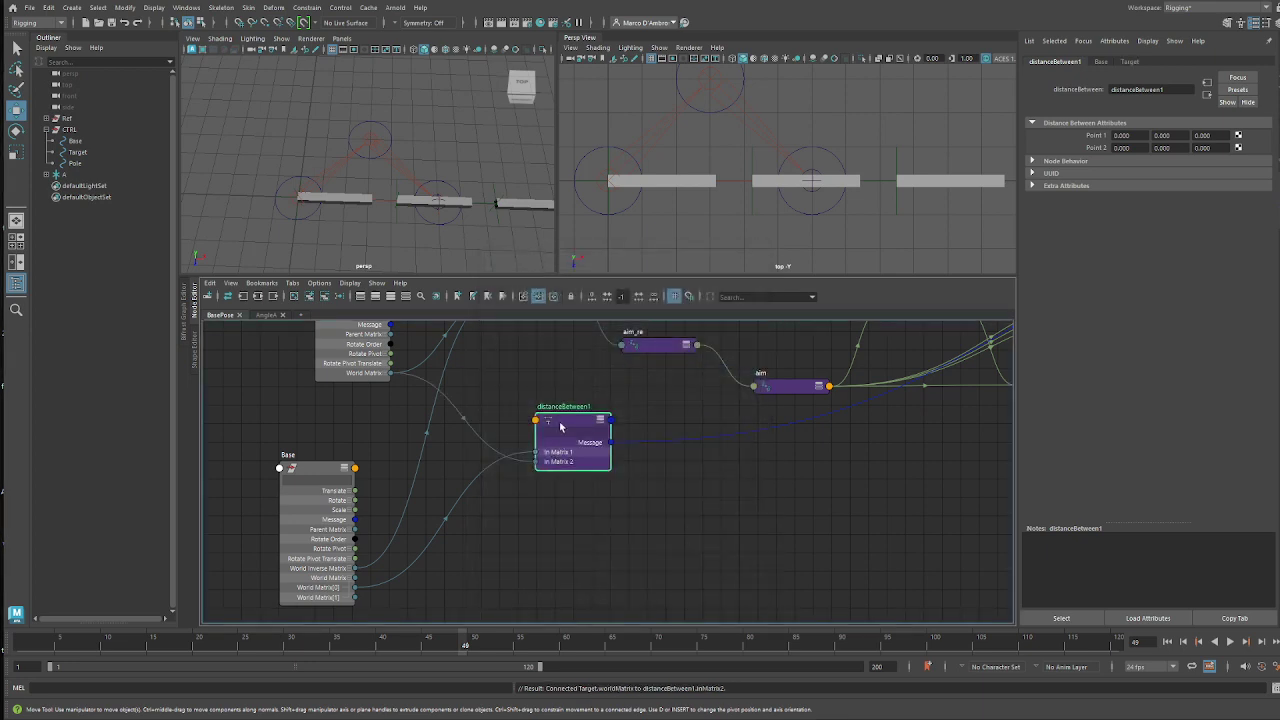
# - Switch to the AngleA graph and show Base together with its connected nodes
pyautogui.click(268, 316)
pyautogui.click(310, 297)
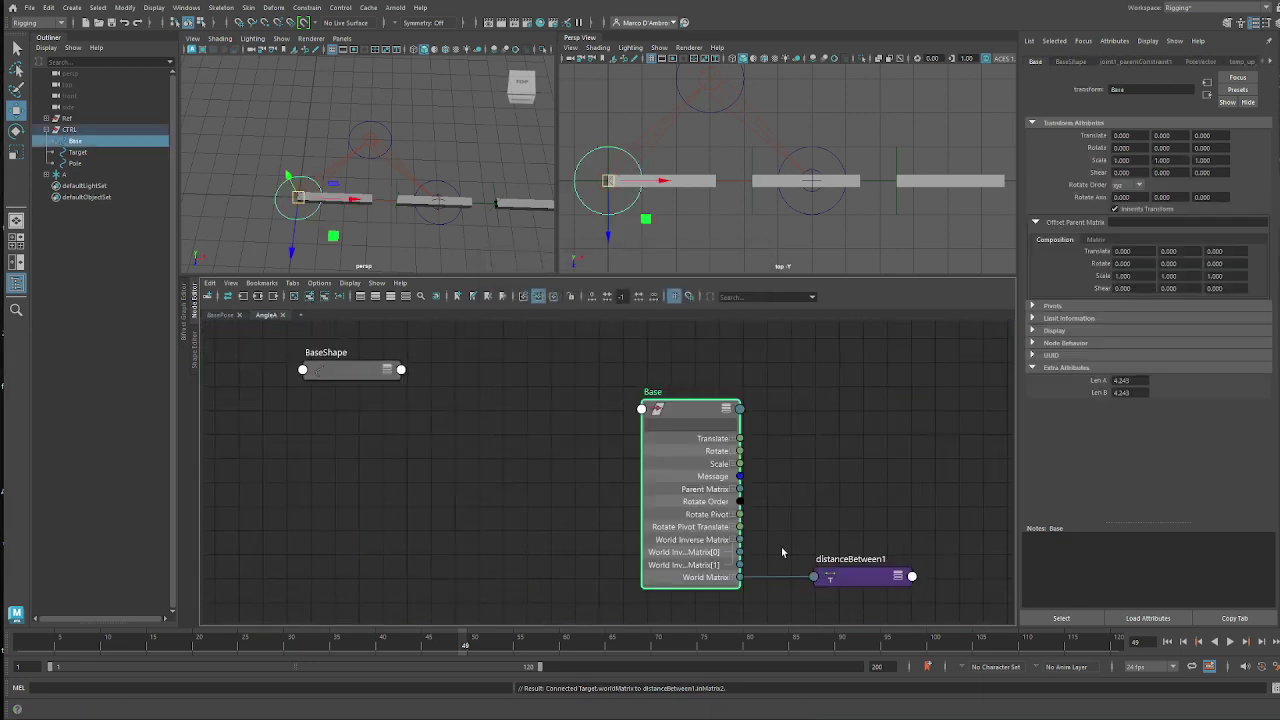
pyautogui.keyDown('alt'); pyautogui.moveTo(781, 546); pyautogui.dragTo(457, 468, button='middle'); pyautogui.keyUp('alt')
pyautogui.keyDown('alt'); pyautogui.moveTo(591, 463); pyautogui.dragTo(675, 470, button='middle'); pyautogui.keyUp('alt')
# - Place distanceBetween1 below Base and expand its attributes
pyautogui.moveTo(612, 508); pyautogui.dragTo(602, 556)
pyautogui.press('3')
pyautogui.keyDown('alt'); pyautogui.moveTo(641, 463); pyautogui.dragTo(511, 468, button='middle'); pyautogui.keyUp('alt')
pyautogui.scroll(-1, 511, 468)
# - Create a multiplyDivide node in the empty area beside Base and distanceBetween1
pyautogui.moveTo(778, 475); pyautogui.dragTo(628, 468)
pyautogui.write('mult')
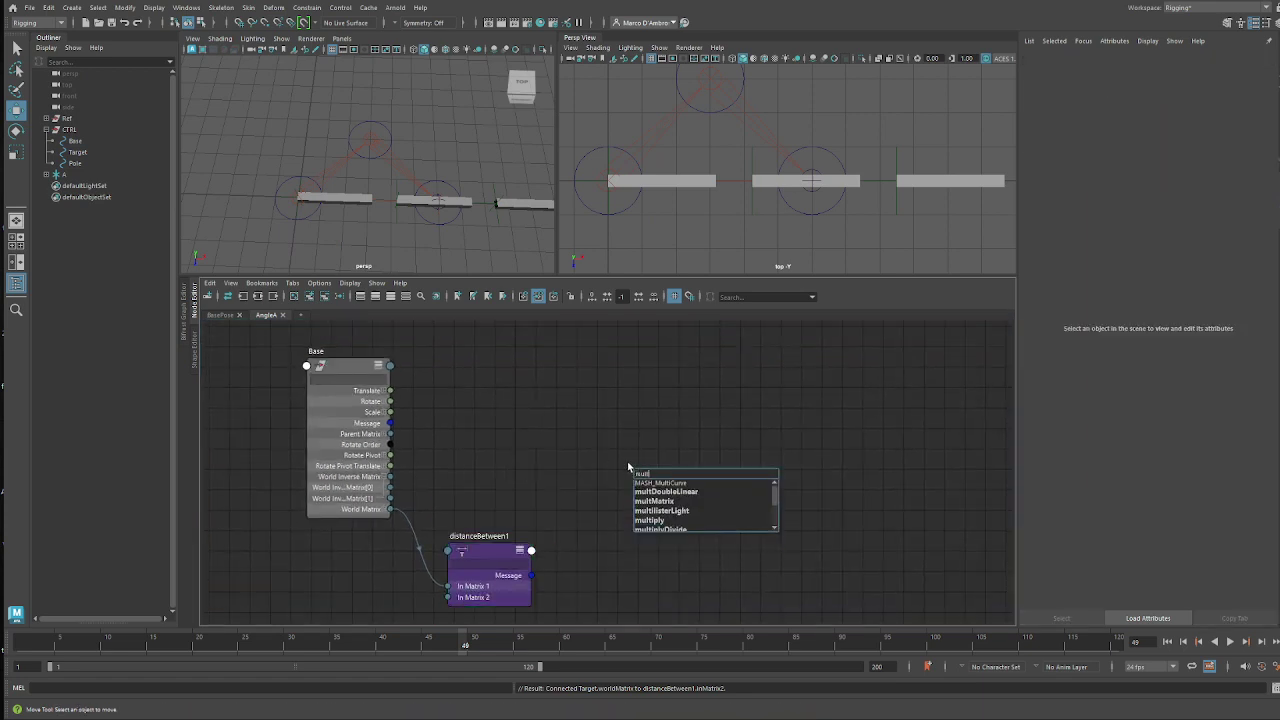
pyautogui.press('Down')
pyautogui.press('Down')
pyautogui.press('Down')
pyautogui.press('Down')
pyautogui.press('Down')
pyautogui.press('Down')
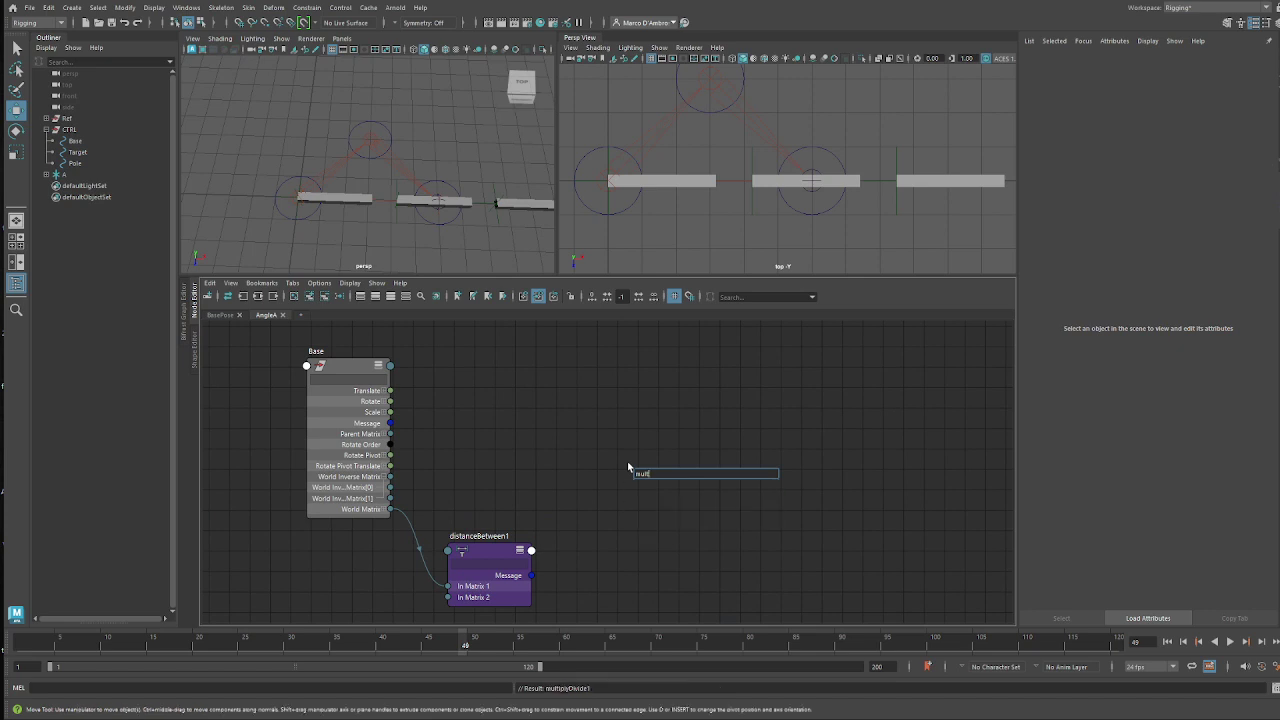
pyautogui.press('Return')
pyautogui.click(713, 641)
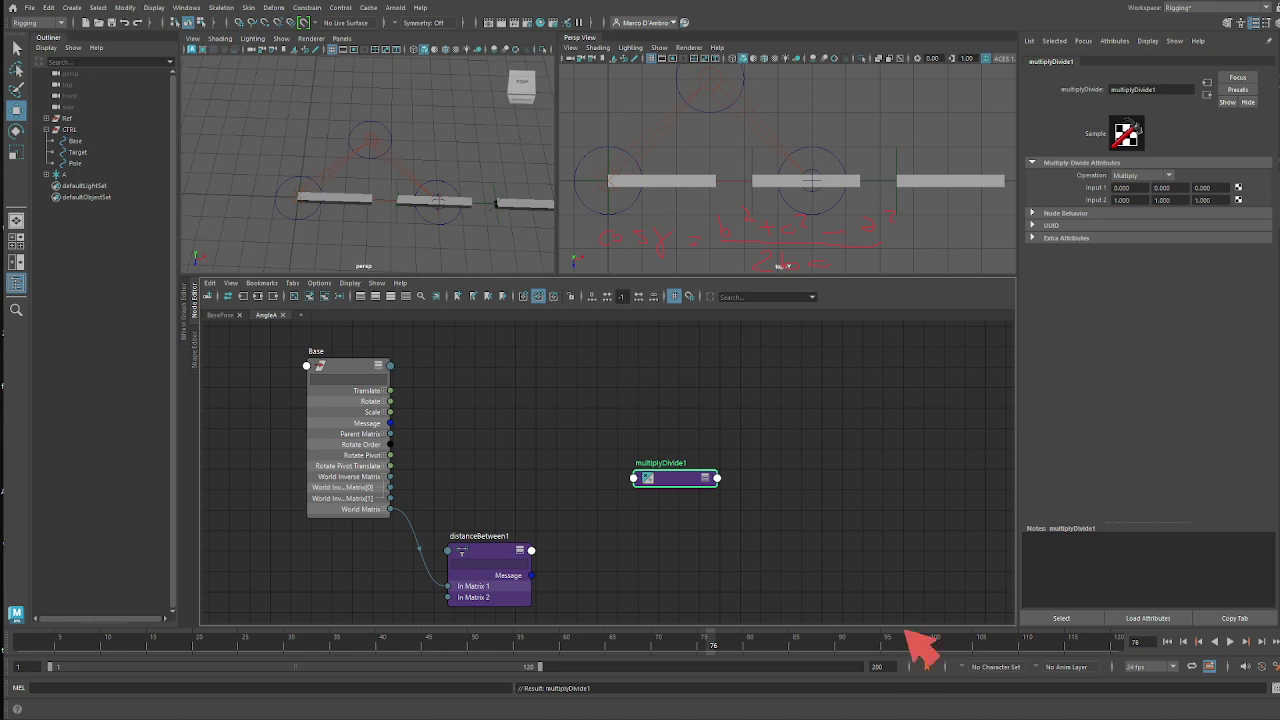
pyautogui.moveTo(596, 210)
pyautogui.mouseDown()
pyautogui.moveTo(602, 194)
pyautogui.moveTo(612, 209)
pyautogui.mouseUp()
pyautogui.moveTo(597, 204); pyautogui.dragTo(611, 202)
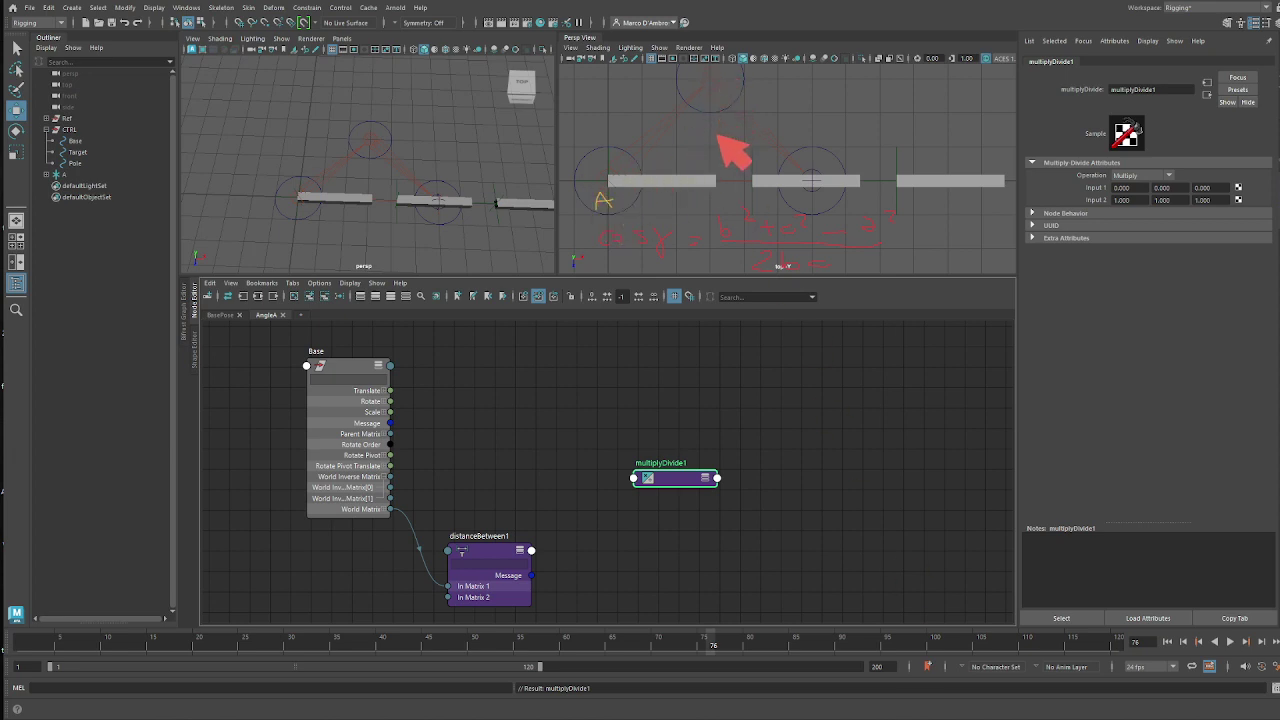
pyautogui.moveTo(772, 115); pyautogui.dragTo(792, 119)
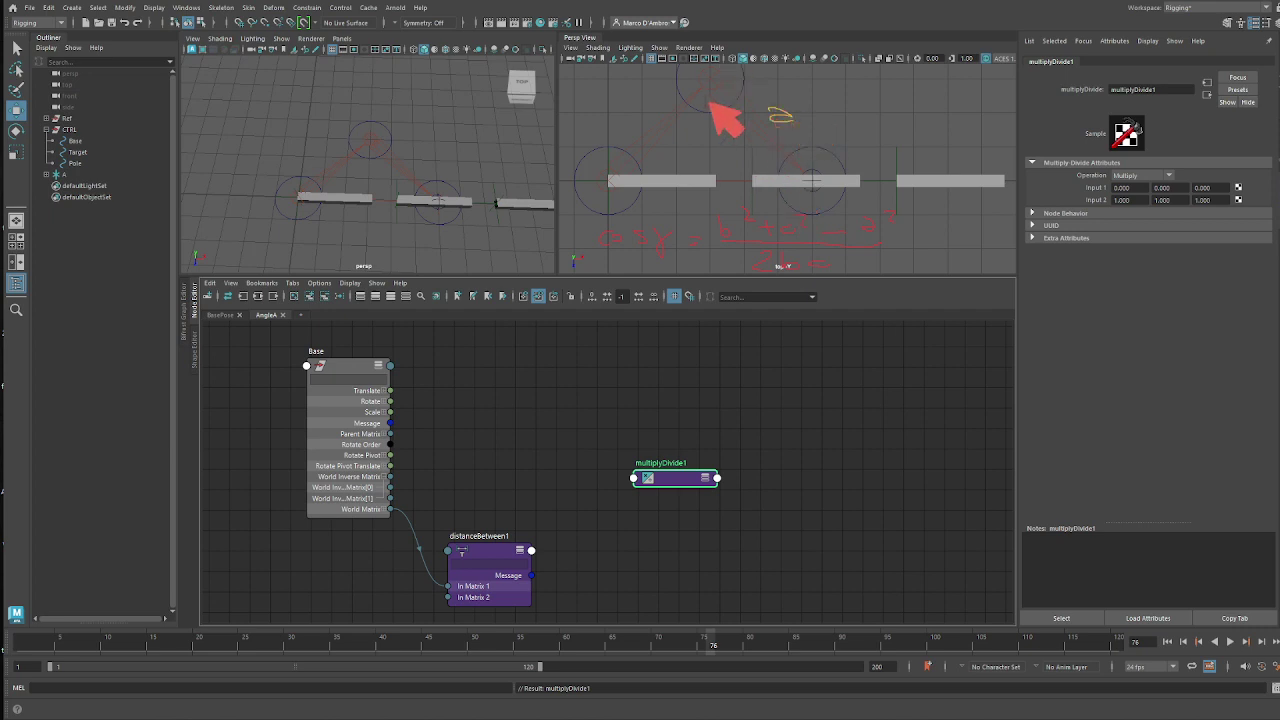
pyautogui.moveTo(690, 188); pyautogui.dragTo(697, 203)
pyautogui.moveTo(629, 97); pyautogui.dragTo(632, 112)
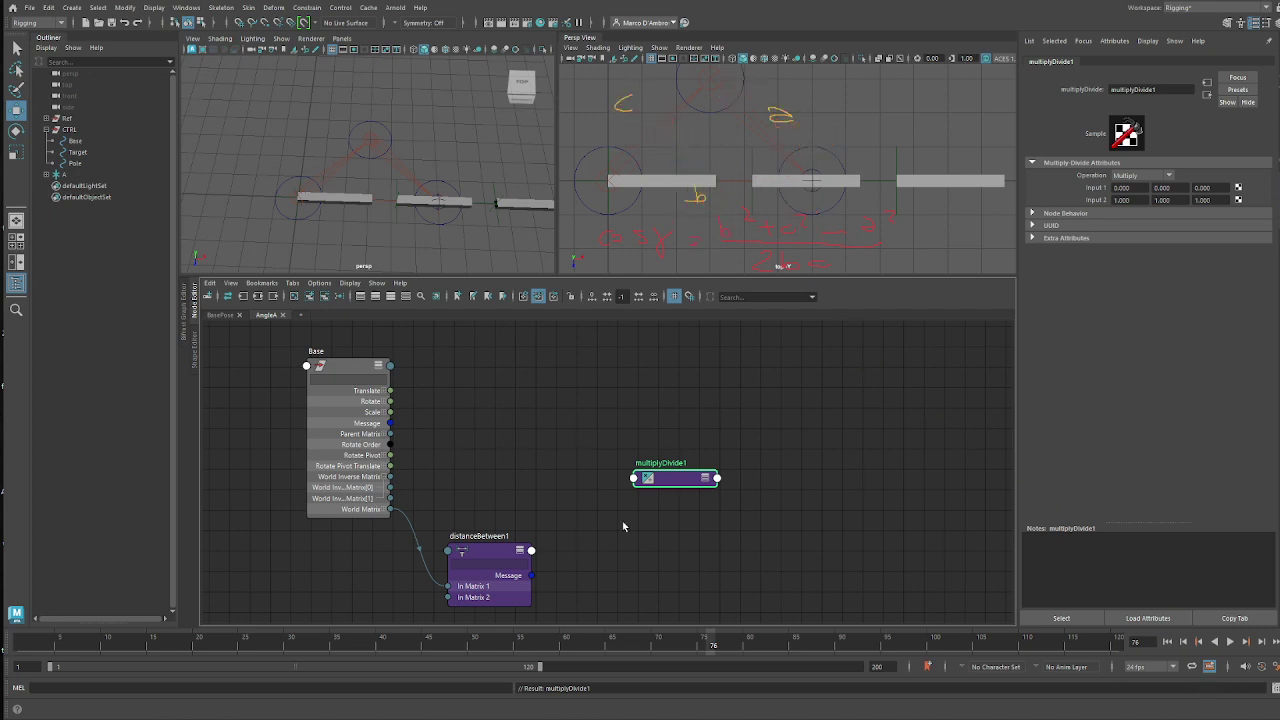
# - Connect Base's Len B to Input 1X of multiplyDivide1, then expand the node to show its Input 1 components
pyautogui.keyDown('alt'); pyautogui.moveTo(617, 512); pyautogui.dragTo(648, 481, button='right'); pyautogui.keyUp('alt')
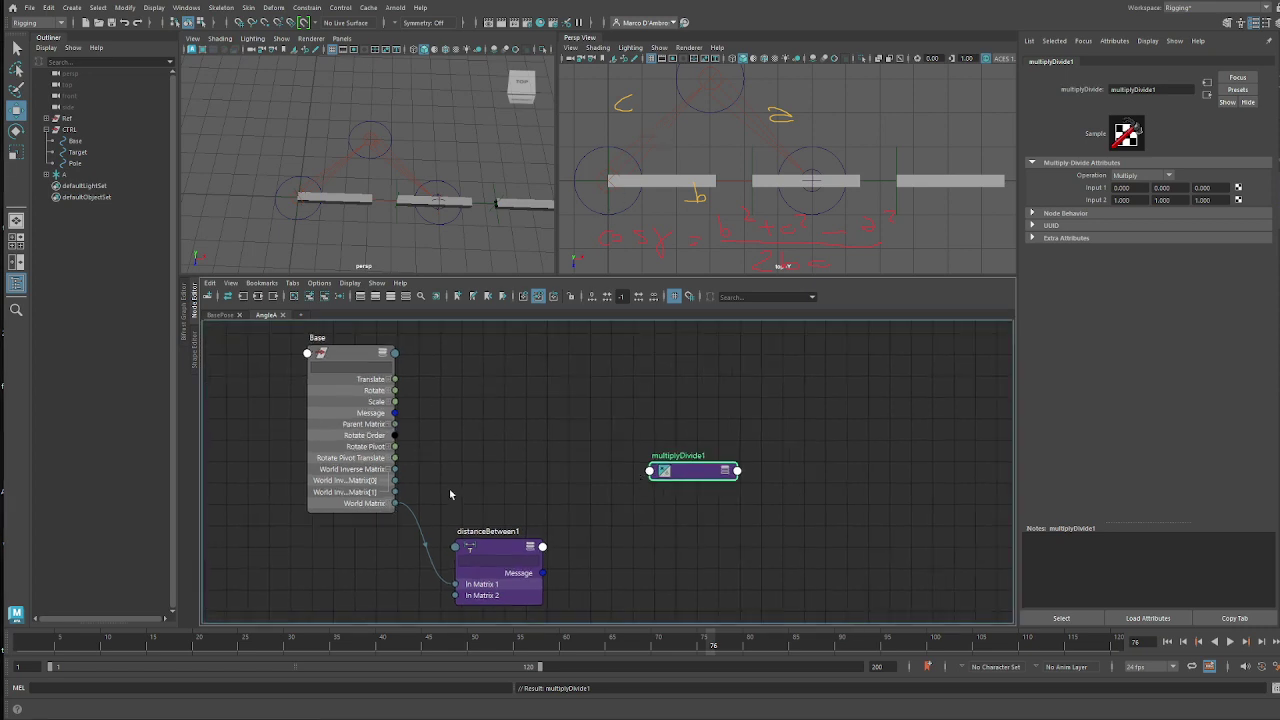
pyautogui.click(396, 353)
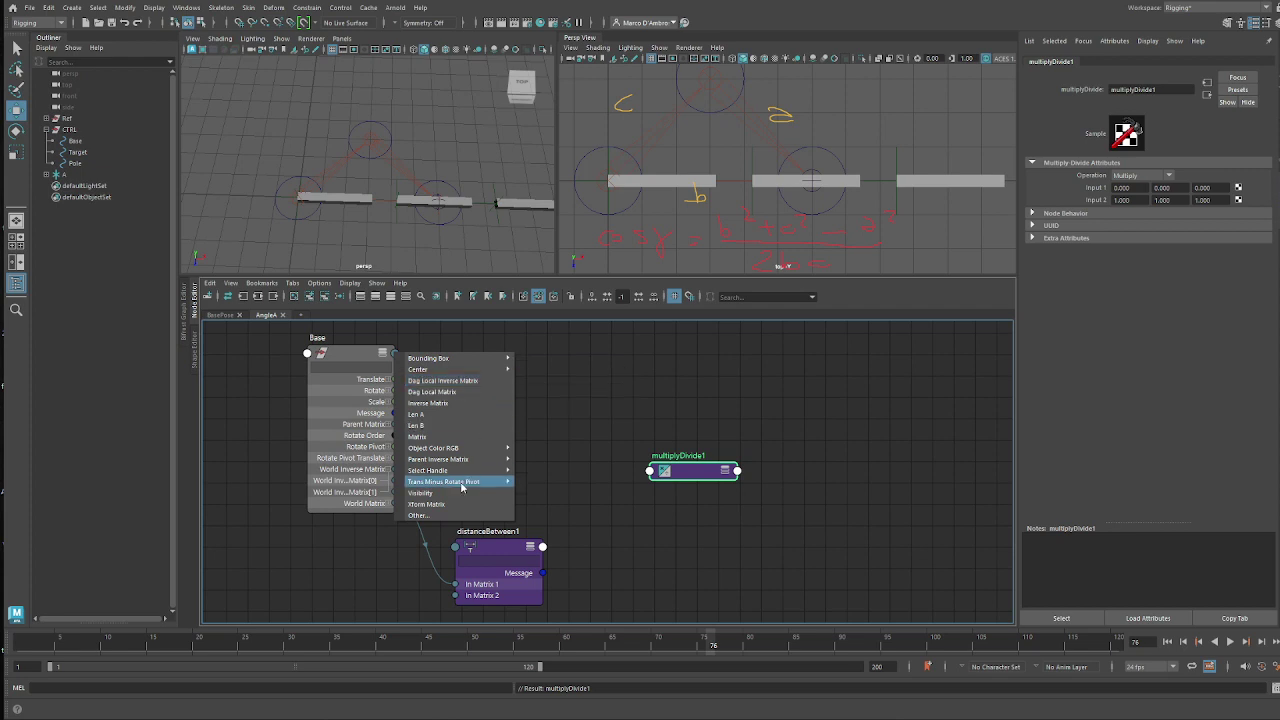
pyautogui.click(425, 436)
pyautogui.click(650, 471)
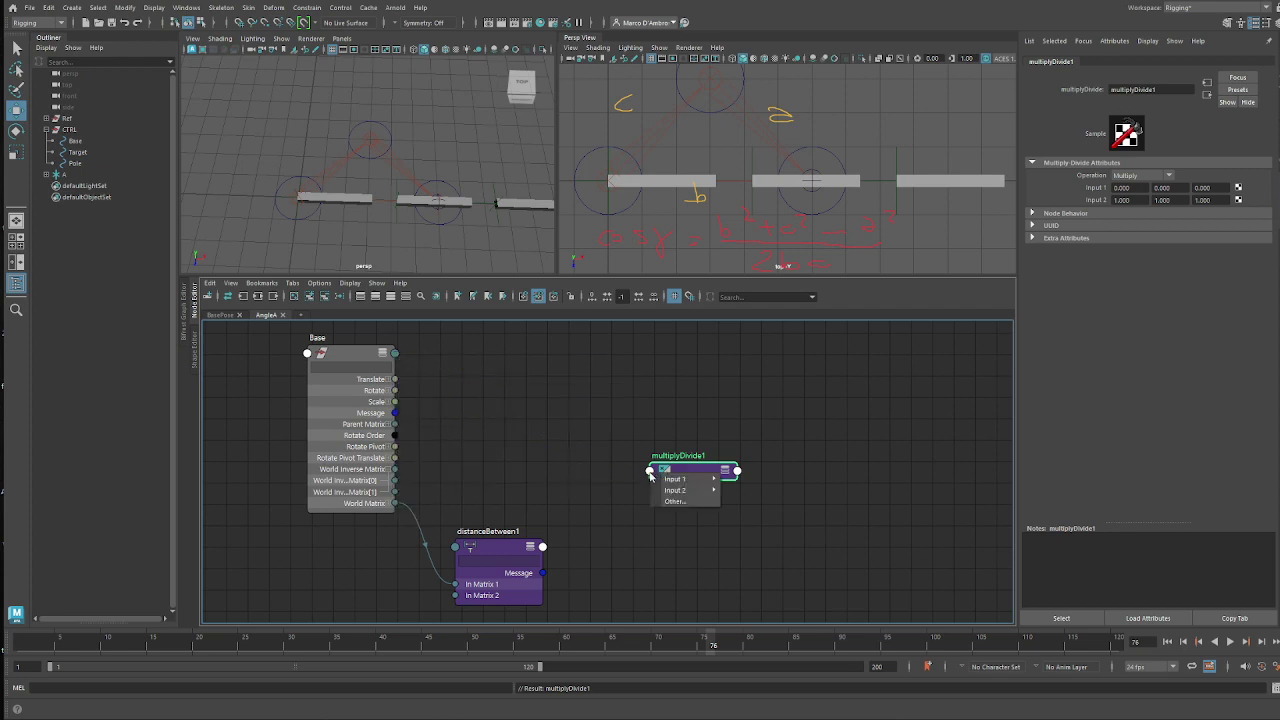
pyautogui.moveTo(677, 480)
pyautogui.click(750, 480)
pyautogui.moveTo(690, 475); pyautogui.dragTo(713, 417)
pyautogui.press('2')
pyautogui.click(678, 449)
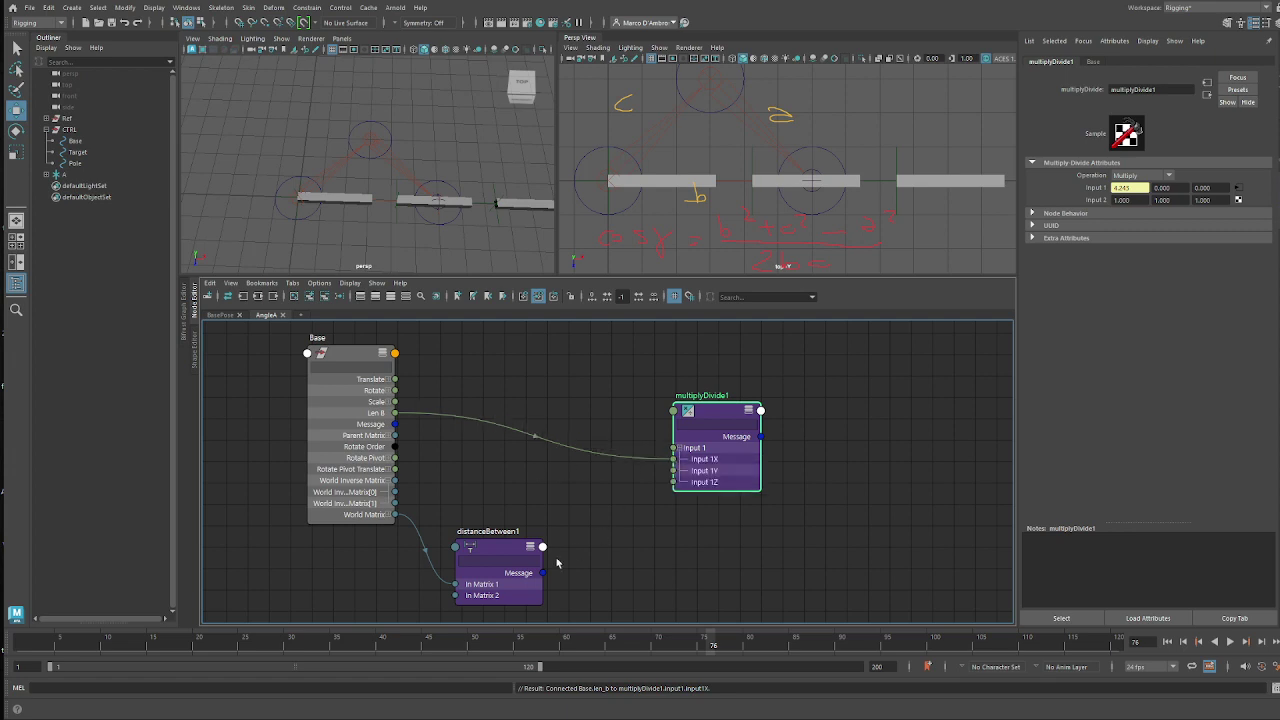
# - Connect distanceBetween1's Distance to Input 1Y and Base's Len A to Input 1Z of multiplyDivide1
pyautogui.moveTo(560, 552); pyautogui.dragTo(674, 470)
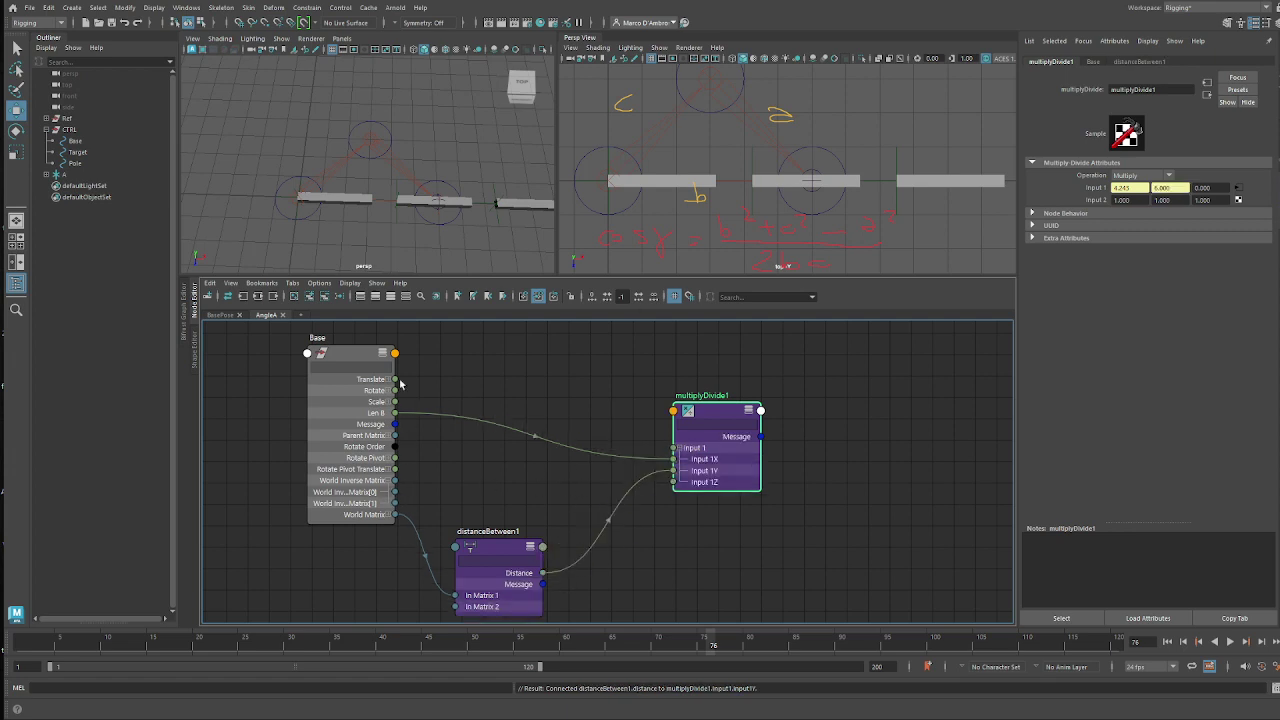
pyautogui.click(394, 353)
pyautogui.click(470, 414)
pyautogui.click(675, 482)
pyautogui.click(769, 415)
pyautogui.moveTo(707, 410); pyautogui.dragTo(668, 393)
# - Set multiplyDivide1's operation to Power with all three Input 2 values at 2
pyautogui.click(1156, 179)
pyautogui.click(1122, 221)
pyautogui.write('2')
pyautogui.press('Tab')
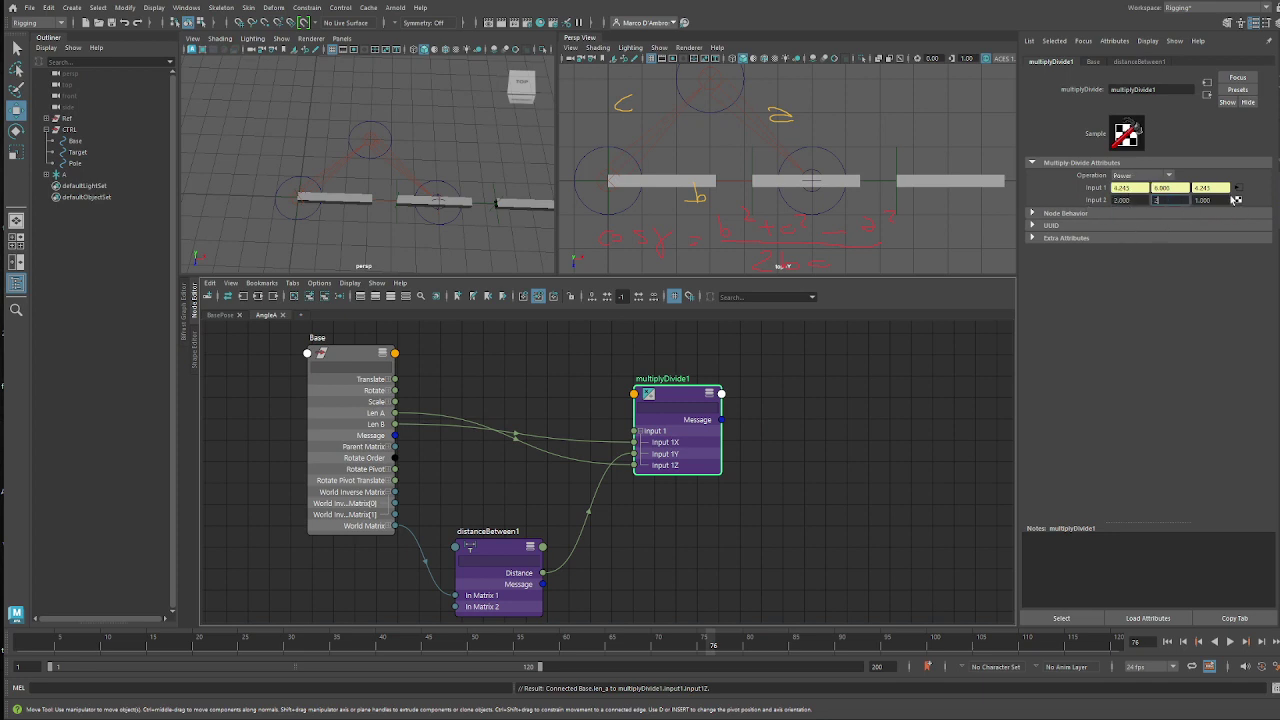
pyautogui.press('Tab')
pyautogui.write('2')
pyautogui.press('Tab')
pyautogui.click(792, 437)
# - Create a multDoubleLinear node beside multiplyDivide1
pyautogui.scroll(-2, 702, 477)
pyautogui.keyDown('alt'); pyautogui.moveTo(702, 477); pyautogui.dragTo(692, 503, button='middle'); pyautogui.keyUp('alt')
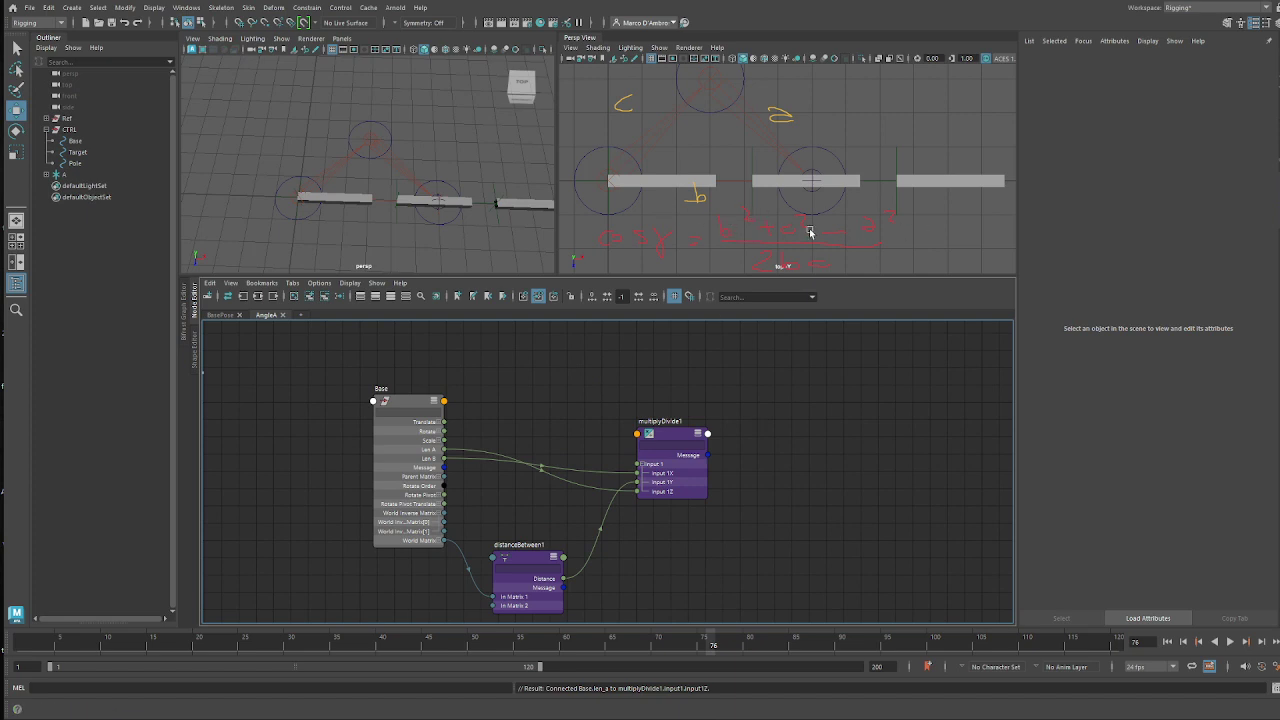
pyautogui.keyDown('alt'); pyautogui.moveTo(771, 429); pyautogui.dragTo(635, 435, button='middle'); pyautogui.keyUp('alt')
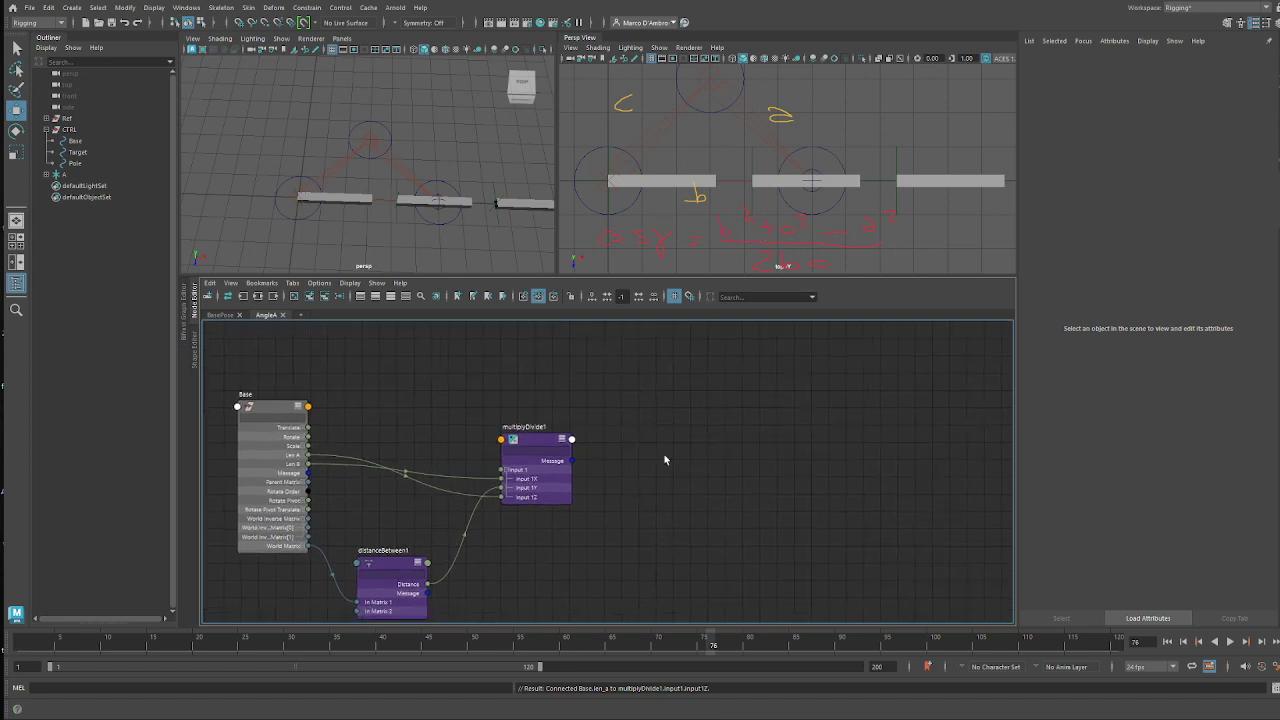
pyautogui.press('Tab')
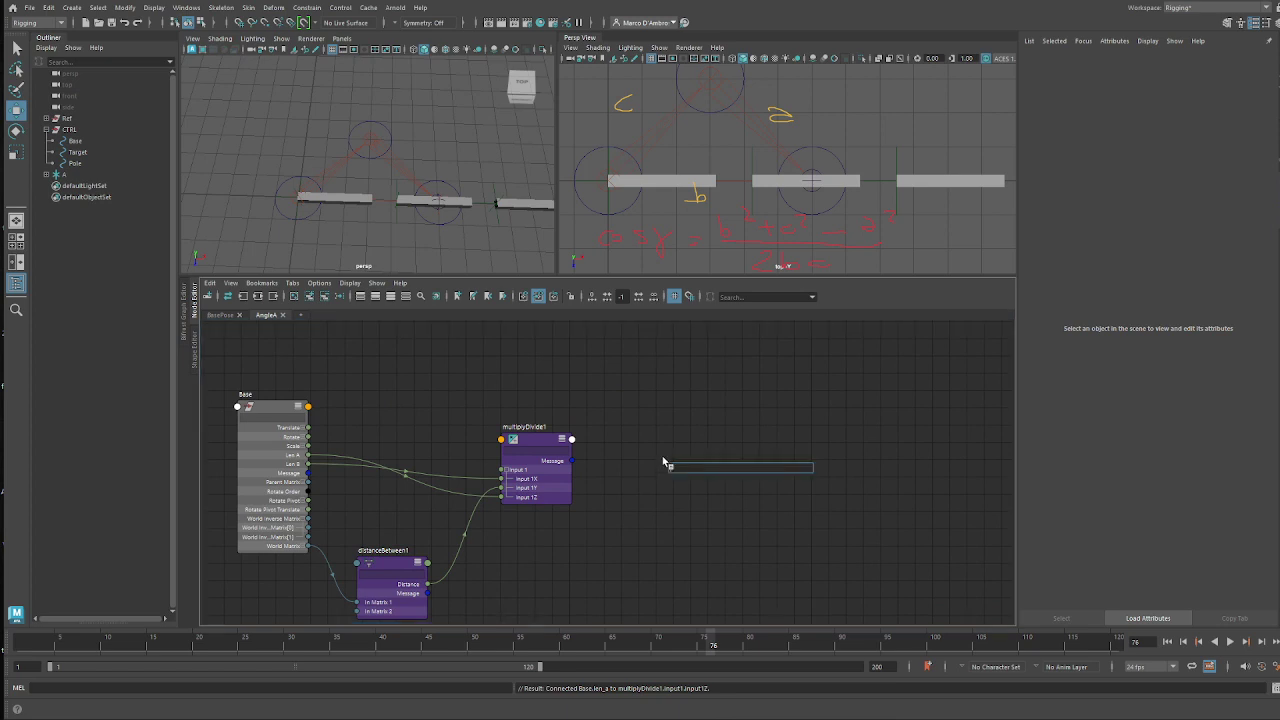
pyautogui.write('mult')
pyautogui.press('Down')
pyautogui.press('Down')
pyautogui.press('Return')
pyautogui.scroll(2, 610, 464)
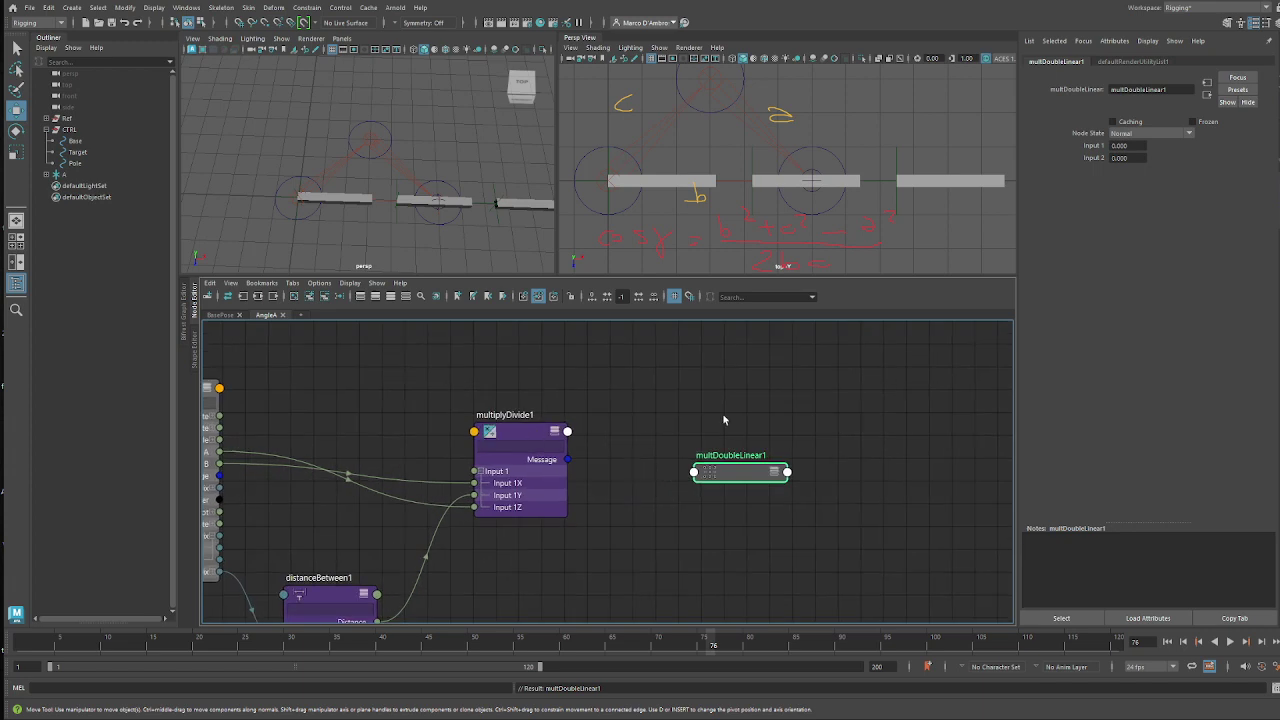
# - Connect multiplyDivide1's Output X to Input 1 of multDoubleLinear1, set its Input 2 to -1 and move the node higher
pyautogui.click(567, 432)
pyautogui.moveTo(607, 460)
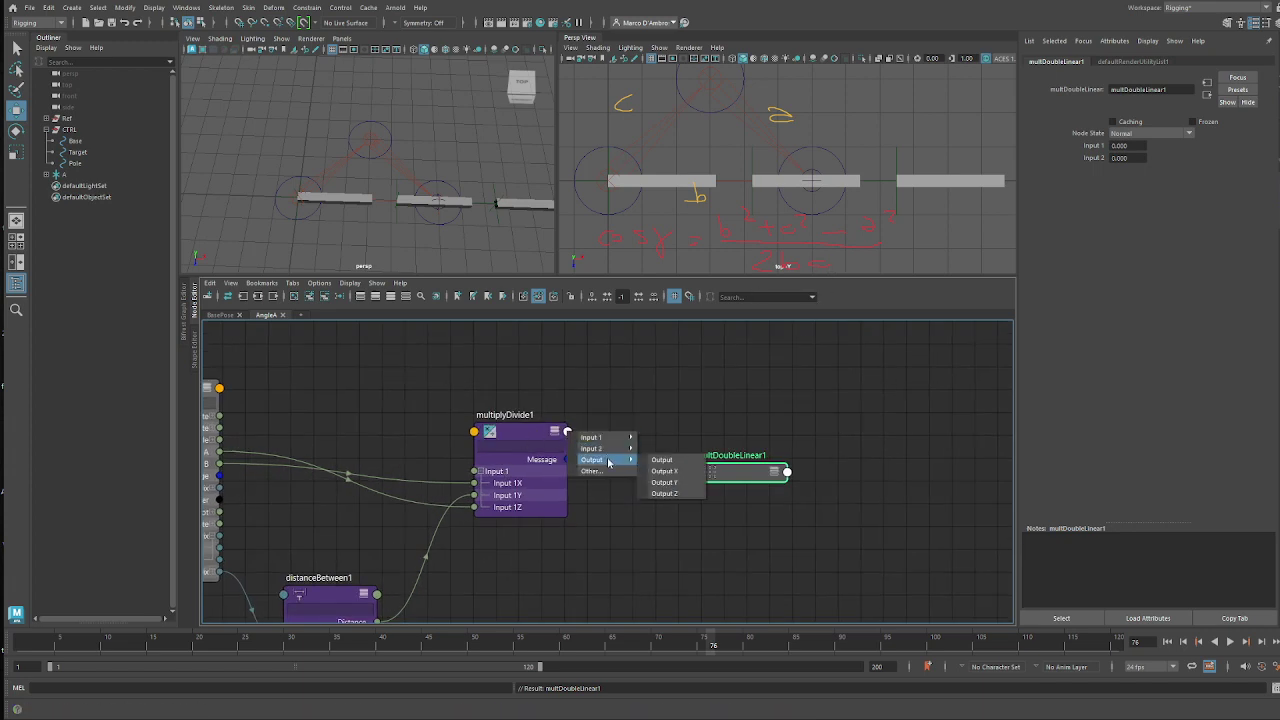
pyautogui.click(655, 471)
pyautogui.click(702, 473)
pyautogui.click(535, 336)
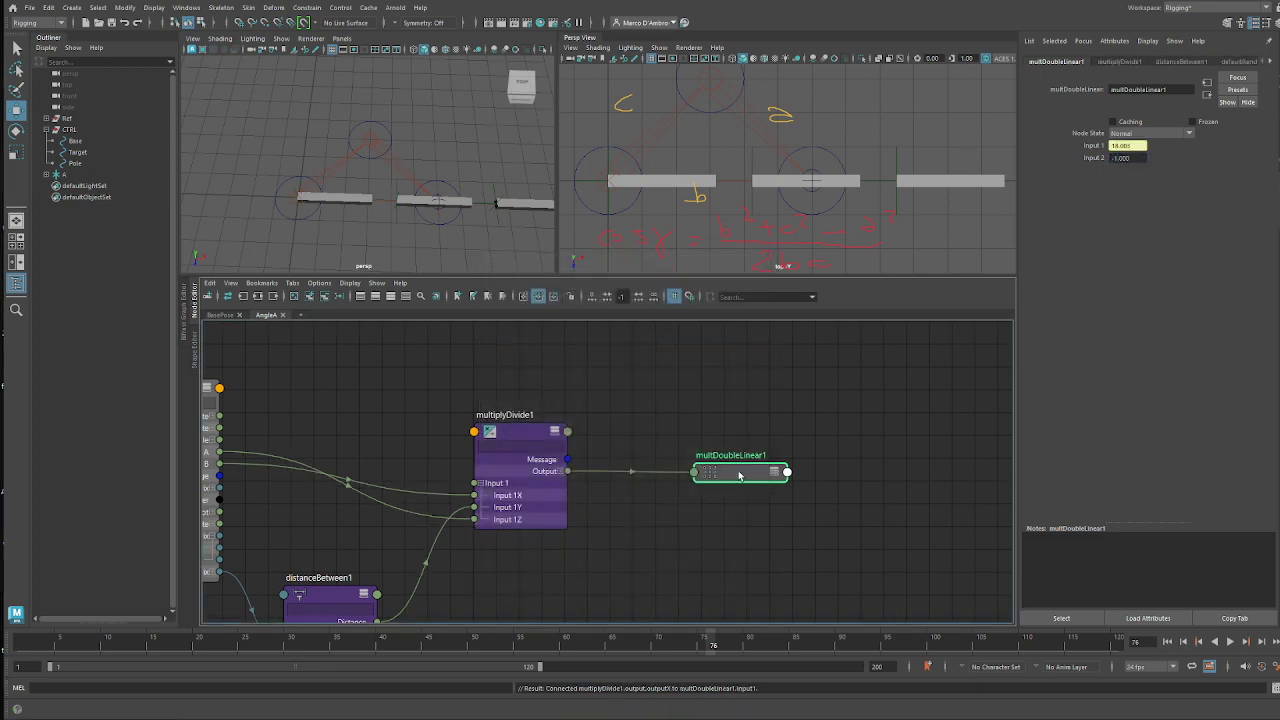
pyautogui.moveTo(739, 473); pyautogui.dragTo(744, 414)
pyautogui.keyDown('alt'); pyautogui.moveTo(824, 471); pyautogui.dragTo(673, 474, button='middle'); pyautogui.keyUp('alt')
pyautogui.click(715, 471)
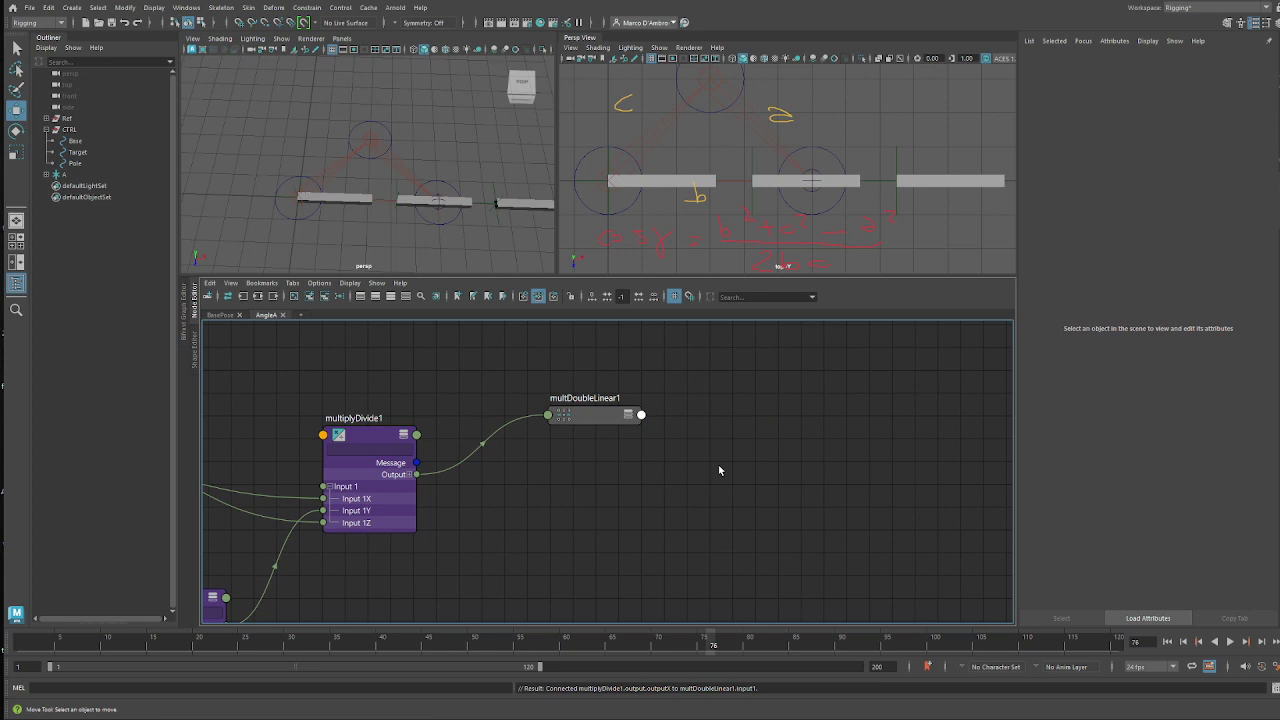
# - Create a plusMinusAverage node beyond multDoubleLinear1 and expand its attributes
pyautogui.press('Tab')
pyautogui.write('plu')
pyautogui.press('Return')
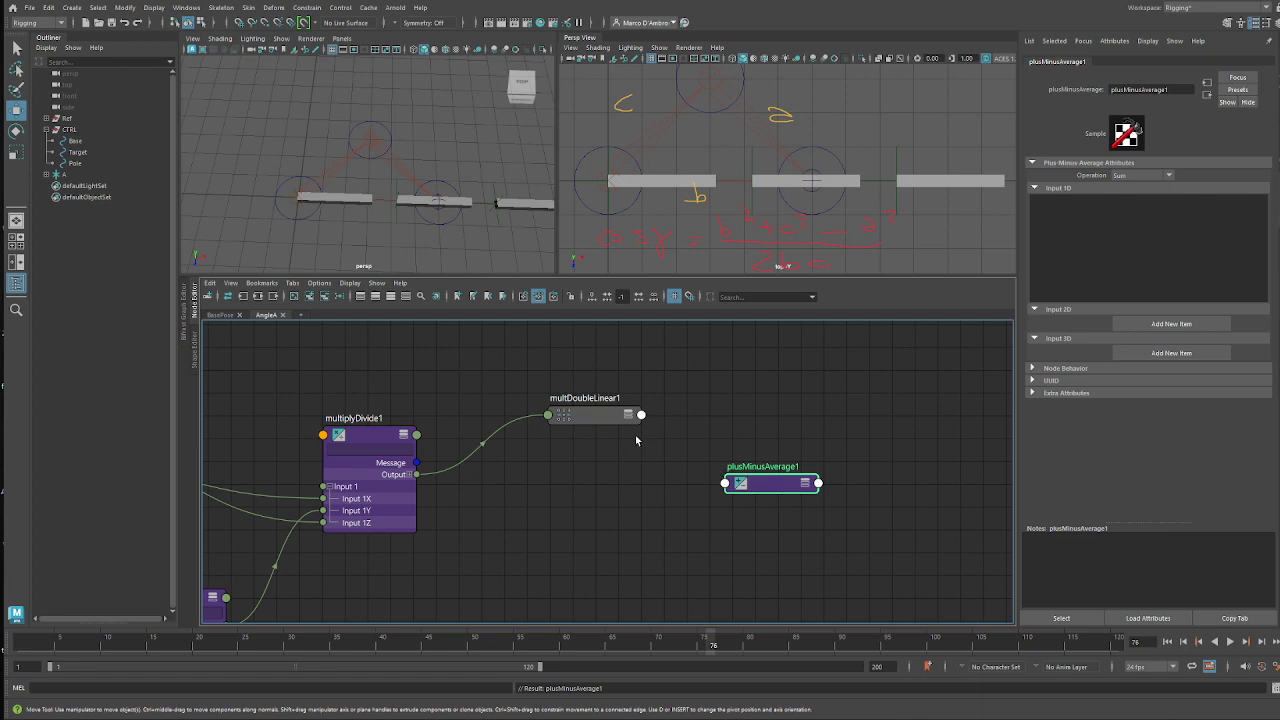
pyautogui.moveTo(756, 480); pyautogui.dragTo(767, 440)
pyautogui.press('2')
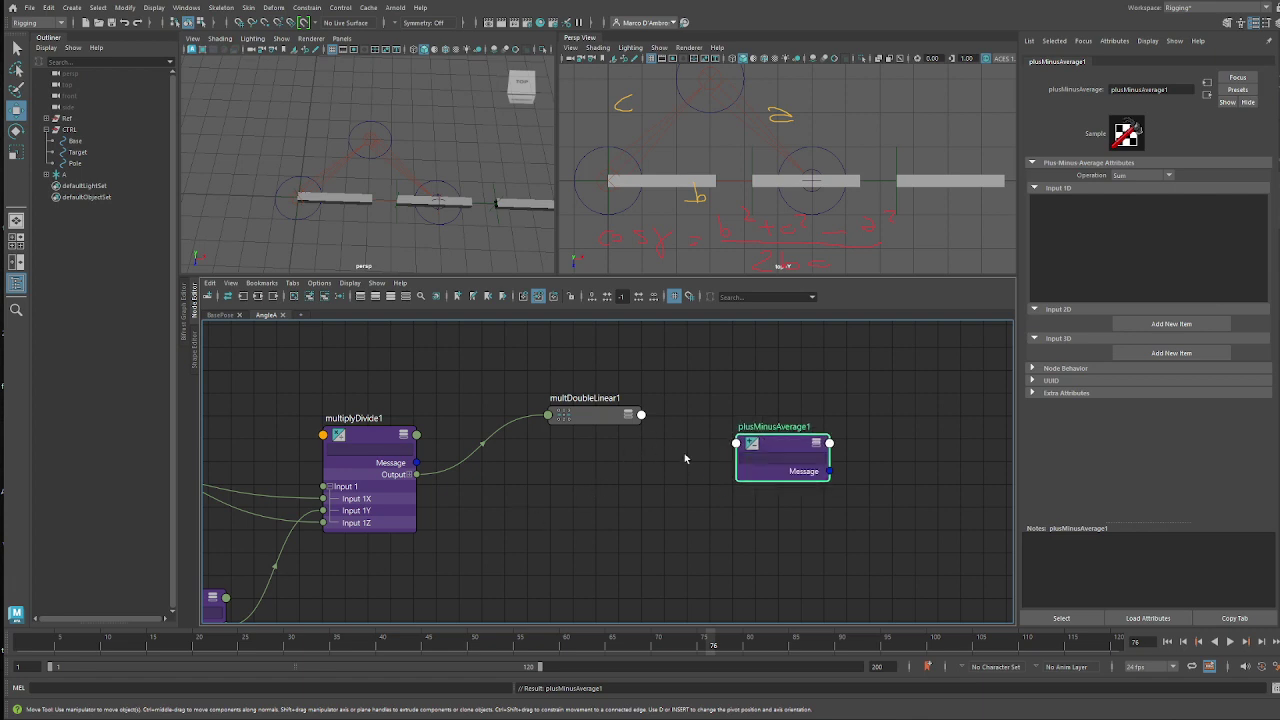
# - Connect multiplyDivide1's Output Y, Output Z and multDoubleLinear1's output to Input 1D[0], 1D[1] and 1D[2] of plusMinusAverage1
pyautogui.click(407, 477)
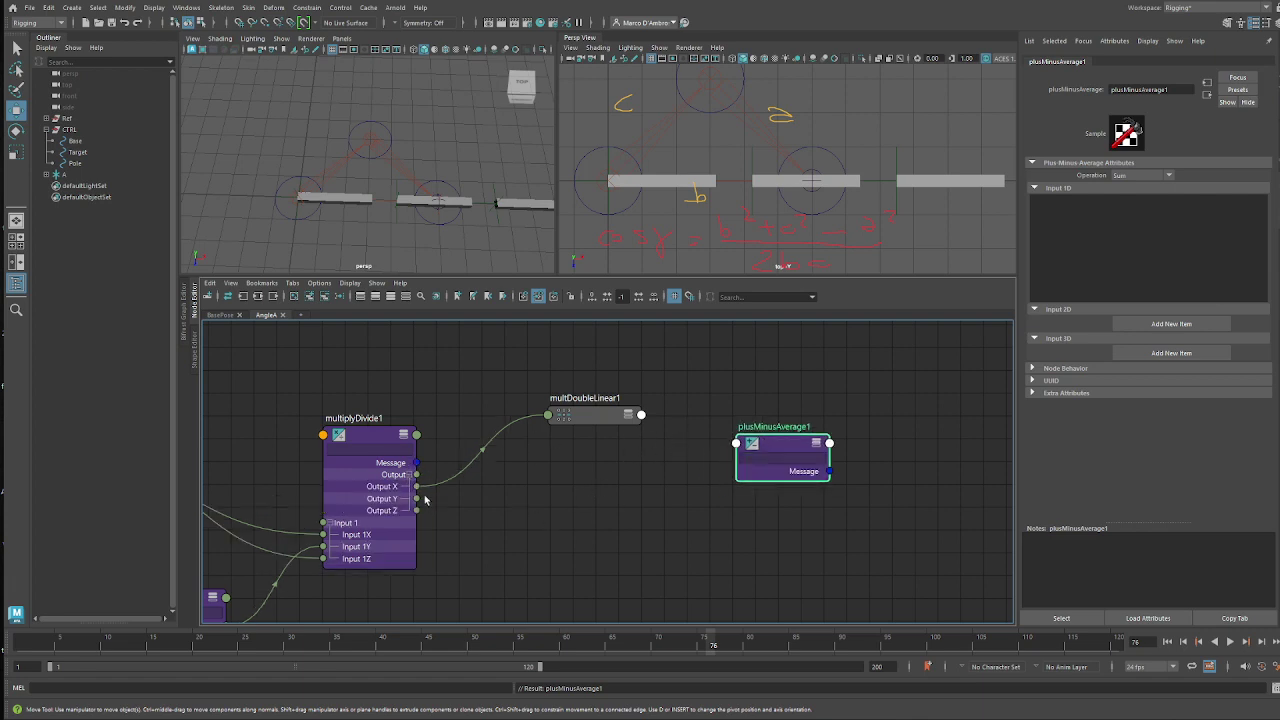
pyautogui.moveTo(416, 498); pyautogui.dragTo(741, 444)
pyautogui.moveTo(757, 447)
pyautogui.click(840, 447)
pyautogui.click(752, 458)
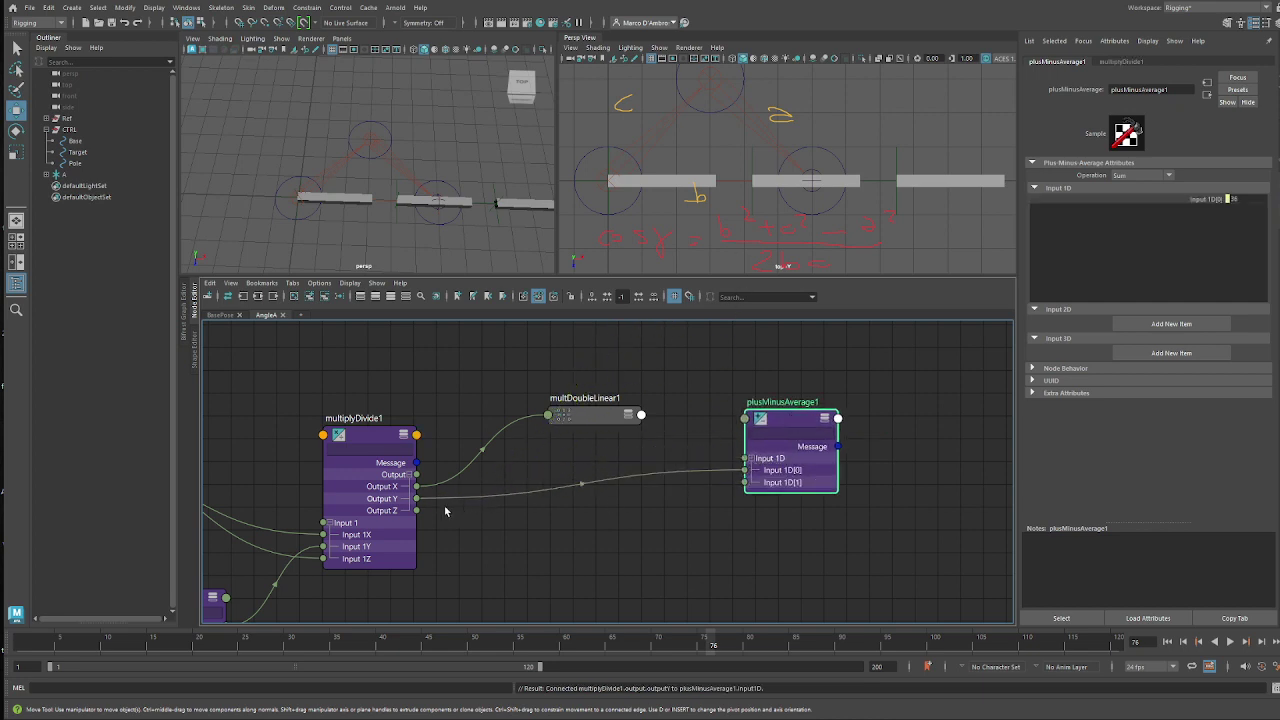
pyautogui.moveTo(416, 510); pyautogui.dragTo(745, 483)
pyautogui.moveTo(672, 428); pyautogui.dragTo(746, 494)
# - Create a second multDoubleLinear node below multiplyDivide1 and place a duplicate of it alongside
pyautogui.keyDown('alt'); pyautogui.moveTo(735, 418); pyautogui.dragTo(694, 406, button='middle'); pyautogui.keyUp('alt')
pyautogui.keyDown('alt'); pyautogui.moveTo(735, 523); pyautogui.dragTo(770, 493, button='middle'); pyautogui.keyUp('alt')
pyautogui.keyDown('alt'); pyautogui.moveTo(770, 493); pyautogui.dragTo(623, 463, button='right'); pyautogui.keyUp('alt')
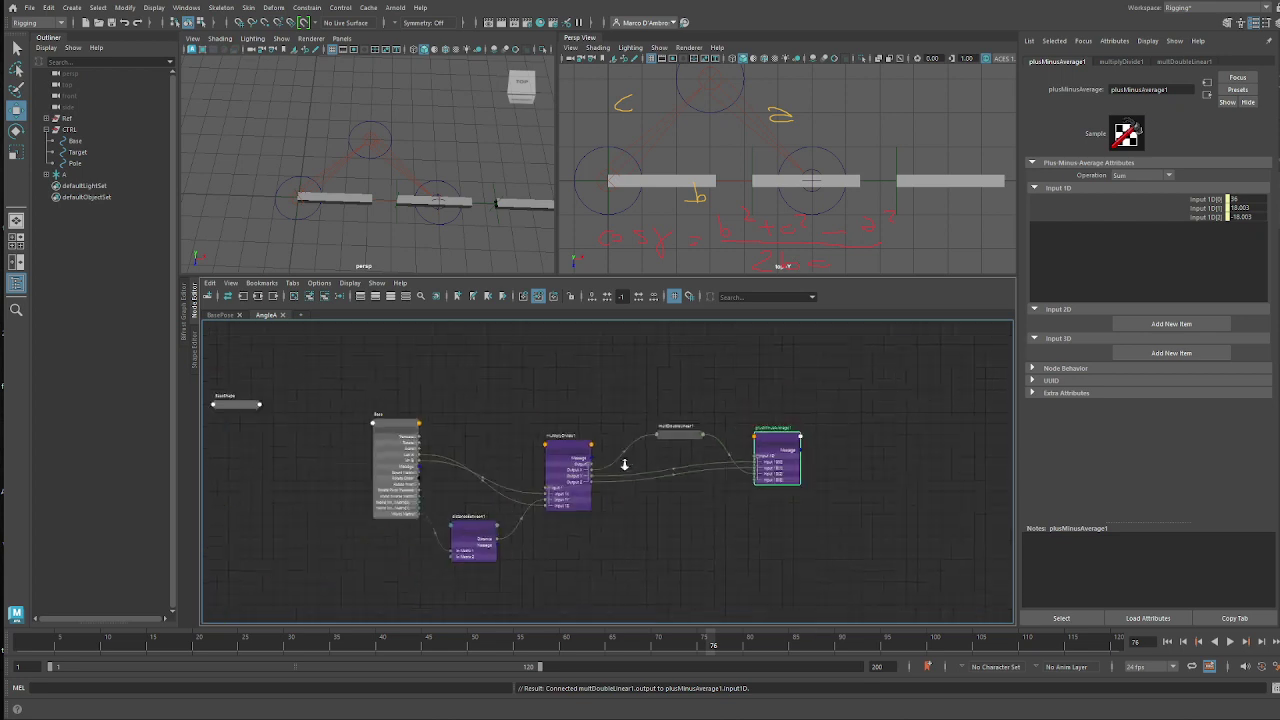
pyautogui.keyDown('alt'); pyautogui.moveTo(600, 565); pyautogui.dragTo(610, 545, button='middle'); pyautogui.keyUp('alt')
pyautogui.keyDown('alt'); pyautogui.moveTo(610, 545); pyautogui.dragTo(650, 577, button='right'); pyautogui.keyUp('alt')
pyautogui.click(653, 582)
pyautogui.press('Tab')
pyautogui.write('mult')
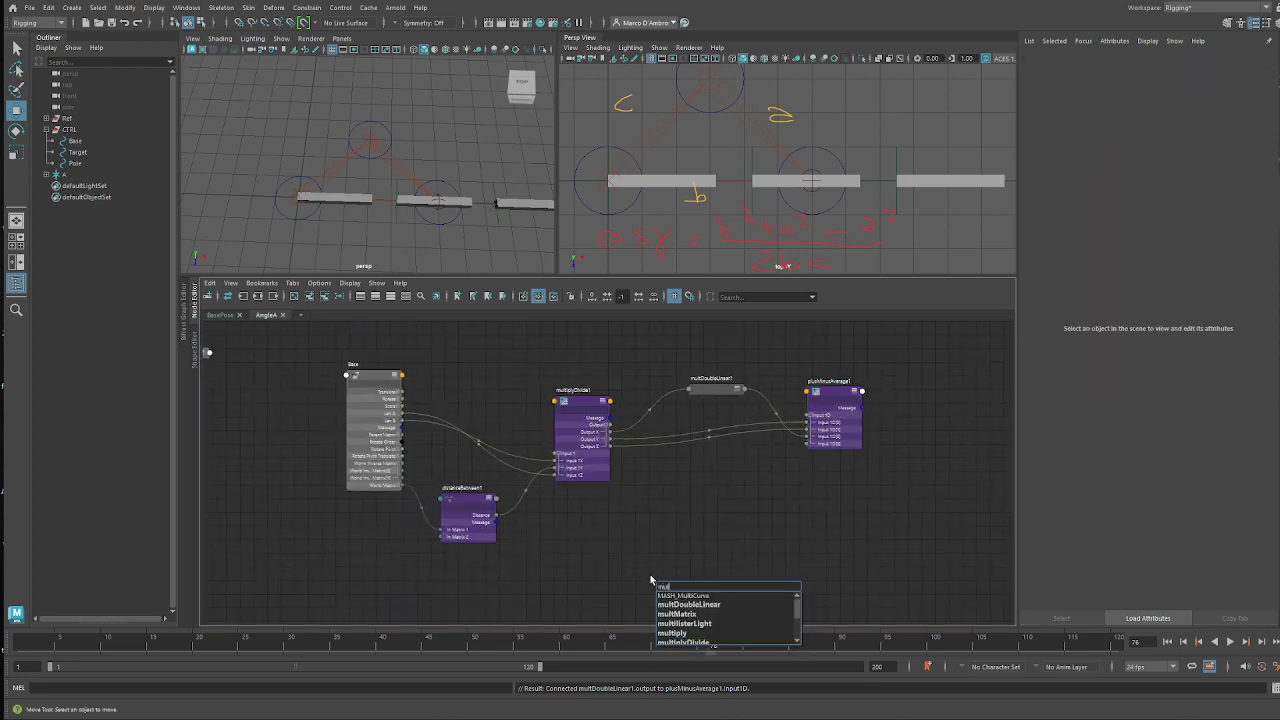
pyautogui.press('Down')
pyautogui.press('Return')
pyautogui.scroll(2, 670, 580)
pyautogui.moveTo(691, 584); pyautogui.dragTo(634, 535)
pyautogui.hotkey('ctrl', 'd')
pyautogui.moveTo(834, 533); pyautogui.dragTo(766, 570)
pyautogui.click(626, 550)
pyautogui.scroll(2, 705, 512)
pyautogui.keyDown('alt'); pyautogui.moveTo(705, 512); pyautogui.dragTo(693, 510, button='middle'); pyautogui.keyUp('alt')
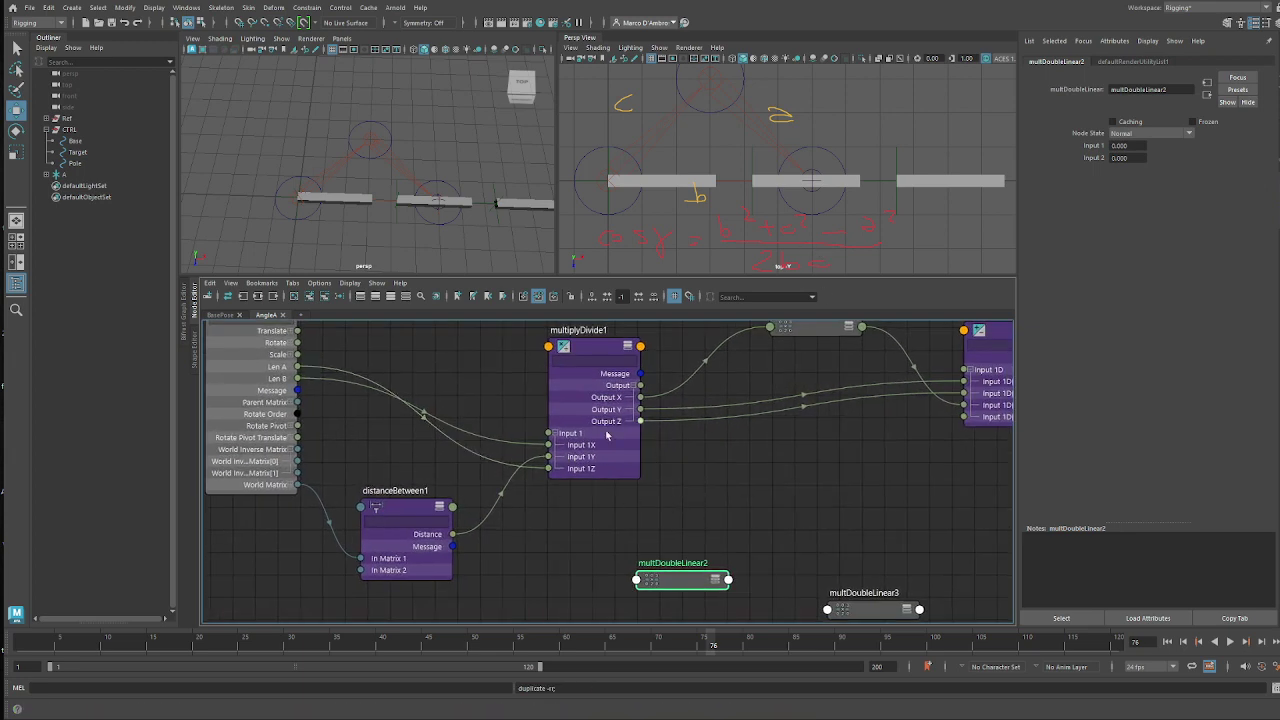
# - Connect distanceBetween1's Distance to Input 1 and Base's Len A to Input 2 of multDoubleLinear2
pyautogui.click(505, 502)
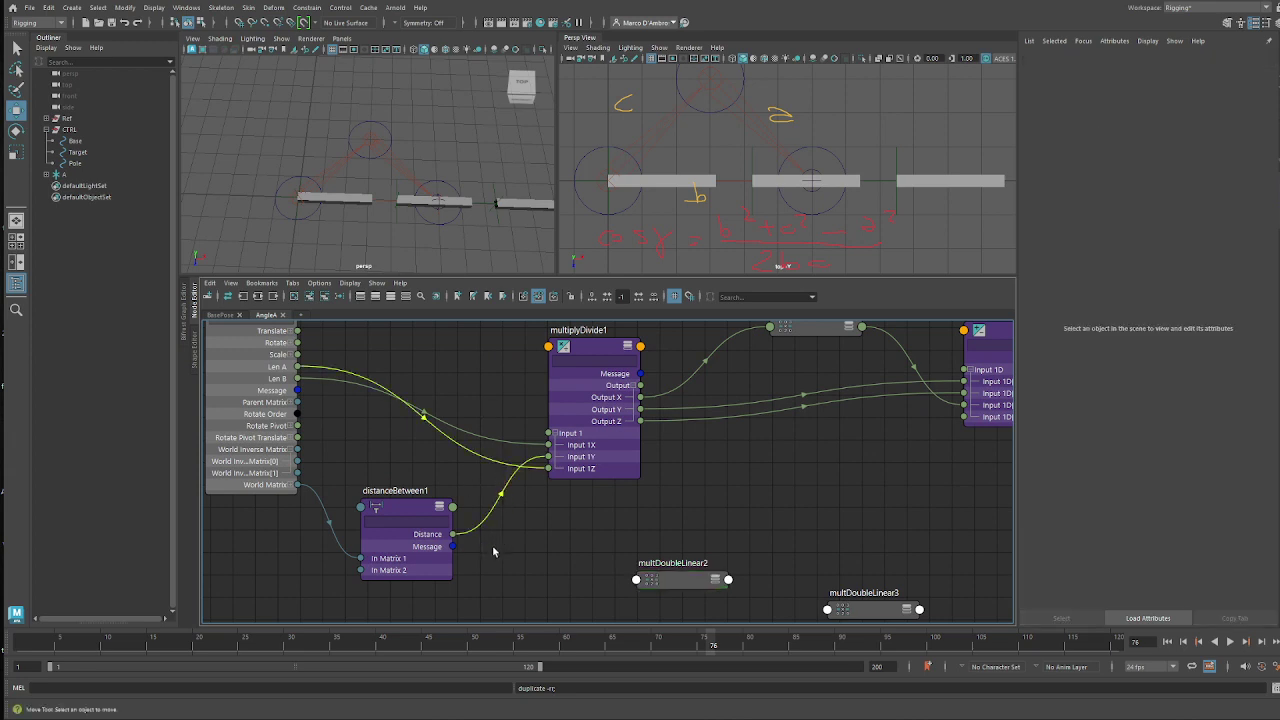
pyautogui.moveTo(453, 534); pyautogui.dragTo(653, 585)
pyautogui.click(653, 585)
pyautogui.click(540, 337)
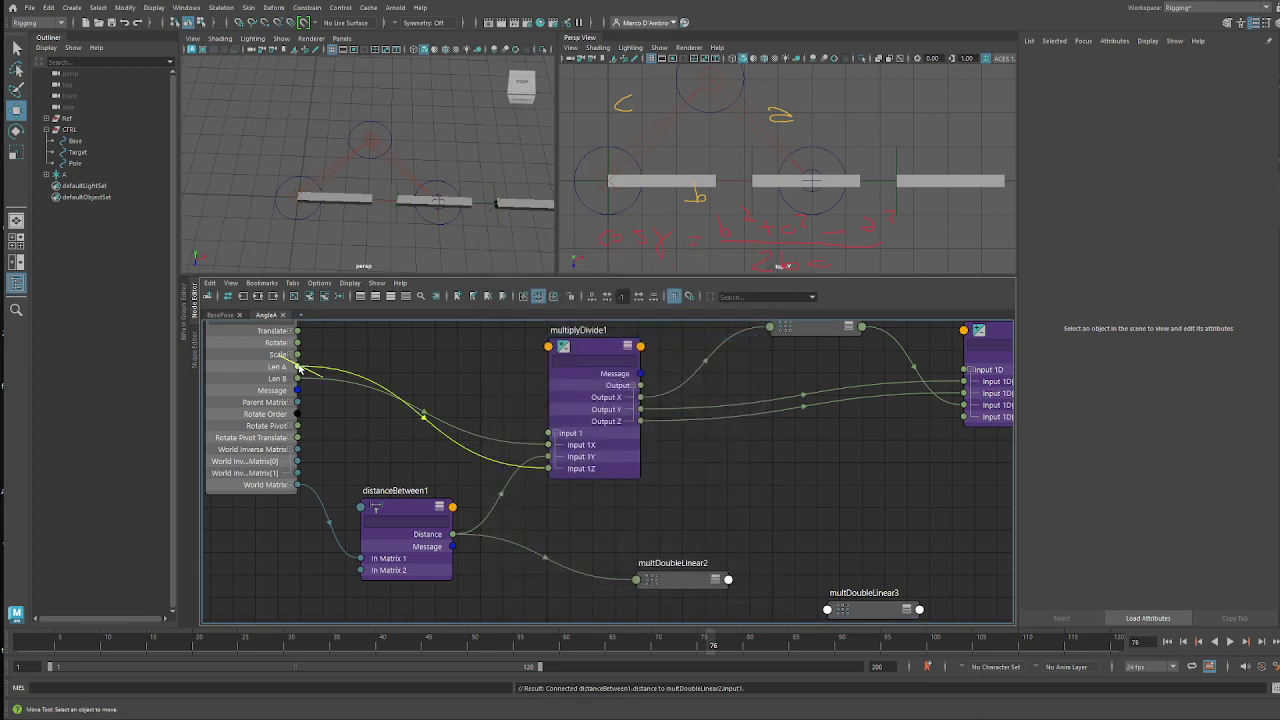
pyautogui.moveTo(316, 376); pyautogui.dragTo(641, 582)
pyautogui.click(656, 587)
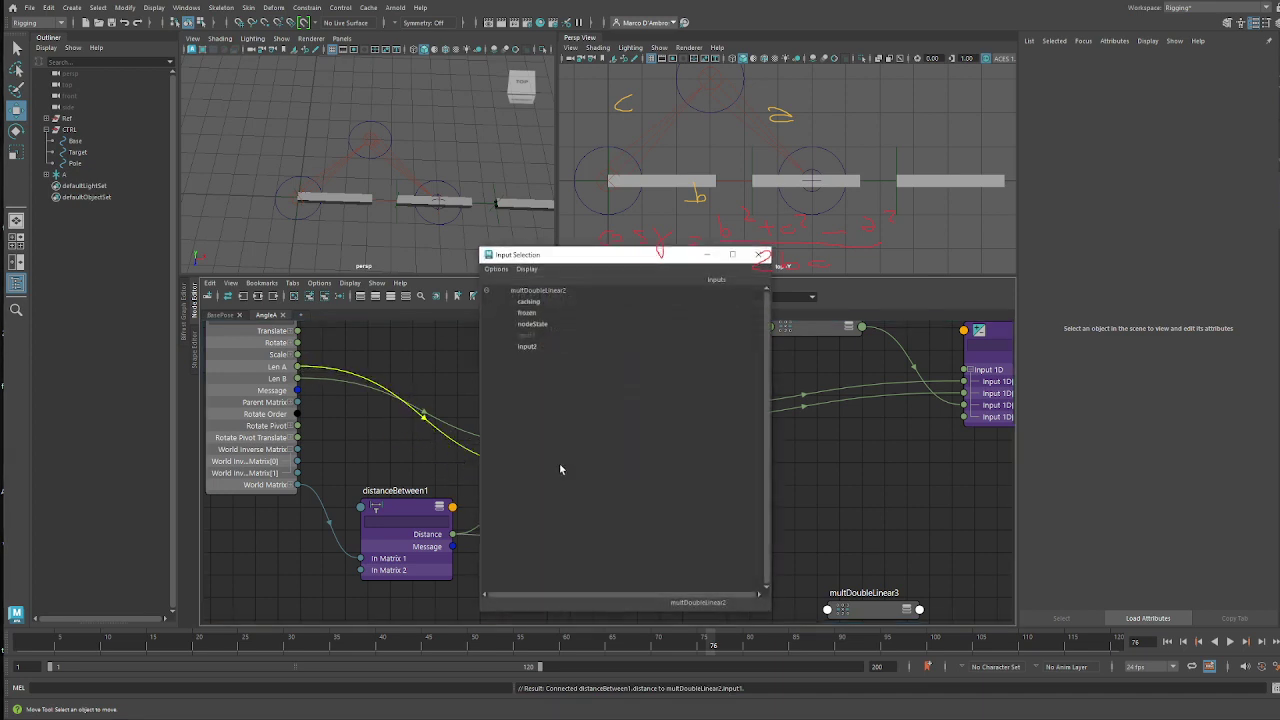
pyautogui.click(531, 348)
# - Align multDoubleLinear3 with multDoubleLinear2, feed multDoubleLinear2's output into its Input 1 and set its Input 2 to 2
pyautogui.keyDown('alt'); pyautogui.moveTo(906, 620); pyautogui.dragTo(754, 542, button='middle'); pyautogui.keyUp('alt')
pyautogui.moveTo(726, 534); pyautogui.dragTo(740, 513)
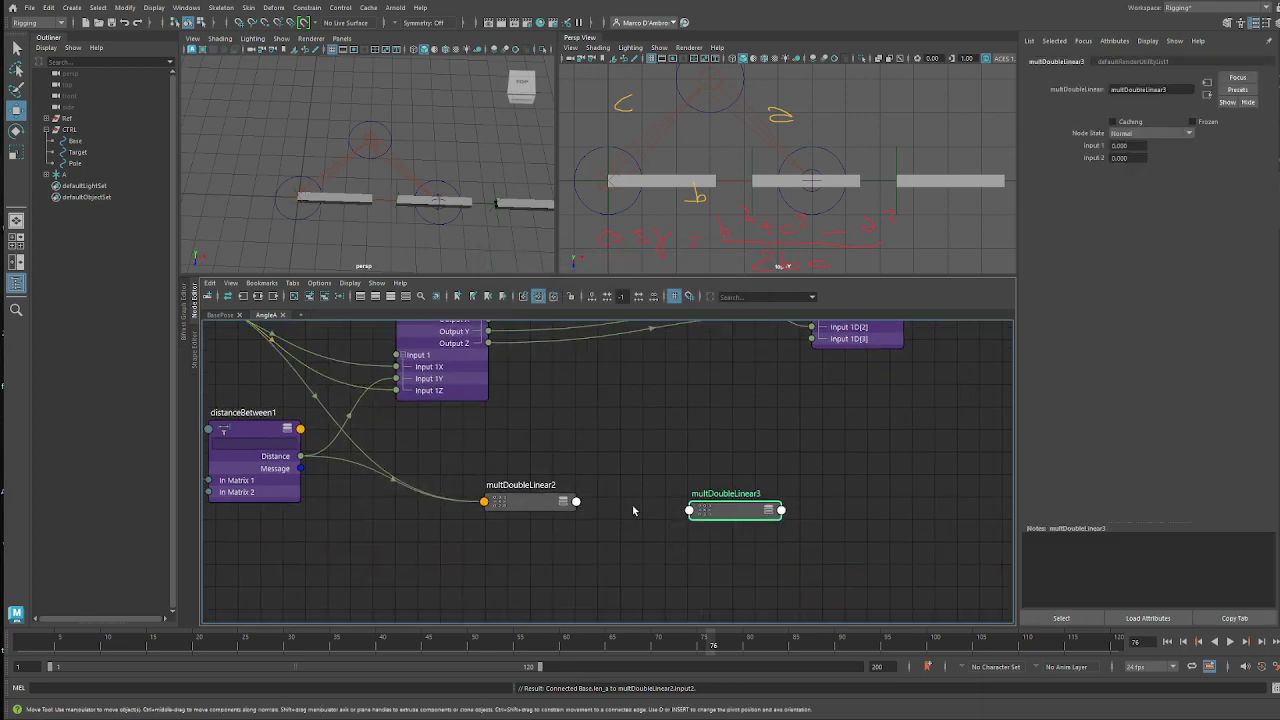
pyautogui.moveTo(576, 504); pyautogui.dragTo(730, 512)
pyautogui.click(532, 335)
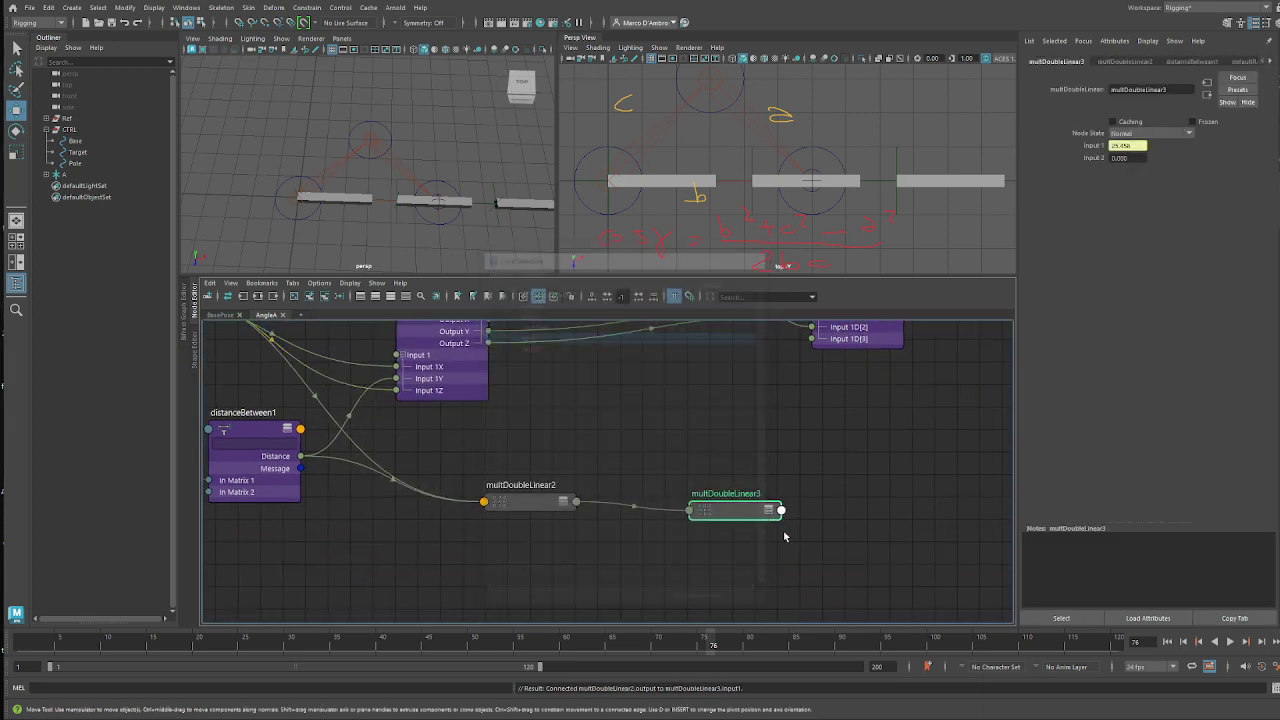
pyautogui.click(1119, 158)
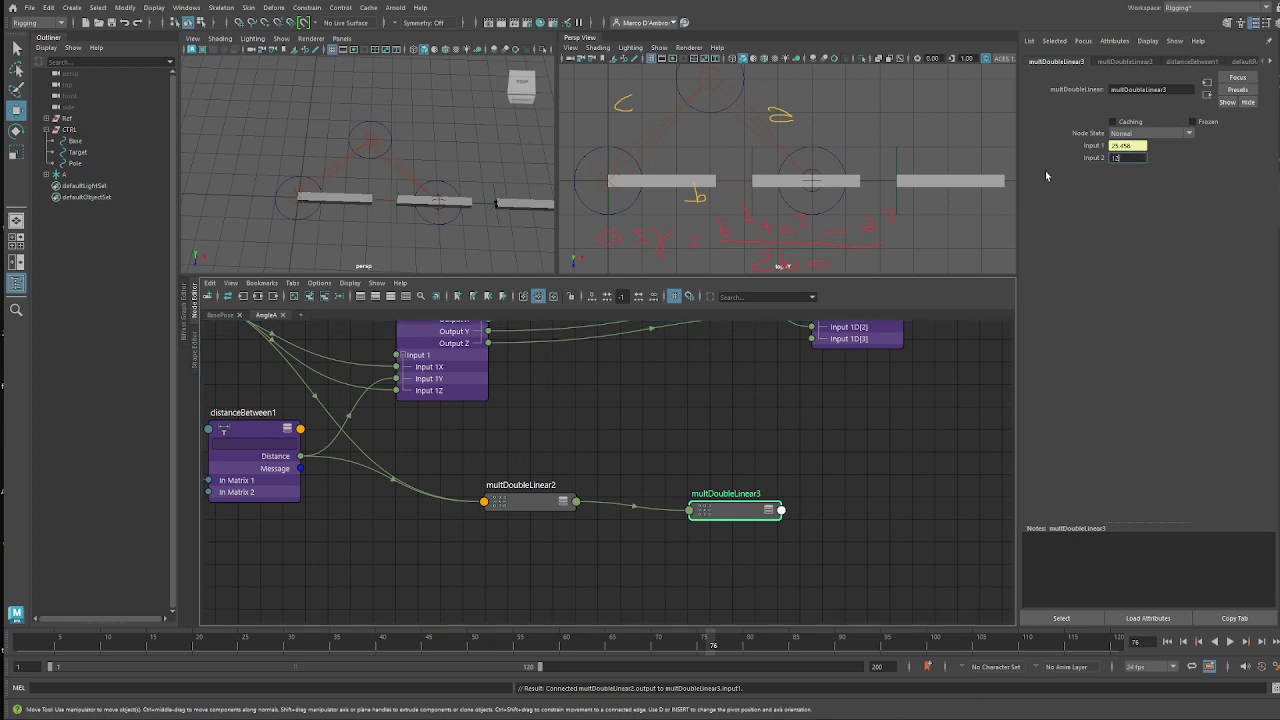
pyautogui.write('2')
pyautogui.press('Return')
# - Create a multiplyDivide node beyond plusMinusAverage1 and multDoubleLinear3, and set its operation to Divide
pyautogui.keyDown('alt'); pyautogui.moveTo(880, 390); pyautogui.dragTo(471, 470, button='middle'); pyautogui.keyUp('alt')
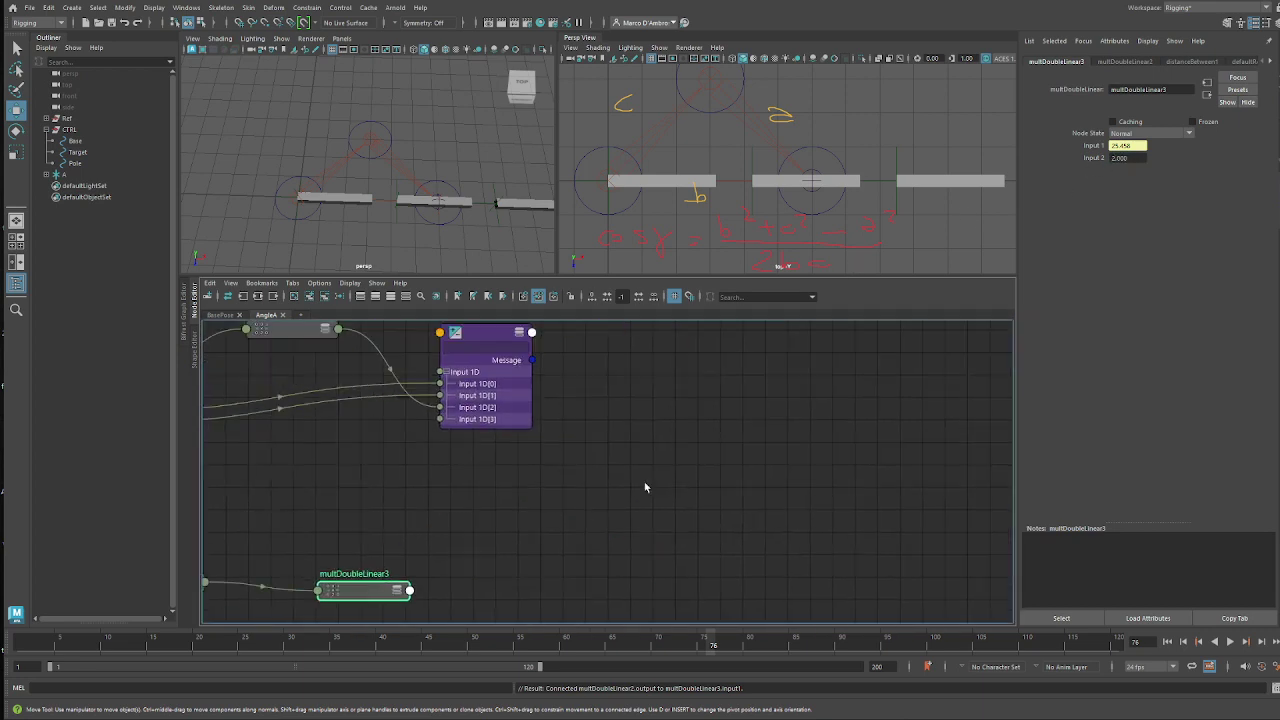
pyautogui.scroll(-1, 650, 481)
pyautogui.click(661, 427)
pyautogui.press('Tab')
pyautogui.write('mult')
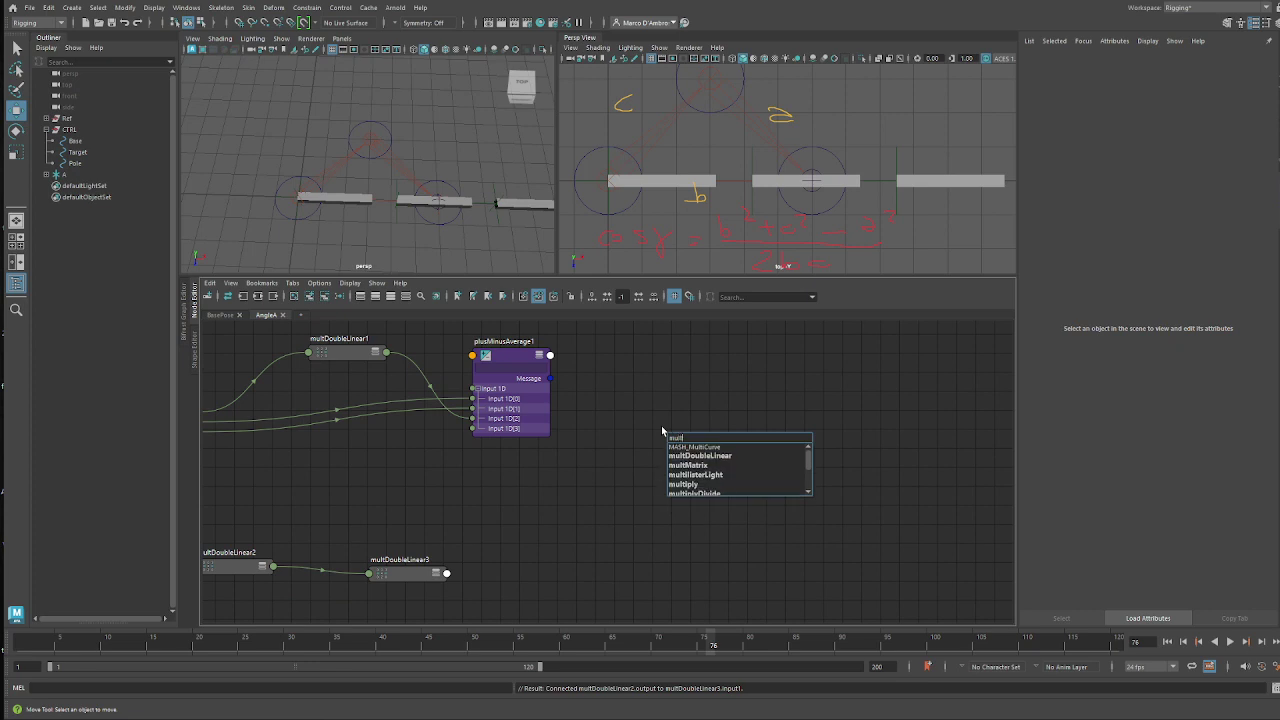
pyautogui.press('Down')
pyautogui.press('Down')
pyautogui.press('Down')
pyautogui.press('Down')
pyautogui.press('Return')
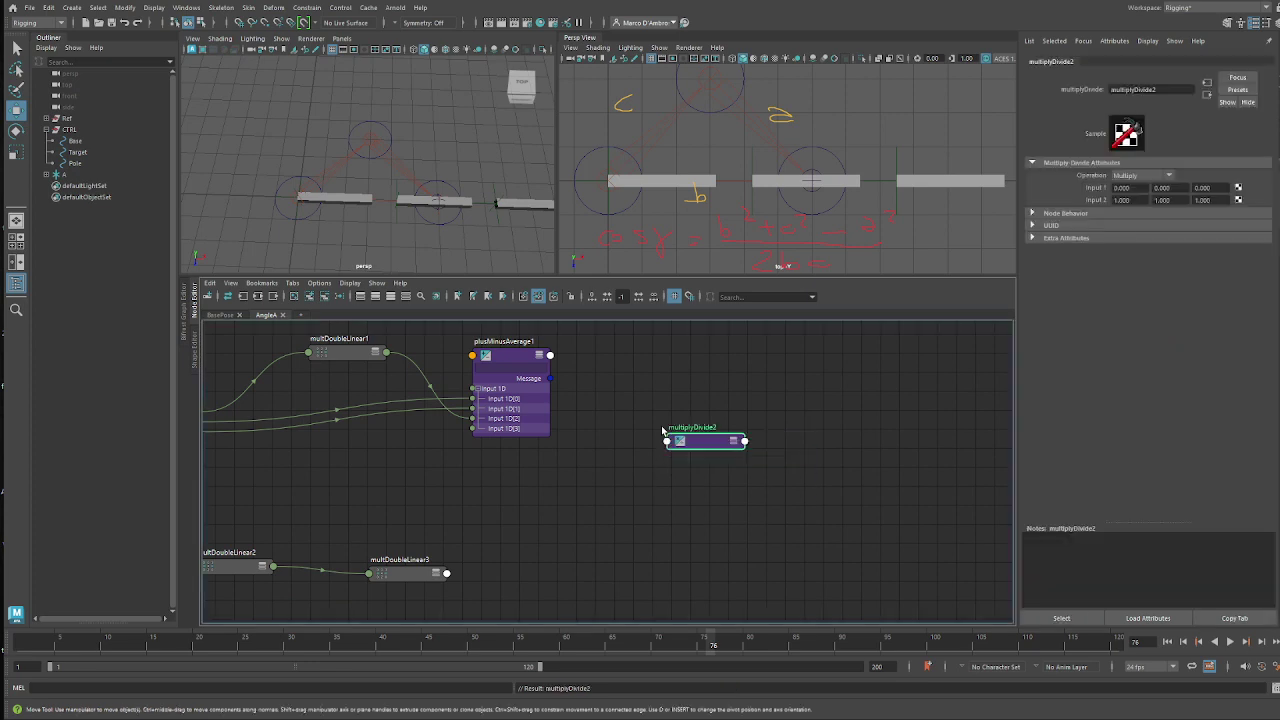
pyautogui.click(1140, 176)
pyautogui.click(1132, 207)
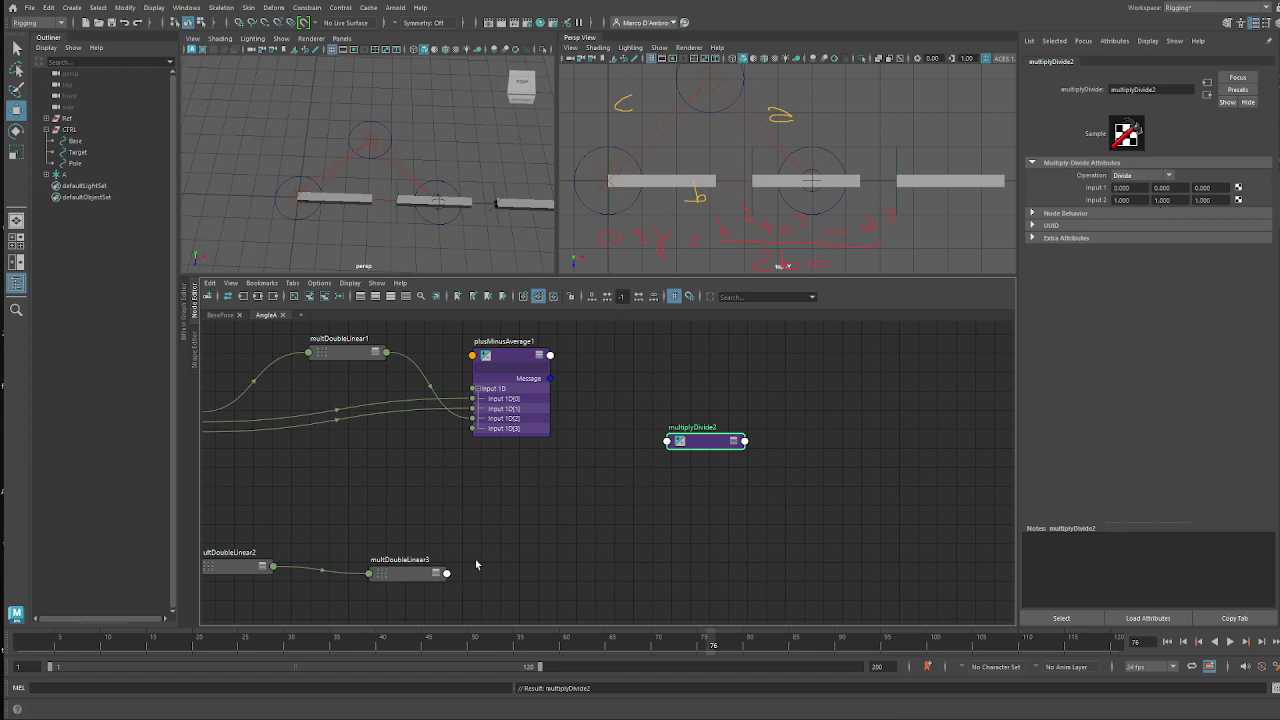
# - Shift multDoubleLinear3 closer to multiplyDivide2 and connect plusMinusAverage1's Output 1D to multiplyDivide2's Input 1X
pyautogui.moveTo(432, 576); pyautogui.dragTo(506, 561)
pyautogui.click(551, 355)
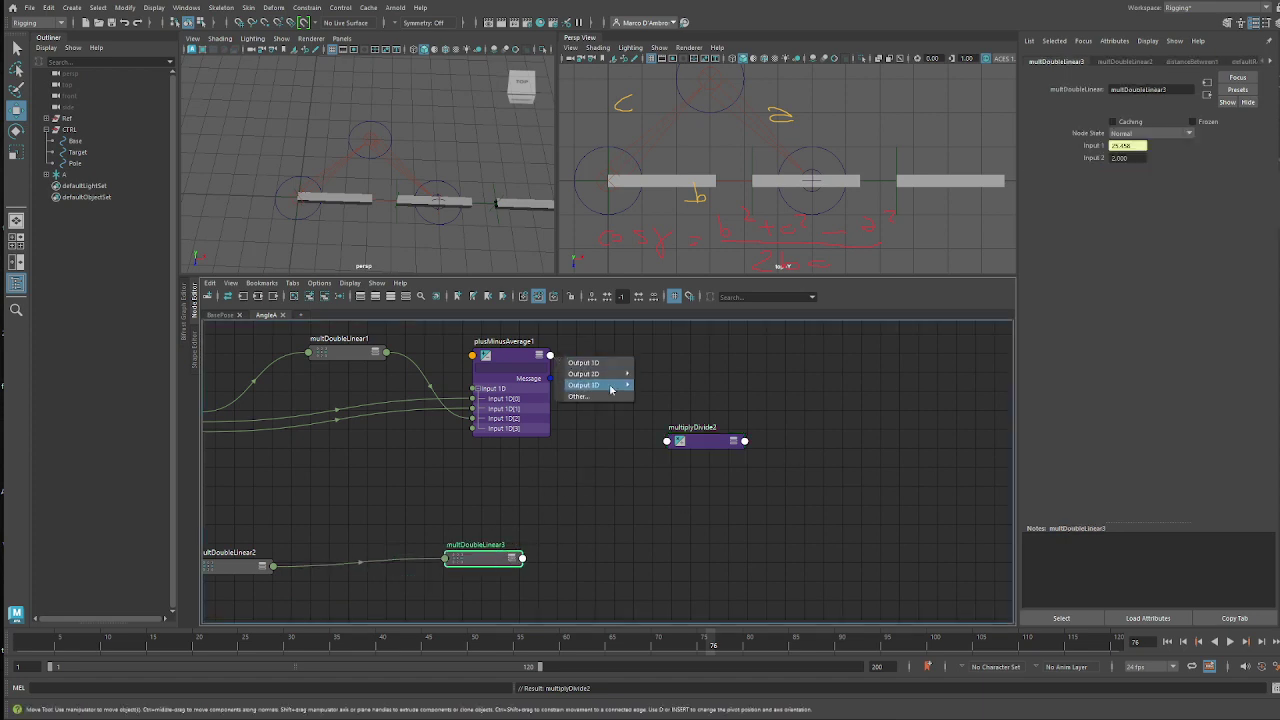
pyautogui.moveTo(620, 385)
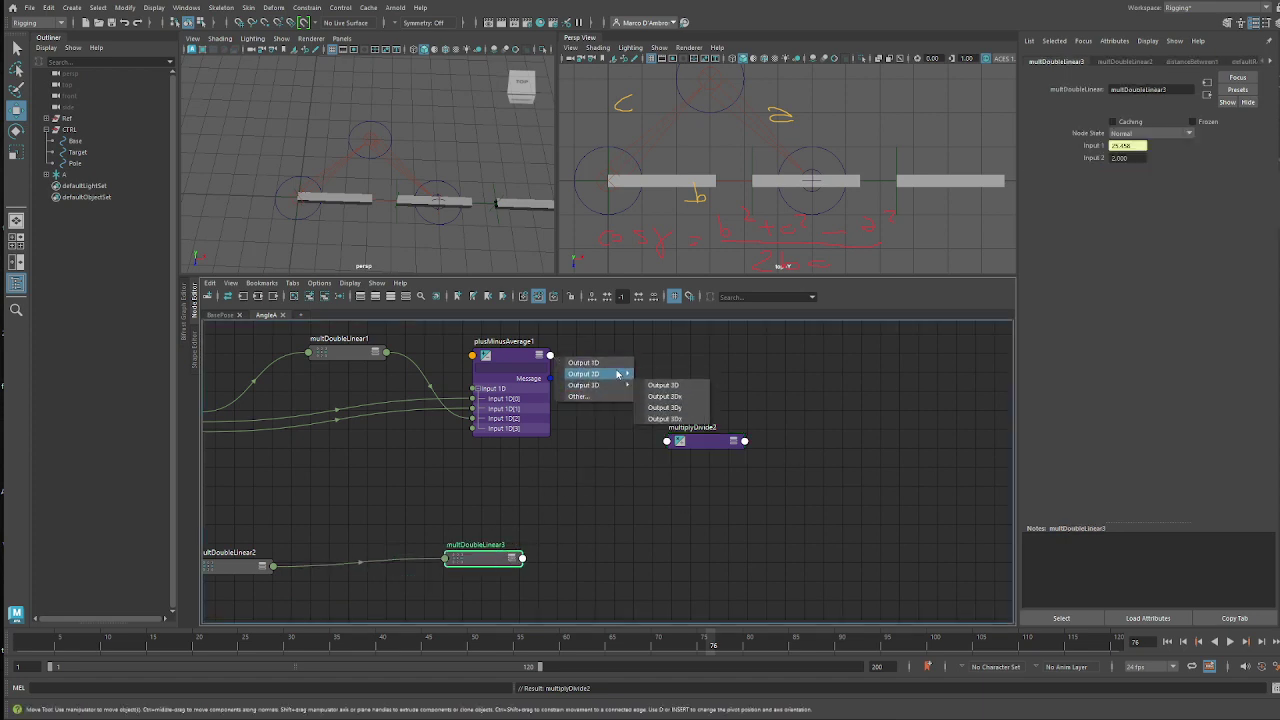
pyautogui.click(617, 362)
pyautogui.click(666, 441)
pyautogui.moveTo(690, 445)
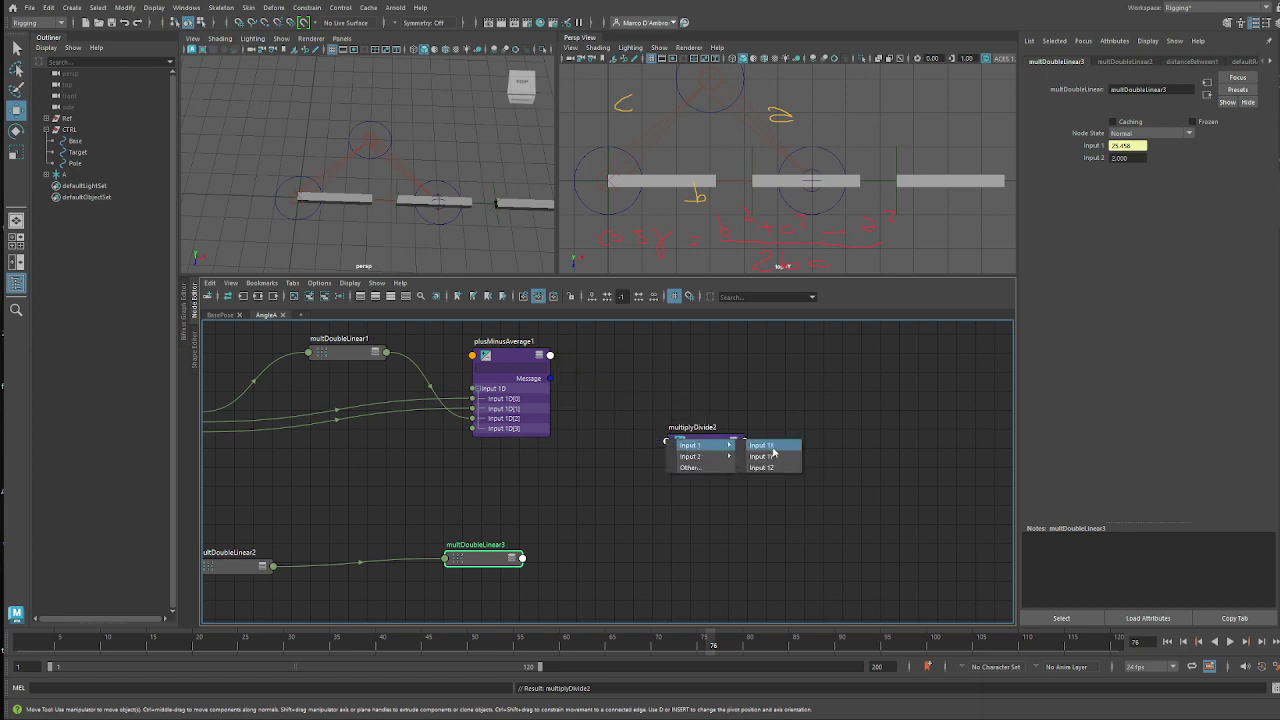
pyautogui.click(761, 445)
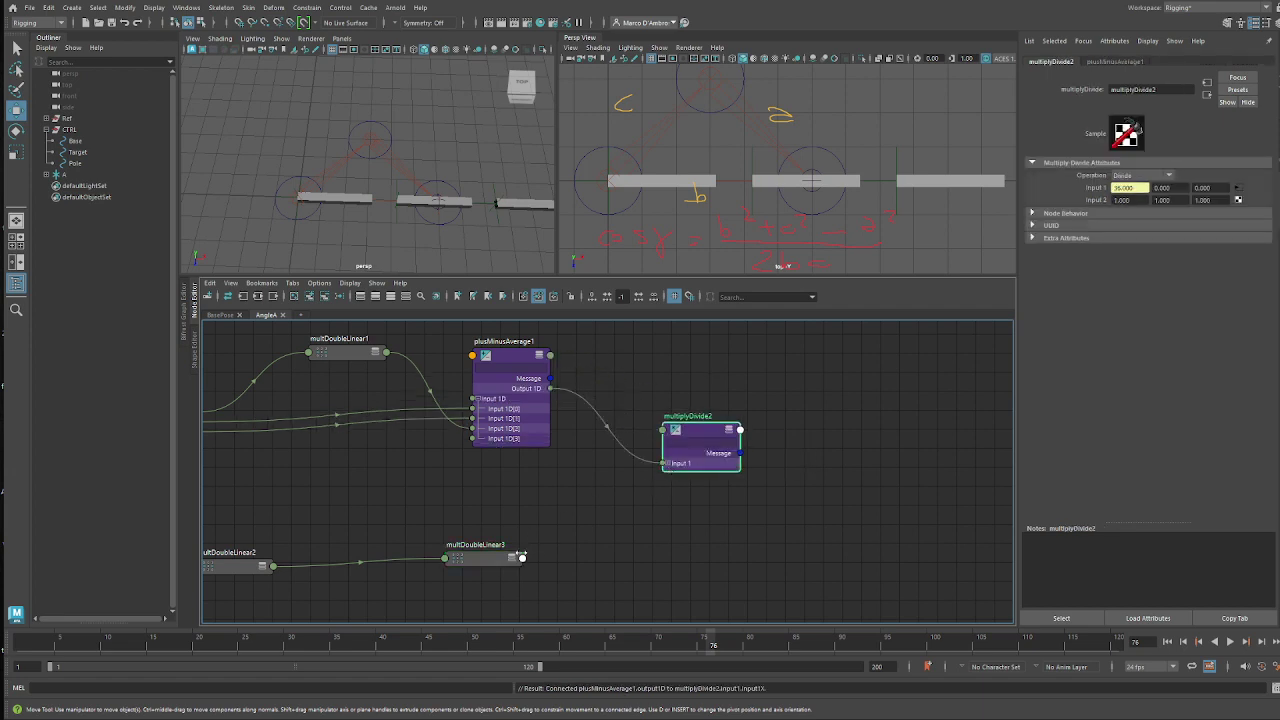
# - Connect multDoubleLinear3's output to Input 2X of multiplyDivide2
pyautogui.click(521, 558)
pyautogui.click(668, 430)
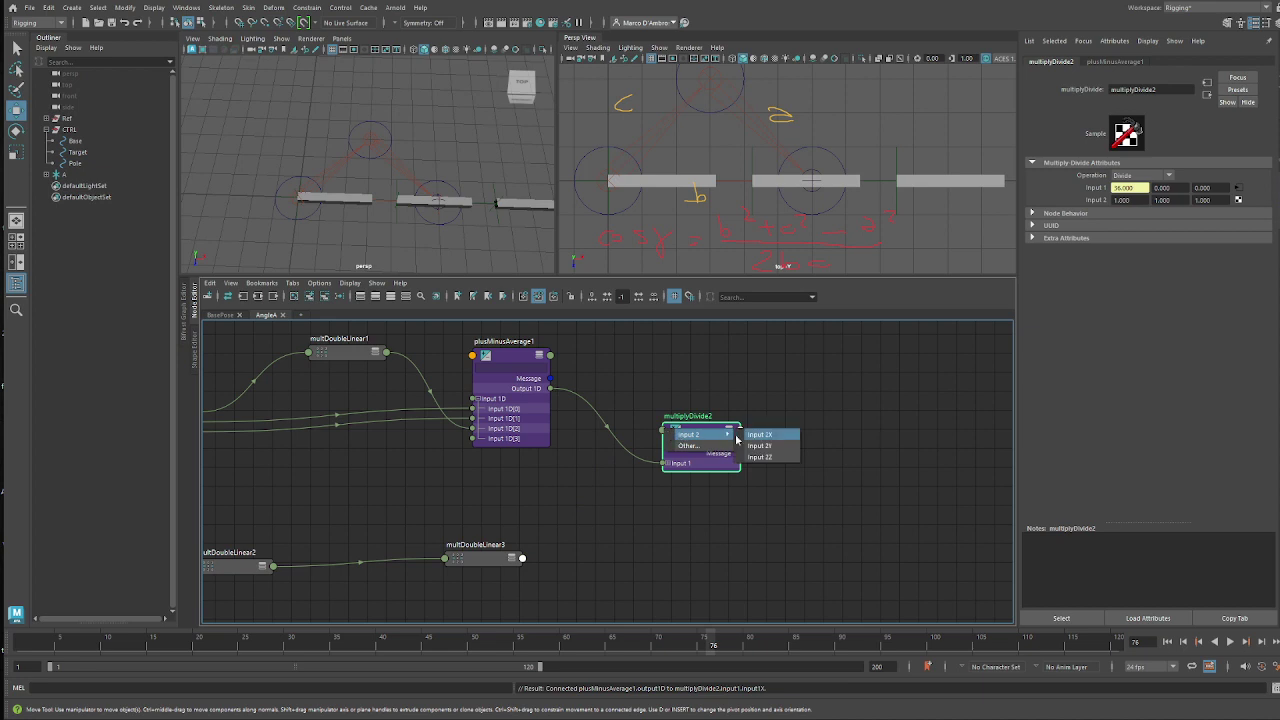
pyautogui.click(760, 434)
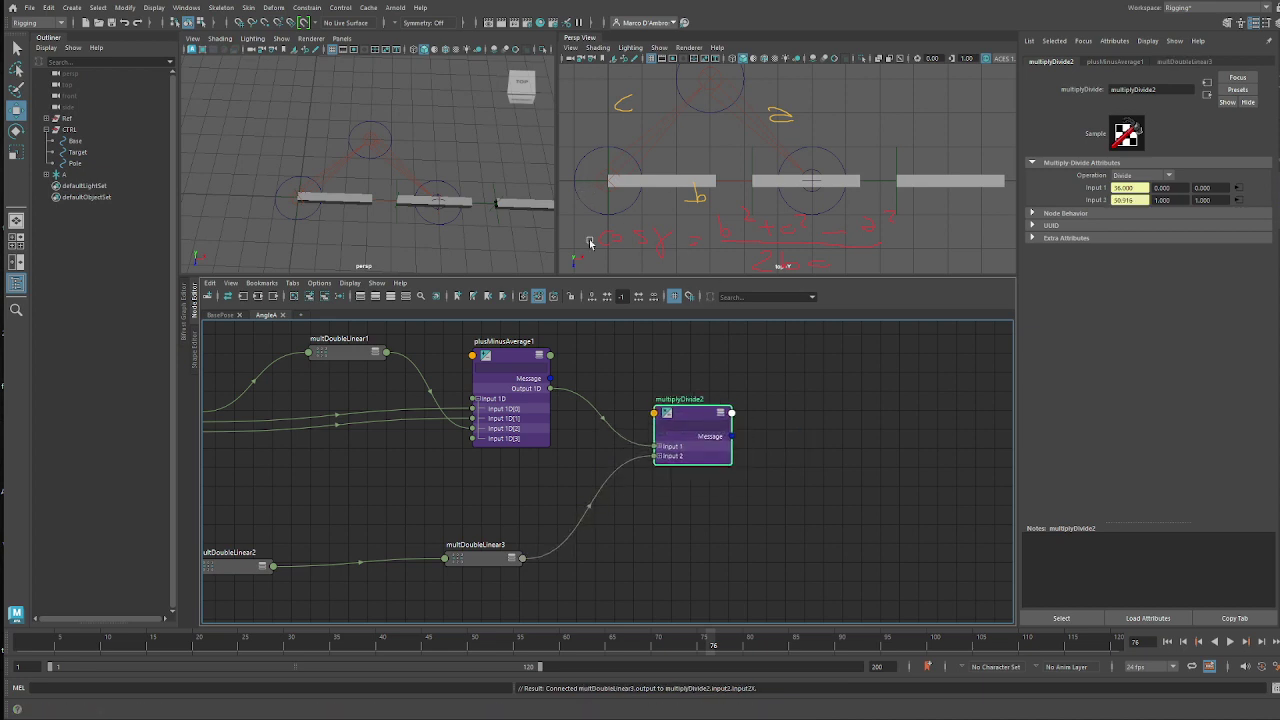
pyautogui.moveTo(777, 387); pyautogui.dragTo(684, 408, button='middle')
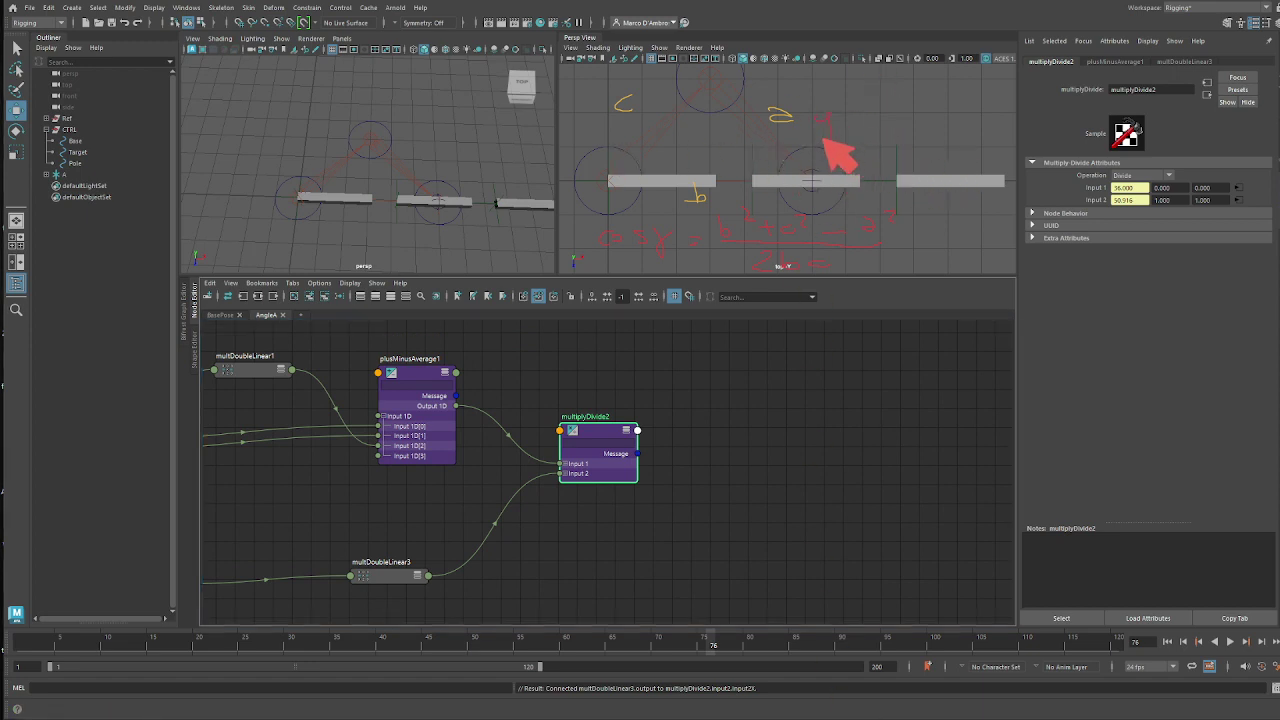
pyautogui.moveTo(865, 122)
pyautogui.mouseDown()
pyautogui.moveTo(867, 98)
pyautogui.moveTo(1038, 88)
pyautogui.mouseUp()
pyautogui.moveTo(893, 129); pyautogui.dragTo(913, 140)
pyautogui.moveTo(932, 125); pyautogui.dragTo(988, 130)
pyautogui.moveTo(989, 117)
pyautogui.mouseDown()
pyautogui.moveTo(975, 130)
pyautogui.moveTo(1037, 104)
pyautogui.mouseUp()
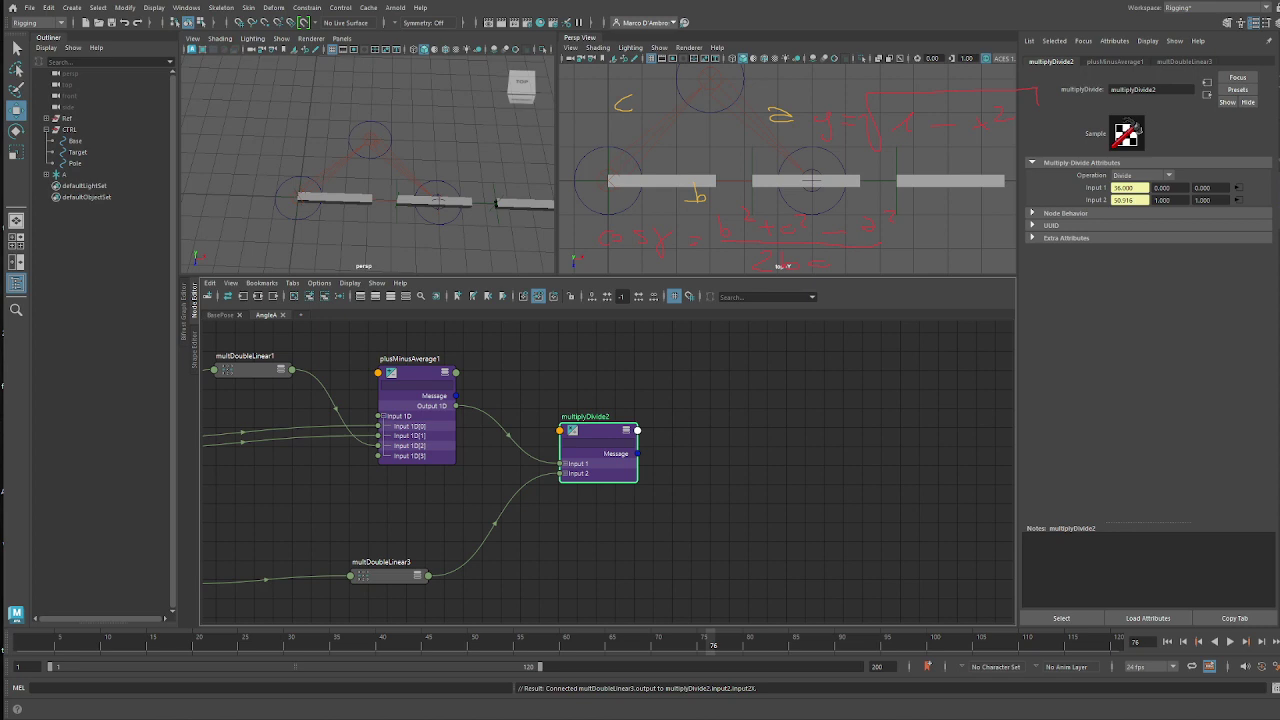
# - Create another multDoubleLinear node to the right of multiplyDivide2
pyautogui.keyDown('alt'); pyautogui.moveTo(668, 434); pyautogui.dragTo(511, 440, button='middle'); pyautogui.keyUp('alt')
pyautogui.moveTo(451, 442); pyautogui.dragTo(457, 433)
pyautogui.keyDown('alt'); pyautogui.moveTo(634, 446); pyautogui.dragTo(607, 455, button='middle'); pyautogui.keyUp('alt')
pyautogui.scroll(1, 617, 472)
pyautogui.press('Tab')
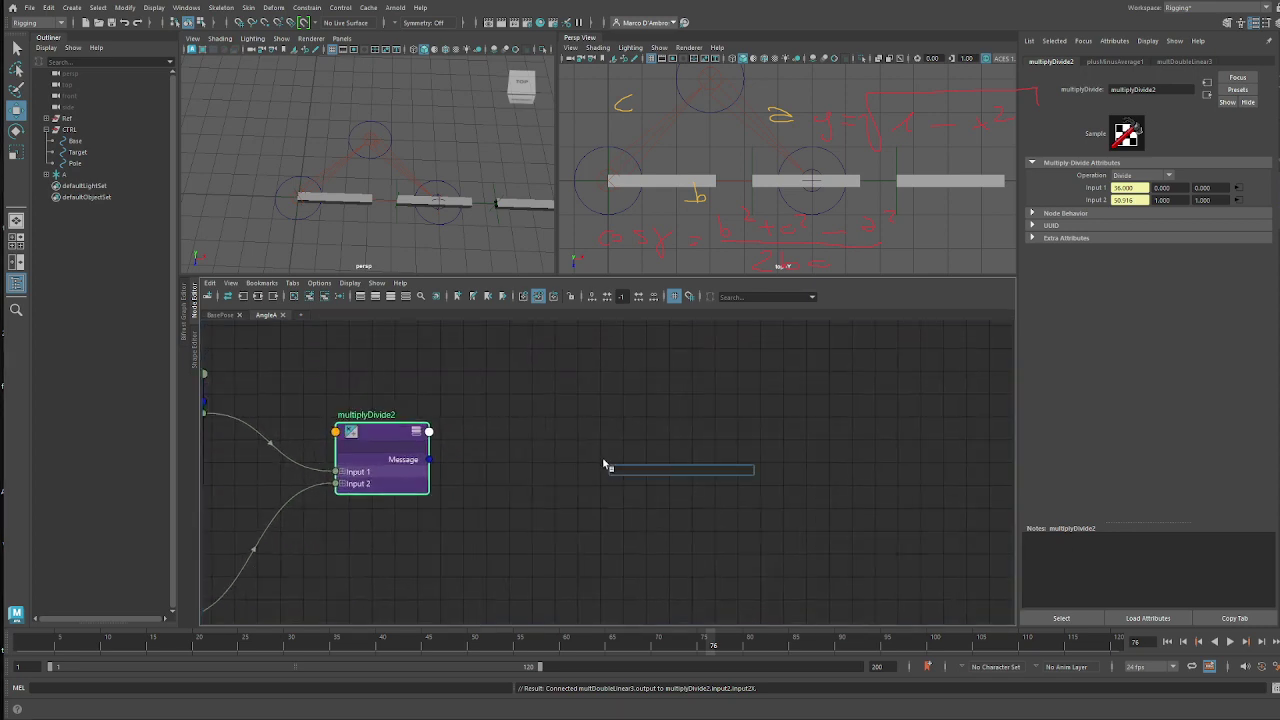
pyautogui.write('mult')
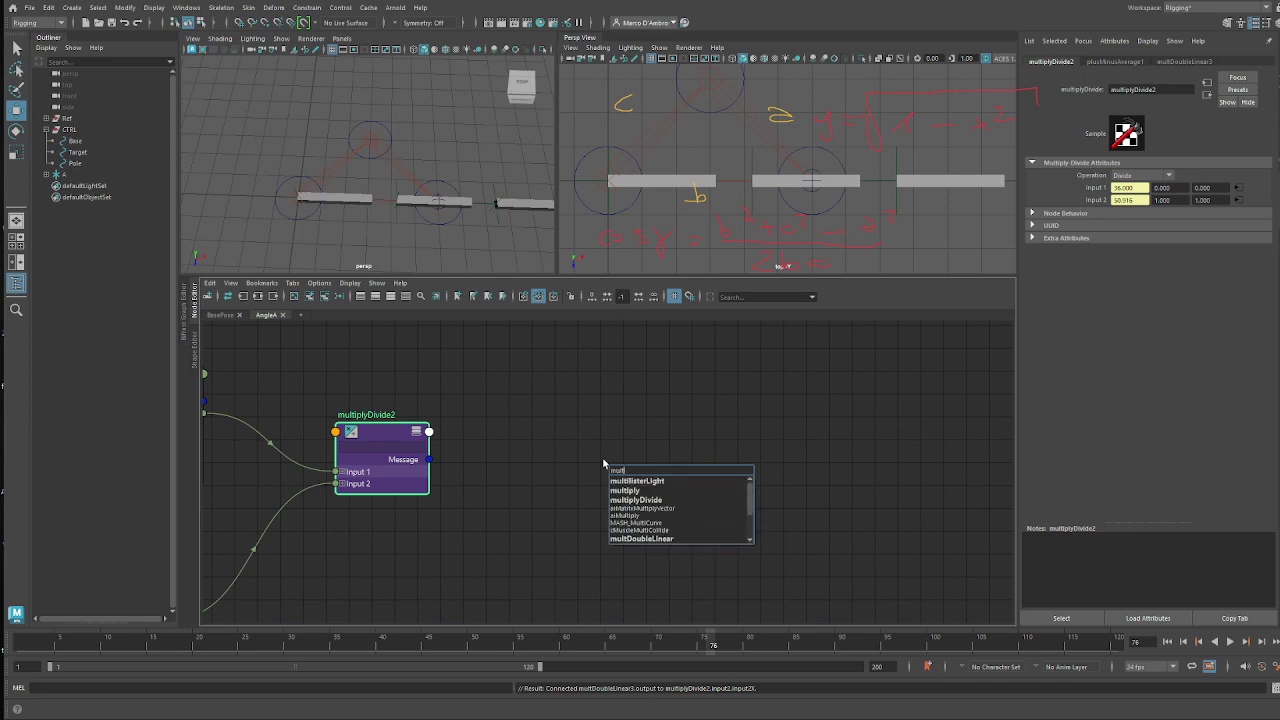
pyautogui.press('Down')
pyautogui.press('Down')
pyautogui.press('Down')
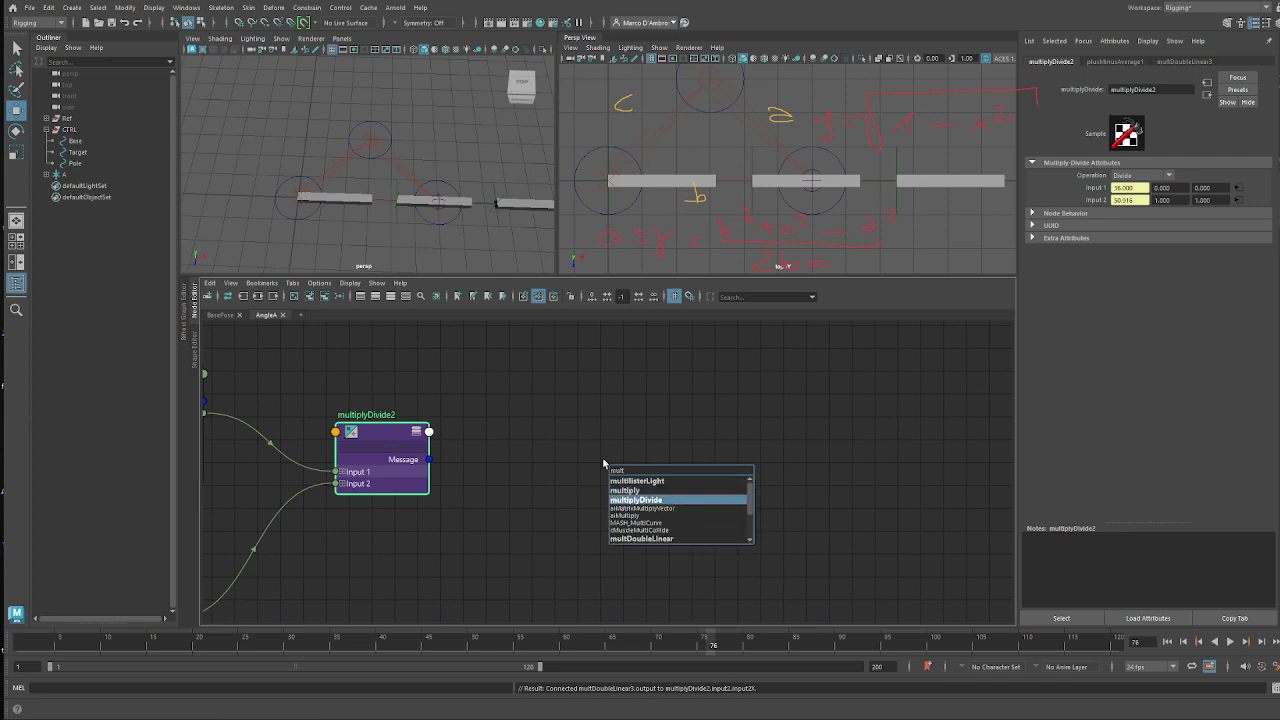
pyautogui.press('Down')
pyautogui.press('Down')
pyautogui.press('Down')
pyautogui.press('Down')
pyautogui.press('Down')
pyautogui.press('Return')
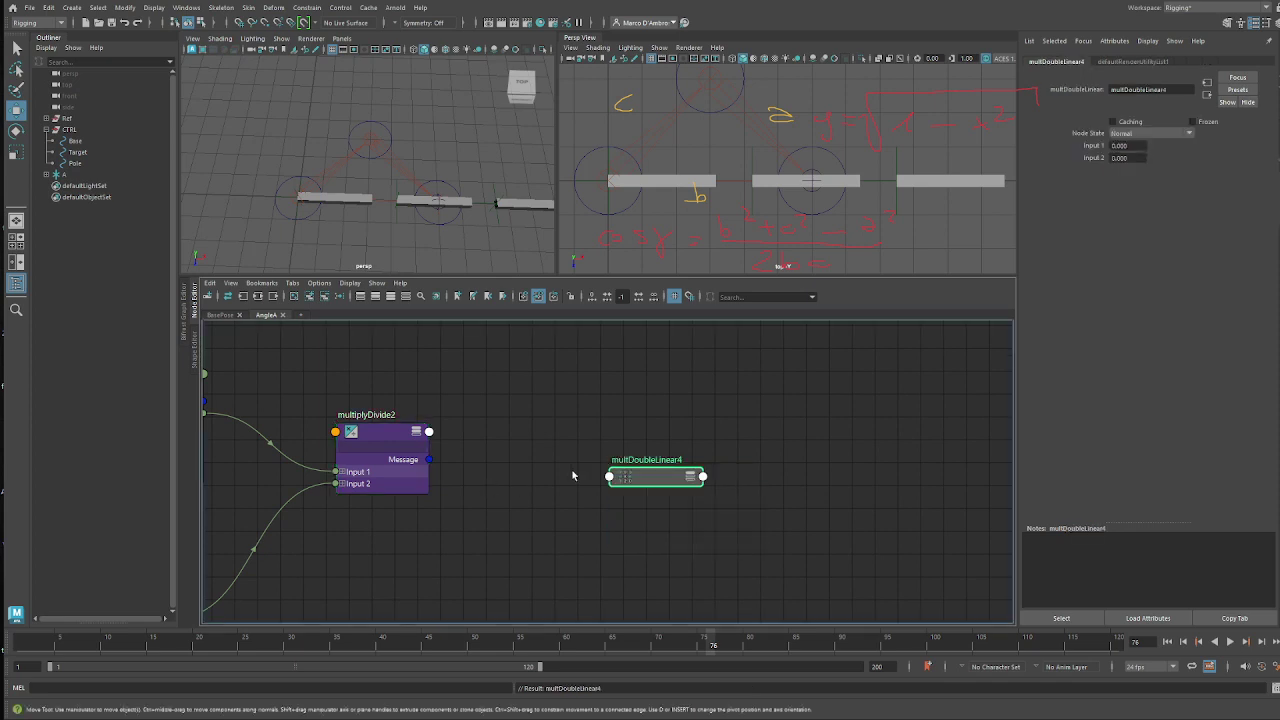
# - Connect multiplyDivide2's Output X to both Input 1 and Input 2 of multDoubleLinear4 to square the cosine
pyautogui.keyDown('alt'); pyautogui.moveTo(579, 493); pyautogui.dragTo(577, 505, button='middle'); pyautogui.keyUp('alt')
pyautogui.click(427, 444)
pyautogui.moveTo(457, 466)
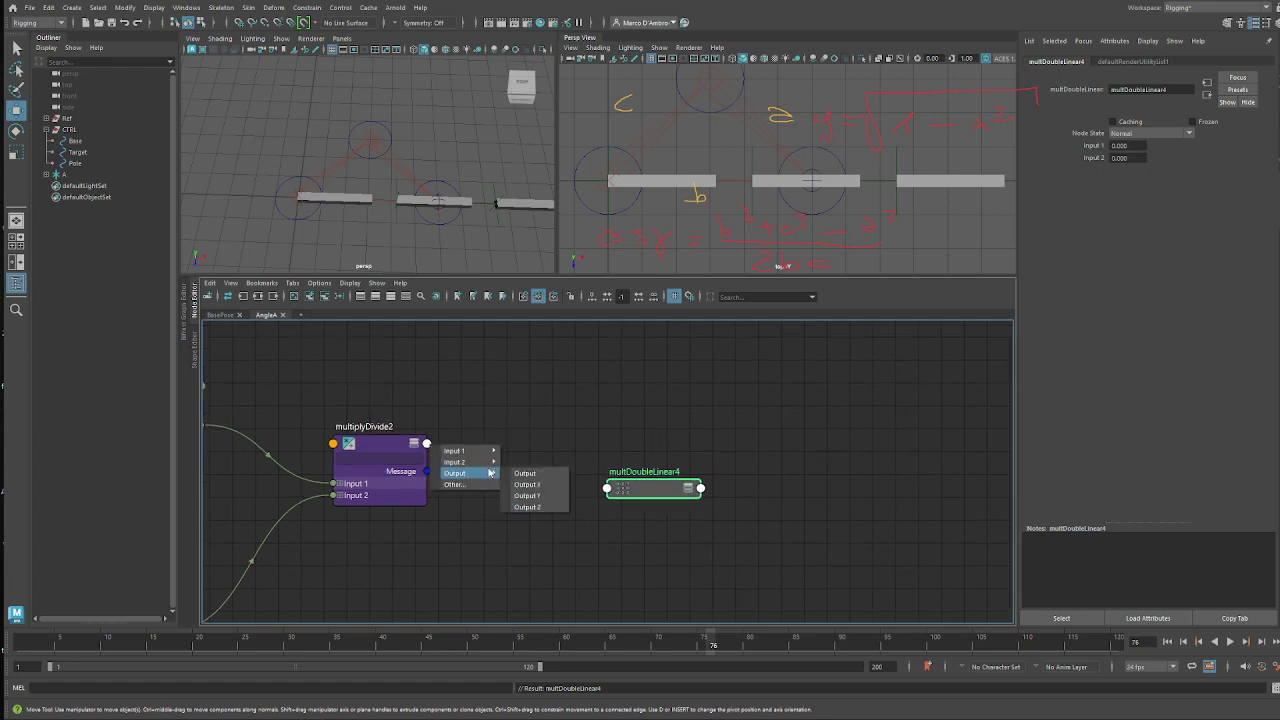
pyautogui.click(534, 478)
pyautogui.click(607, 488)
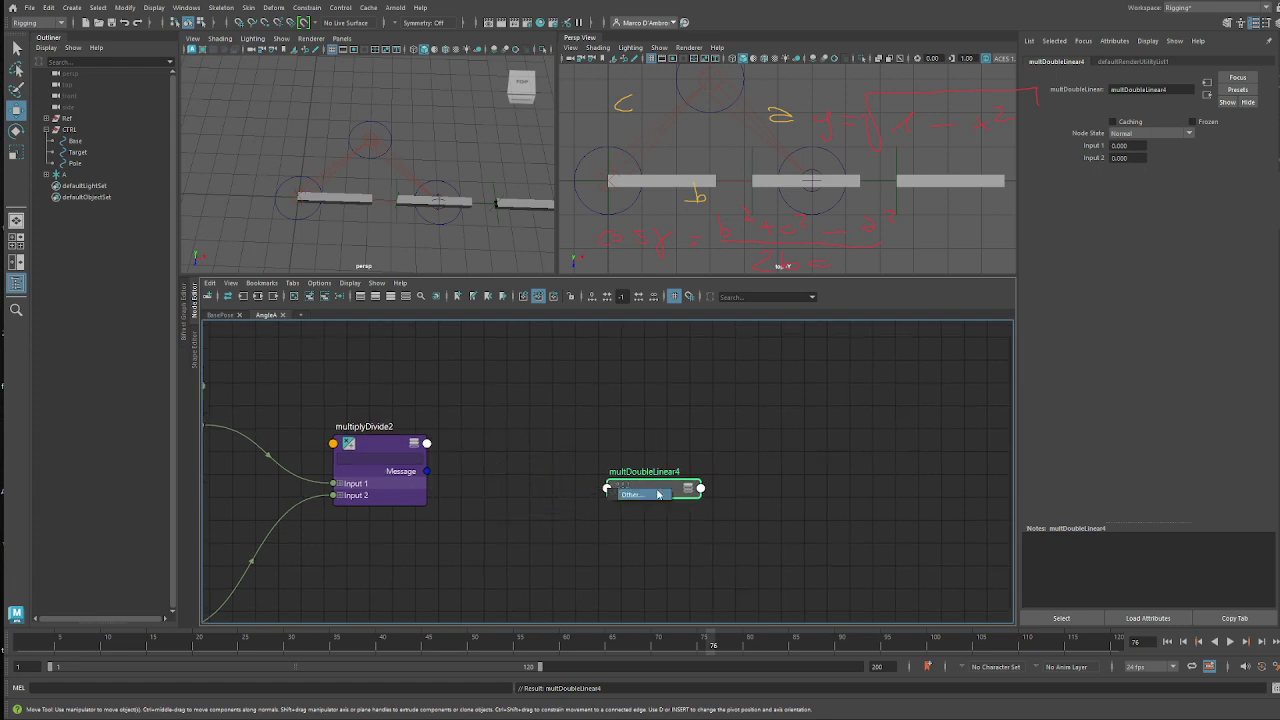
pyautogui.click(555, 338)
pyautogui.press('2')
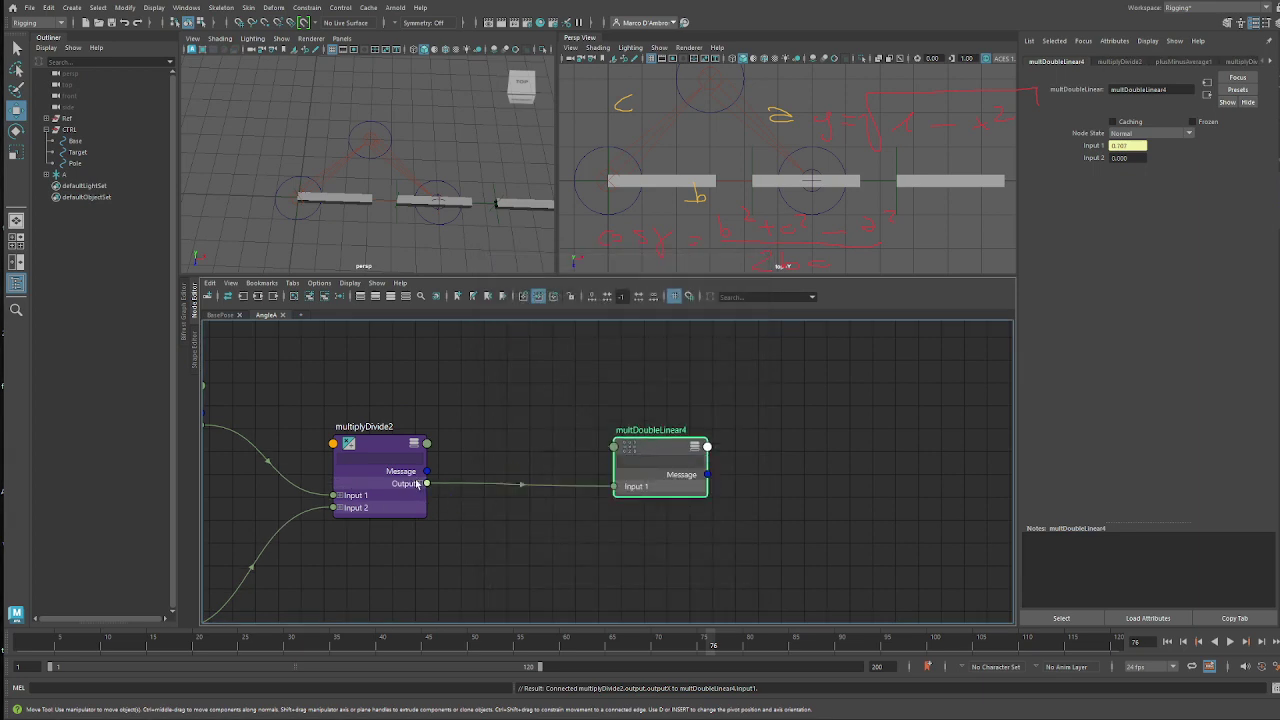
pyautogui.click(418, 484)
pyautogui.moveTo(428, 495); pyautogui.dragTo(668, 462)
pyautogui.click(527, 346)
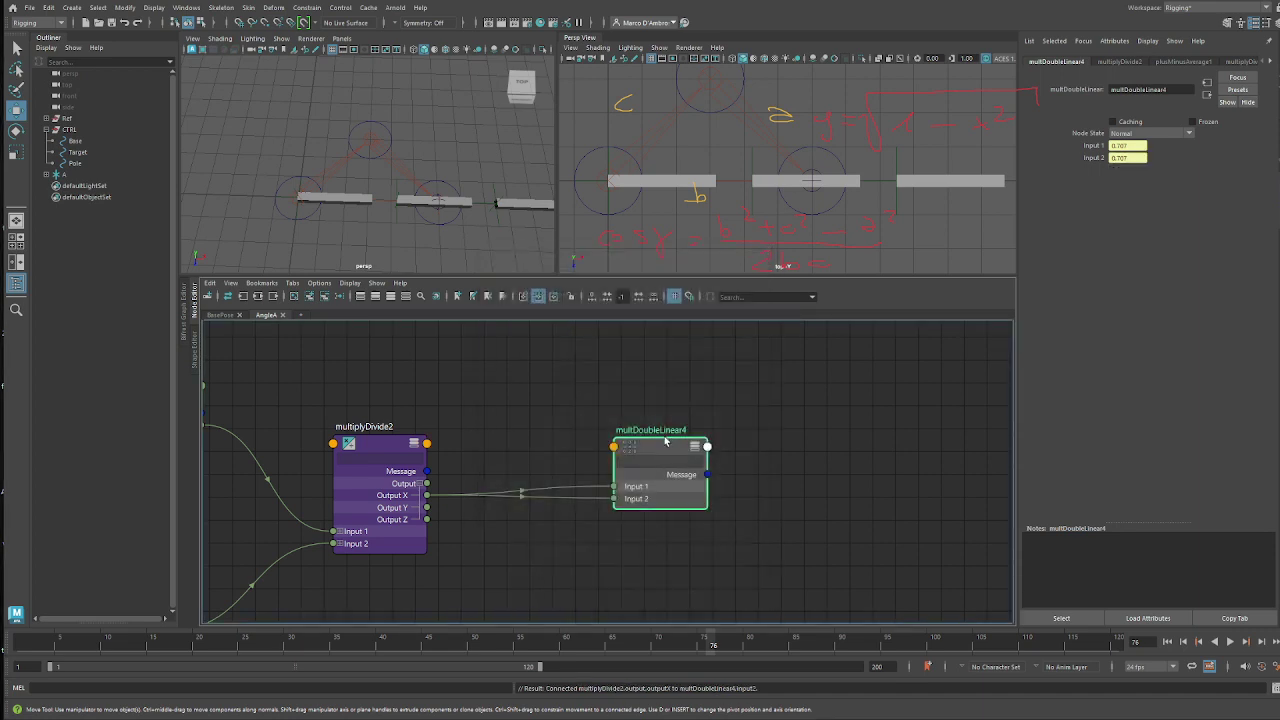
# - Create a plusMinusAverage node after multDoubleLinear4 and connect multDoubleLinear4's Output to its Input 1D[0]
pyautogui.press('Tab')
pyautogui.write('plus')
pyautogui.press('Return')
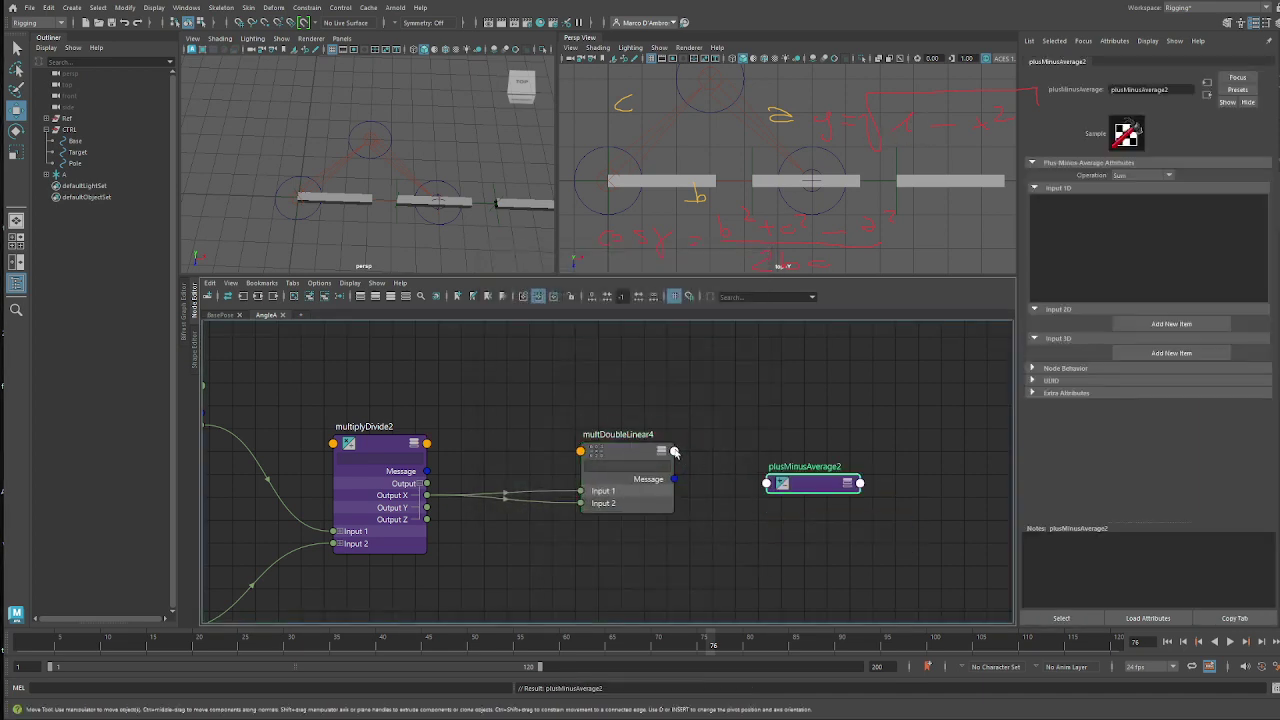
pyautogui.moveTo(674, 451); pyautogui.dragTo(768, 487)
pyautogui.click(878, 490)
pyautogui.click(789, 472)
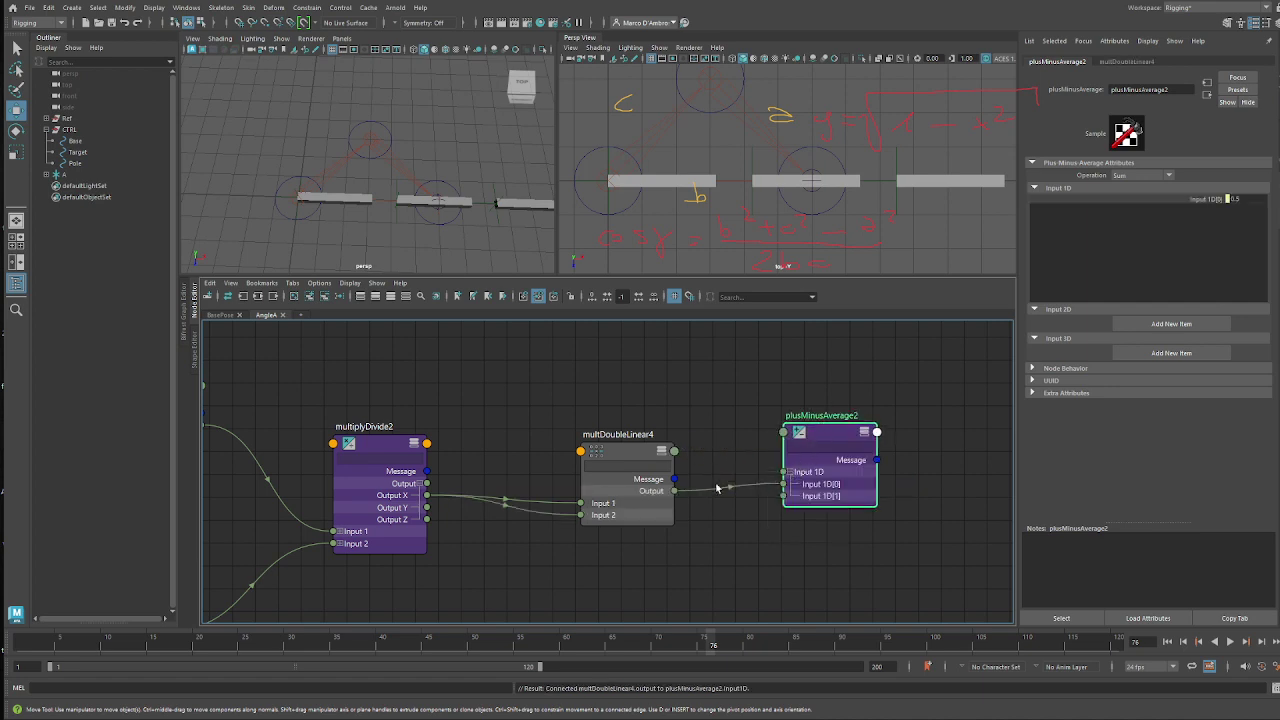
# - Connect multDoubleLinear4's Output to plusMinusAverage2's Input 1D[1] and delete its connection into Input 1D[0]
pyautogui.moveTo(677, 492); pyautogui.dragTo(784, 496)
pyautogui.click(778, 465)
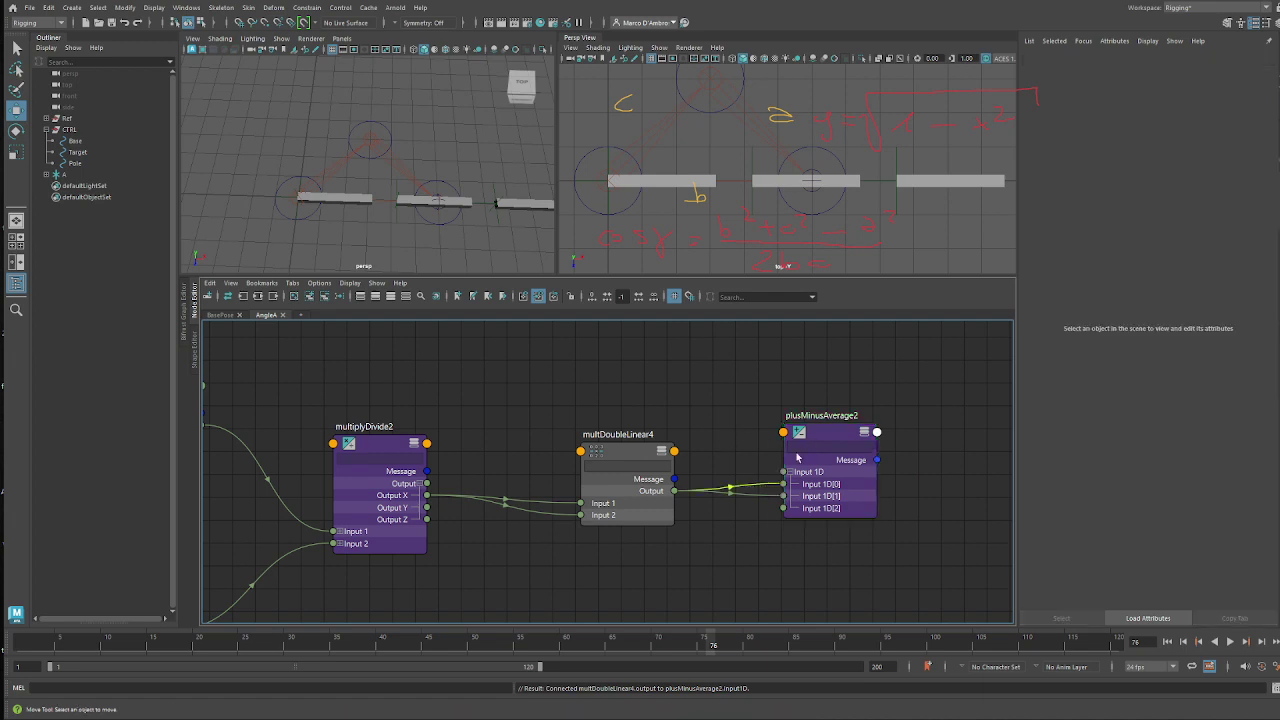
pyautogui.press('Delete')
# - Set plusMinusAverage2's Input 1D[0] to 1 and its operation to Subtract
pyautogui.click(831, 441)
pyautogui.doubleClick(1246, 201)
pyautogui.press('Return')
pyautogui.doubleClick(1246, 201)
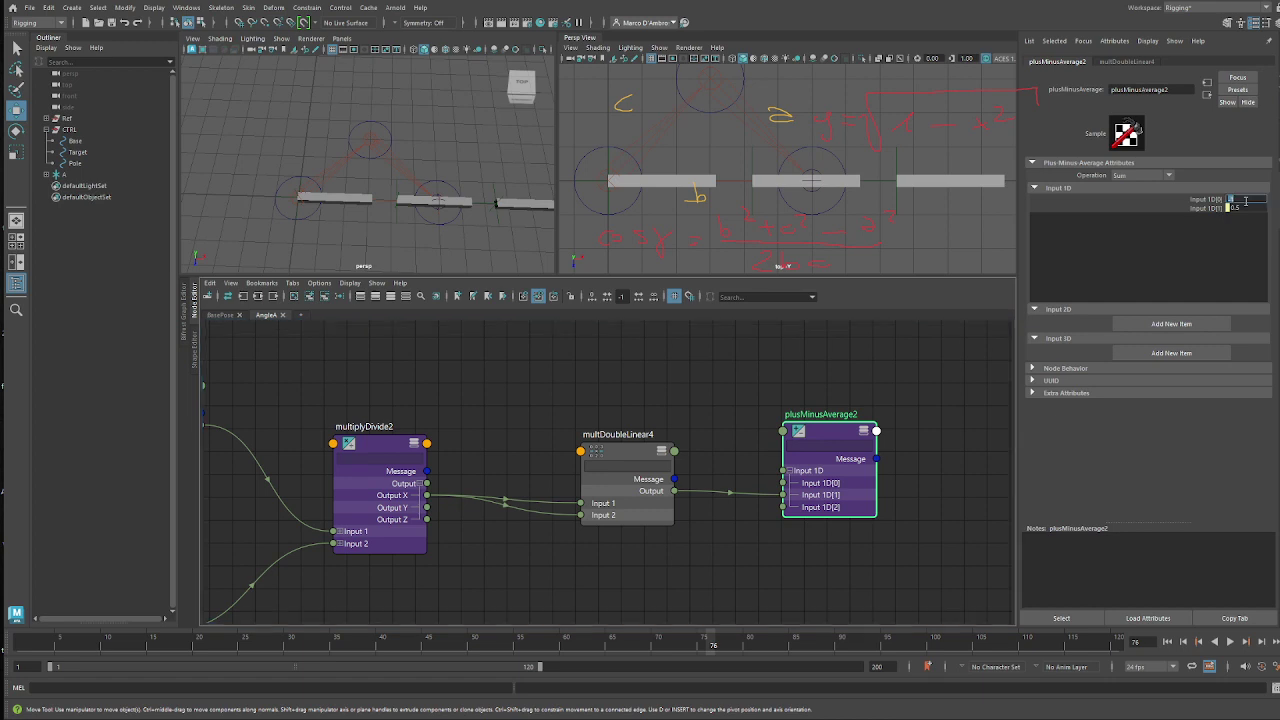
pyautogui.press('Return')
pyautogui.click(1160, 178)
pyautogui.click(1147, 209)
# - Nudge plusMinusAverage2 into place and create a multiplyDivide node to its right
pyautogui.keyDown('alt'); pyautogui.moveTo(775, 380); pyautogui.dragTo(583, 414, button='middle'); pyautogui.keyUp('alt')
pyautogui.click(802, 416)
pyautogui.keyDown('alt'); pyautogui.moveTo(802, 416); pyautogui.dragTo(712, 380, button='middle'); pyautogui.keyUp('alt')
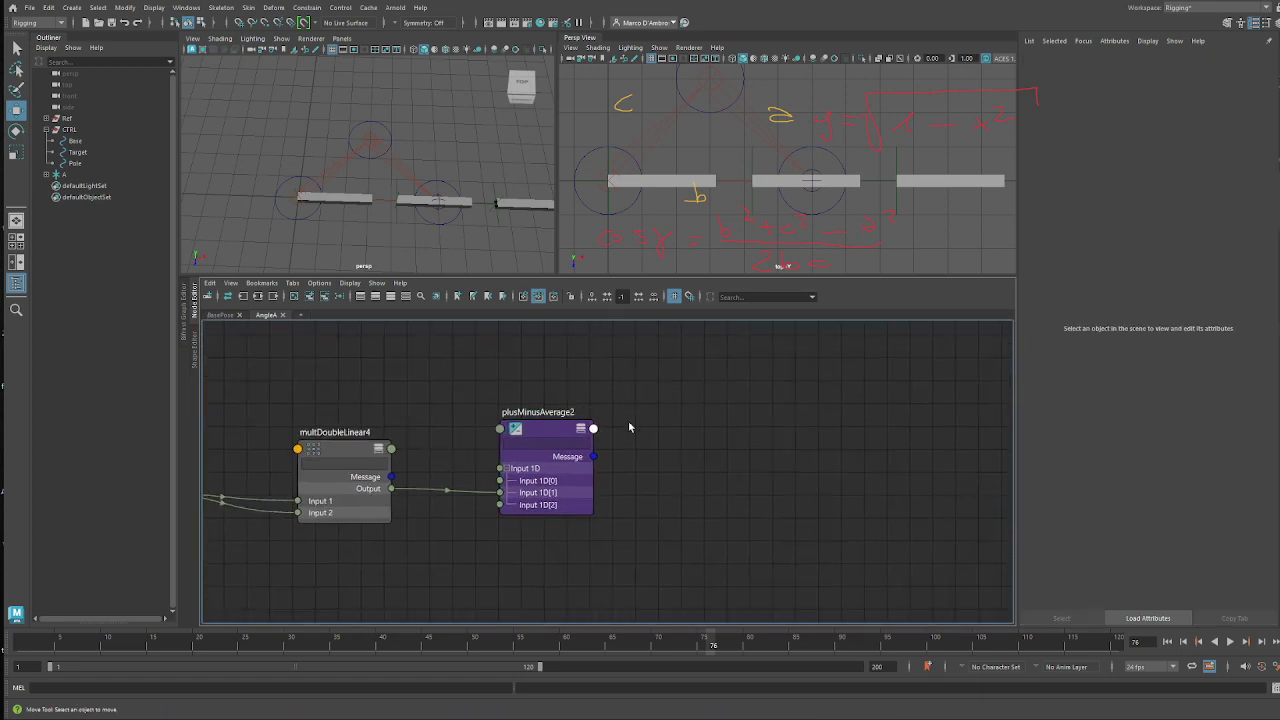
pyautogui.moveTo(522, 439); pyautogui.dragTo(515, 429)
pyautogui.click(677, 452)
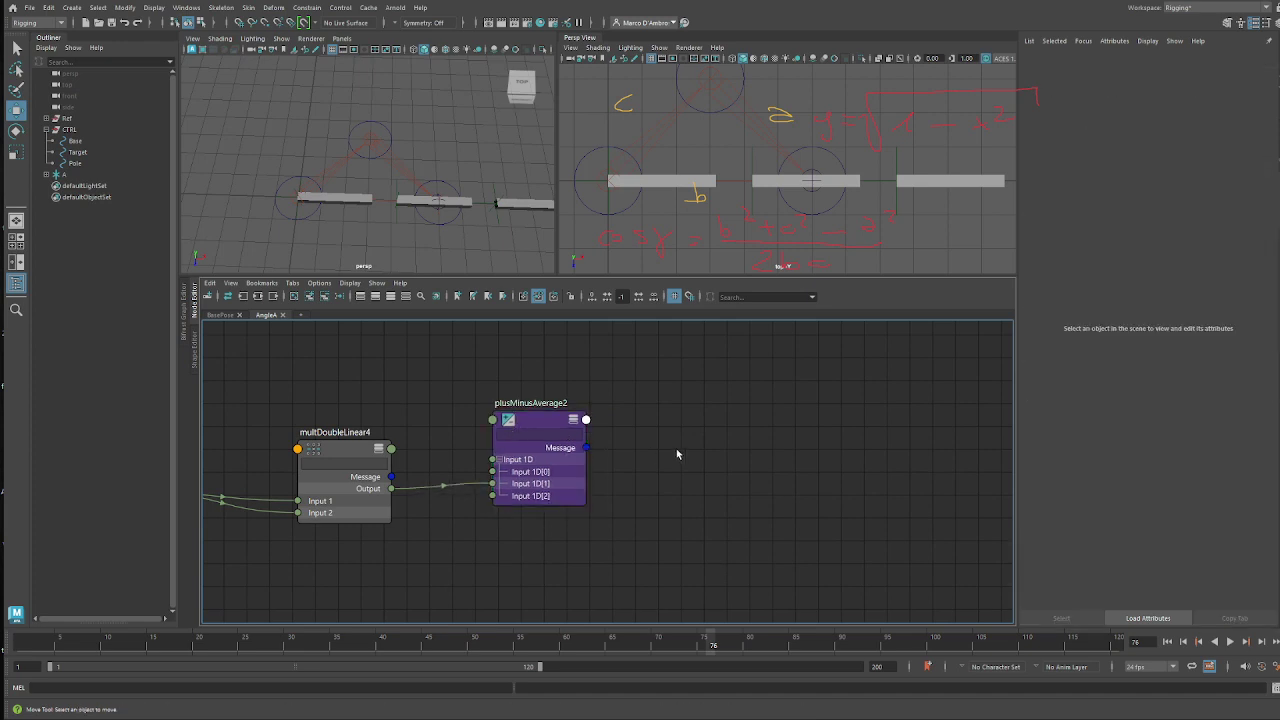
pyautogui.press('Tab')
pyautogui.write('mult')
pyautogui.press('Down')
pyautogui.press('Down')
pyautogui.press('Down')
pyautogui.press('Down')
pyautogui.press('Down')
pyautogui.press('Down')
pyautogui.press('Return')
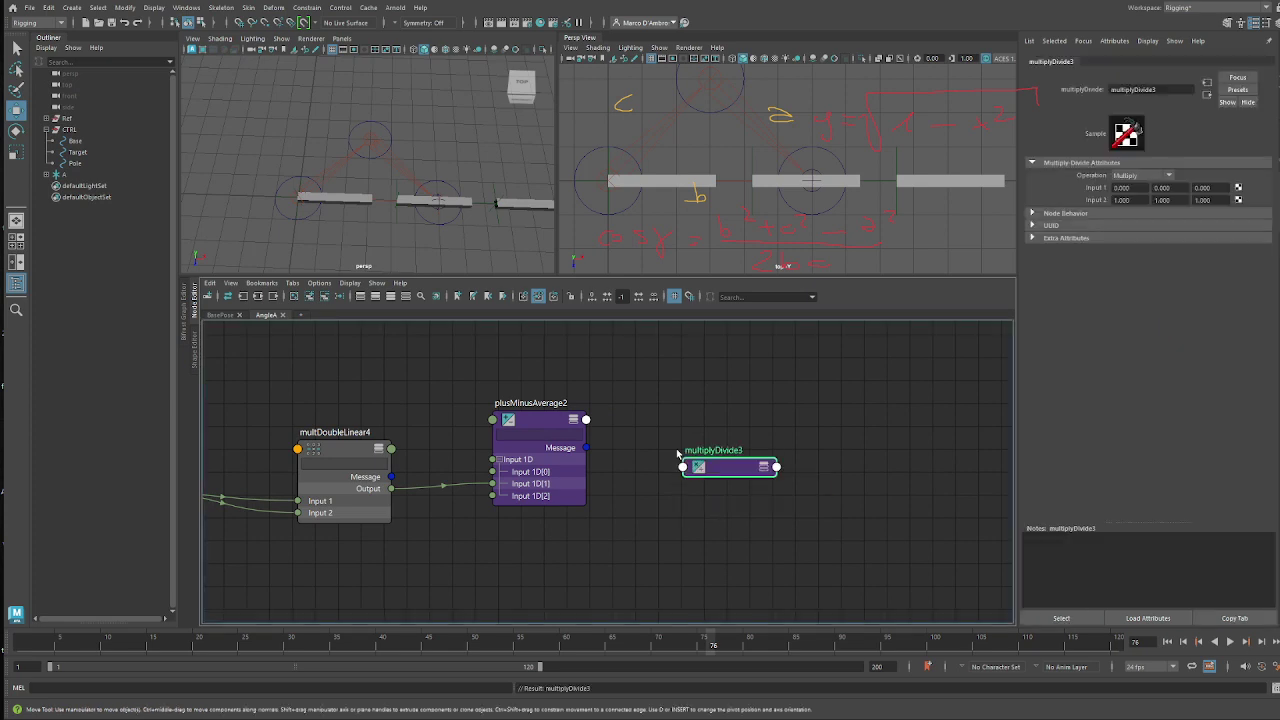
# - Connect plusMinusAverage2's Output 1D to Input 1X of multiplyDivide3 and nudge multiplyDivide3 slightly
pyautogui.moveTo(586, 419); pyautogui.dragTo(684, 467)
pyautogui.click(694, 472)
pyautogui.click(683, 467)
pyautogui.moveTo(726, 477)
pyautogui.click(771, 475)
pyautogui.moveTo(738, 469); pyautogui.dragTo(734, 455)
# - Set multiplyDivide3's operation to Power and its Input 2X to 0.5 for the square root
pyautogui.click(1137, 177)
pyautogui.click(1128, 201)
pyautogui.write('0.5')
pyautogui.press('Return')
# - Create an angleBetween node to the right of multiplyDivide3 and expand it to show its connected attributes
pyautogui.keyDown('alt'); pyautogui.moveTo(837, 389); pyautogui.dragTo(699, 405, button='middle'); pyautogui.keyUp('alt')
pyautogui.click(770, 407)
pyautogui.press('Tab')
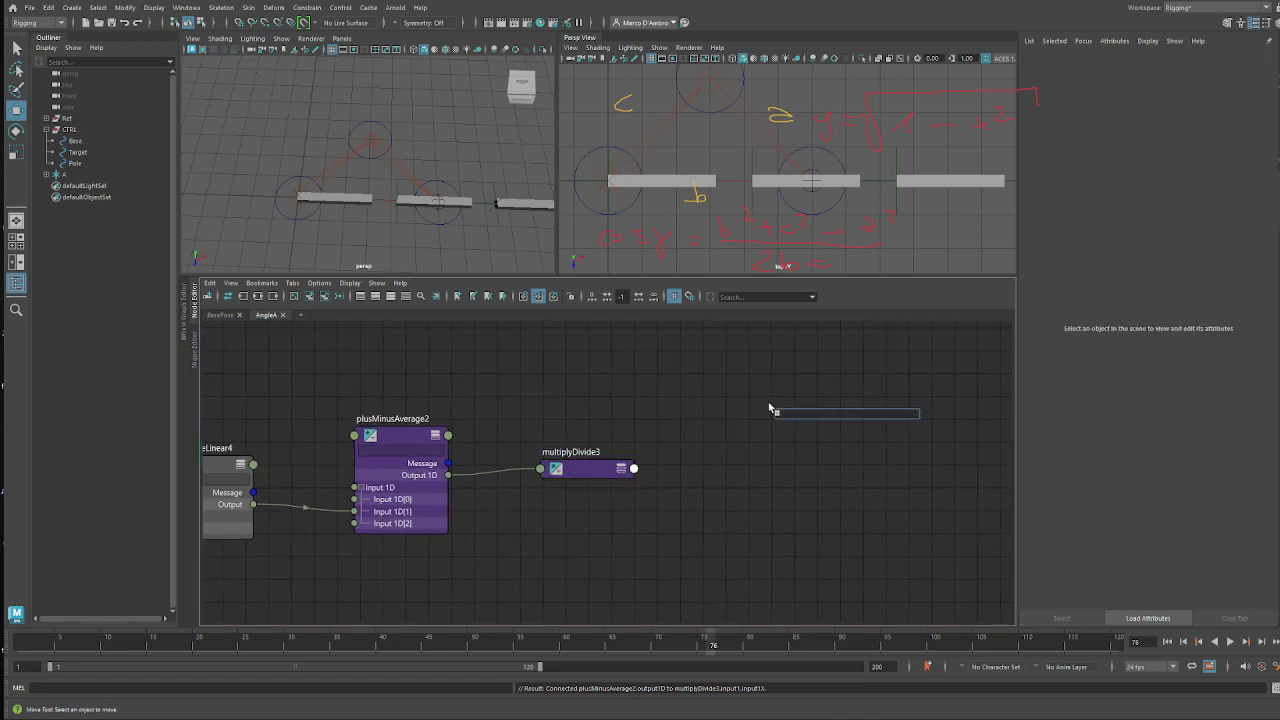
pyautogui.write('angle')
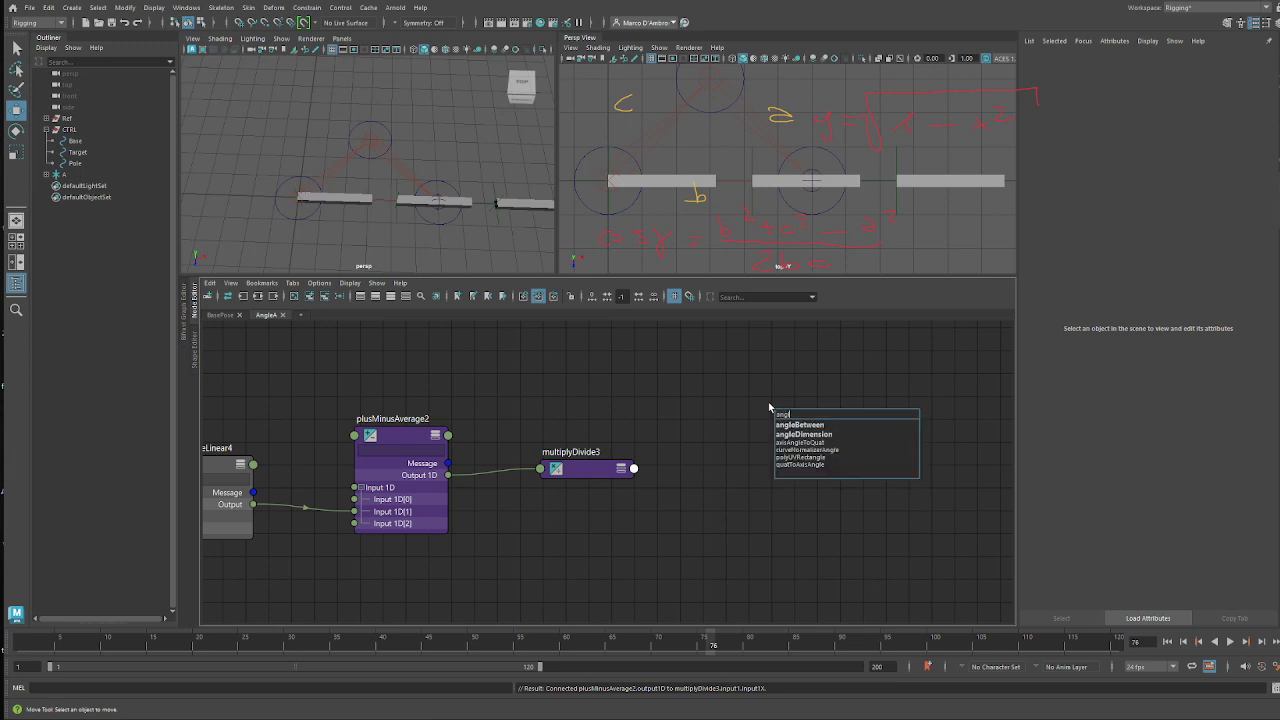
pyautogui.press('Return')
pyautogui.press('2')
pyautogui.keyDown('alt'); pyautogui.moveTo(674, 465); pyautogui.dragTo(725, 441, button='middle'); pyautogui.keyUp('alt')
pyautogui.moveTo(875, 421); pyautogui.dragTo(861, 415)
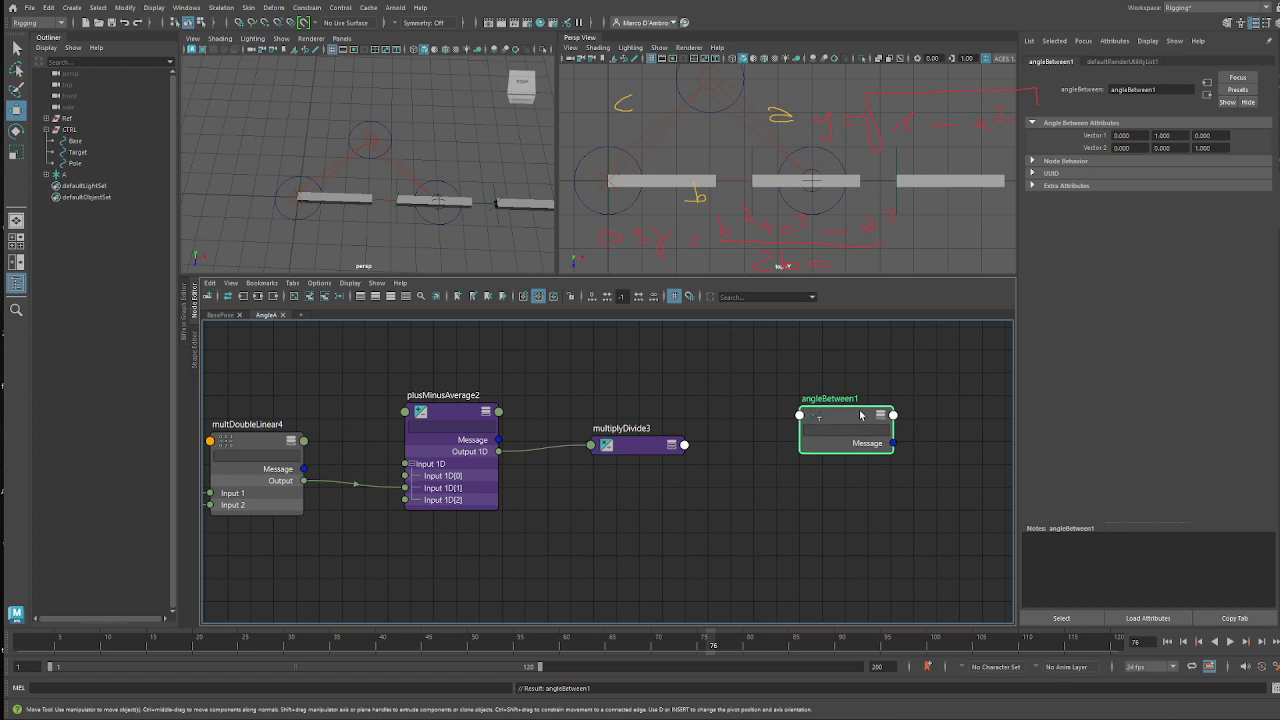
# - Set angleBetween1's Vector 1 to 1, 0, 0 and Vector 2 to 0, 0, 0, and place the node below multiplyDivide3
pyautogui.click(1125, 135)
pyautogui.write('1')
pyautogui.press('Tab')
pyautogui.write('0')
pyautogui.press('Tab')
pyautogui.write('0')
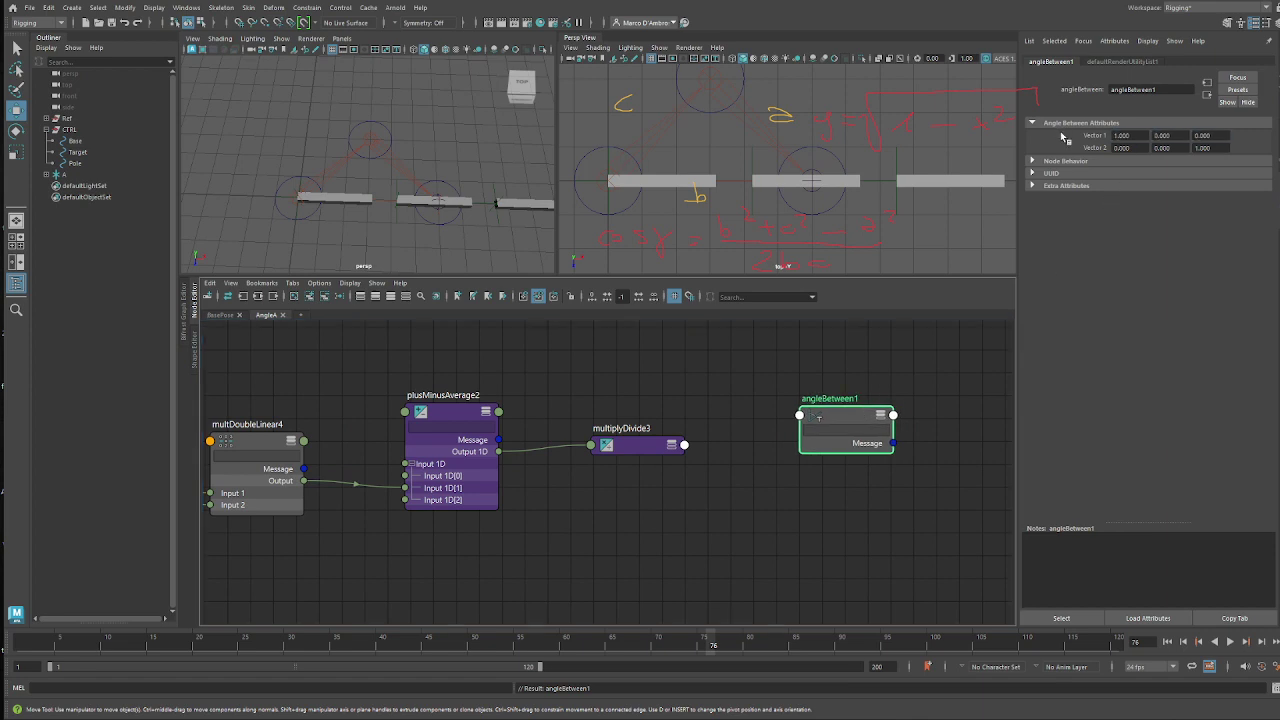
pyautogui.click(1202, 148)
pyautogui.scroll(-1, 560, 470)
pyautogui.keyDown('alt'); pyautogui.moveTo(531, 467); pyautogui.dragTo(687, 435, button='middle'); pyautogui.keyUp('alt')
pyautogui.moveTo(953, 389); pyautogui.dragTo(781, 492)
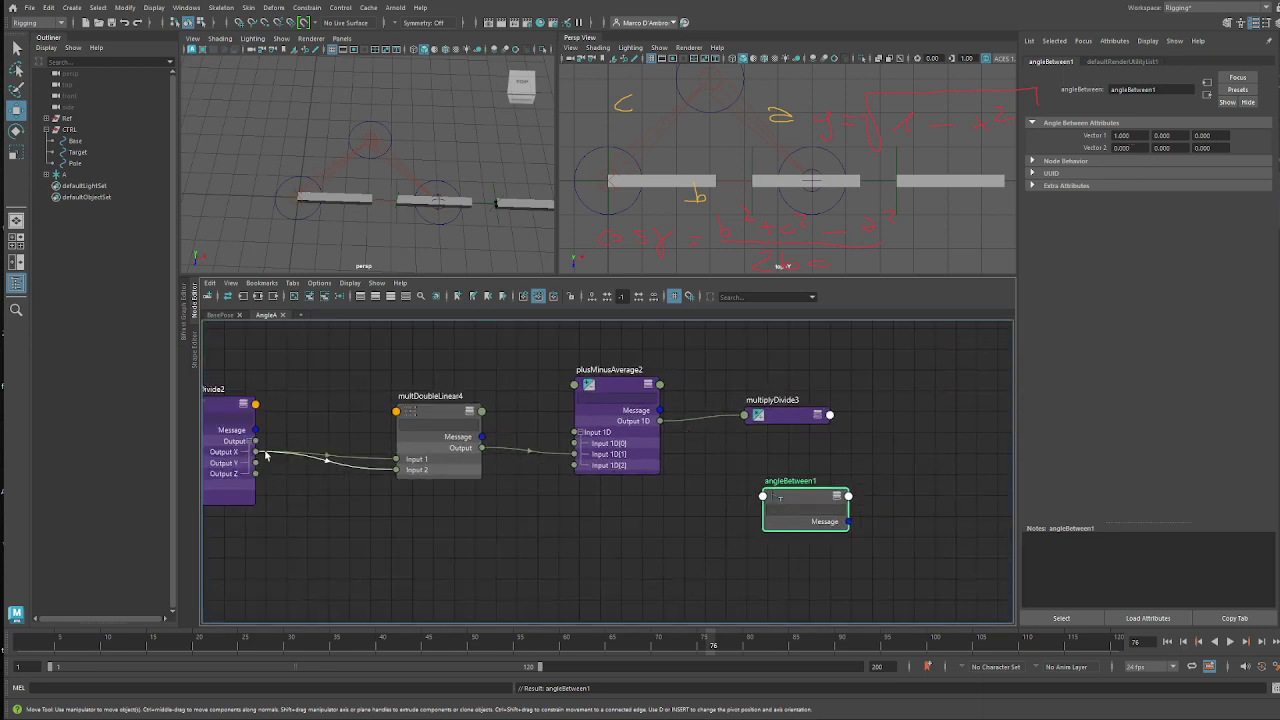
pyautogui.moveTo(256, 451); pyautogui.dragTo(790, 504)
pyautogui.click(487, 336)
pyautogui.click(540, 347)
pyautogui.hotkey('ctrl', 'z')
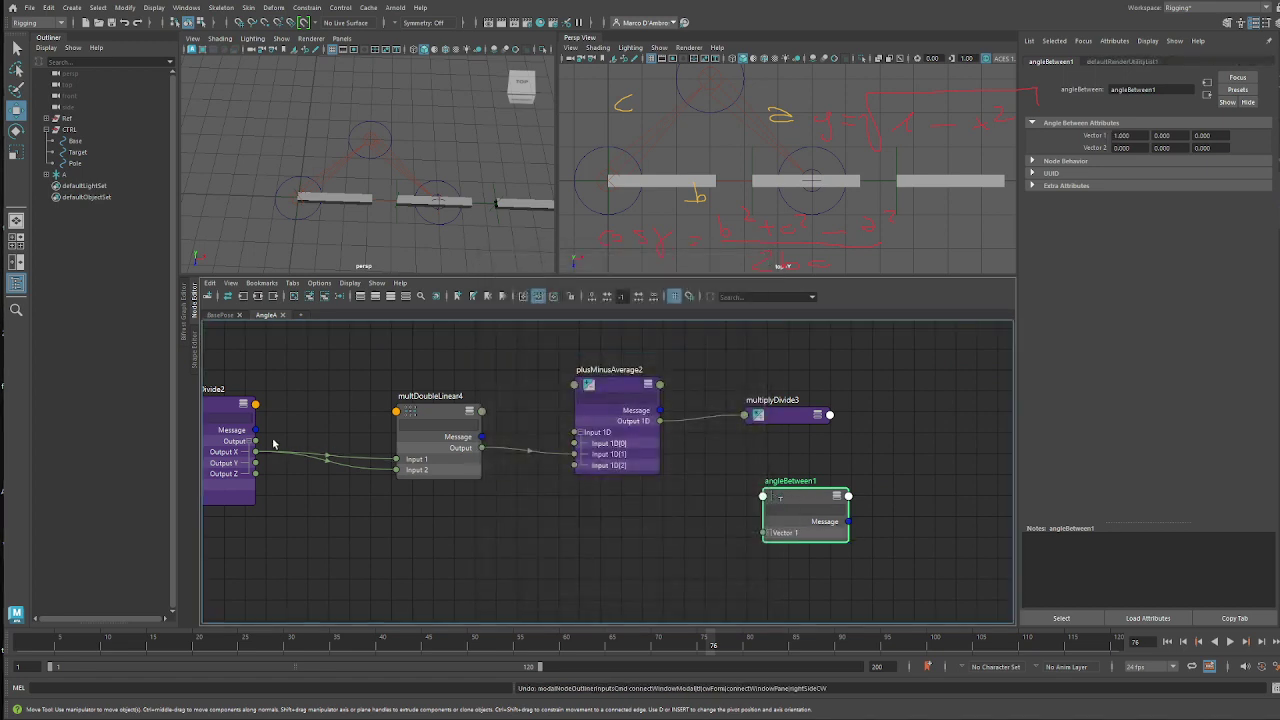
# - Connect multiplyDivide2's Output X to Vector 2X of angleBetween1
pyautogui.moveTo(309, 467); pyautogui.dragTo(776, 505)
pyautogui.click(488, 347)
pyautogui.click(533, 358)
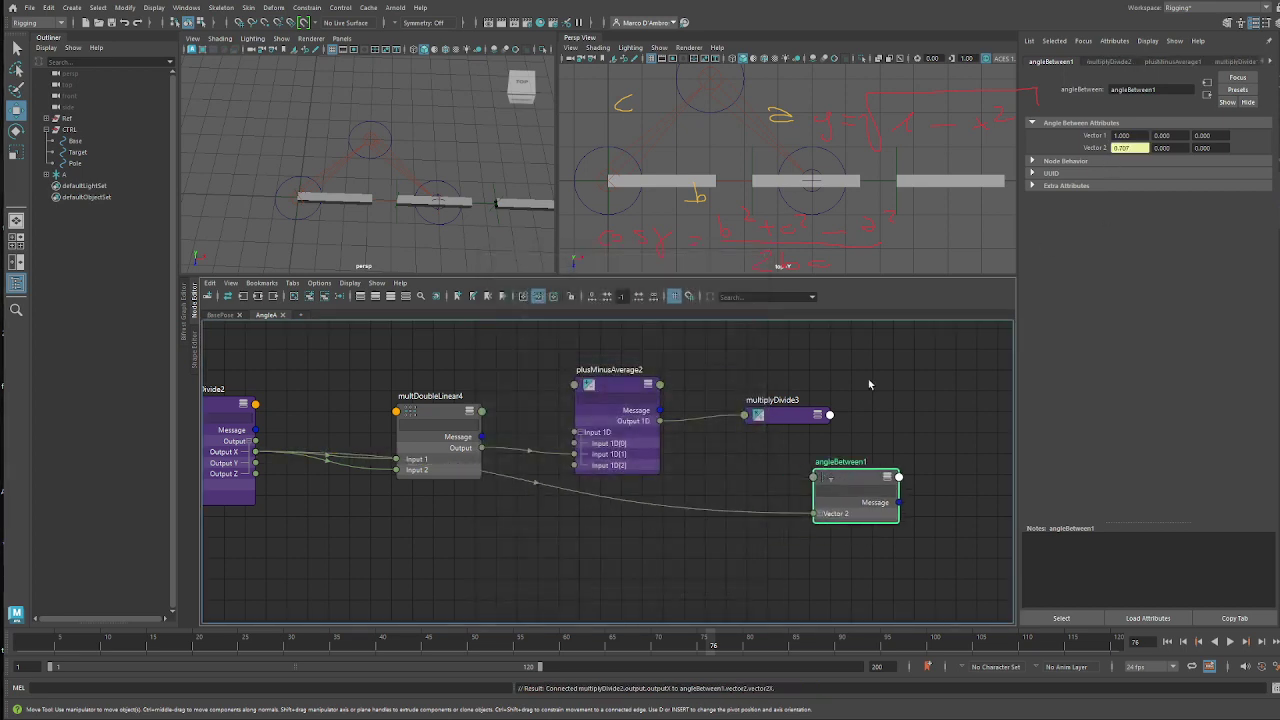
# - Move angleBetween1 to the right of multiplyDivide3, raise multiplyDivide3 slightly and expand it to show its connected attributes
pyautogui.keyDown('alt'); pyautogui.moveTo(869, 384); pyautogui.dragTo(706, 386, button='middle'); pyautogui.keyUp('alt')
pyautogui.moveTo(703, 467); pyautogui.dragTo(842, 414)
pyautogui.moveTo(633, 413); pyautogui.dragTo(612, 390)
pyautogui.click(635, 391)
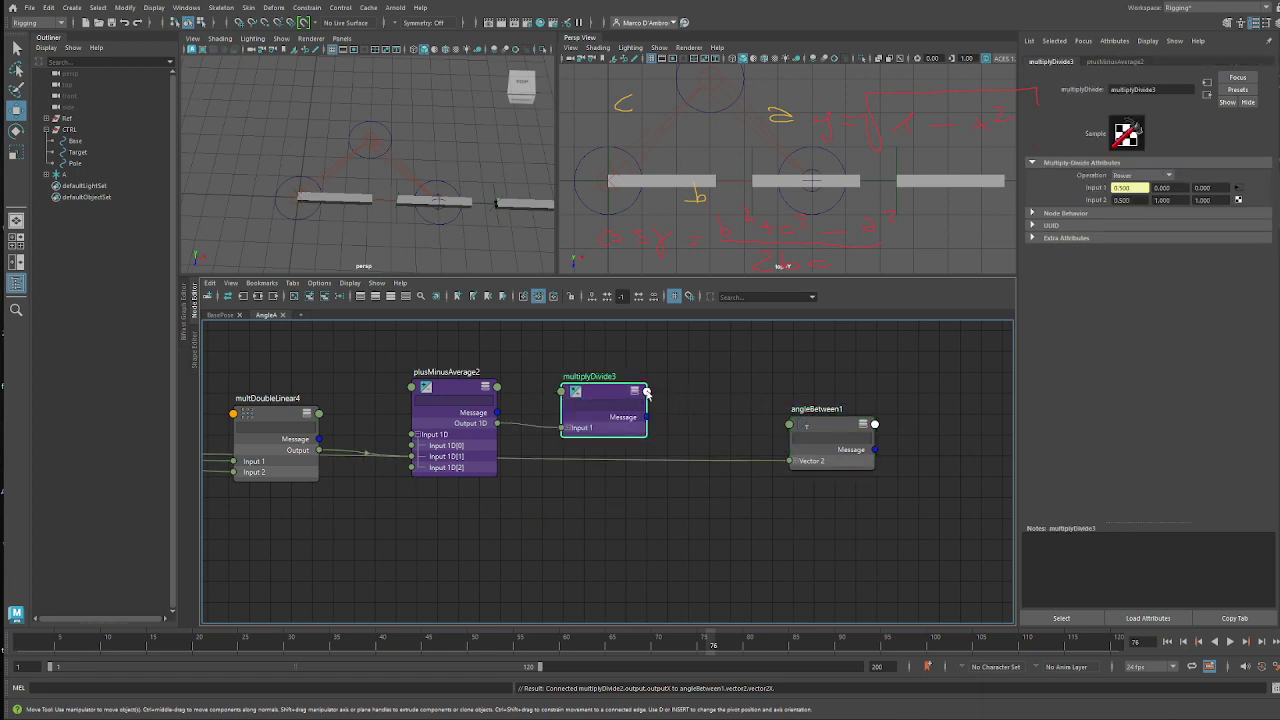
# - Connect multiplyDivide3's Output X to Vector 2Y of angleBetween1
pyautogui.moveTo(647, 392); pyautogui.dragTo(791, 428)
pyautogui.click(755, 388)
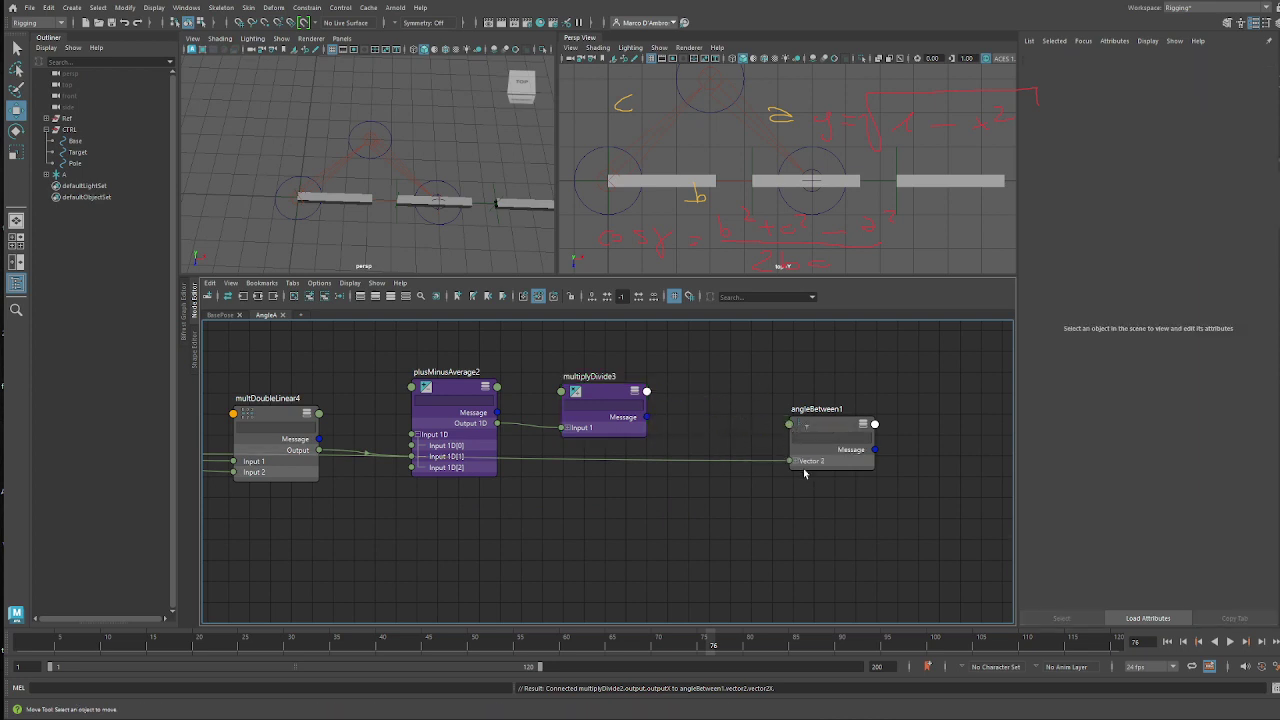
pyautogui.click(796, 463)
pyautogui.click(646, 392)
pyautogui.moveTo(675, 421)
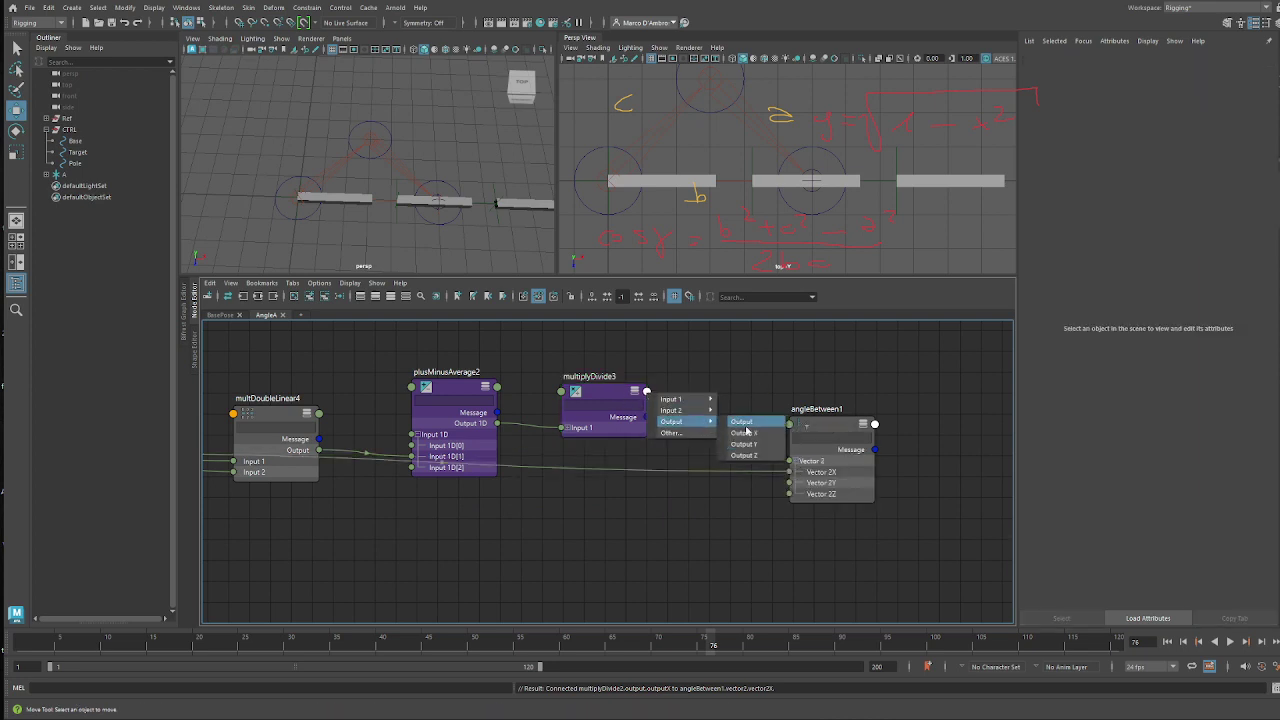
pyautogui.click(749, 437)
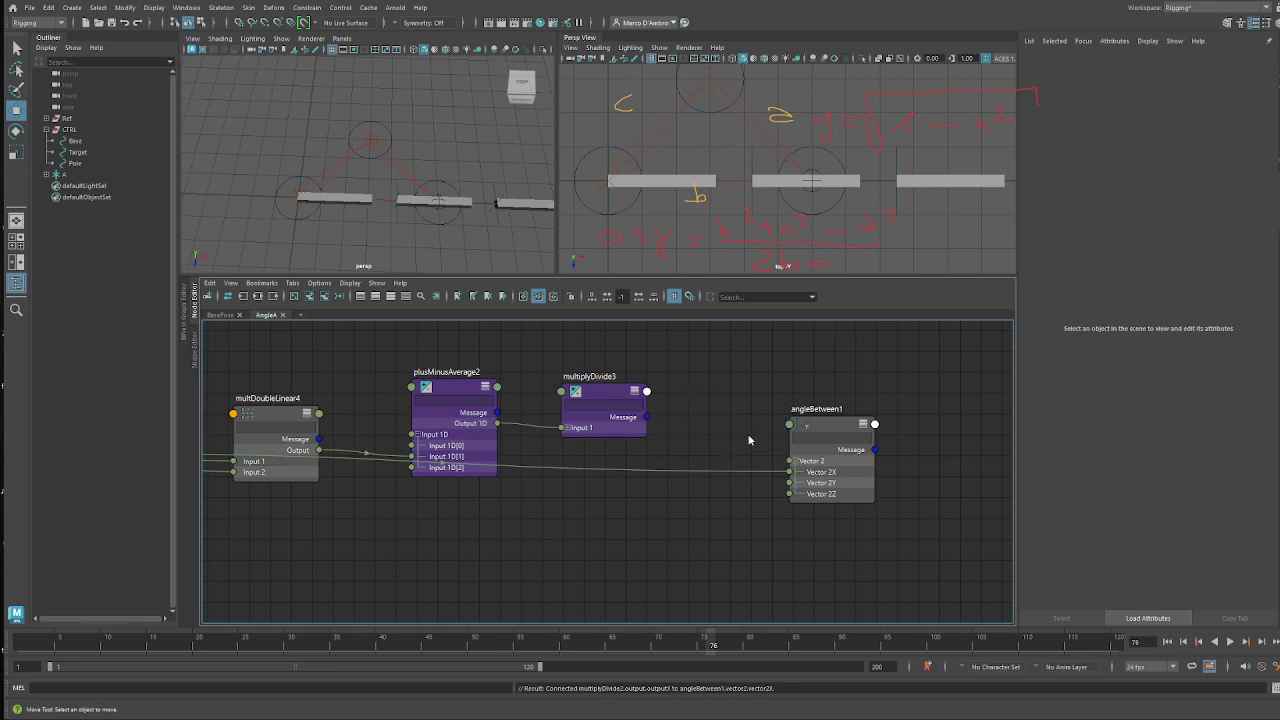
pyautogui.click(790, 483)
pyautogui.click(597, 393)
pyautogui.click(474, 386)
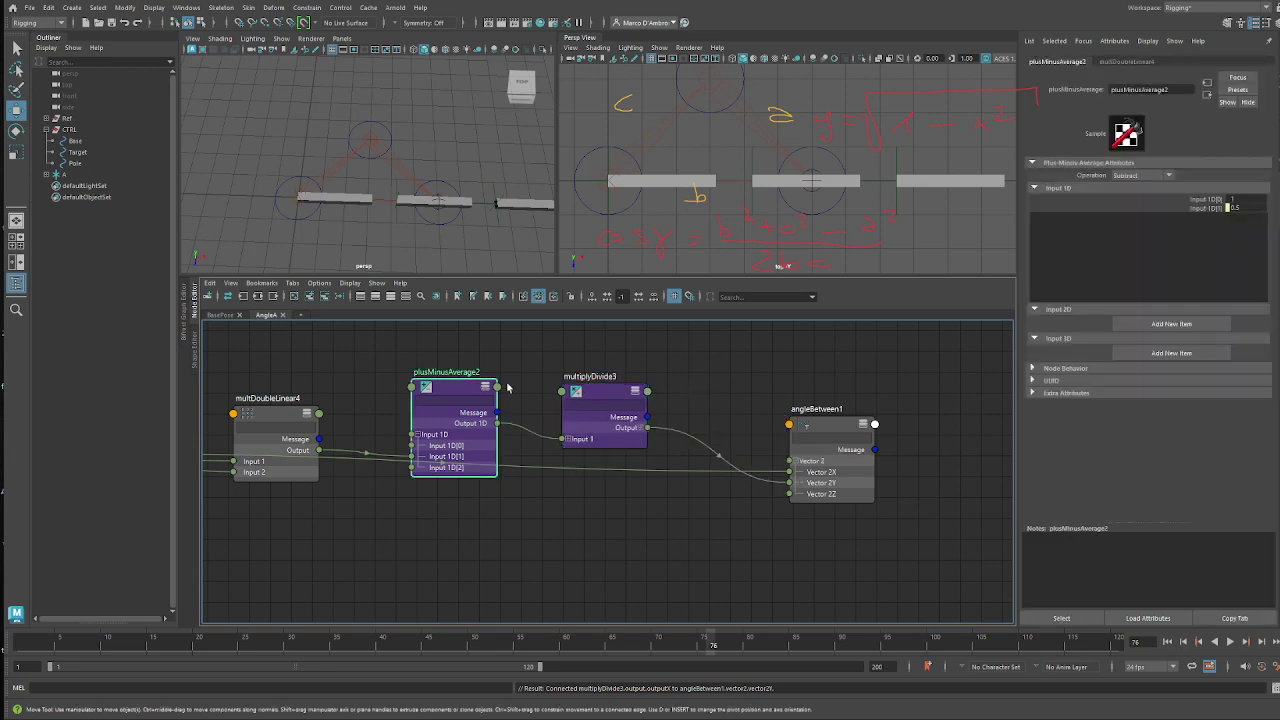
# - Create a composeMatrix node to the right of angleBetween1
pyautogui.keyDown('alt'); pyautogui.moveTo(803, 369); pyautogui.dragTo(569, 372, button='middle'); pyautogui.keyUp('alt')
pyautogui.moveTo(619, 424); pyautogui.dragTo(616, 409)
pyautogui.keyDown('alt'); pyautogui.moveTo(734, 401); pyautogui.dragTo(668, 411, button='middle'); pyautogui.keyUp('alt')
pyautogui.click(662, 418)
pyautogui.press('Tab')
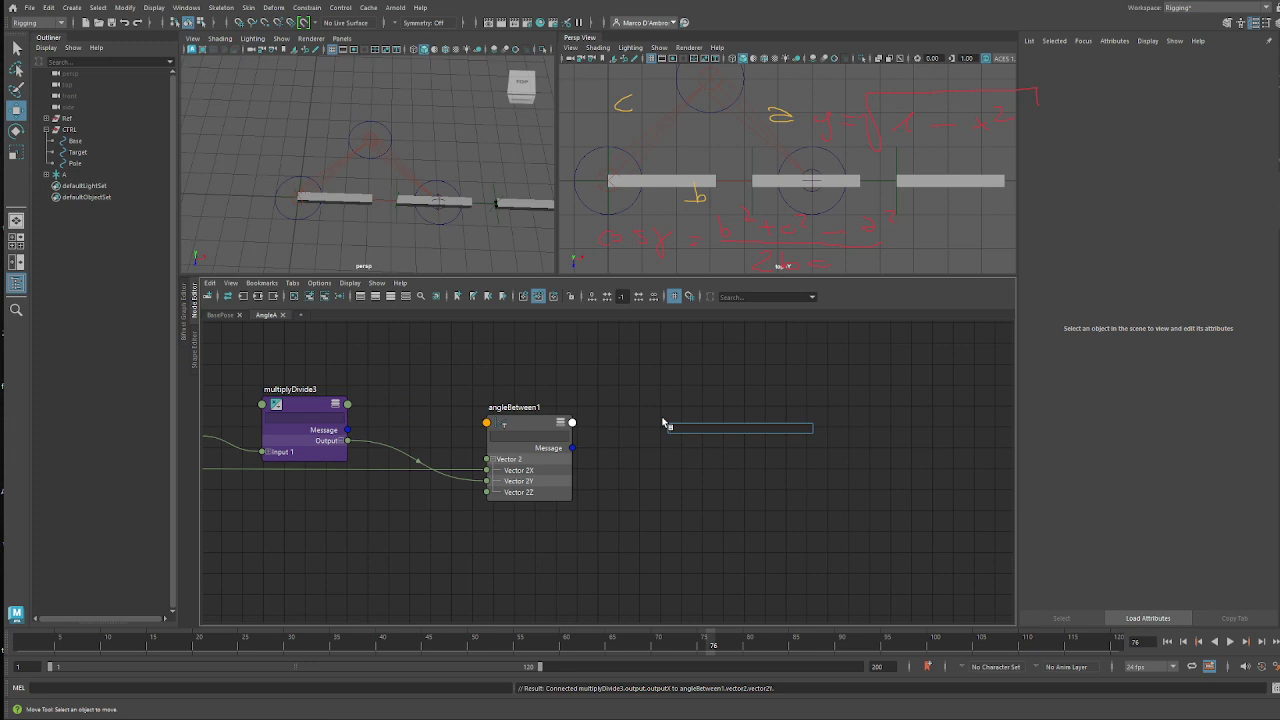
pyautogui.write('comp')
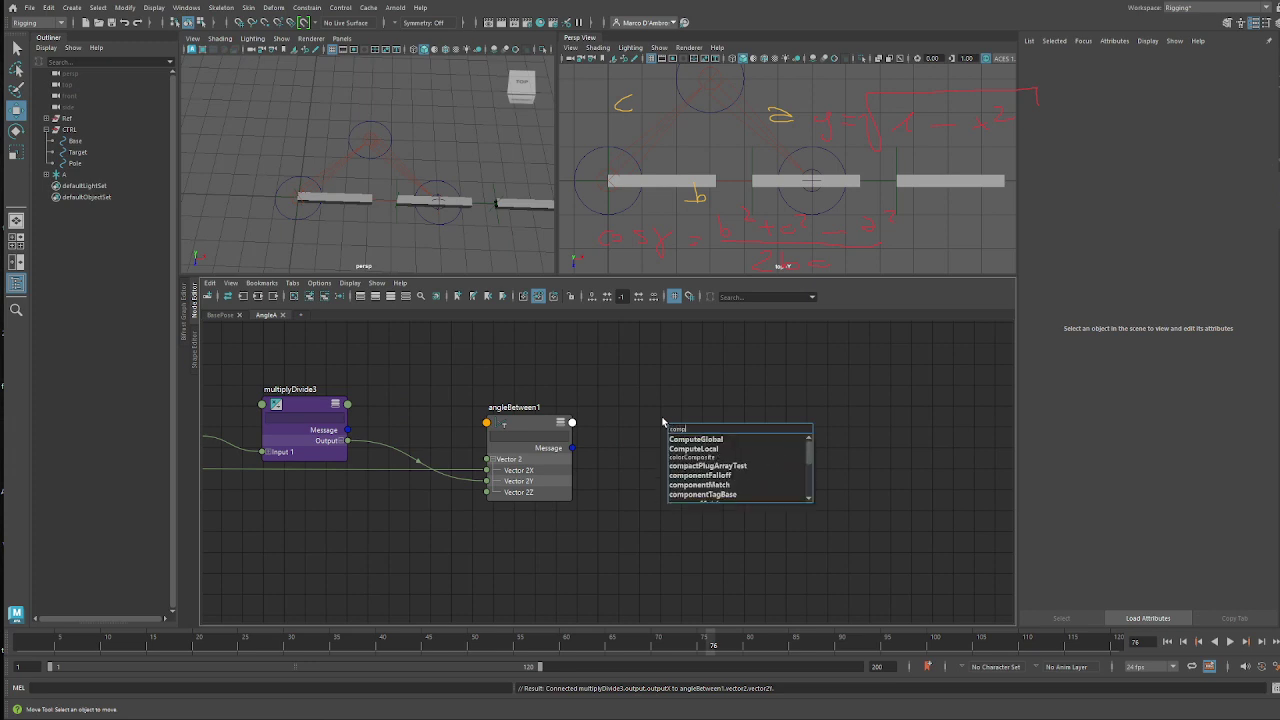
pyautogui.write('ose')
pyautogui.press('Return')
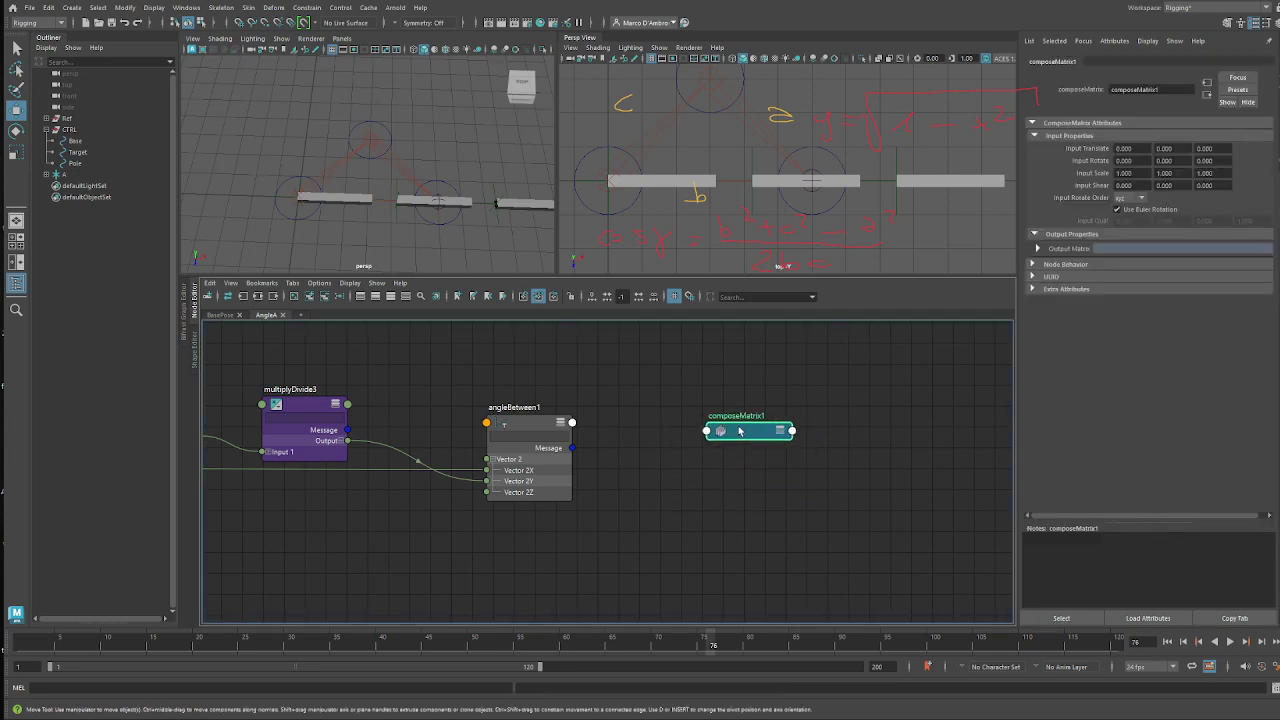
# - Connect angleBetween1's Euler Z to Input Rotate Z of composeMatrix1
pyautogui.keyDown('alt'); pyautogui.moveTo(752, 447); pyautogui.dragTo(700, 450, button='middle'); pyautogui.keyUp('alt')
pyautogui.click(520, 427)
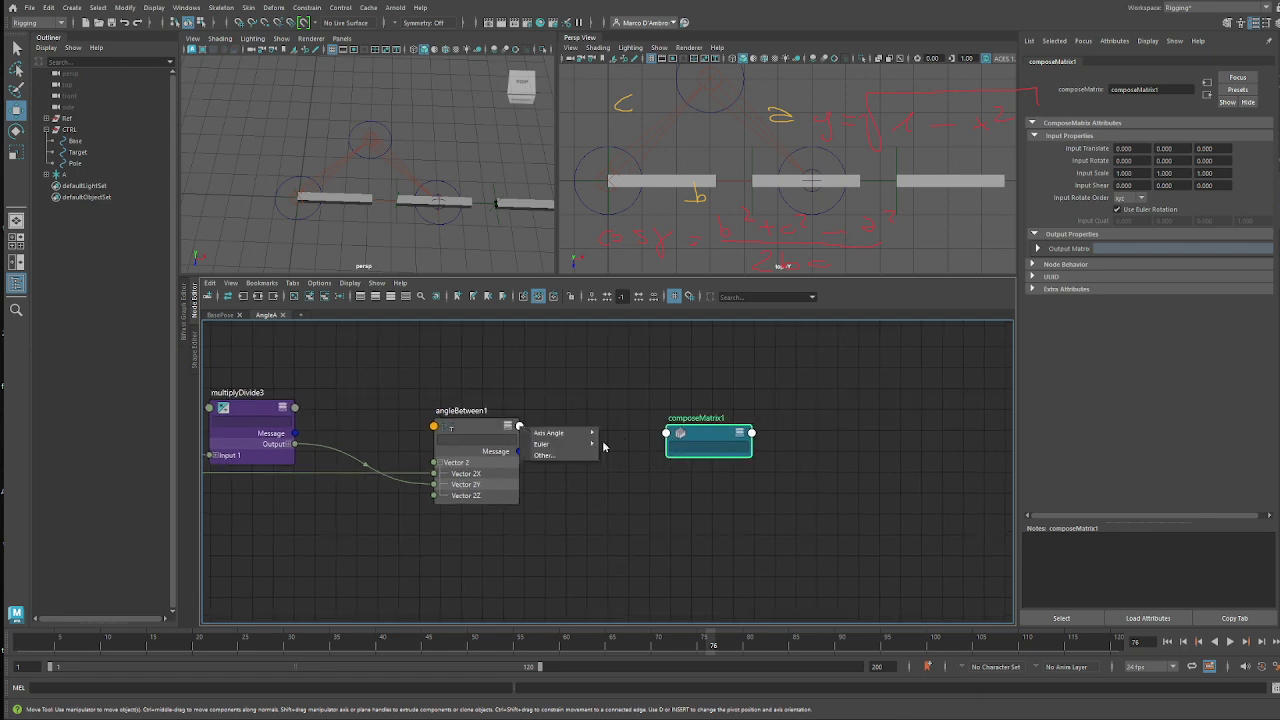
pyautogui.moveTo(583, 447)
pyautogui.click(622, 476)
pyautogui.click(667, 434)
pyautogui.click(691, 444)
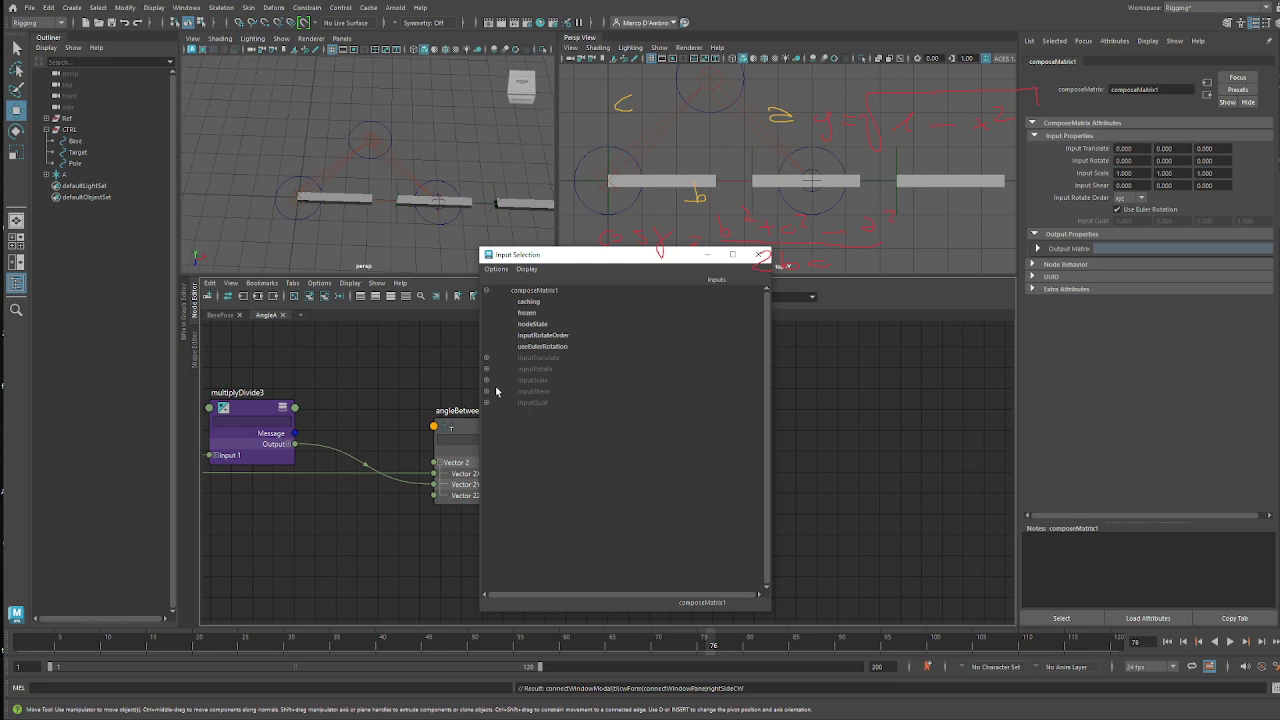
pyautogui.click(487, 369)
pyautogui.click(541, 403)
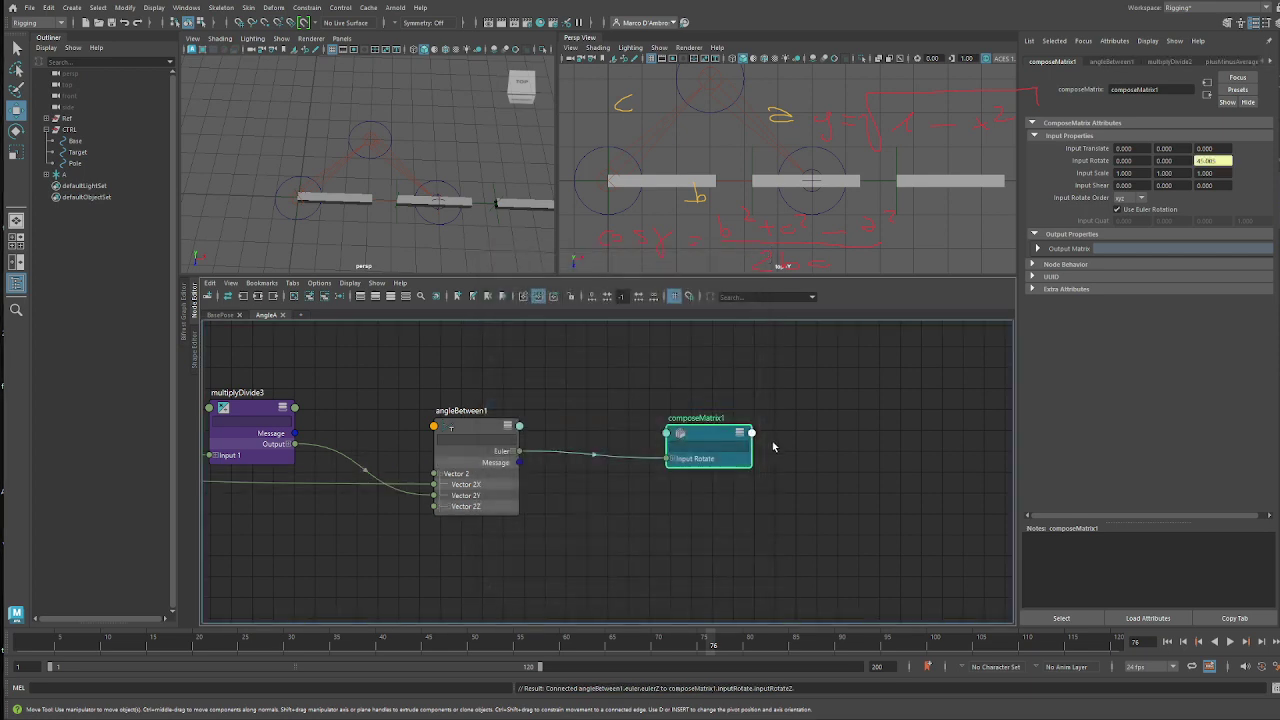
# - Add composeMatrix1 to the BasePose graph and move it toward the fourByFourMatrix1 node
pyautogui.click(229, 316)
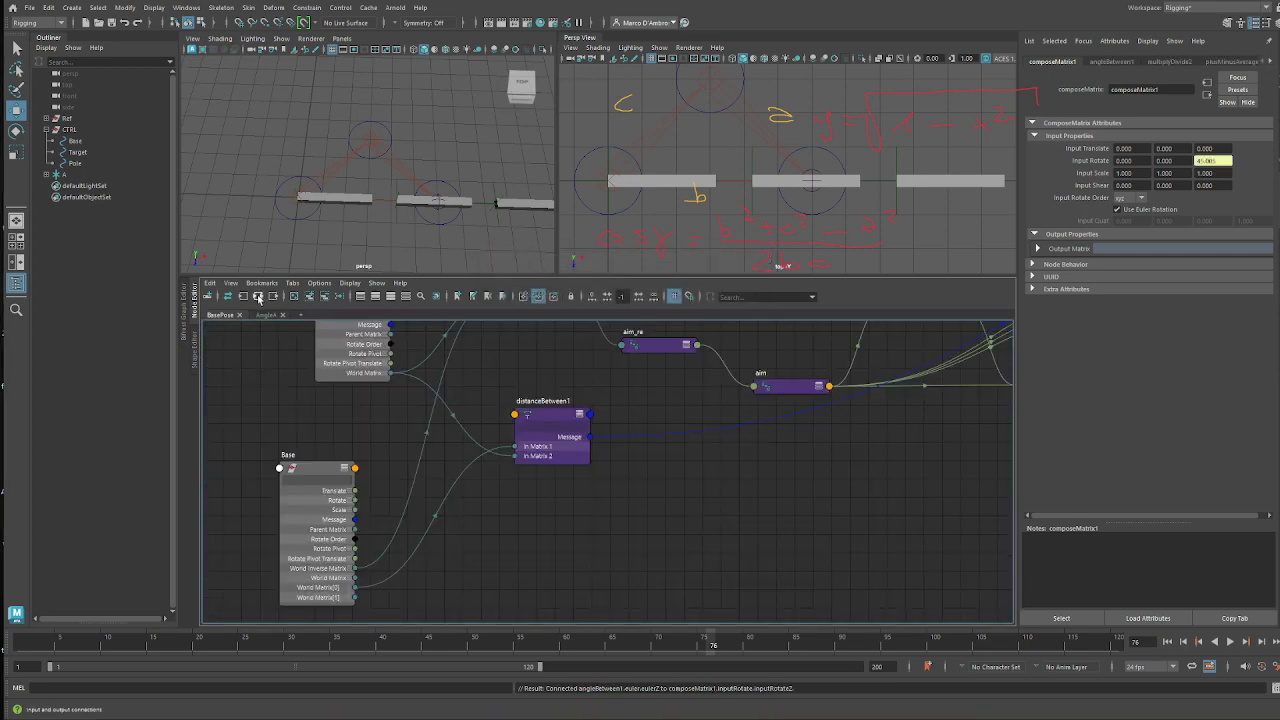
pyautogui.click(310, 296)
pyautogui.keyDown('alt'); pyautogui.moveTo(790, 512); pyautogui.dragTo(718, 509, button='middle'); pyautogui.keyUp('alt')
pyautogui.moveTo(416, 559); pyautogui.dragTo(779, 491)
pyautogui.scroll(5, 820, 492)
pyautogui.keyDown('alt'); pyautogui.moveTo(763, 395); pyautogui.dragTo(792, 549, button='middle'); pyautogui.keyUp('alt')
pyautogui.scroll(-2, 792, 549)
pyautogui.keyDown('alt'); pyautogui.moveTo(866, 507); pyautogui.dragTo(795, 528, button='middle'); pyautogui.keyUp('alt')
# - Expand node A and composeMatrix1 to show their connected attributes, and place composeMatrix1 below fourByFourMatrix1
pyautogui.moveTo(746, 416); pyautogui.dragTo(759, 444)
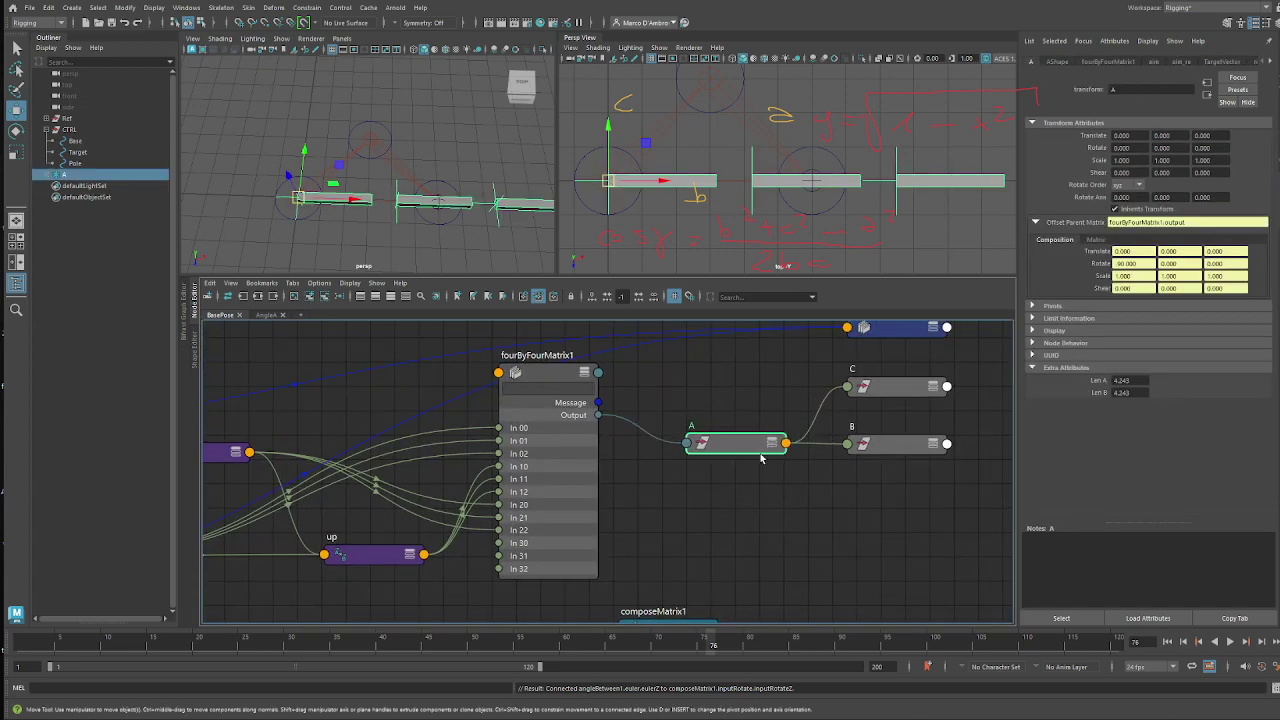
pyautogui.press('2')
pyautogui.moveTo(937, 487); pyautogui.dragTo(1009, 410)
pyautogui.moveTo(730, 440); pyautogui.dragTo(763, 438)
pyautogui.keyDown('alt'); pyautogui.moveTo(698, 528); pyautogui.dragTo(779, 454, button='middle'); pyautogui.keyUp('alt')
pyautogui.moveTo(759, 557); pyautogui.dragTo(645, 554)
pyautogui.press('2')
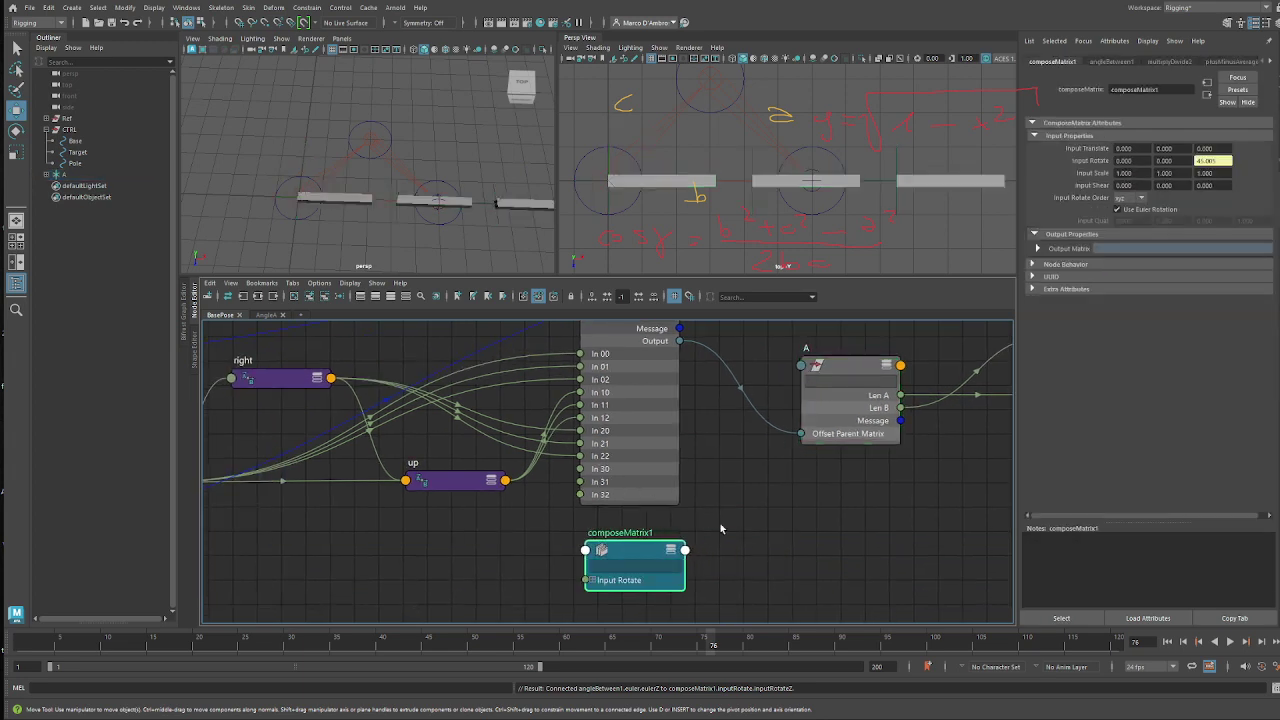
# - Move nodes A, B and C farther from fourByFourMatrix1 to make room for another node between them
pyautogui.click(724, 524)
pyautogui.moveTo(844, 368); pyautogui.dragTo(889, 375)
pyautogui.keyDown('alt'); pyautogui.moveTo(882, 427); pyautogui.dragTo(648, 467, button='middle'); pyautogui.keyUp('alt')
pyautogui.moveTo(834, 349); pyautogui.dragTo(646, 500)
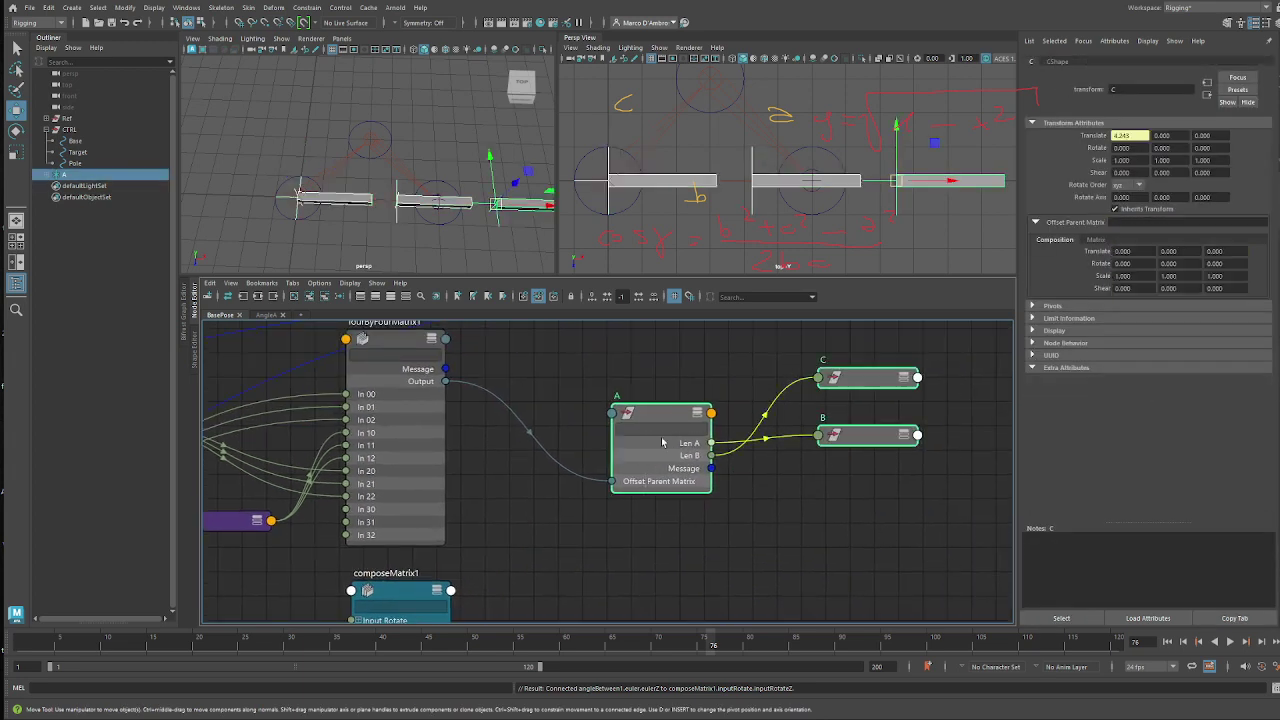
pyautogui.moveTo(662, 412); pyautogui.dragTo(771, 433)
pyautogui.click(594, 402)
pyautogui.press('Tab')
pyautogui.write('mult')
pyautogui.press('Down')
pyautogui.press('Down')
pyautogui.press('Down')
pyautogui.press('Return')
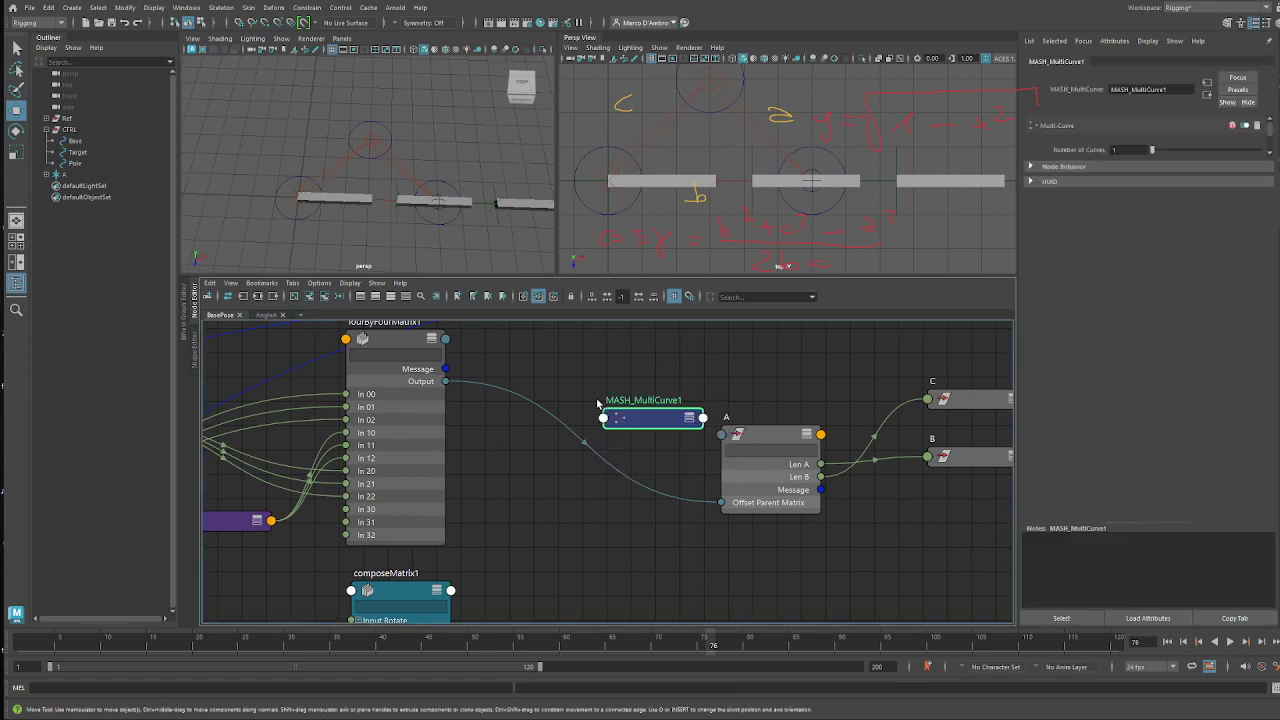
pyautogui.moveTo(617, 402); pyautogui.dragTo(537, 465)
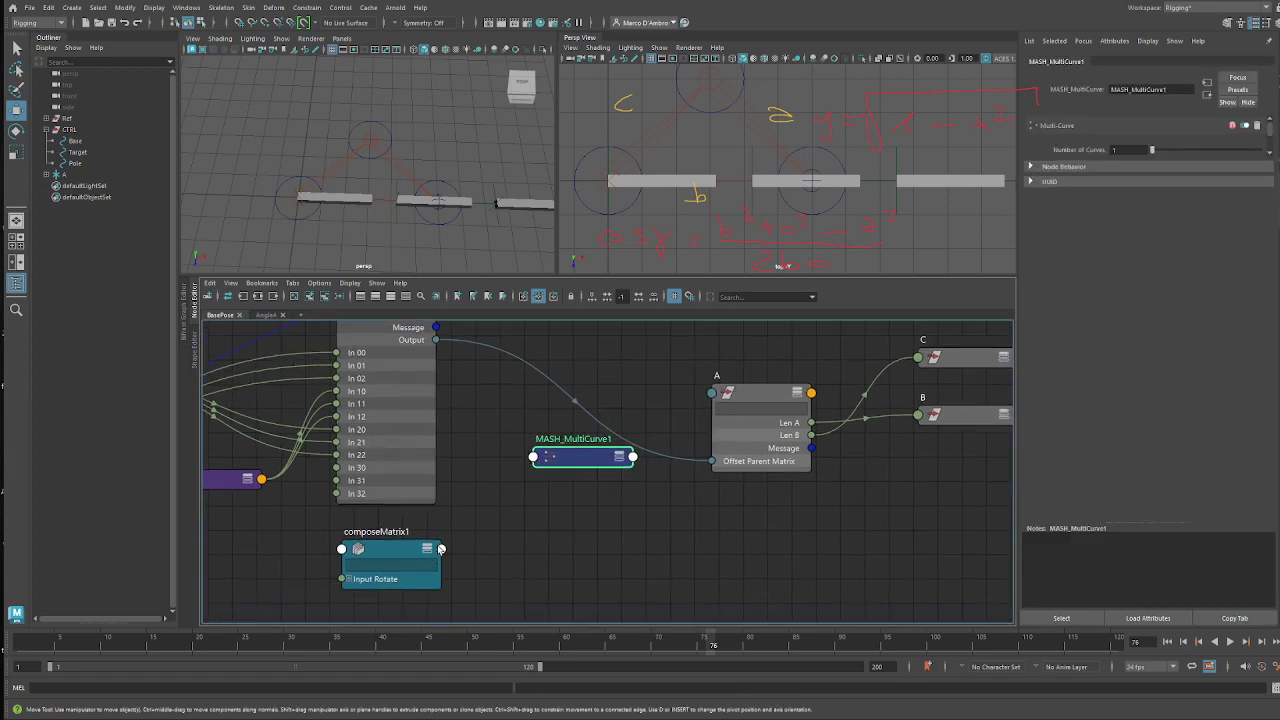
pyautogui.moveTo(440, 548); pyautogui.dragTo(534, 458)
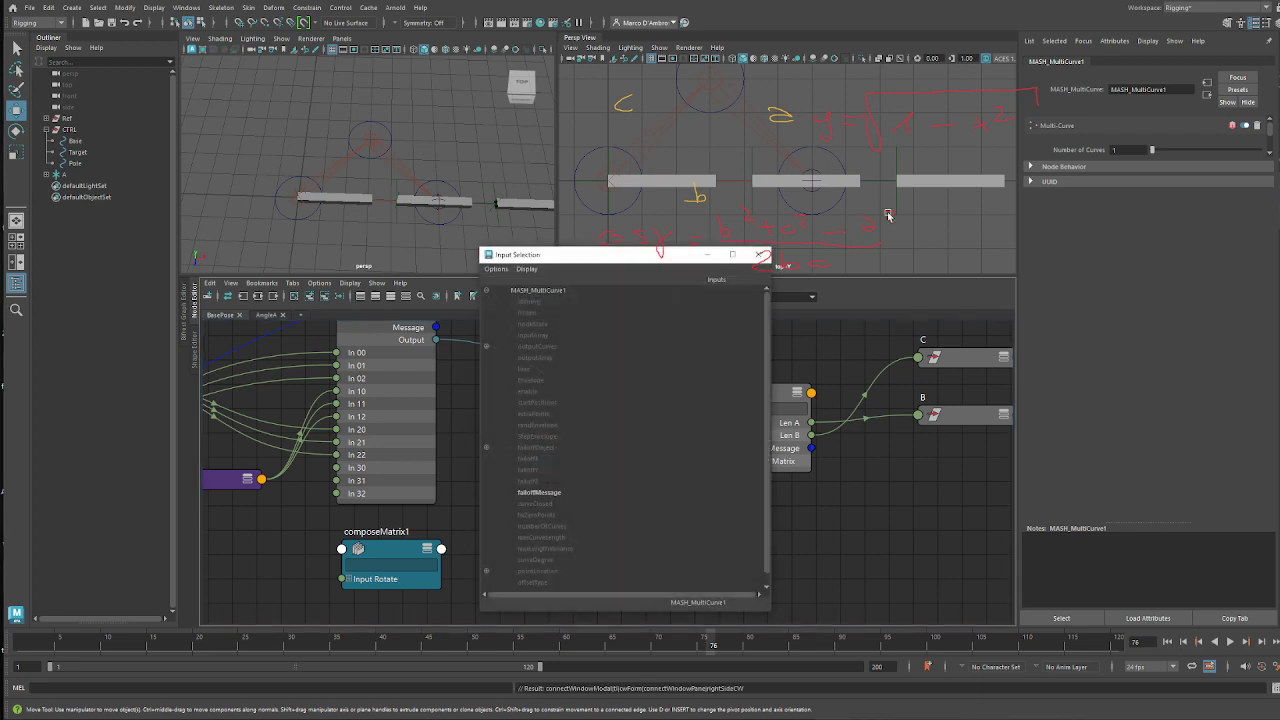
pyautogui.click(758, 256)
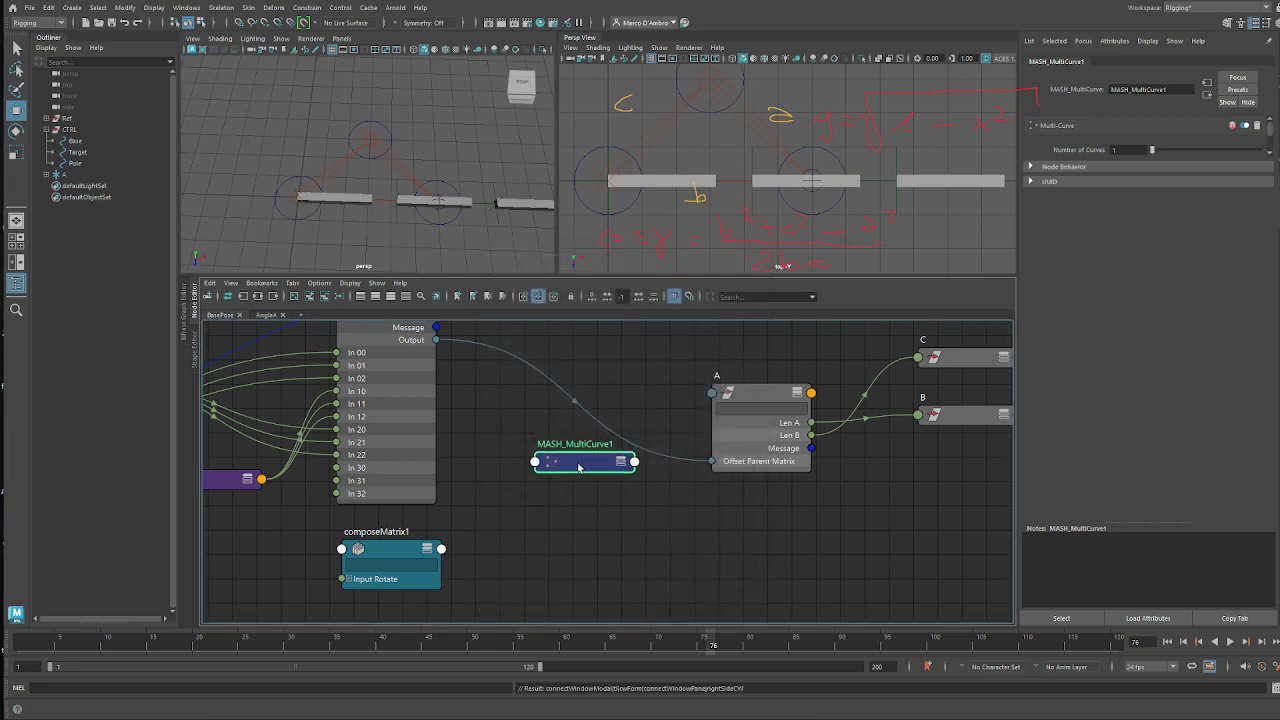
pyautogui.press('Delete')
# - Create a multMatrix node between composeMatrix1 and node A
pyautogui.press('Tab')
pyautogui.write('mult')
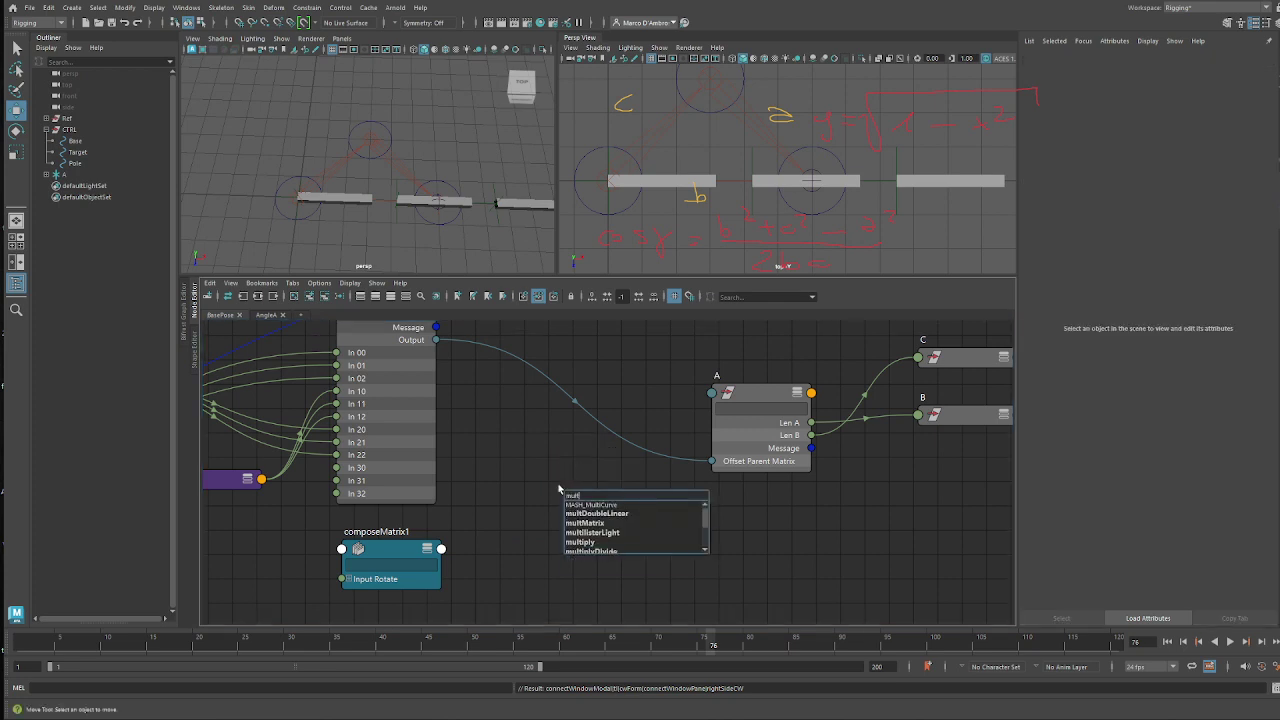
pyautogui.press('Down')
pyautogui.press('Down')
pyautogui.press('Down')
pyautogui.press('Return')
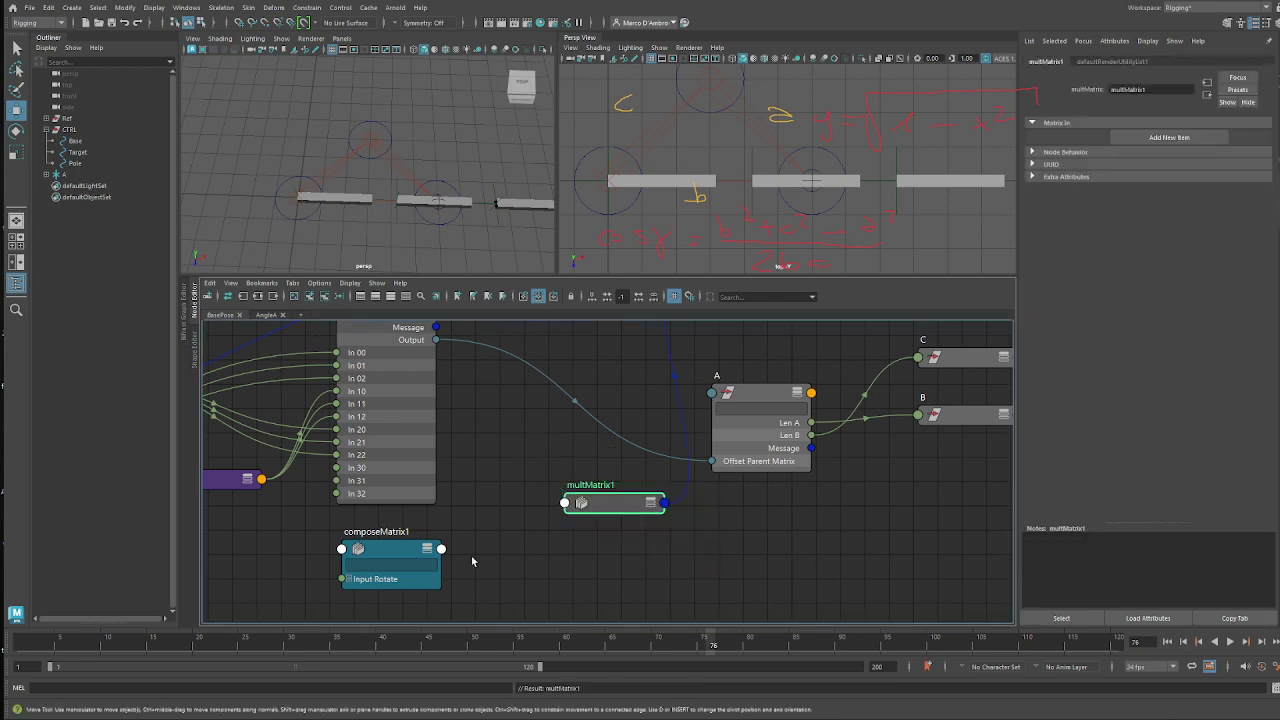
# - Connect composeMatrix1's Output Matrix to Matrix In[0] of multMatrix1
pyautogui.moveTo(442, 550); pyautogui.dragTo(565, 503)
pyautogui.moveTo(590, 510)
pyautogui.click(688, 512)
pyautogui.moveTo(447, 551); pyautogui.dragTo(565, 503)
pyautogui.click(600, 508)
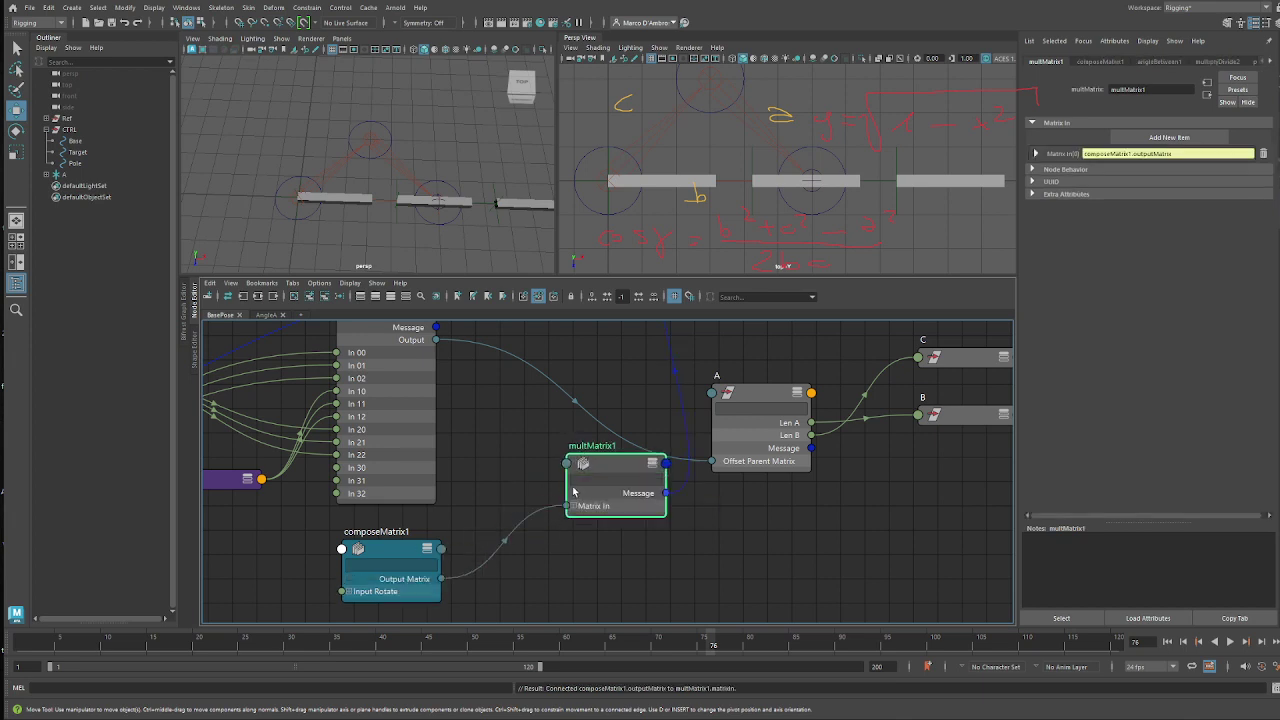
# - Expand multMatrix1's Matrix In entries and connect fourByFourMatrix1's Output to Matrix In[1]
pyautogui.click(568, 506)
pyautogui.click(549, 489)
pyautogui.click(574, 506)
pyautogui.keyDown('alt'); pyautogui.moveTo(468, 397); pyautogui.dragTo(454, 433, button='middle'); pyautogui.keyUp('alt')
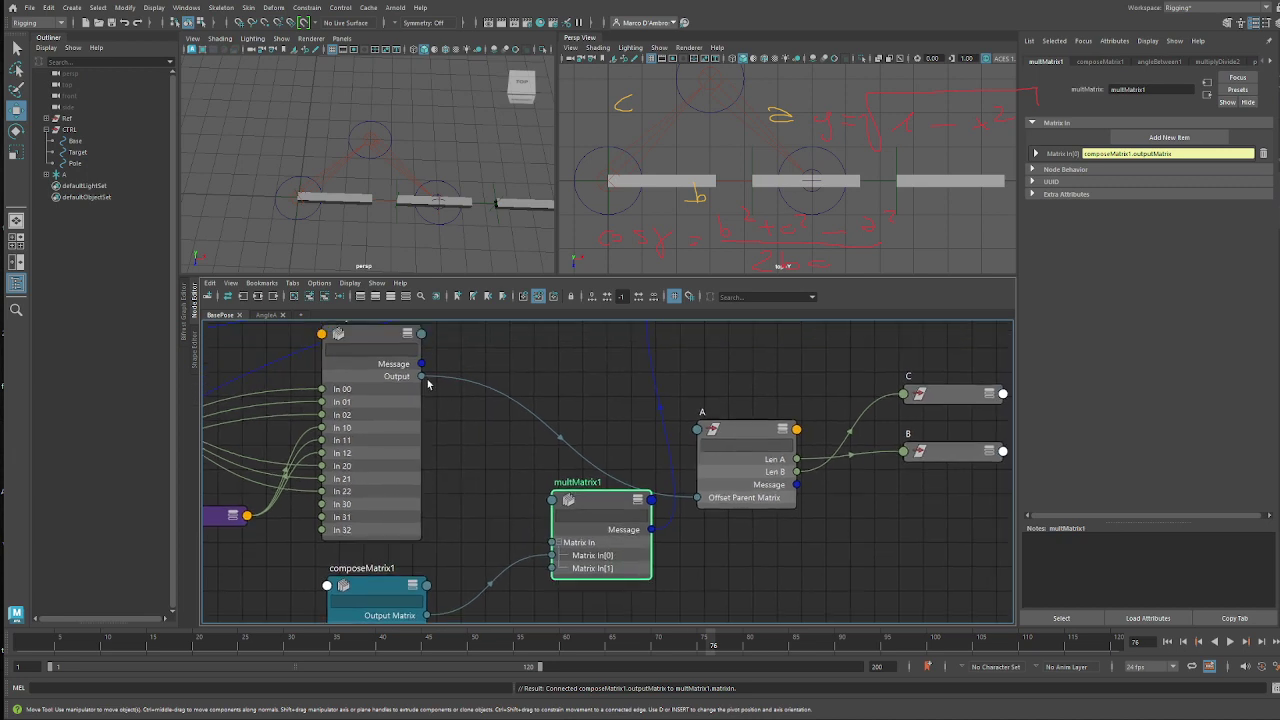
pyautogui.moveTo(427, 381); pyautogui.dragTo(566, 570)
# - Move node A clear of multMatrix1 and connect multMatrix1's Matrix Sum to A's Offset Parent Matrix
pyautogui.keyDown('alt'); pyautogui.moveTo(763, 433); pyautogui.dragTo(729, 439, button='middle'); pyautogui.keyUp('alt')
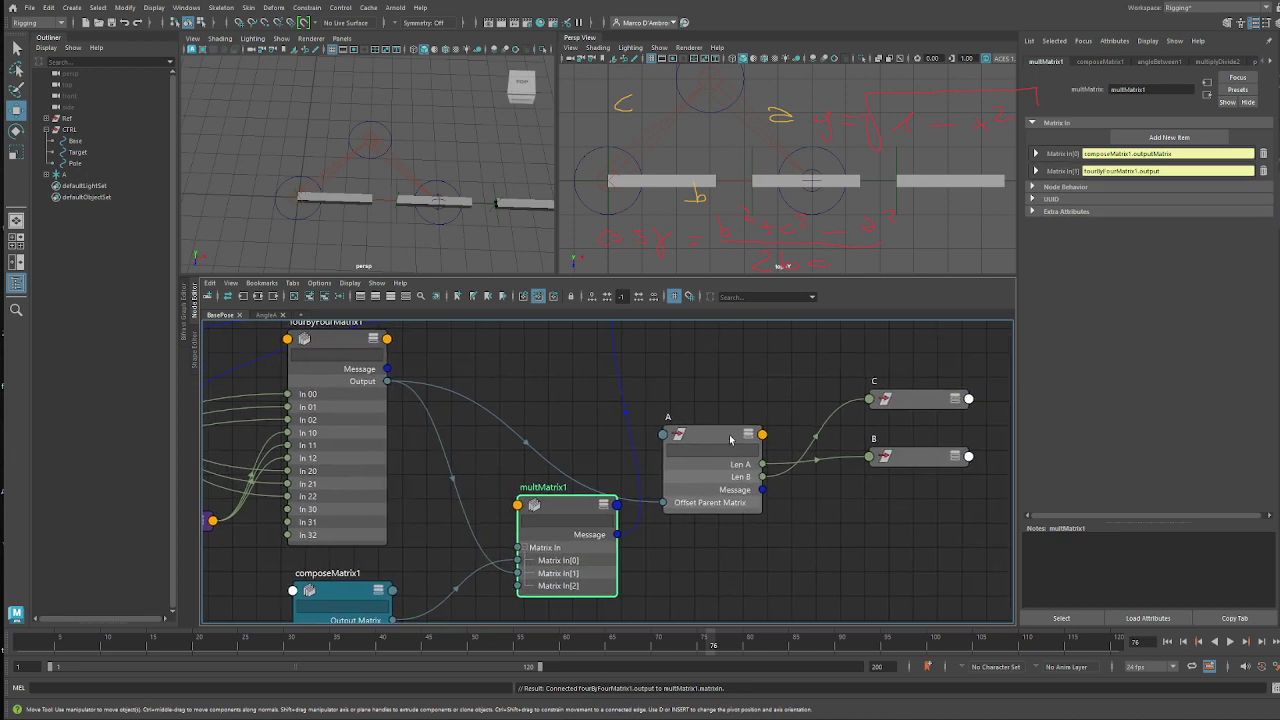
pyautogui.moveTo(729, 439); pyautogui.dragTo(777, 419)
pyautogui.click(616, 505)
pyautogui.click(660, 511)
pyautogui.click(711, 484)
# - Test the rig by moving the Target and Pole controls in the perspective view, undoing each move
pyautogui.keyDown('alt'); pyautogui.moveTo(424, 233); pyautogui.dragTo(484, 250); pyautogui.keyUp('alt')
pyautogui.click(437, 227)
pyautogui.hotkey('ctrl', 'z')
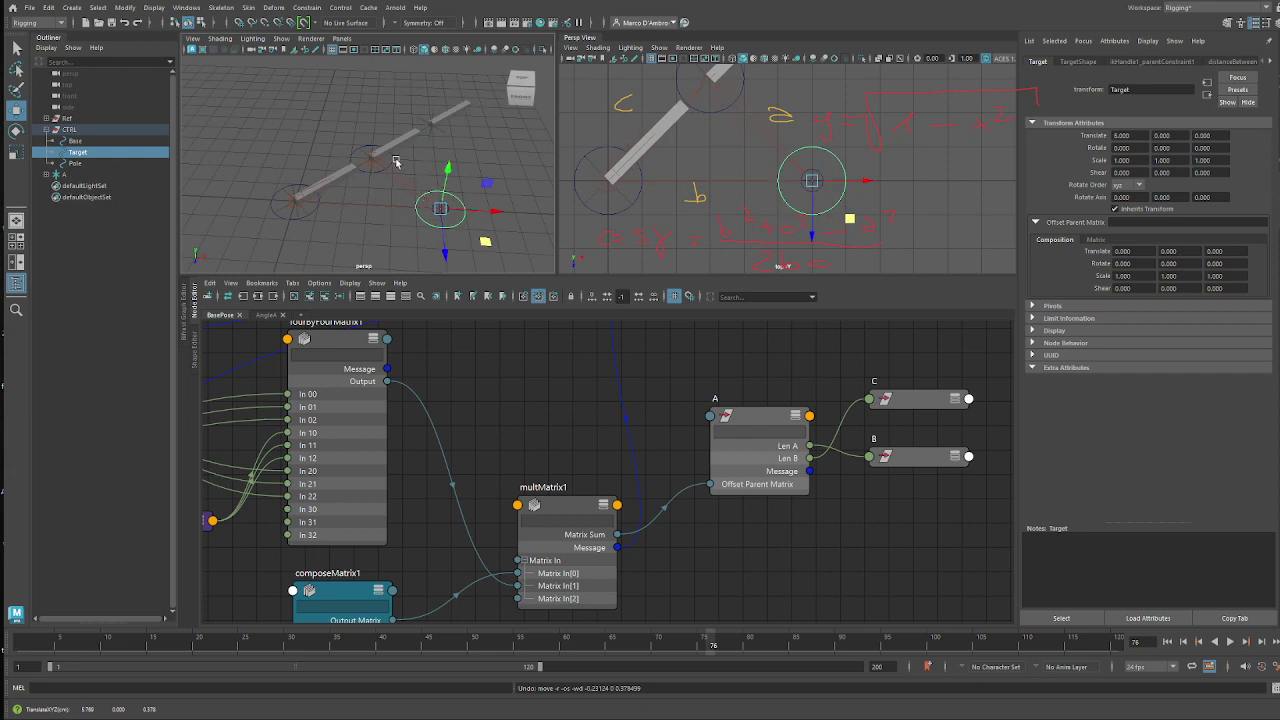
pyautogui.click(382, 152)
pyautogui.click(392, 160)
pyautogui.moveTo(372, 118)
pyautogui.mouseDown()
pyautogui.moveTo(372, 166)
pyautogui.moveTo(380, 105)
pyautogui.mouseUp()
pyautogui.hotkey('ctrl', 'z')
# - Test the rig by moving Target along X and the Base control upward, undoing each move
pyautogui.click(467, 223)
pyautogui.moveTo(496, 213)
pyautogui.mouseDown()
pyautogui.moveTo(566, 215)
pyautogui.moveTo(492, 214)
pyautogui.mouseUp()
pyautogui.hotkey('ctrl', 'z')
pyautogui.click(308, 219)
pyautogui.moveTo(296, 203); pyautogui.dragTo(294, 155)
pyautogui.hotkey('ctrl', 'z')
# - Return to the AngleA graph and shift multiplyDivide1 slightly up and left
pyautogui.keyDown('alt'); pyautogui.moveTo(591, 432); pyautogui.dragTo(573, 443, button='middle'); pyautogui.keyUp('alt')
pyautogui.scroll(-2, 573, 442)
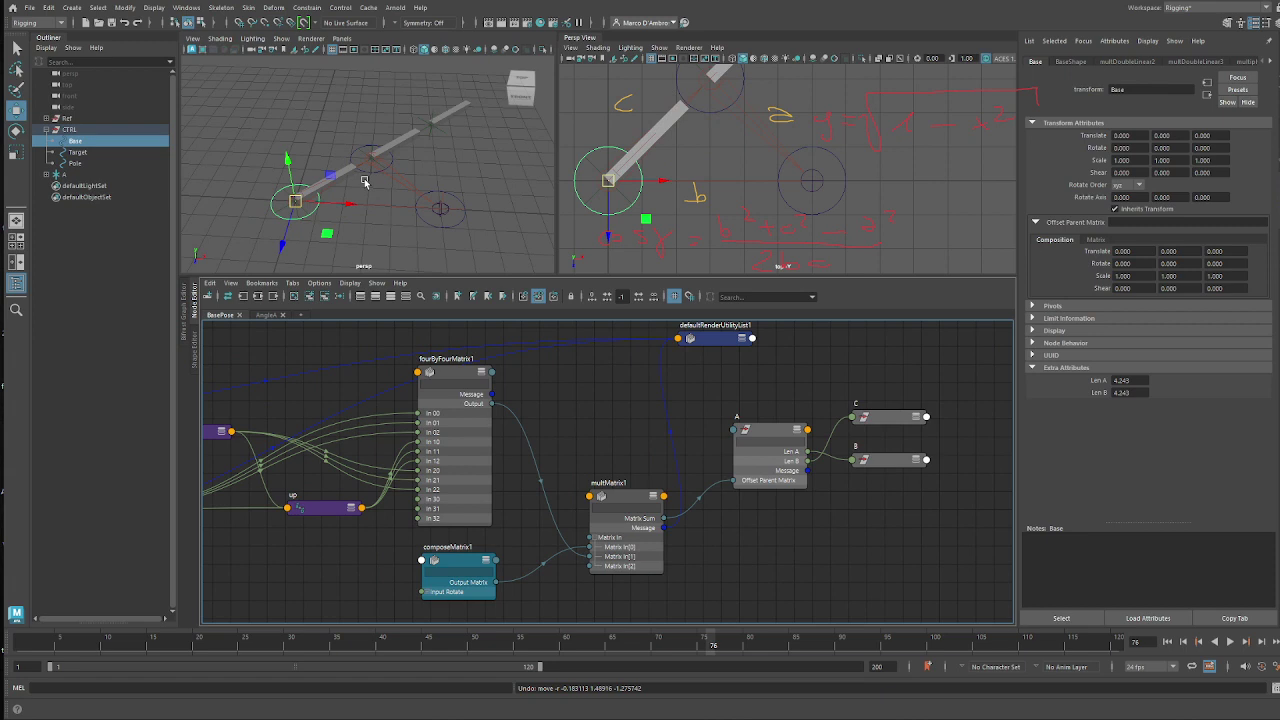
pyautogui.keyDown('alt'); pyautogui.moveTo(400, 427); pyautogui.dragTo(858, 398, button='middle'); pyautogui.keyUp('alt')
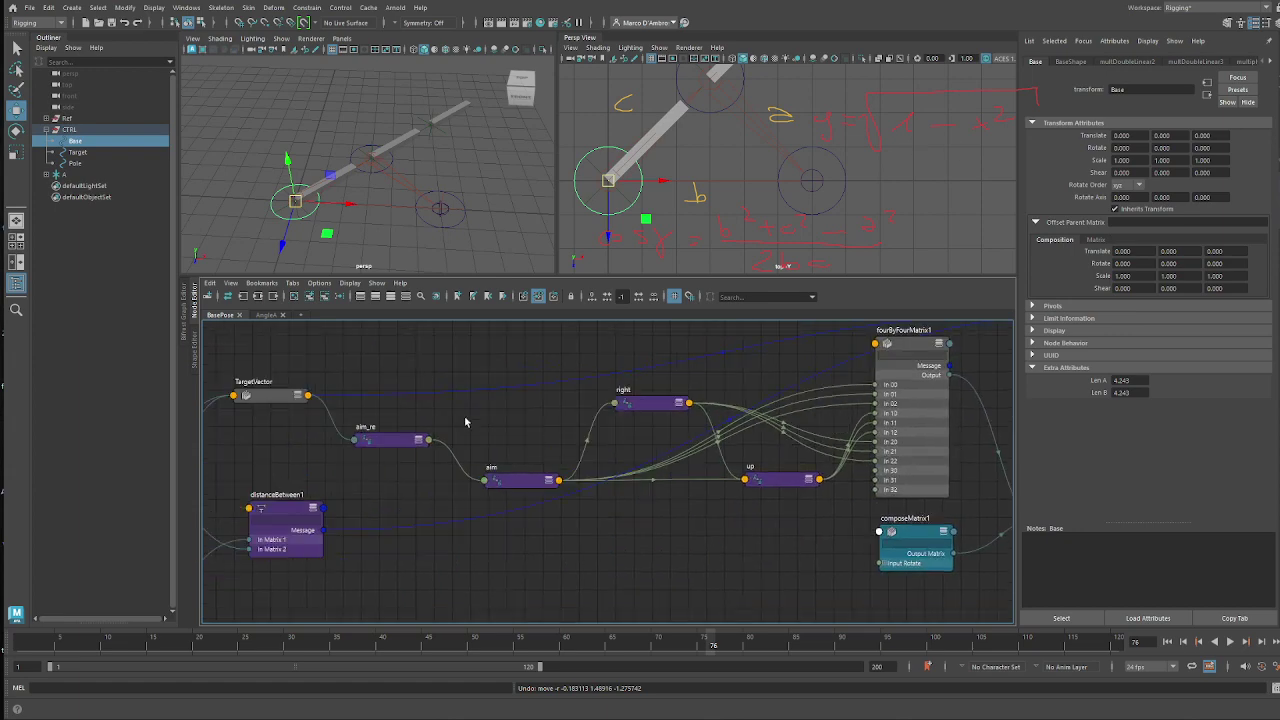
pyautogui.click(264, 316)
pyautogui.keyDown('alt'); pyautogui.moveTo(470, 495); pyautogui.dragTo(1045, 468, button='middle'); pyautogui.keyUp('alt')
pyautogui.keyDown('alt'); pyautogui.moveTo(244, 494); pyautogui.dragTo(1072, 421, button='middle'); pyautogui.keyUp('alt')
pyautogui.keyDown('alt'); pyautogui.moveTo(544, 435); pyautogui.dragTo(810, 522, button='middle'); pyautogui.keyUp('alt')
pyautogui.keyDown('alt'); pyautogui.moveTo(594, 479); pyautogui.dragTo(532, 459, button='middle'); pyautogui.keyUp('alt')
pyautogui.moveTo(660, 355); pyautogui.dragTo(633, 344)
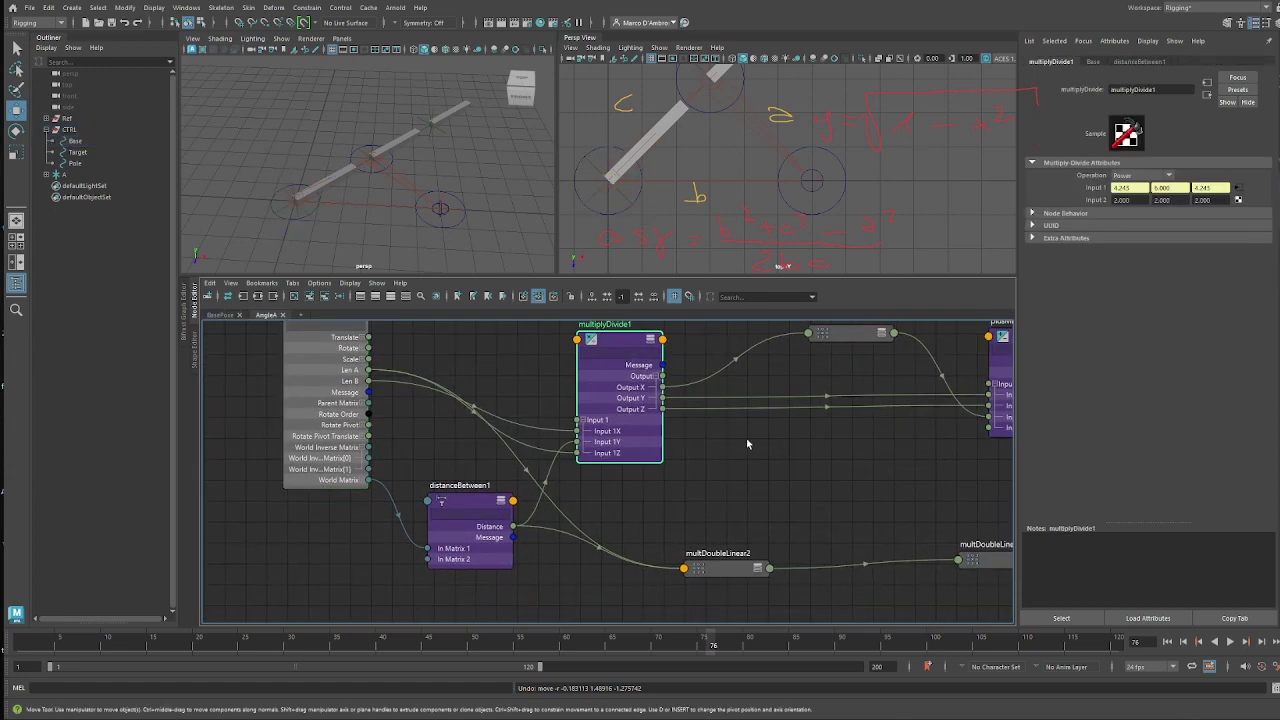
pyautogui.scroll(-3, 742, 440)
pyautogui.keyDown('alt'); pyautogui.moveTo(724, 441); pyautogui.dragTo(598, 434, button='middle'); pyautogui.keyUp('alt')
pyautogui.click(816, 431)
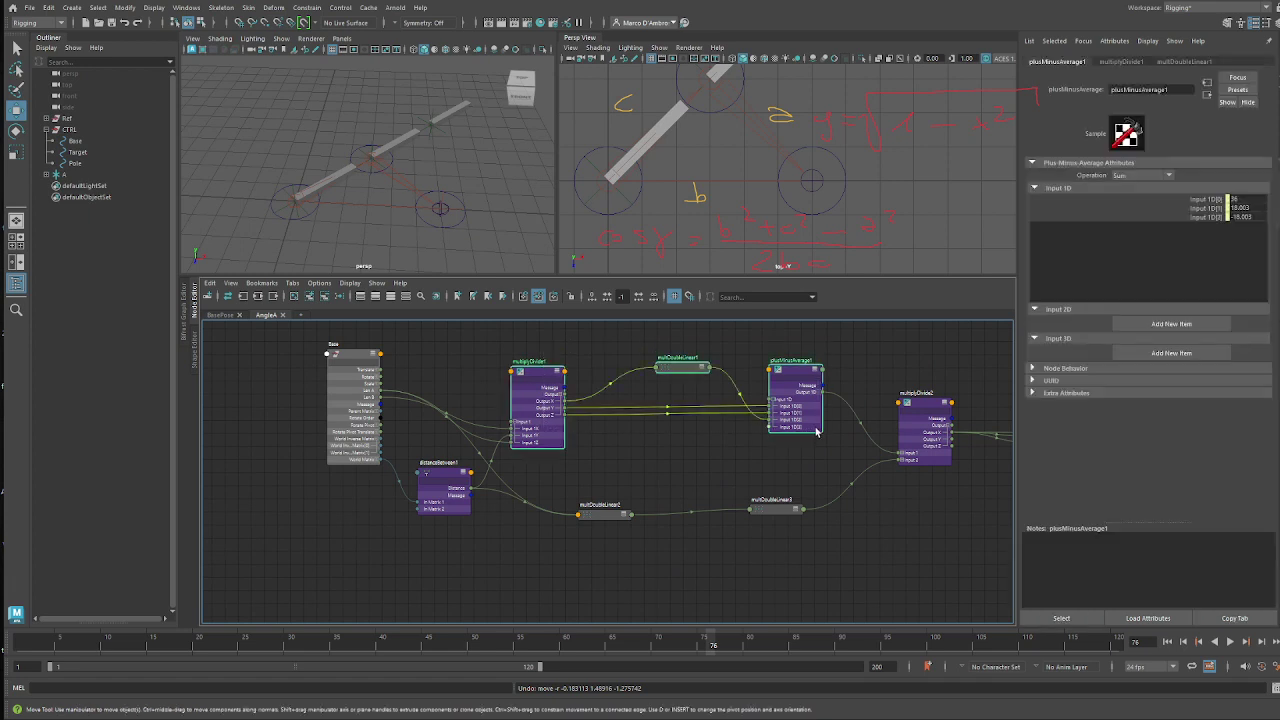
pyautogui.hotkey('ctrl', 'd')
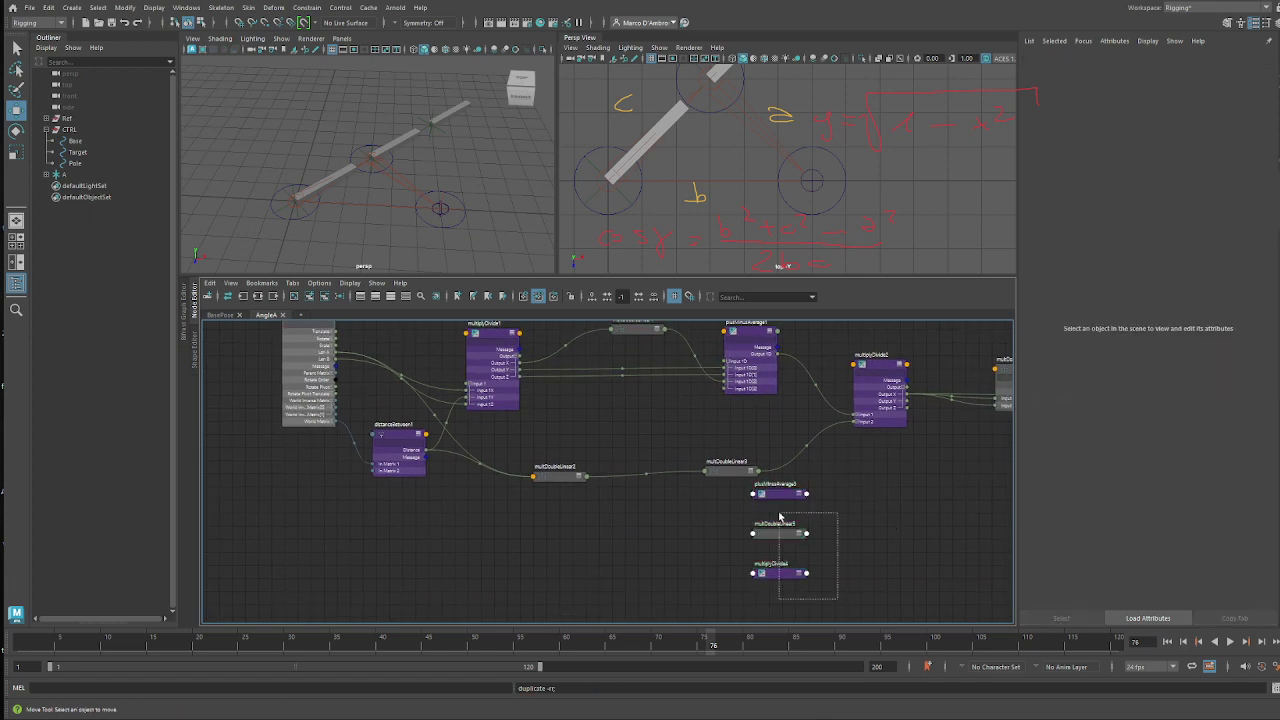
pyautogui.press('Delete')
# - Duplicate multiplyDivide1, place the copy below the distanceBetween1 row and expand it to show its connected attributes
pyautogui.click(485, 379)
pyautogui.hotkey('ctrl', 'd')
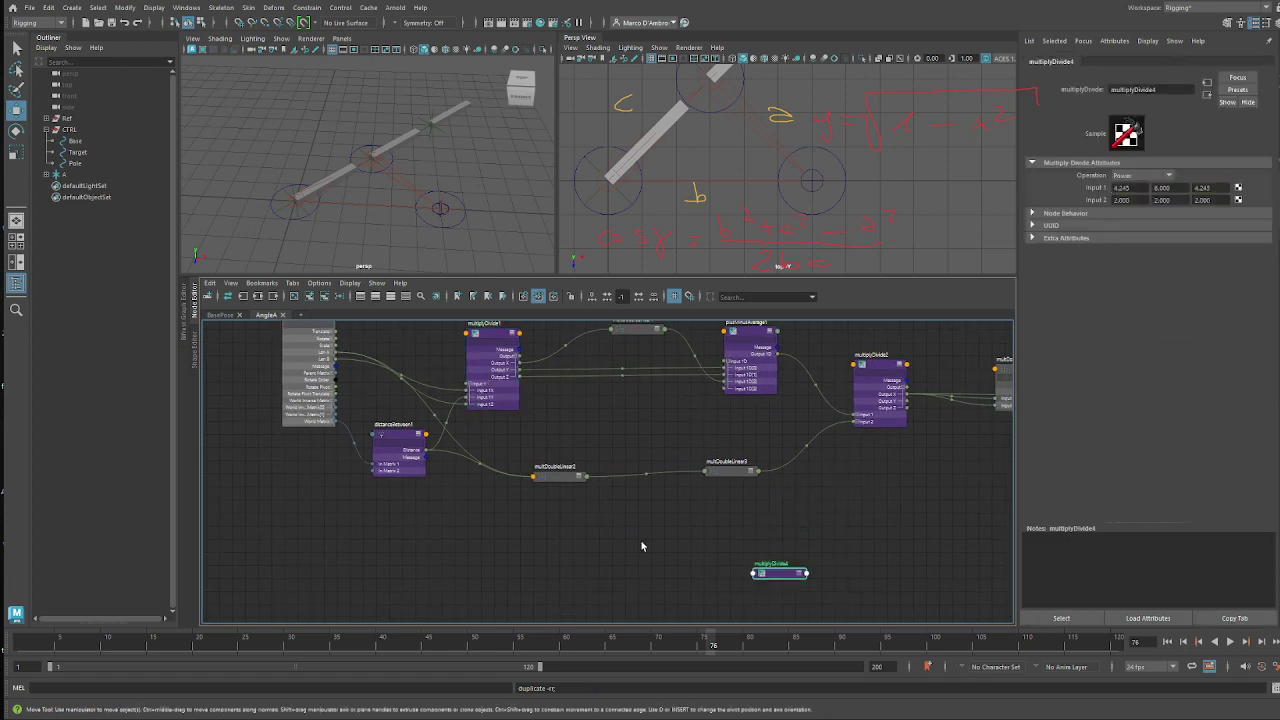
pyautogui.moveTo(769, 577); pyautogui.dragTo(485, 531)
pyautogui.click(514, 527)
pyautogui.keyDown('alt'); pyautogui.moveTo(516, 526); pyautogui.dragTo(653, 528, button='middle'); pyautogui.keyUp('alt')
# - Move distanceBetween1 slightly down and left within the AngleA graph
pyautogui.scroll(3, 655, 525)
pyautogui.keyDown('alt'); pyautogui.moveTo(557, 469); pyautogui.dragTo(543, 551, button='middle'); pyautogui.keyUp('alt')
pyautogui.moveTo(464, 481); pyautogui.dragTo(449, 497)
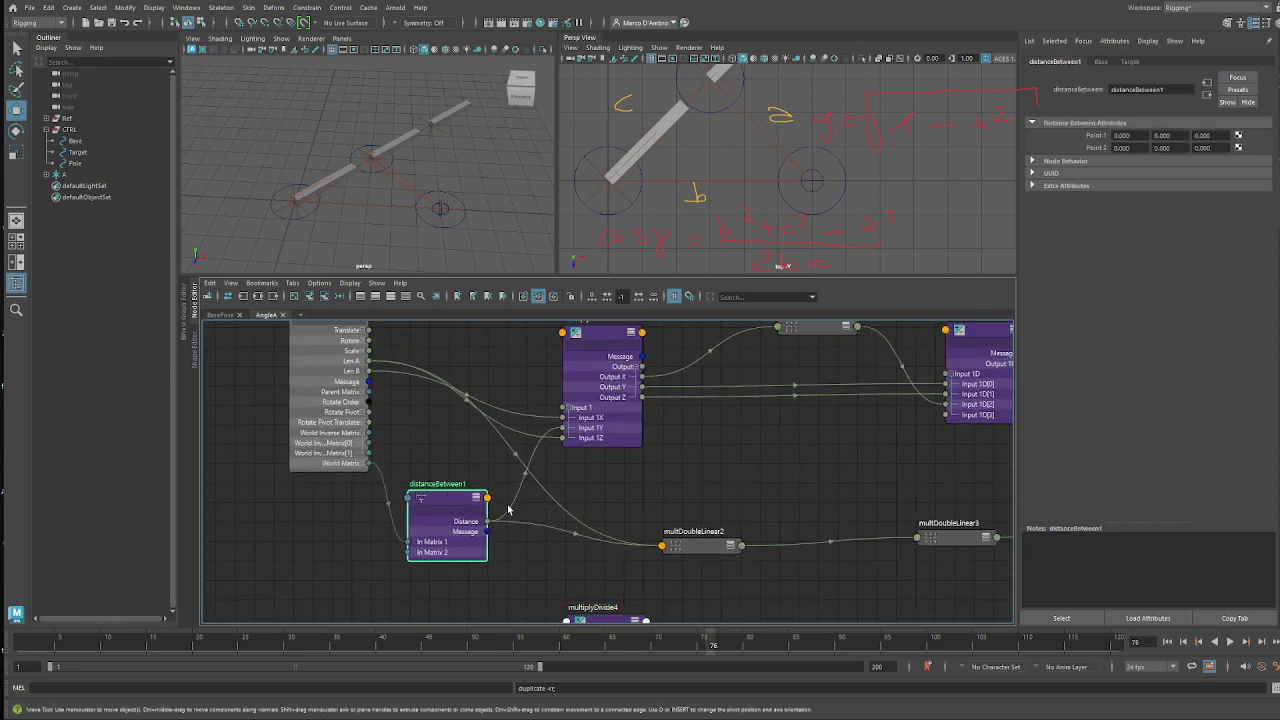
pyautogui.keyDown('alt'); pyautogui.moveTo(531, 512); pyautogui.dragTo(544, 461, button='middle'); pyautogui.keyUp('alt')
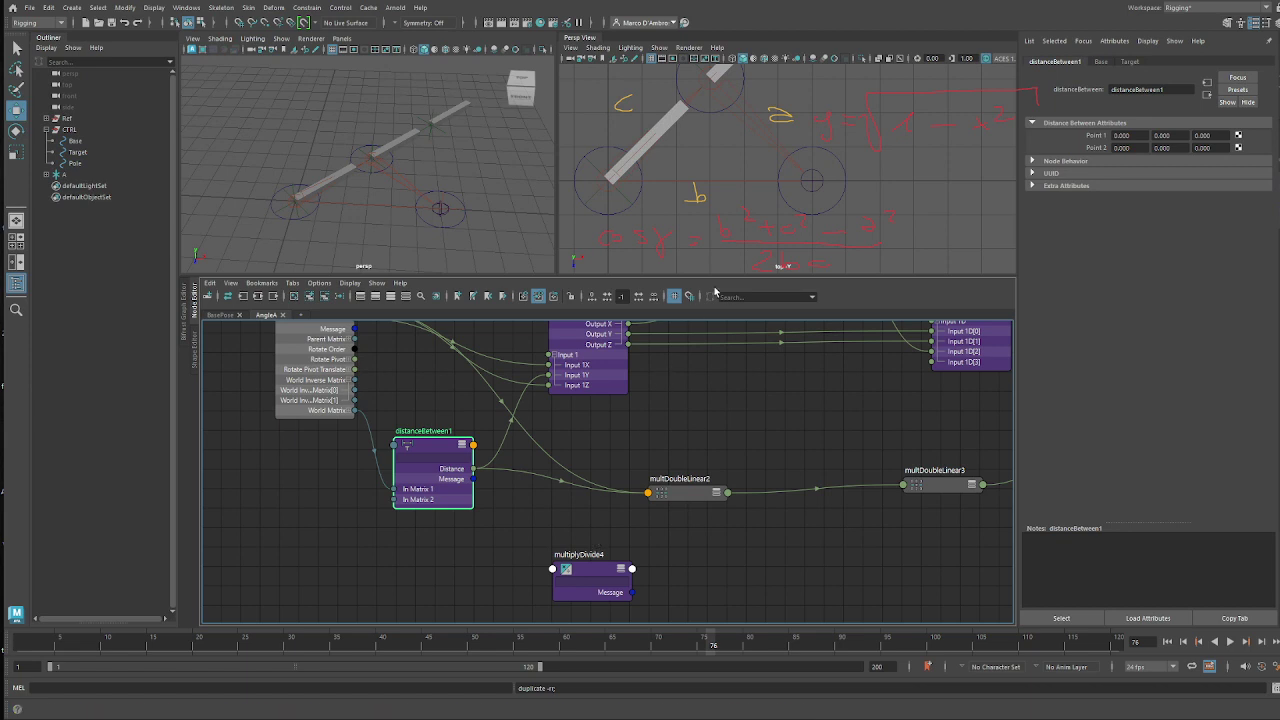
pyautogui.scroll(-3, 760, 175)
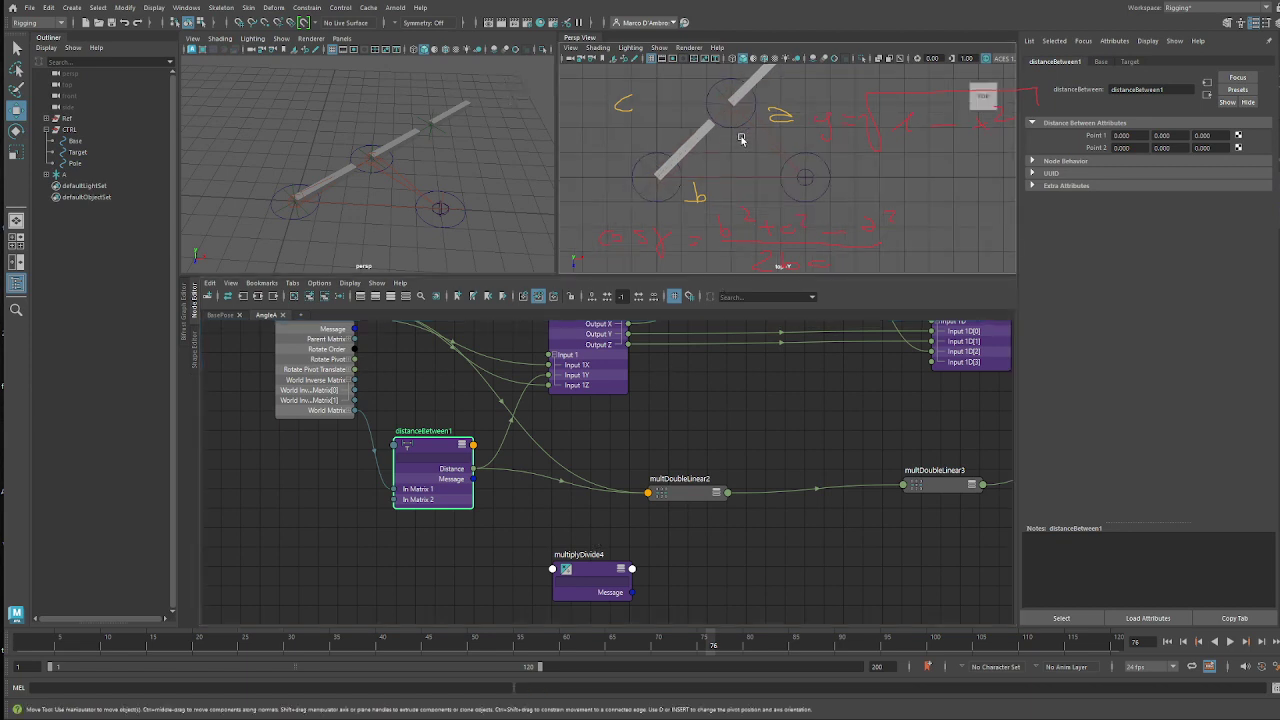
pyautogui.keyDown('alt'); pyautogui.moveTo(739, 139); pyautogui.dragTo(706, 133, button='middle'); pyautogui.keyUp('alt')
pyautogui.keyDown('alt'); pyautogui.moveTo(705, 133); pyautogui.dragTo(688, 111); pyautogui.keyUp('alt')
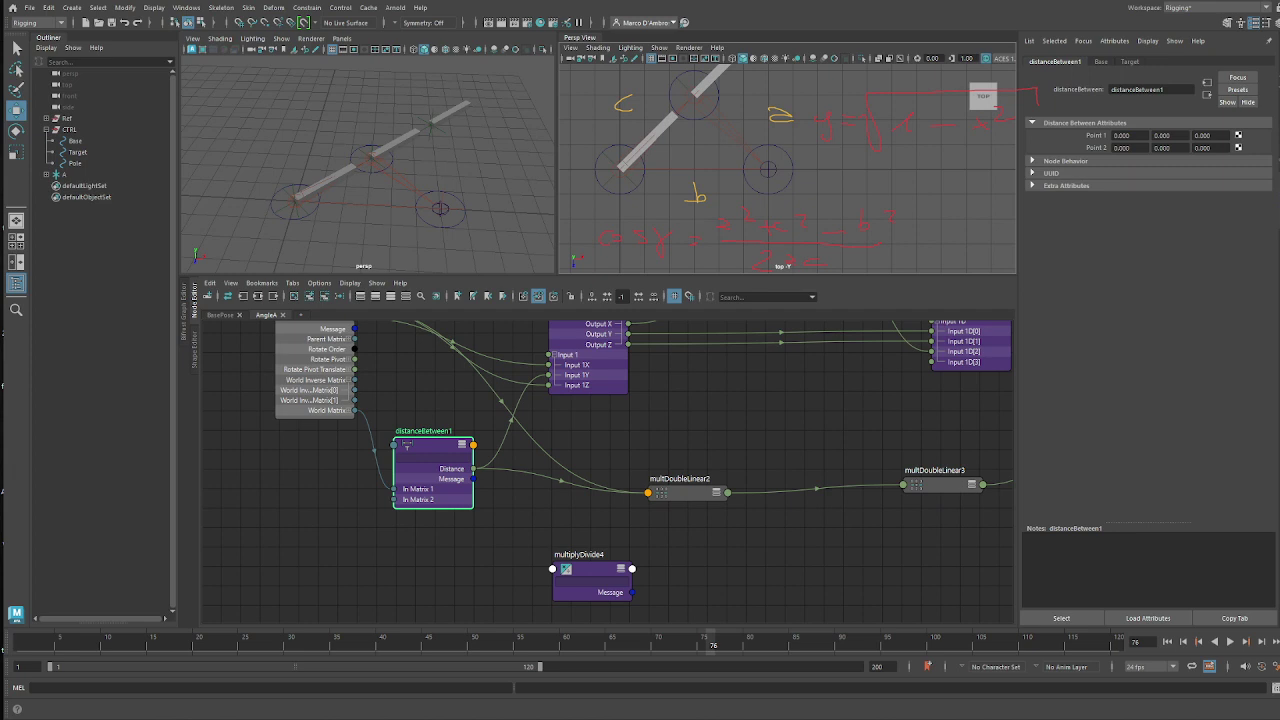
pyautogui.keyDown('alt'); pyautogui.moveTo(638, 510); pyautogui.dragTo(786, 510, button='middle'); pyautogui.keyUp('alt')
pyautogui.keyDown('alt'); pyautogui.moveTo(583, 534); pyautogui.dragTo(574, 554, button='middle'); pyautogui.keyUp('alt')
pyautogui.keyDown('alt'); pyautogui.moveTo(432, 468); pyautogui.dragTo(396, 503, button='middle'); pyautogui.keyUp('alt')
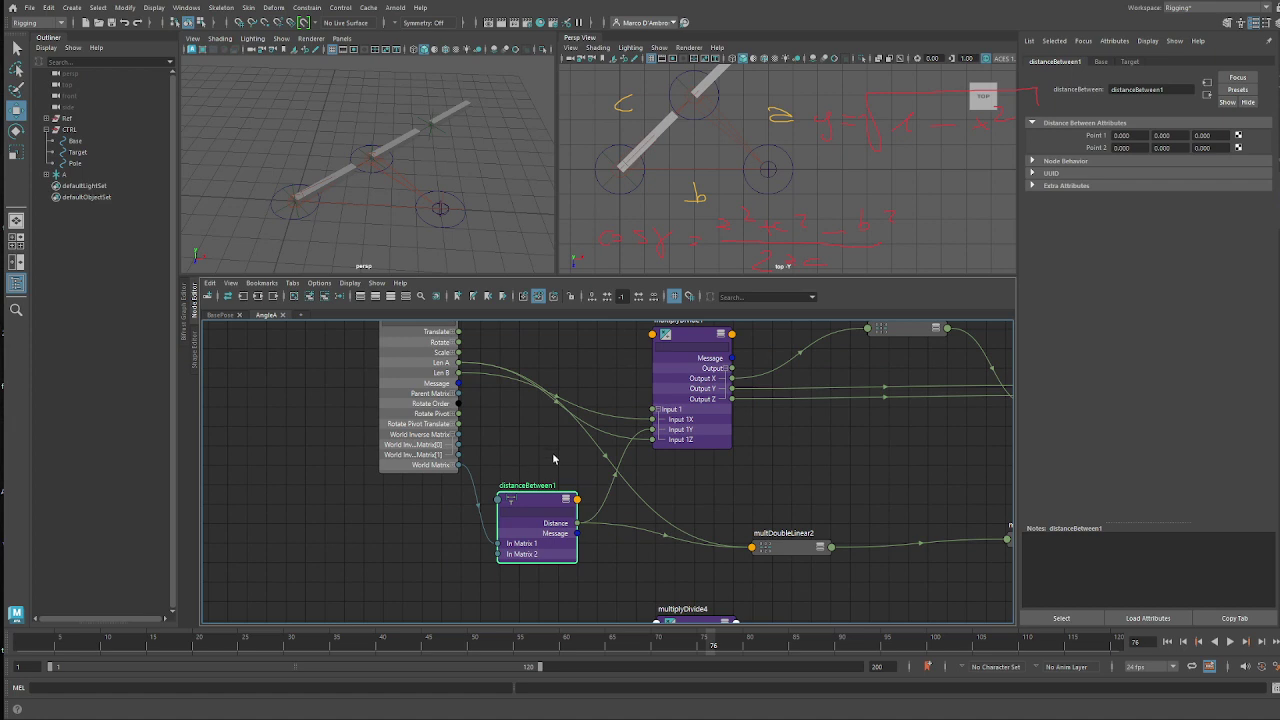
# - Move multiplyDivide4 up between multiplyDivide1 and multDoubleLinear2, and connect Base's Len B to its Input 1X
pyautogui.keyDown('alt'); pyautogui.moveTo(591, 461); pyautogui.dragTo(568, 428, button='middle'); pyautogui.keyUp('alt')
pyautogui.moveTo(676, 594); pyautogui.dragTo(690, 476)
pyautogui.keyDown('alt'); pyautogui.moveTo(584, 526); pyautogui.dragTo(592, 589, button='middle'); pyautogui.keyUp('alt')
pyautogui.moveTo(706, 547); pyautogui.dragTo(780, 510)
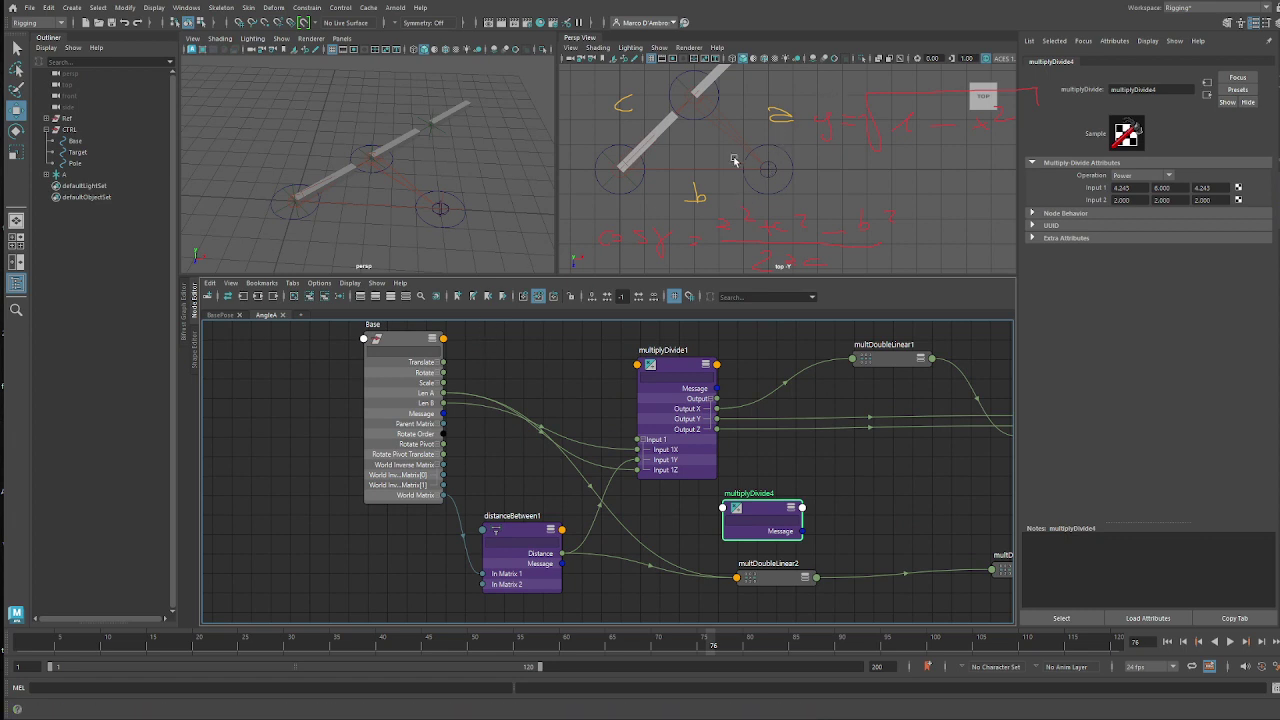
pyautogui.moveTo(445, 405); pyautogui.dragTo(740, 512)
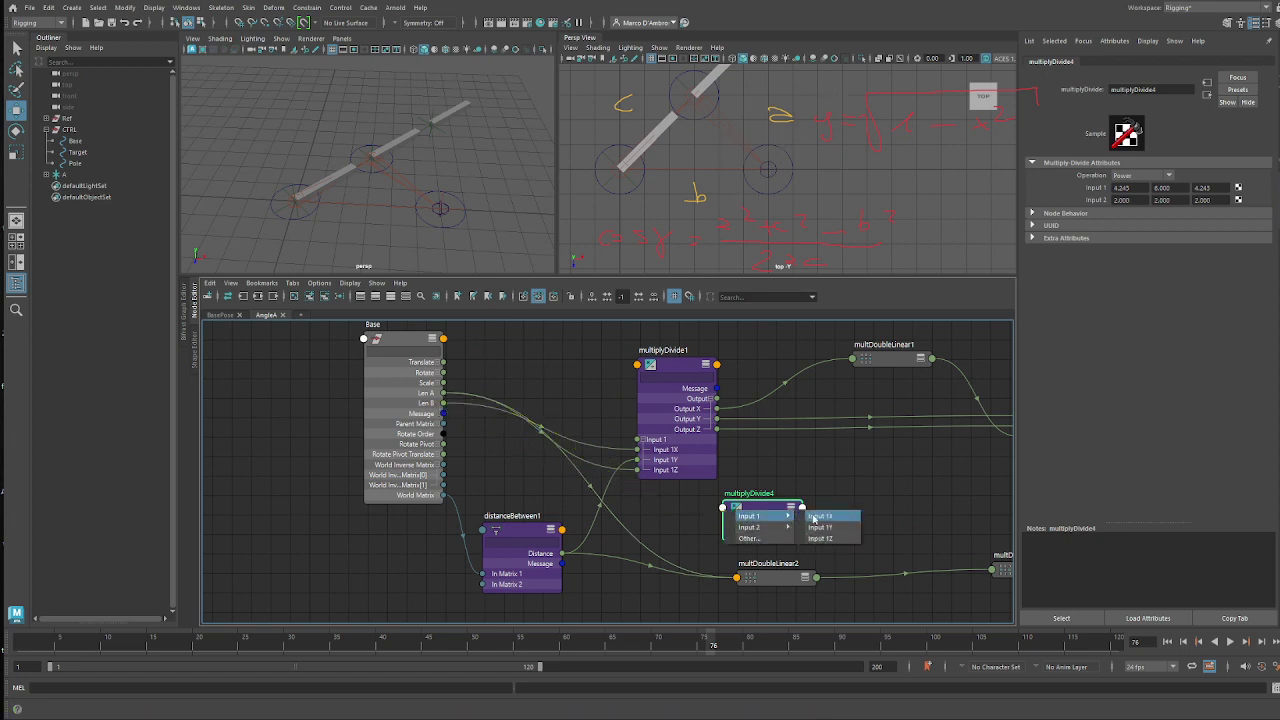
pyautogui.click(825, 516)
pyautogui.click(740, 528)
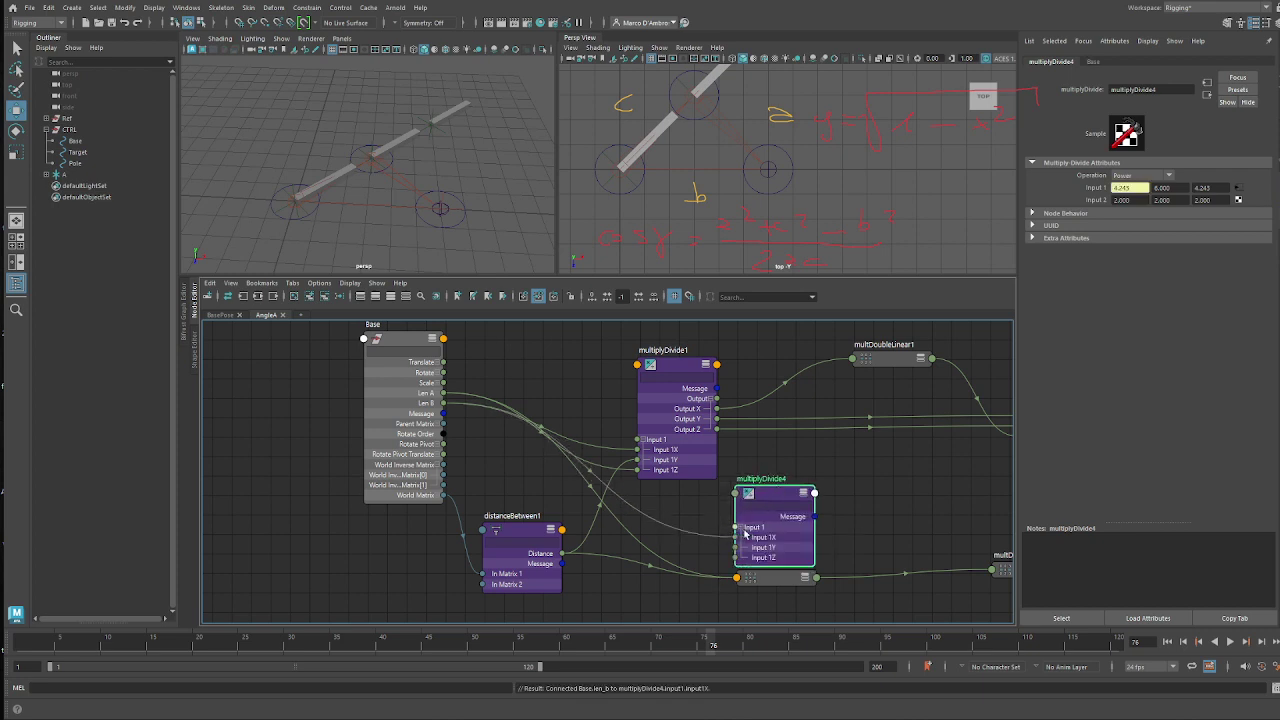
pyautogui.moveTo(786, 495); pyautogui.dragTo(810, 470)
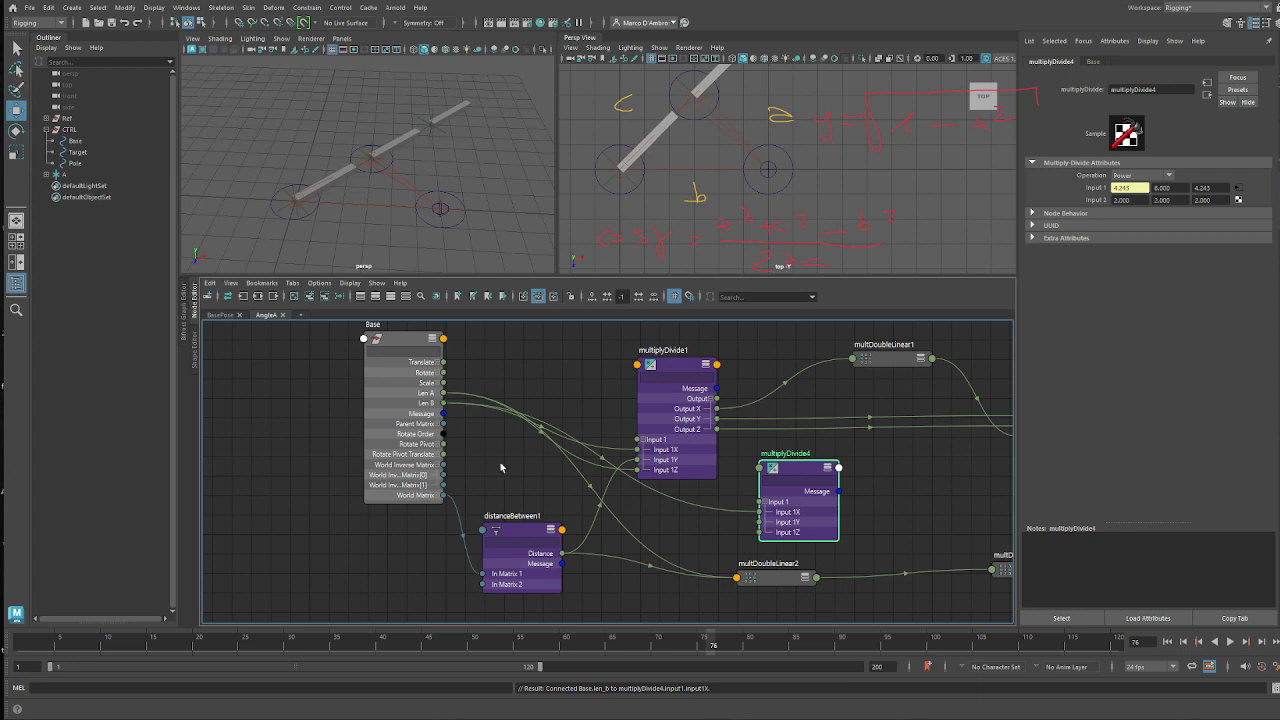
# - Connect Base's Len A to multiplyDivide4's Input 1Y and distanceBetween1's Distance to its Input 1Z
pyautogui.moveTo(443, 394); pyautogui.dragTo(761, 522)
pyautogui.click(732, 538)
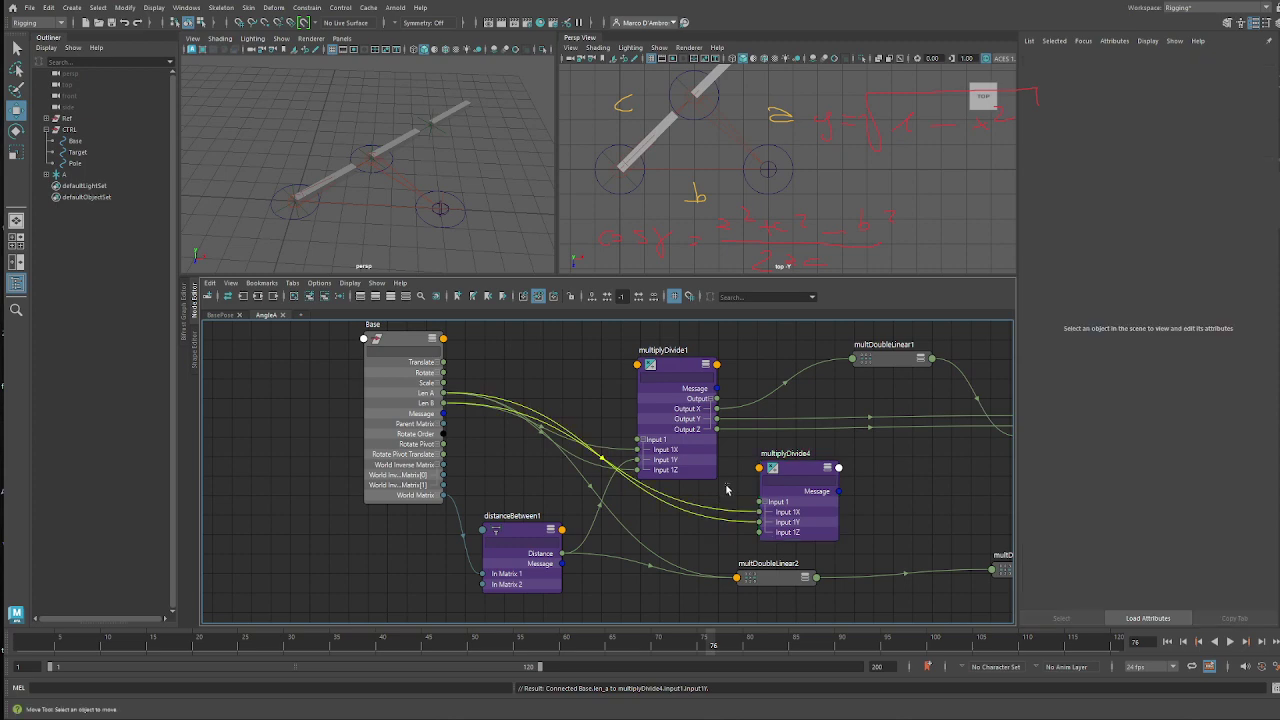
pyautogui.moveTo(807, 467); pyautogui.dragTo(823, 463)
pyautogui.keyDown('alt'); pyautogui.moveTo(675, 499); pyautogui.dragTo(553, 505, button='middle'); pyautogui.keyUp('alt')
pyautogui.scroll(-1, 680, 424)
pyautogui.scroll(1, 500, 550)
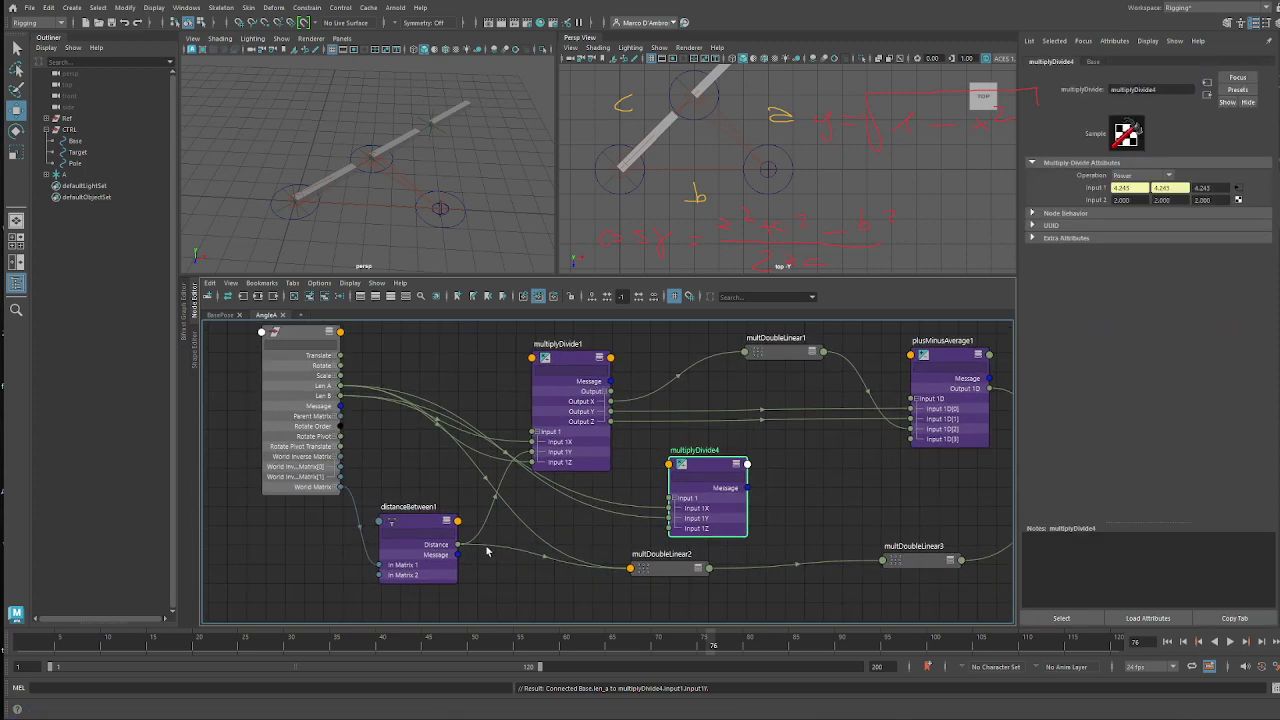
pyautogui.moveTo(459, 545); pyautogui.dragTo(670, 528)
pyautogui.scroll(-1, 691, 474)
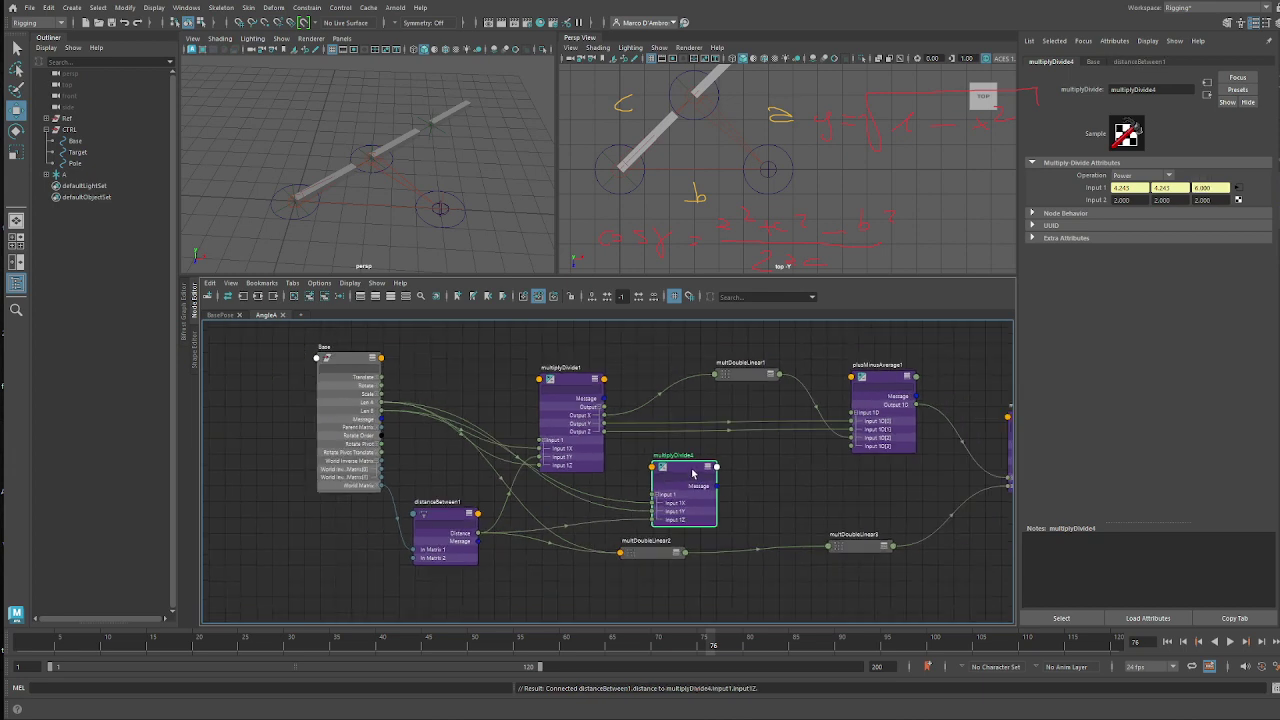
# - Place multiplyDivide4 directly below multDoubleLinear2 in the AngleA graph
pyautogui.moveTo(691, 474); pyautogui.dragTo(570, 589)
pyautogui.keyDown('alt'); pyautogui.moveTo(683, 481); pyautogui.dragTo(684, 404, button='middle'); pyautogui.keyUp('alt')
pyautogui.keyDown('alt'); pyautogui.moveTo(720, 450); pyautogui.dragTo(692, 438, button='right'); pyautogui.keyUp('alt')
pyautogui.moveTo(566, 502); pyautogui.dragTo(671, 508)
pyautogui.keyDown('alt'); pyautogui.moveTo(678, 470); pyautogui.dragTo(757, 429, button='middle'); pyautogui.keyUp('alt')
pyautogui.keyDown('alt'); pyautogui.moveTo(757, 429); pyautogui.dragTo(860, 430, button='right'); pyautogui.keyUp('alt')
pyautogui.click(640, 600)
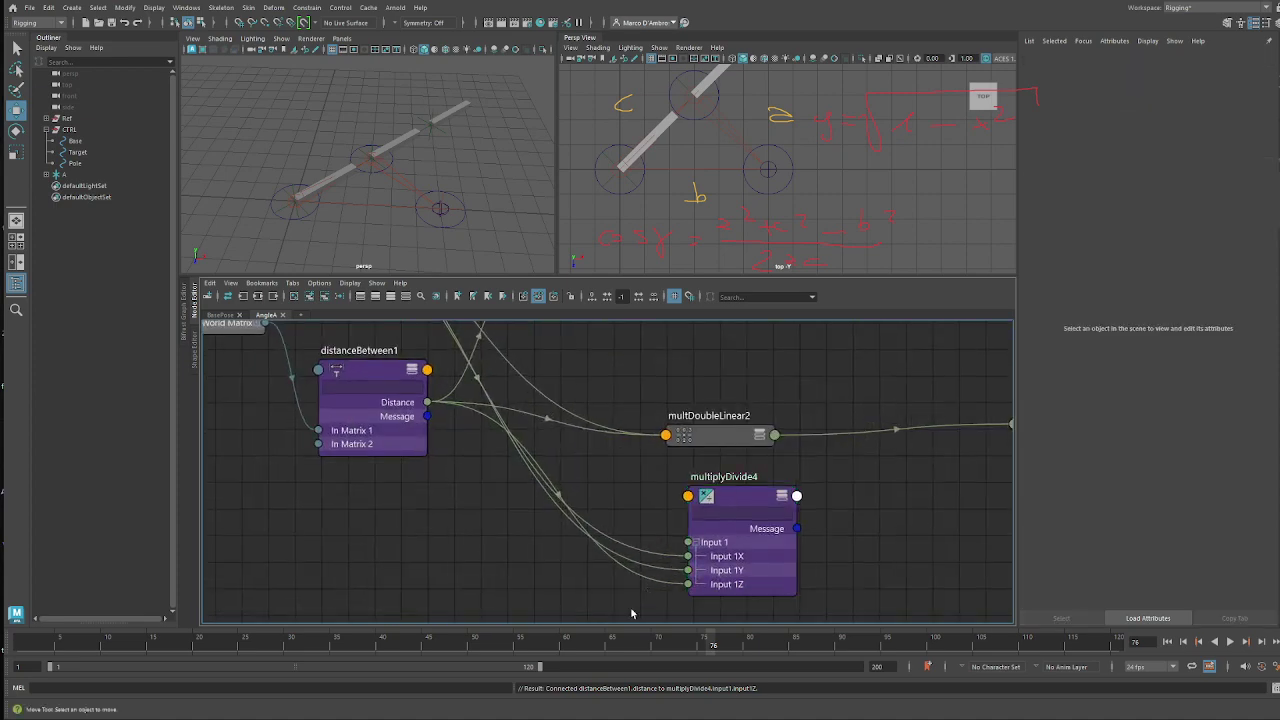
# - Rewire multiplyDivide4 so distanceBetween1's Distance feeds Input 1Y instead of Input 1Z, and Base's Len A feeds Input 1Z
pyautogui.moveTo(631, 579); pyautogui.dragTo(470, 481)
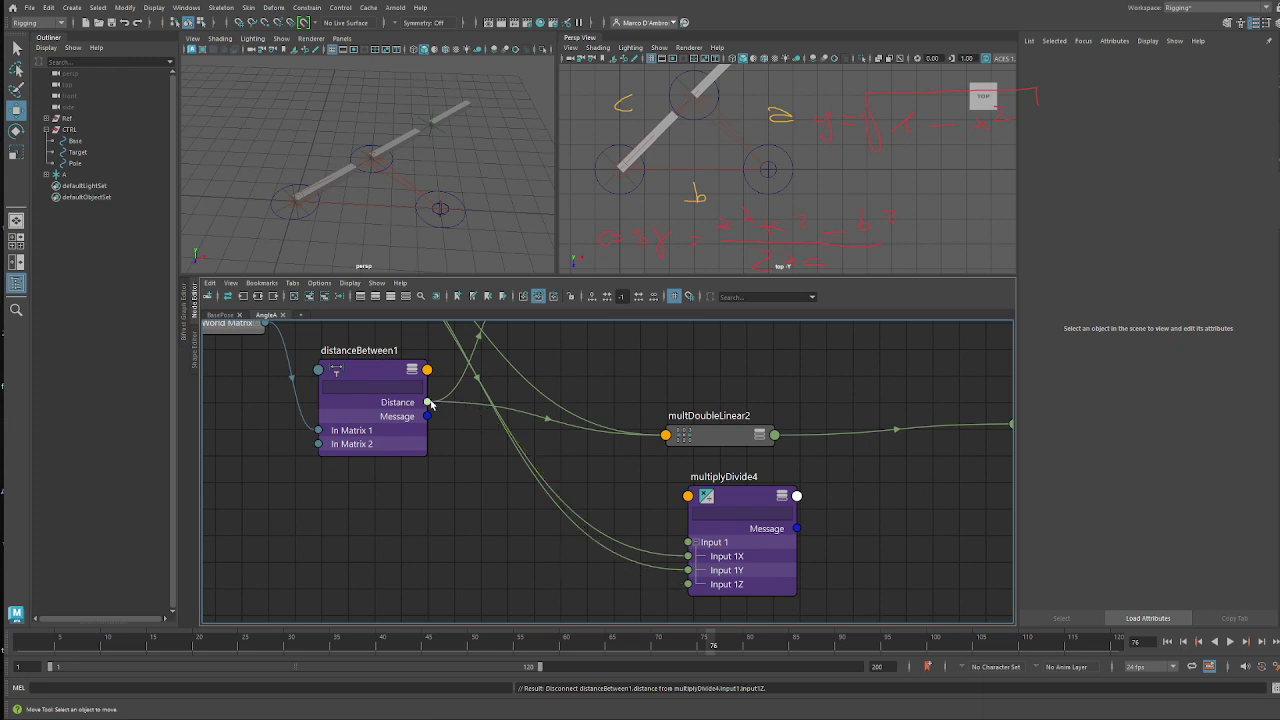
pyautogui.moveTo(429, 405); pyautogui.dragTo(688, 570)
pyautogui.scroll(-2, 760, 540)
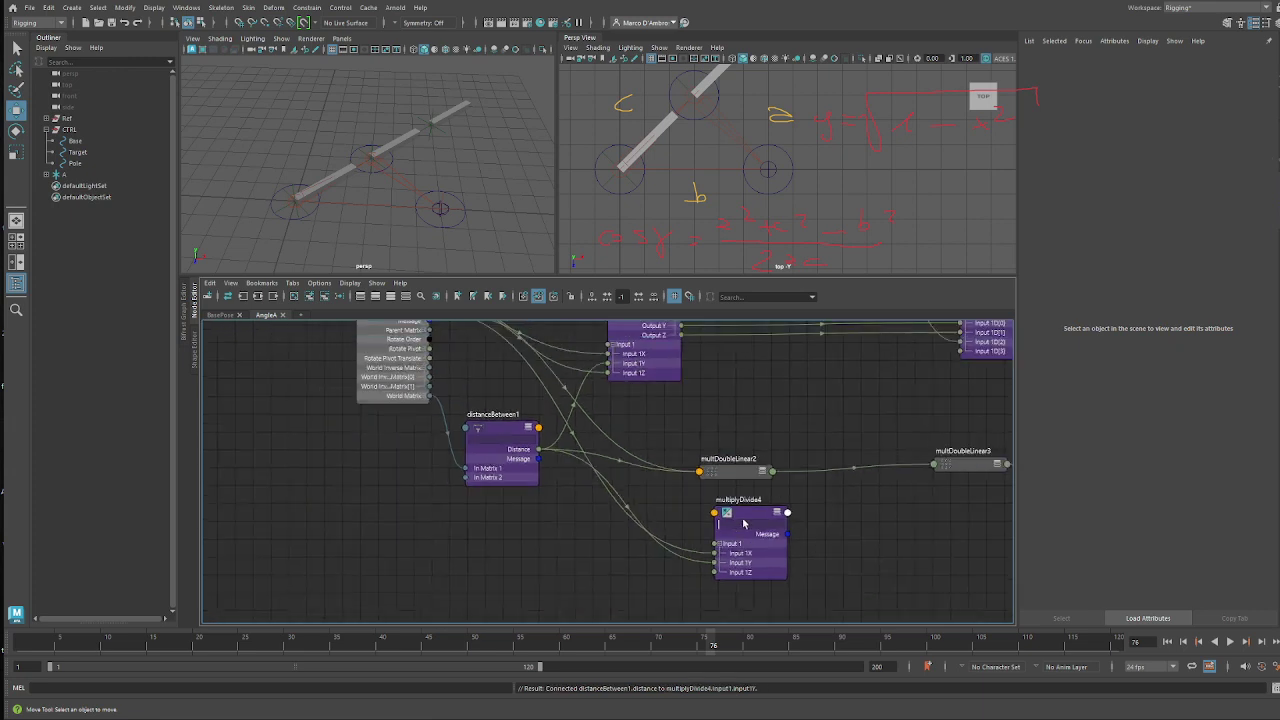
pyautogui.click(743, 520)
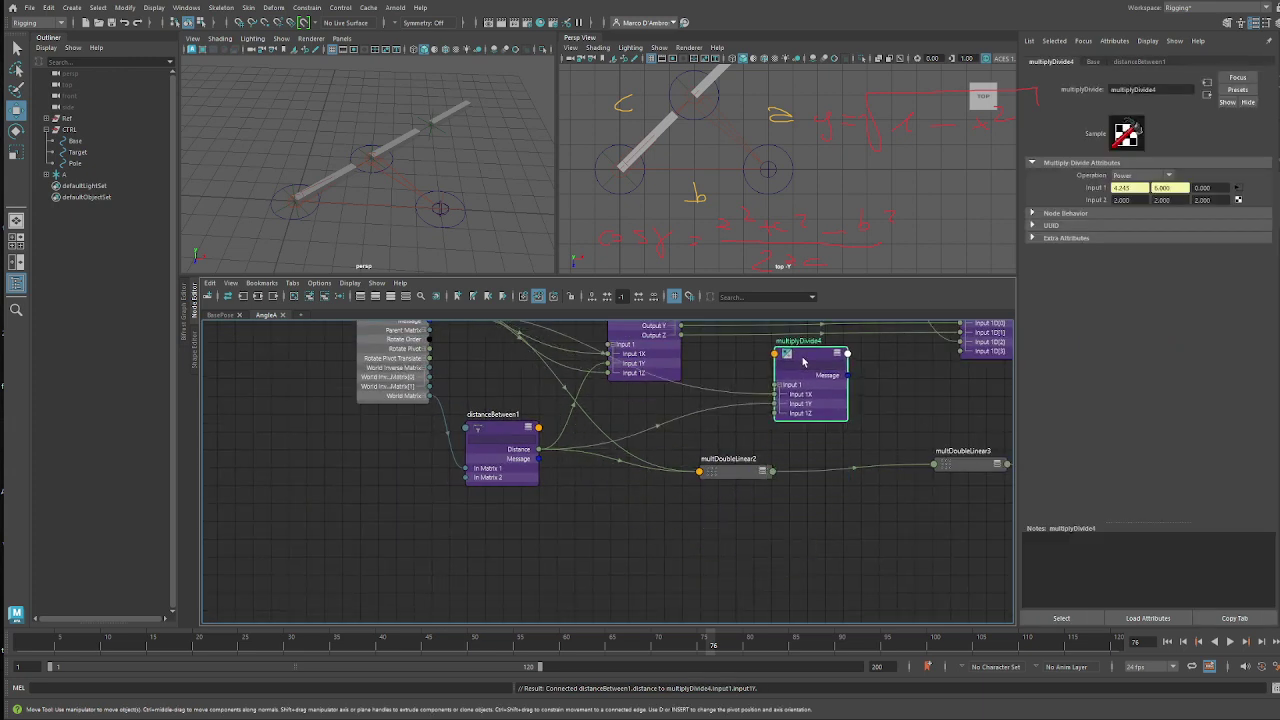
pyautogui.click(730, 440)
pyautogui.moveTo(701, 433); pyautogui.dragTo(709, 517, button='middle')
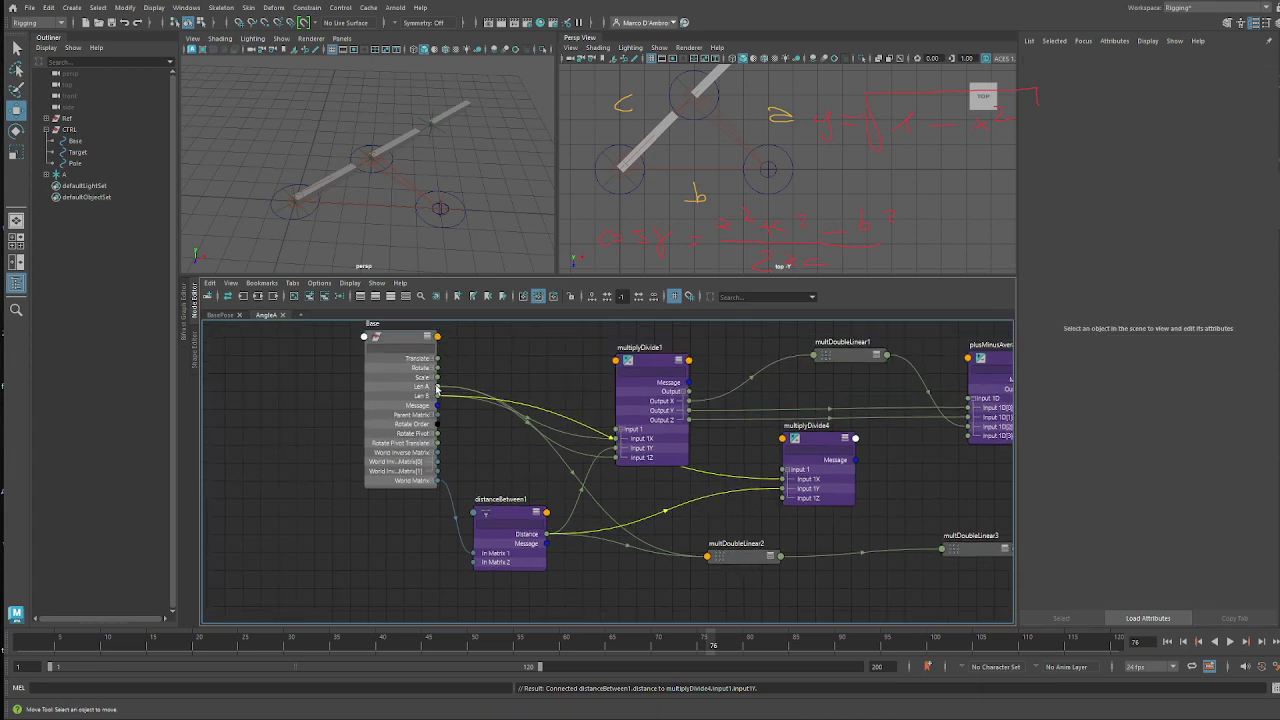
pyautogui.moveTo(437, 388); pyautogui.dragTo(810, 500)
# - Reposition multiplyDivide4 below multDoubleLinear2, slightly to the right of distanceBetween1
pyautogui.moveTo(836, 442); pyautogui.dragTo(693, 612)
pyautogui.moveTo(718, 506); pyautogui.dragTo(700, 405, button='middle')
pyautogui.moveTo(648, 506); pyautogui.dragTo(615, 525)
pyautogui.moveTo(757, 541); pyautogui.dragTo(669, 527, button='middle')
pyautogui.click(669, 525)
pyautogui.moveTo(530, 519); pyautogui.dragTo(547, 517)
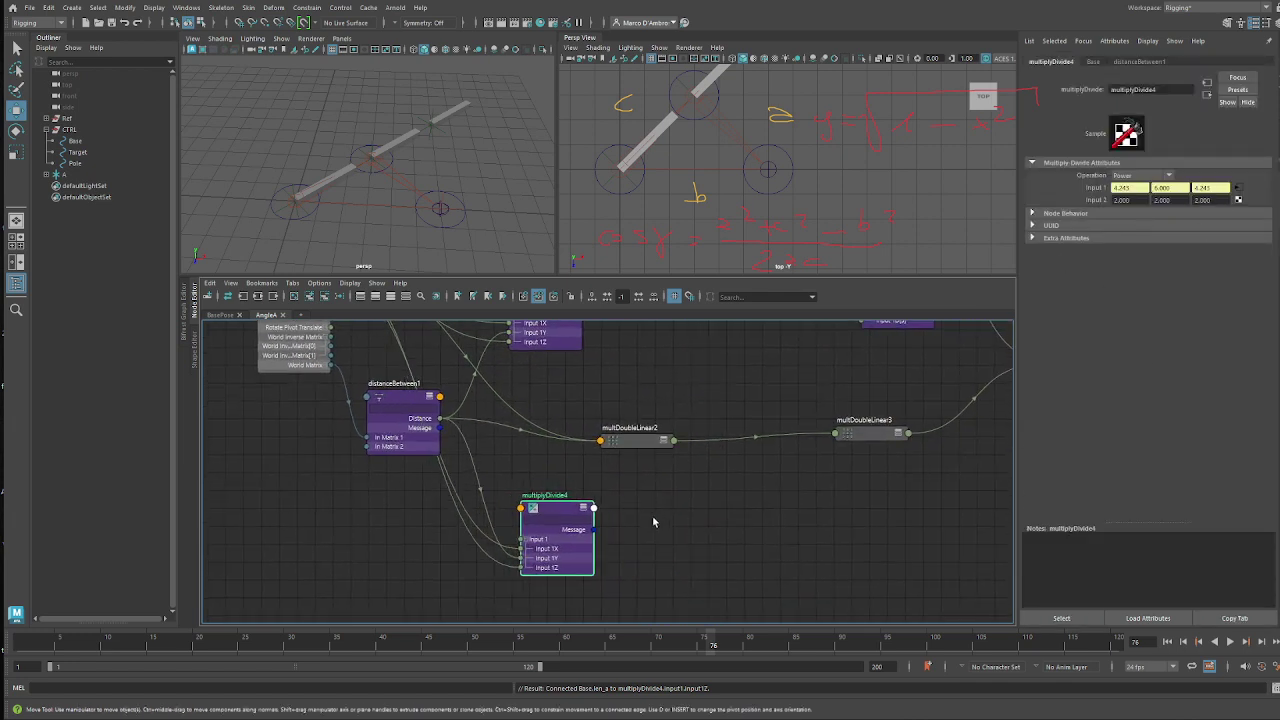
pyautogui.moveTo(664, 521); pyautogui.dragTo(592, 609, button='middle')
pyautogui.moveTo(683, 577); pyautogui.dragTo(651, 519, button='middle')
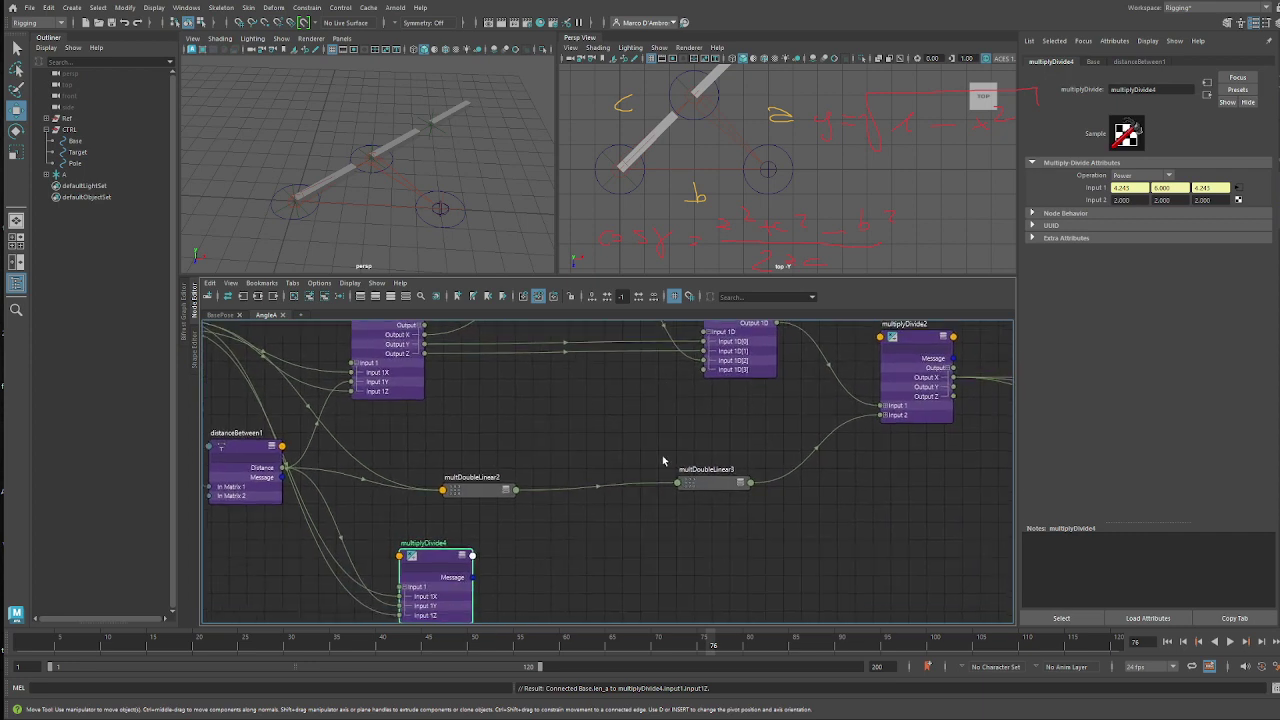
# - Duplicate multDoubleLinear1 and place the copy to the right of multiplyDivide4
pyautogui.click(692, 545)
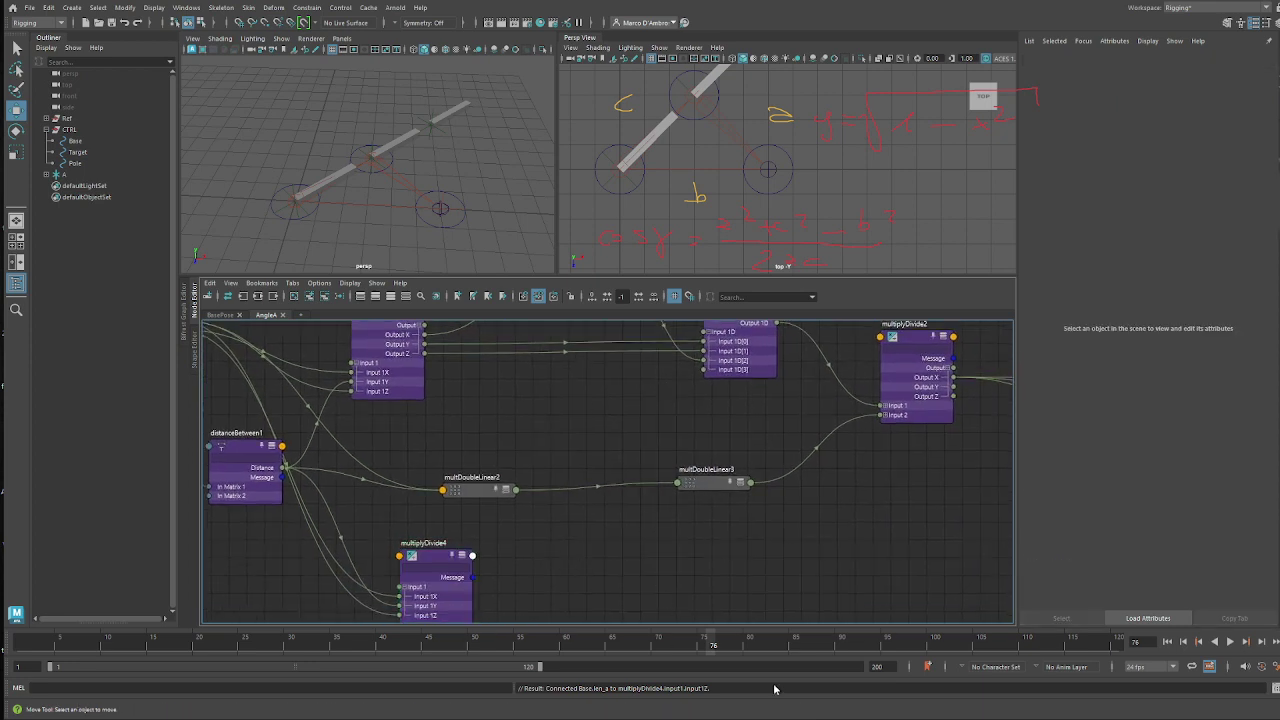
pyautogui.moveTo(742, 381); pyautogui.dragTo(738, 435, button='middle')
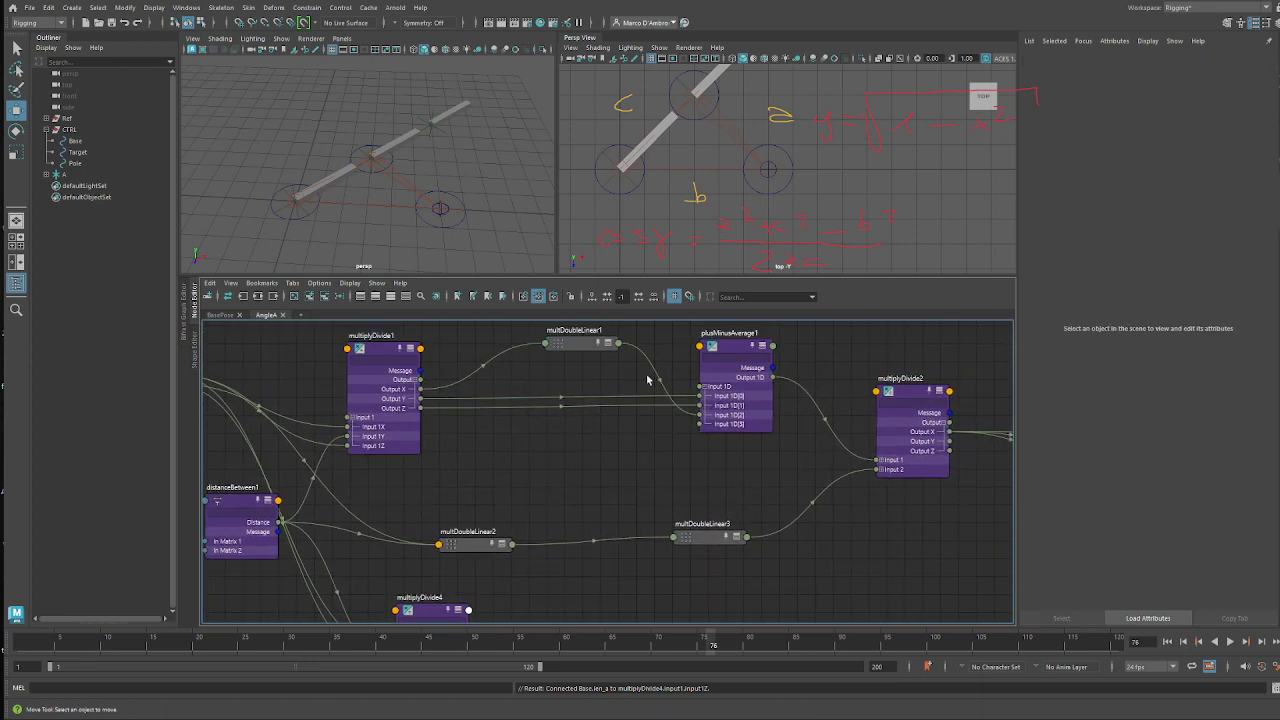
pyautogui.click(586, 346)
pyautogui.hotkey('ctrl', 'd')
pyautogui.moveTo(786, 612); pyautogui.dragTo(812, 559, button='middle')
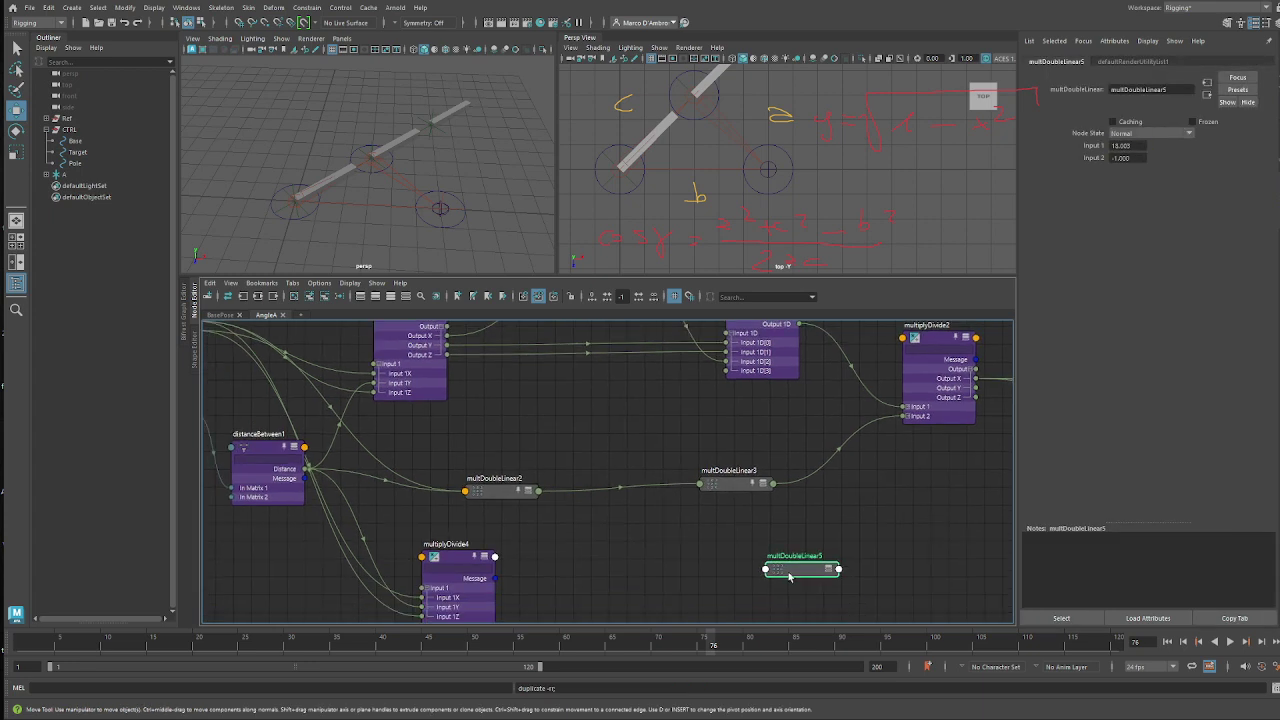
pyautogui.moveTo(792, 579); pyautogui.dragTo(652, 580)
# - Duplicate plusMinusAverage1 and place the copy to the right of multDoubleLinear5
pyautogui.click(770, 366)
pyautogui.hotkey('ctrl', 'd')
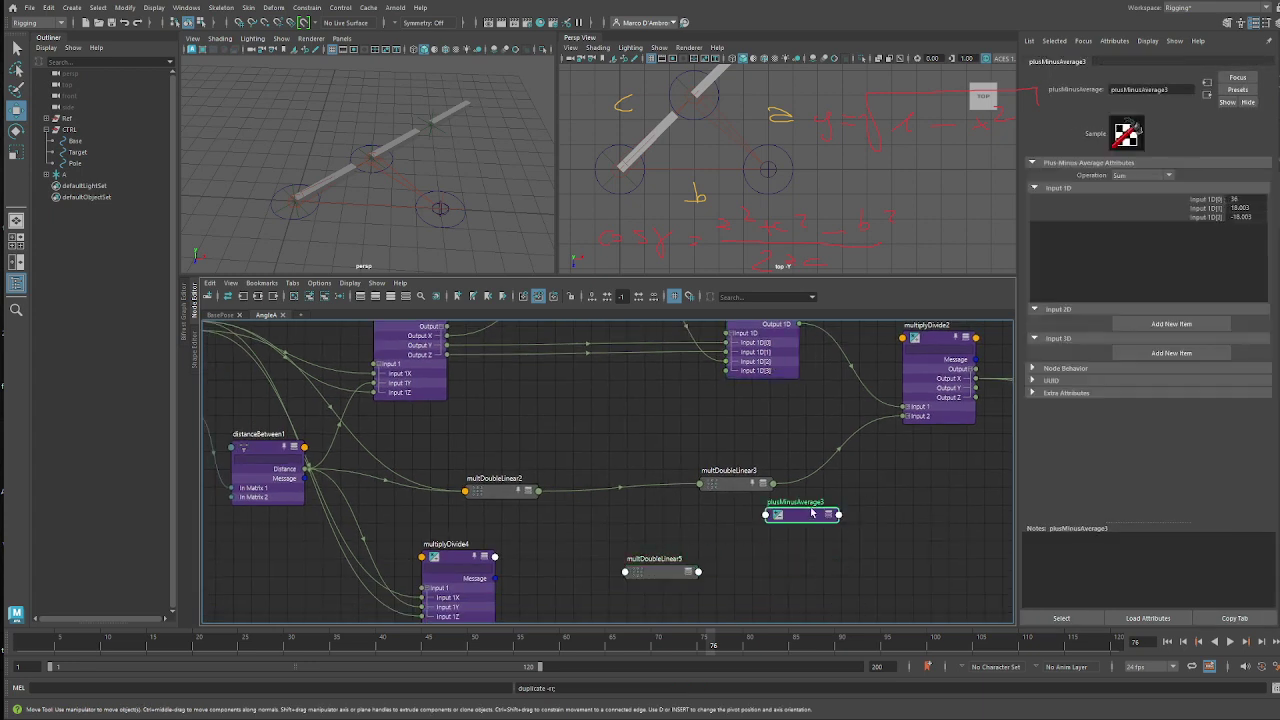
pyautogui.moveTo(810, 513); pyautogui.dragTo(834, 563)
pyautogui.moveTo(581, 528); pyautogui.dragTo(796, 513, button='middle')
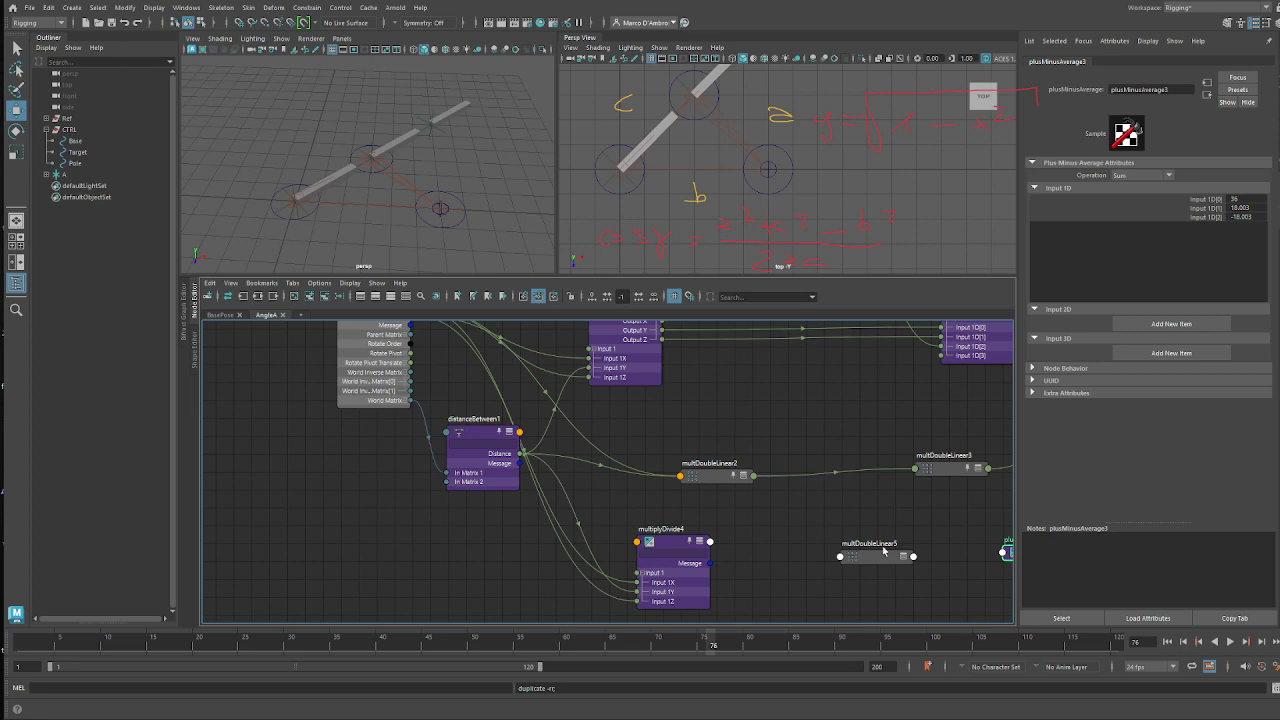
# - Move multDoubleLinear5 closer to multiplyDivide4 and connect multiplyDivide4's Output Y to its Input 1
pyautogui.moveTo(883, 553); pyautogui.dragTo(823, 528)
pyautogui.scroll(2, 823, 528)
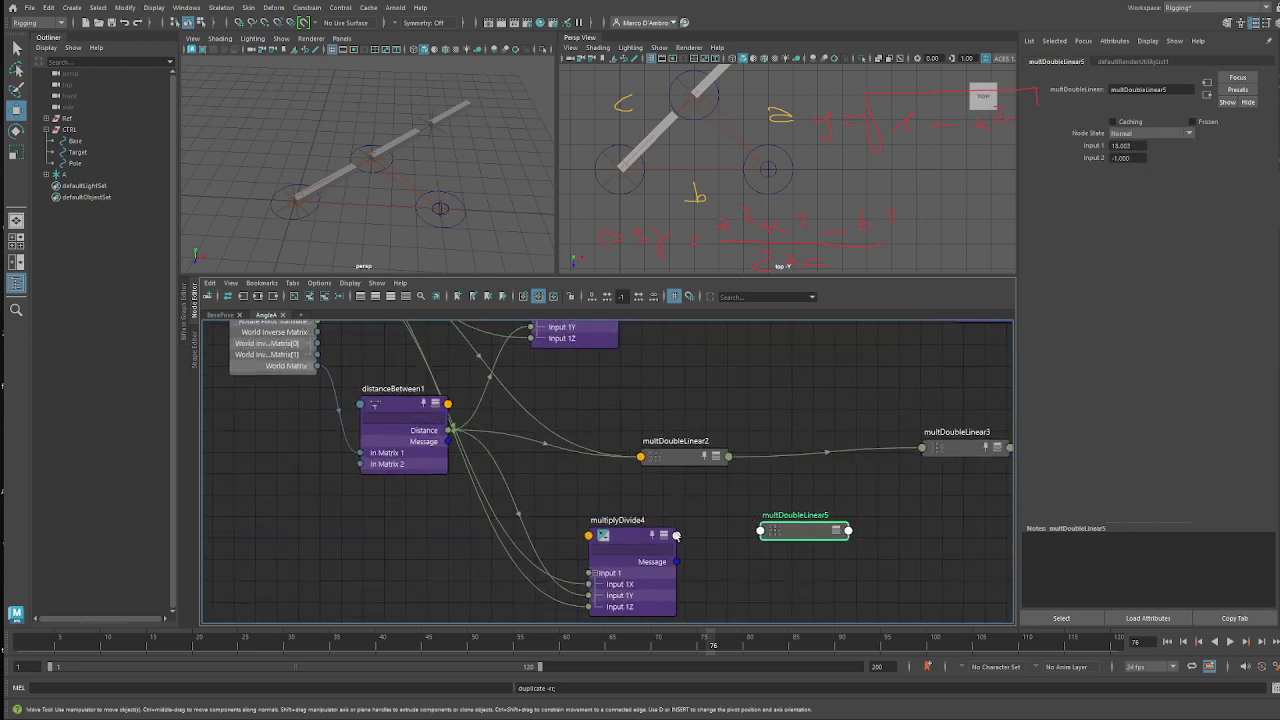
pyautogui.click(676, 536)
pyautogui.moveTo(713, 552)
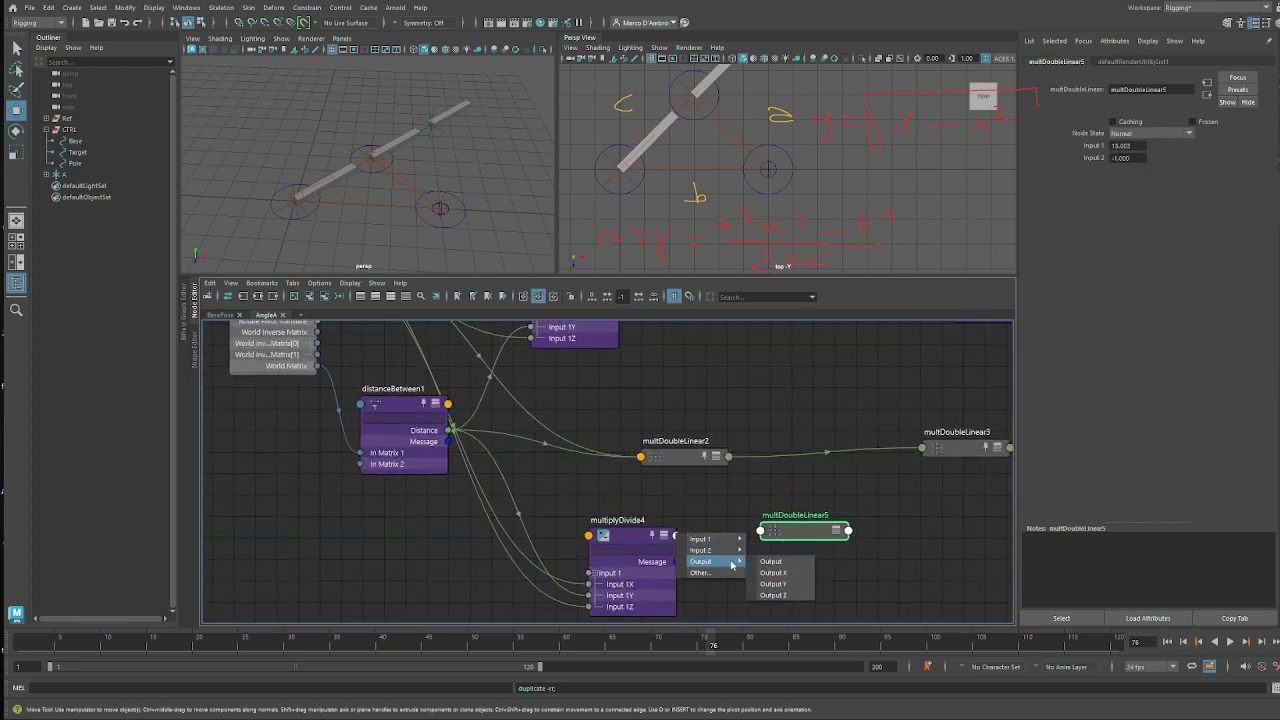
pyautogui.click(774, 584)
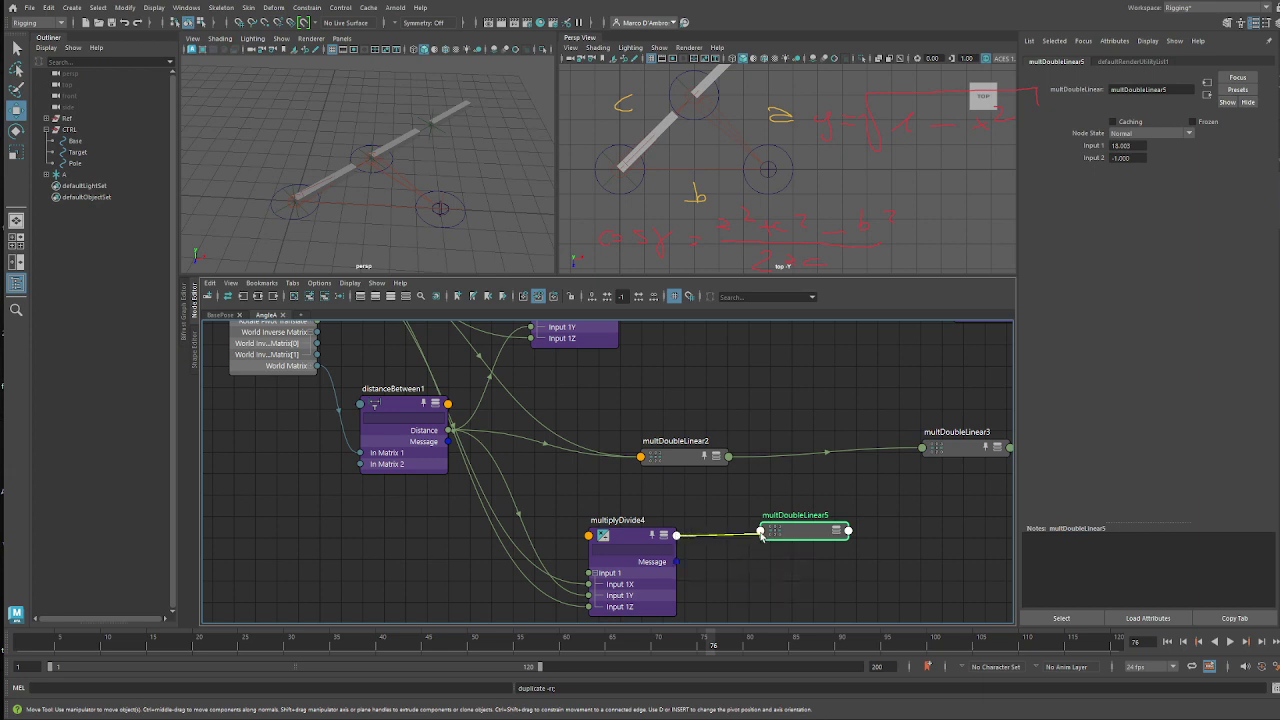
pyautogui.click(794, 534)
pyautogui.click(535, 339)
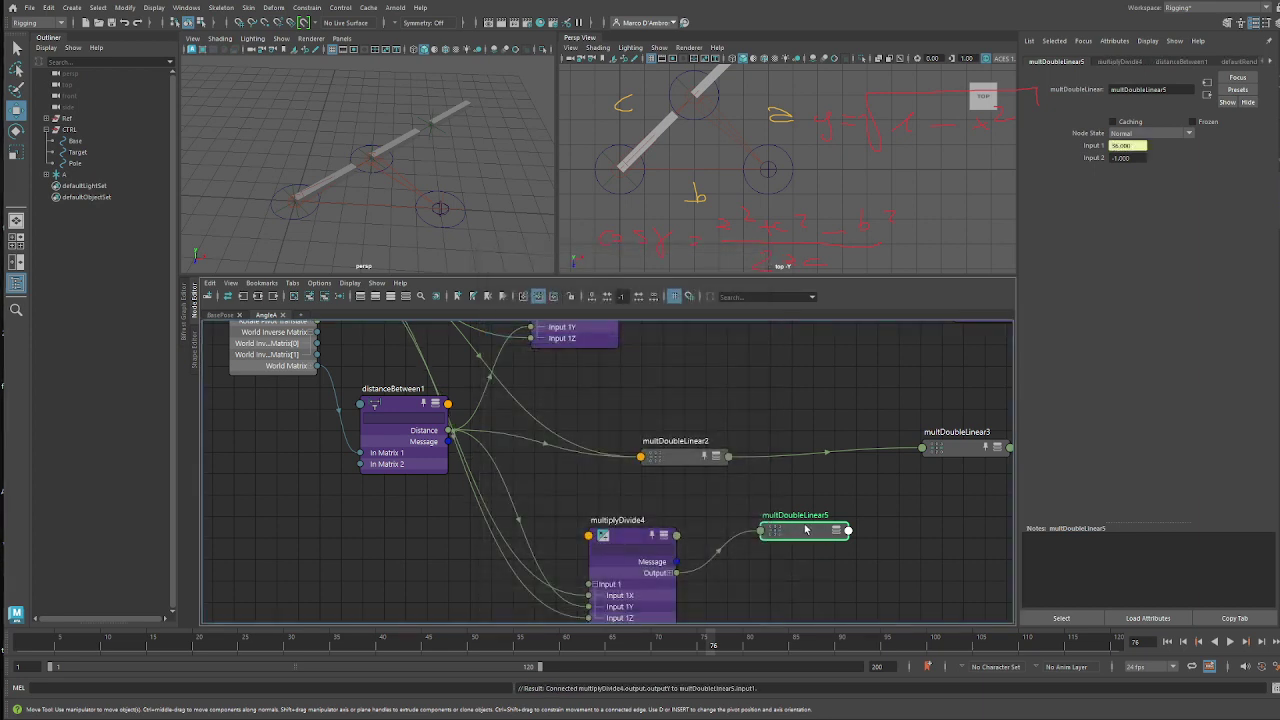
# - Move distanceBetween1 down below Base, level with multiplyDivide4
pyautogui.scroll(-3, 735, 416)
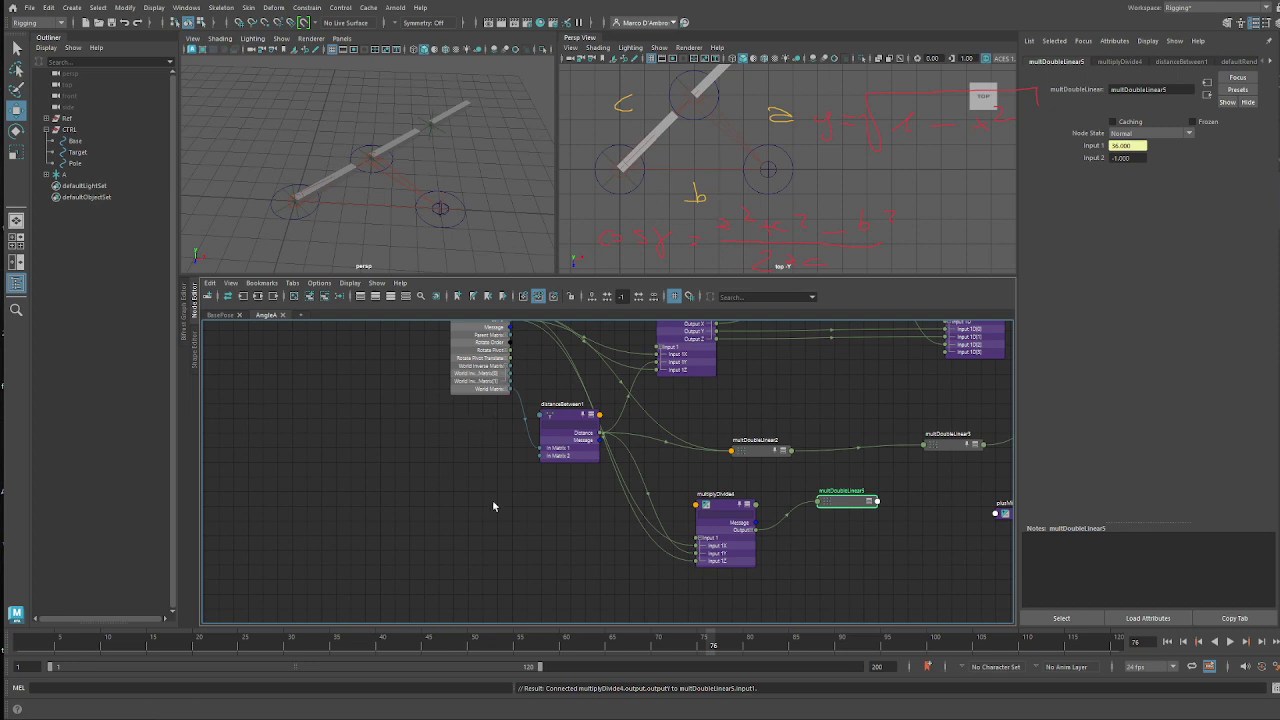
pyautogui.moveTo(490, 509); pyautogui.dragTo(434, 537, button='middle')
pyautogui.moveTo(509, 455); pyautogui.dragTo(442, 542)
pyautogui.click(560, 574)
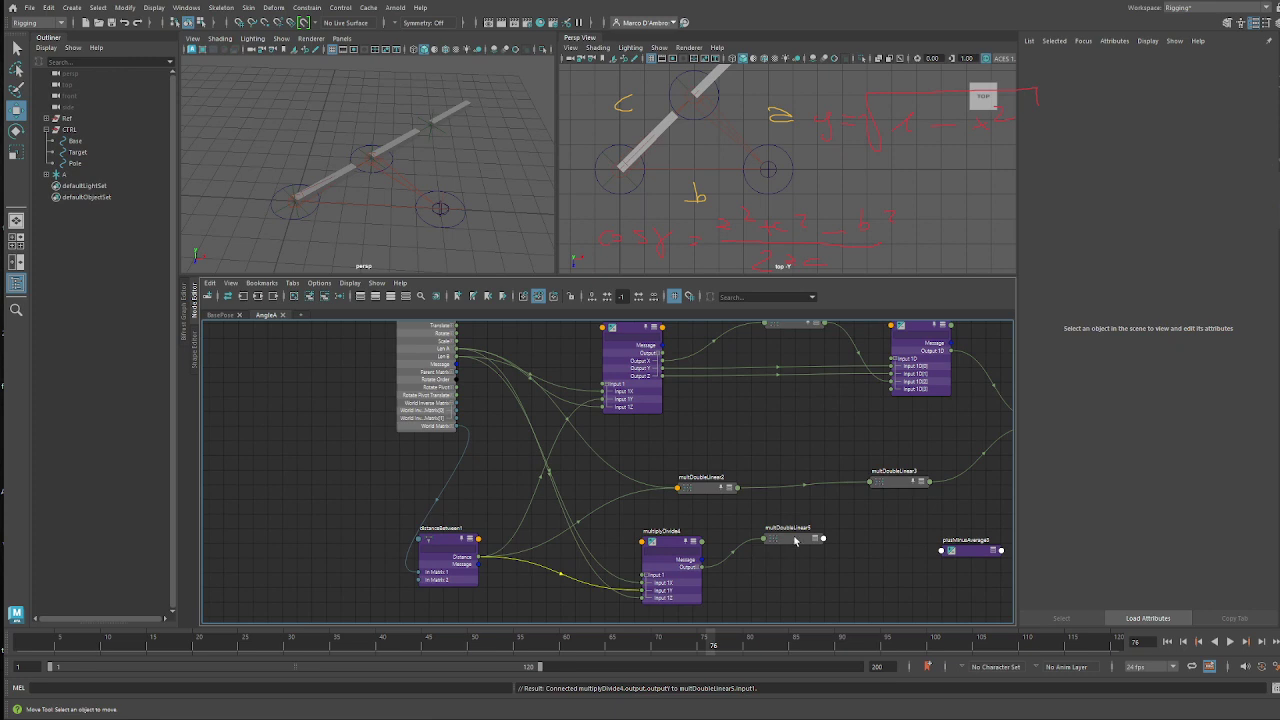
pyautogui.click(796, 540)
pyautogui.moveTo(857, 543); pyautogui.dragTo(728, 548, button='middle')
pyautogui.scroll(2, 831, 557)
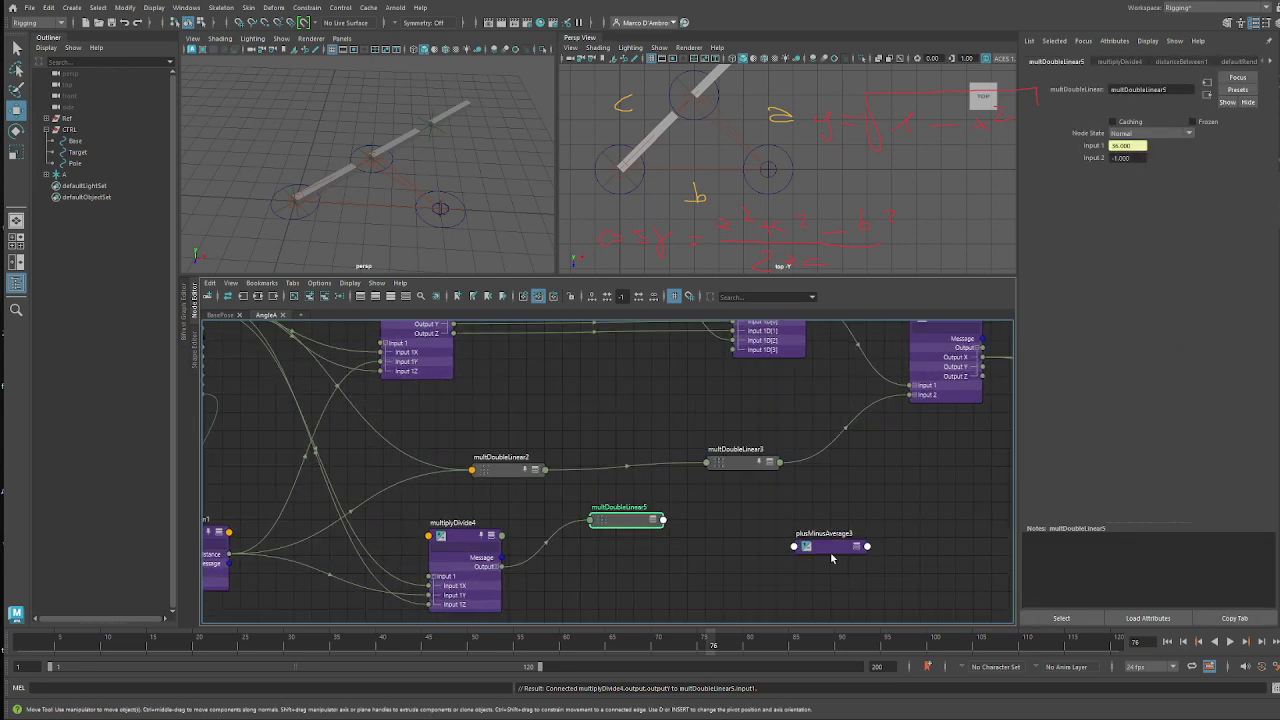
# - Expand multiplyDivide4's Output and connect Output X to plusMinusAverage3's Input 1D[0], showing the sum node's inputs
pyautogui.moveTo(831, 557); pyautogui.dragTo(840, 560)
pyautogui.keyDown('alt'); pyautogui.moveTo(541, 580); pyautogui.dragTo(535, 546, button='middle'); pyautogui.keyUp('alt')
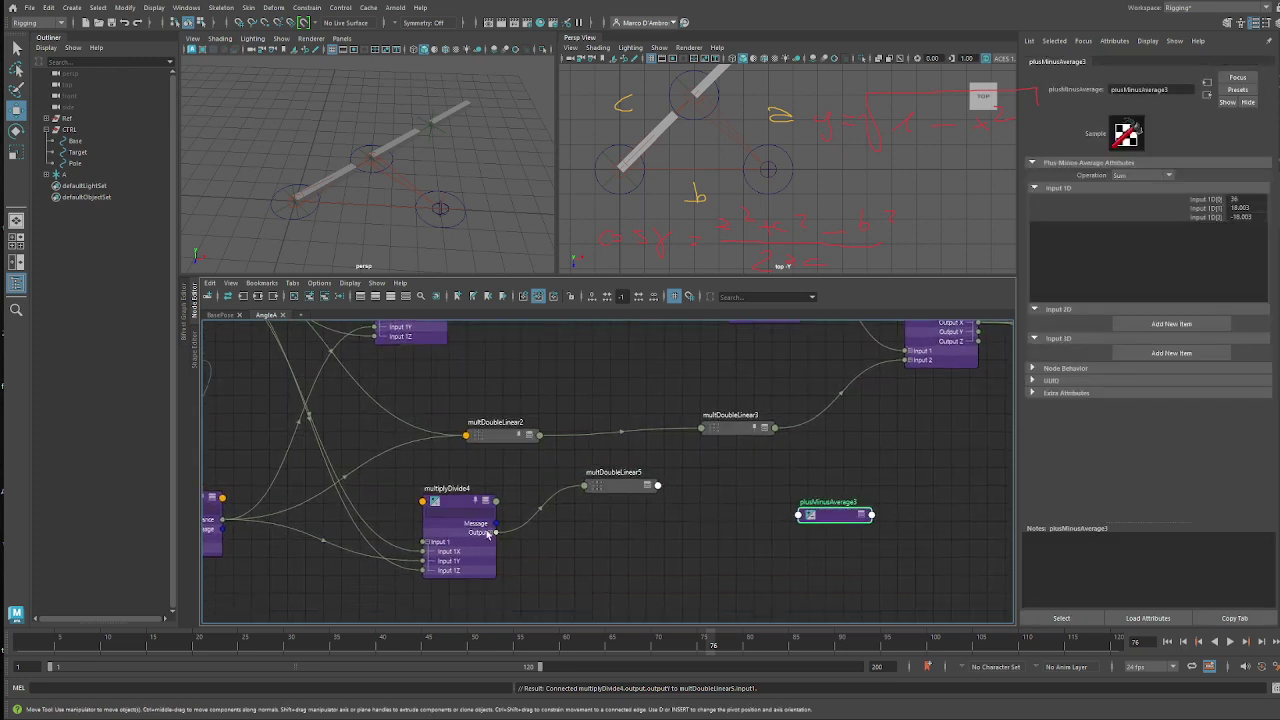
pyautogui.click(490, 533)
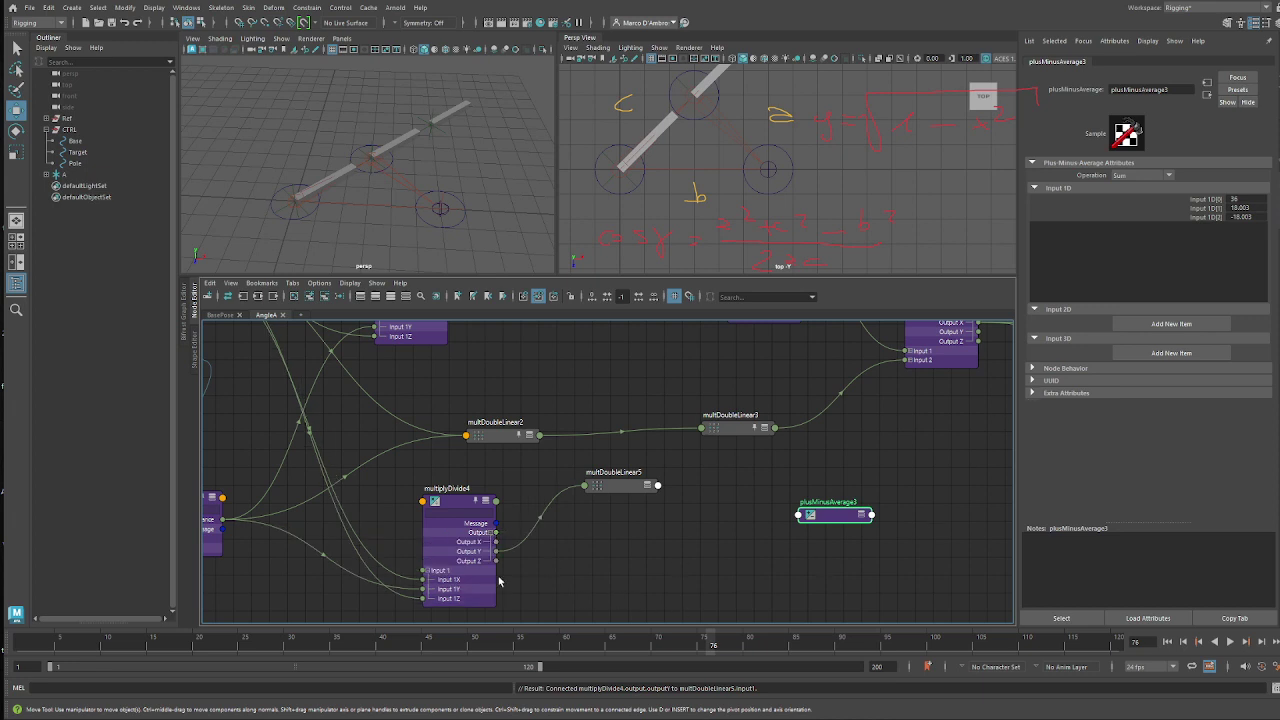
pyautogui.moveTo(554, 549); pyautogui.dragTo(808, 518)
pyautogui.click(823, 529)
pyautogui.press('2')
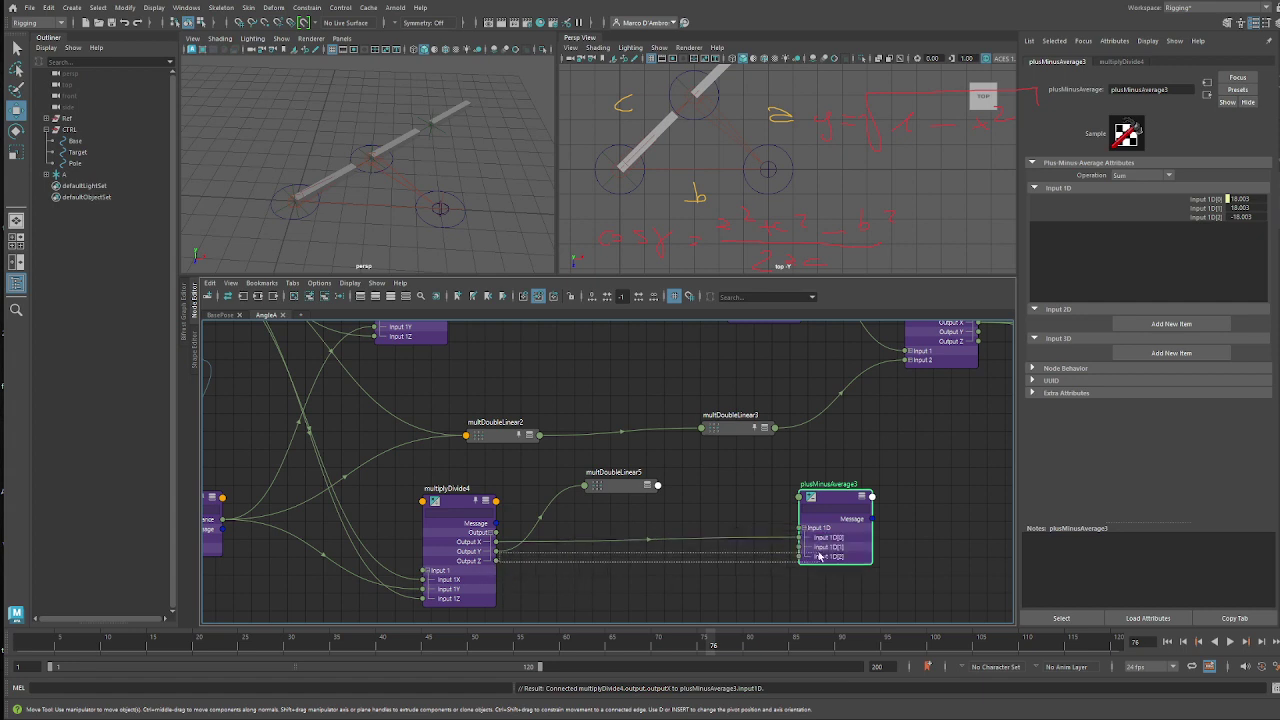
# - Connect multiplyDivide4's Output Z to plusMinusAverage3's Input 1D[1] and multDoubleLinear5's output to Input 1D[2]
pyautogui.click(597, 578)
pyautogui.moveTo(528, 562); pyautogui.dragTo(800, 546)
pyautogui.moveTo(657, 486); pyautogui.dragTo(811, 561)
# - Duplicate multDoubleLinear2 and place the copy between multiplyDivide1 and multDoubleLinear2
pyautogui.keyDown('alt'); pyautogui.moveTo(709, 559); pyautogui.dragTo(680, 535, button='middle'); pyautogui.keyUp('alt')
pyautogui.keyDown('alt'); pyautogui.moveTo(566, 570); pyautogui.dragTo(682, 564, button='middle'); pyautogui.keyUp('alt')
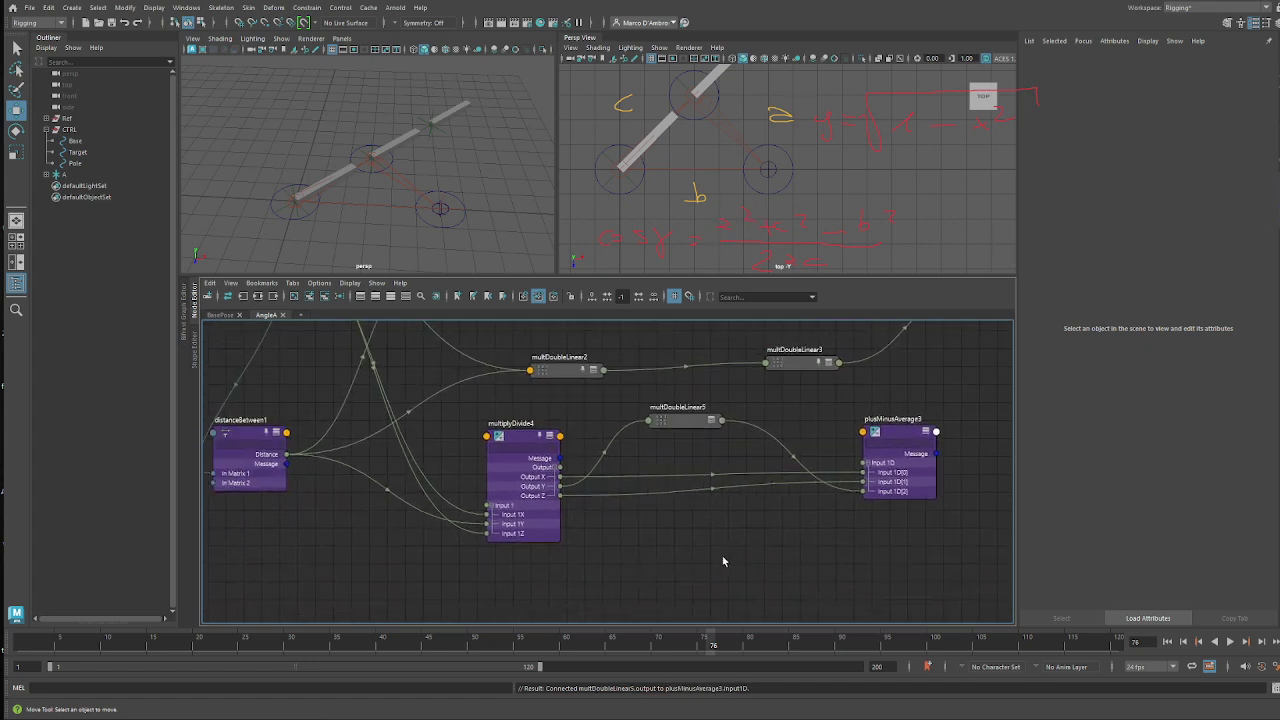
pyautogui.press('Tab')
pyautogui.press('Escape')
pyautogui.click(569, 367)
pyautogui.hotkey('ctrl', 'd')
pyautogui.keyDown('alt'); pyautogui.moveTo(676, 572); pyautogui.dragTo(863, 555, button='middle'); pyautogui.keyUp('alt')
pyautogui.moveTo(788, 569); pyautogui.dragTo(735, 585)
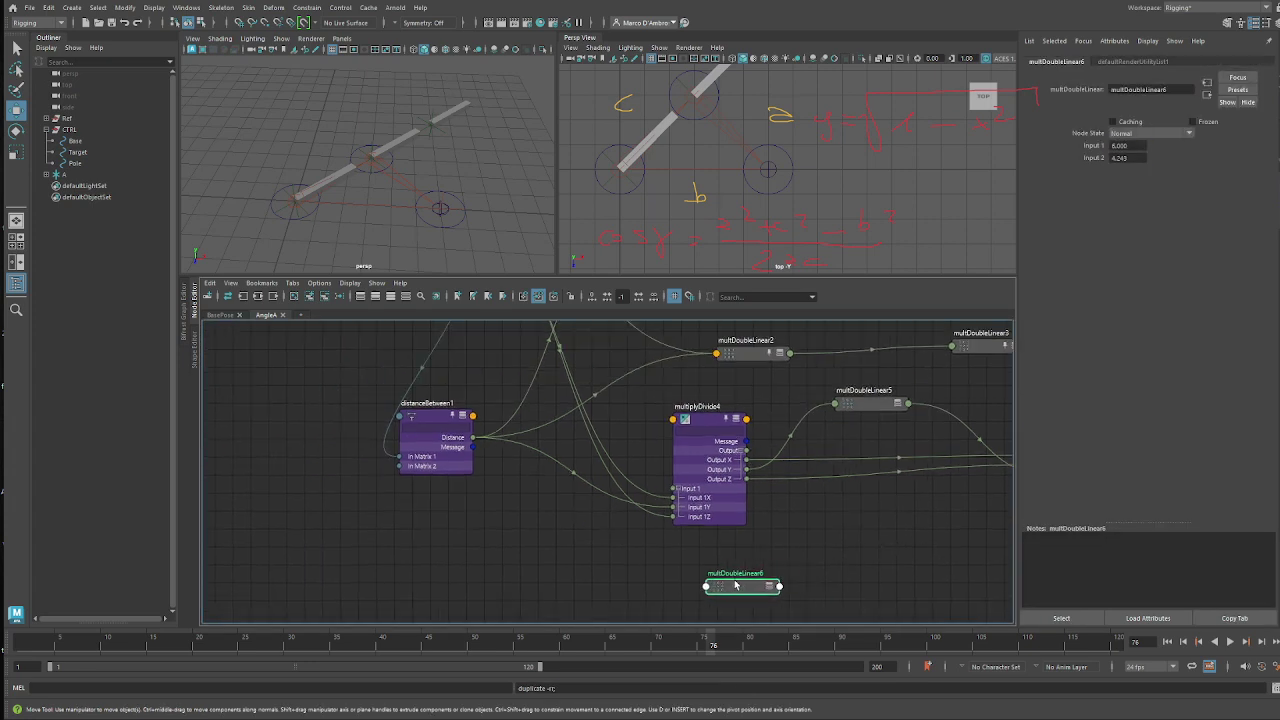
pyautogui.keyDown('alt'); pyautogui.moveTo(541, 527); pyautogui.dragTo(636, 561, button='middle'); pyautogui.keyUp('alt')
pyautogui.scroll(-2, 635, 560)
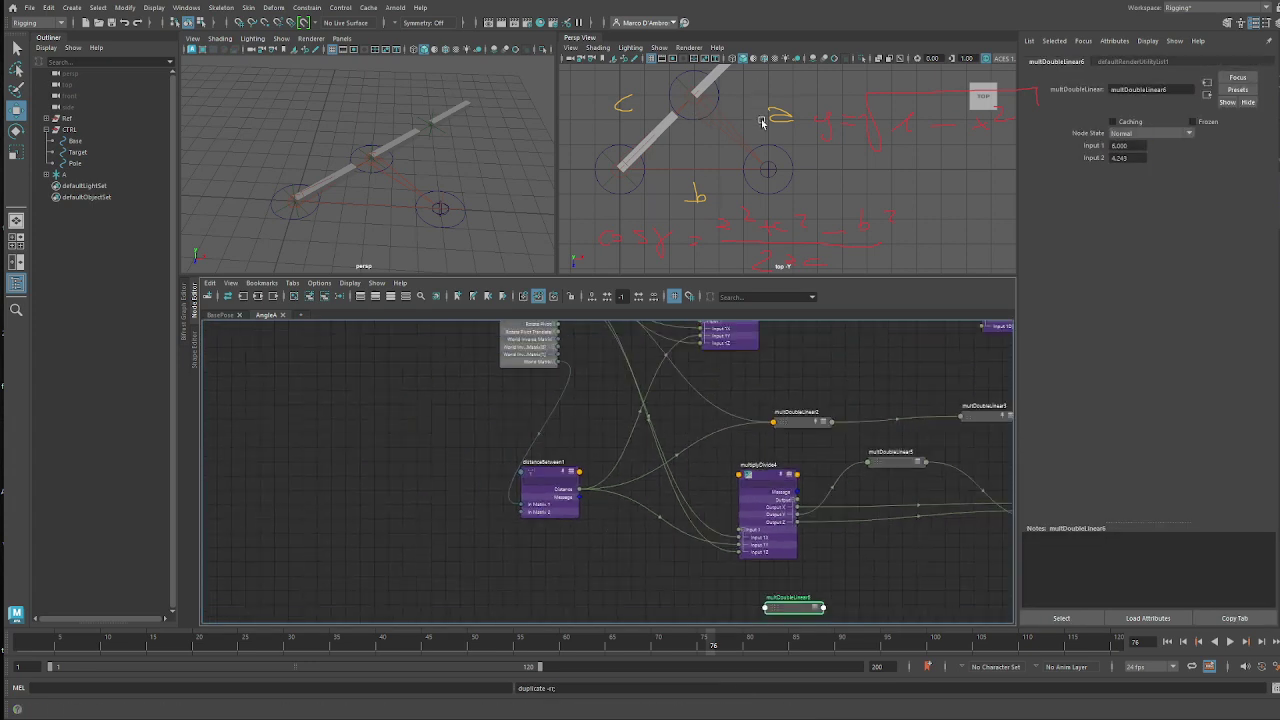
pyautogui.keyDown('alt'); pyautogui.moveTo(645, 462); pyautogui.dragTo(590, 479, button='middle'); pyautogui.keyUp('alt')
pyautogui.moveTo(758, 616); pyautogui.dragTo(661, 418)
# - Connect Base's Len A to multDoubleLinear6's Input 1 and Len B to its Input 2
pyautogui.keyDown('alt'); pyautogui.moveTo(652, 412); pyautogui.dragTo(732, 454, button='right'); pyautogui.keyUp('alt')
pyautogui.keyDown('alt'); pyautogui.moveTo(732, 454); pyautogui.dragTo(731, 552, button='middle'); pyautogui.keyUp('alt')
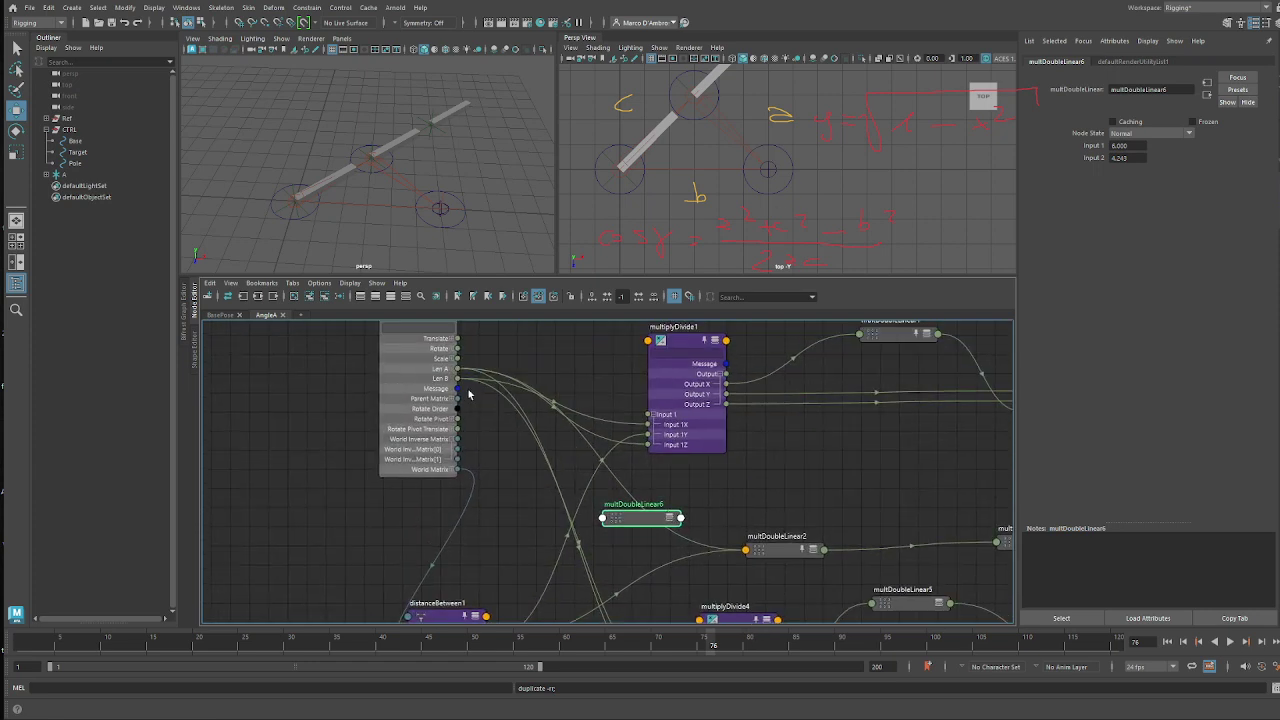
pyautogui.moveTo(459, 370); pyautogui.dragTo(638, 520)
pyautogui.click(533, 338)
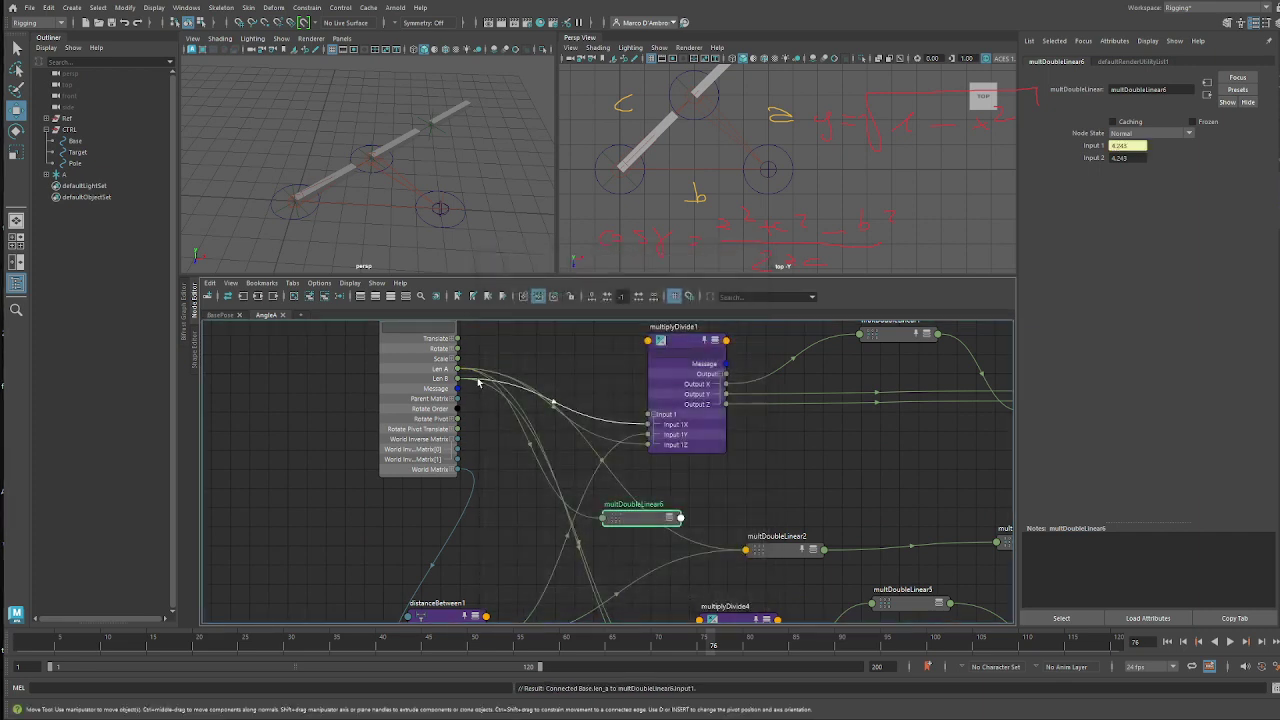
pyautogui.moveTo(603, 519); pyautogui.dragTo(620, 519)
pyautogui.click(525, 349)
pyautogui.keyDown('alt'); pyautogui.moveTo(774, 522); pyautogui.dragTo(694, 437, button='middle'); pyautogui.keyUp('alt')
pyautogui.scroll(-1, 694, 437)
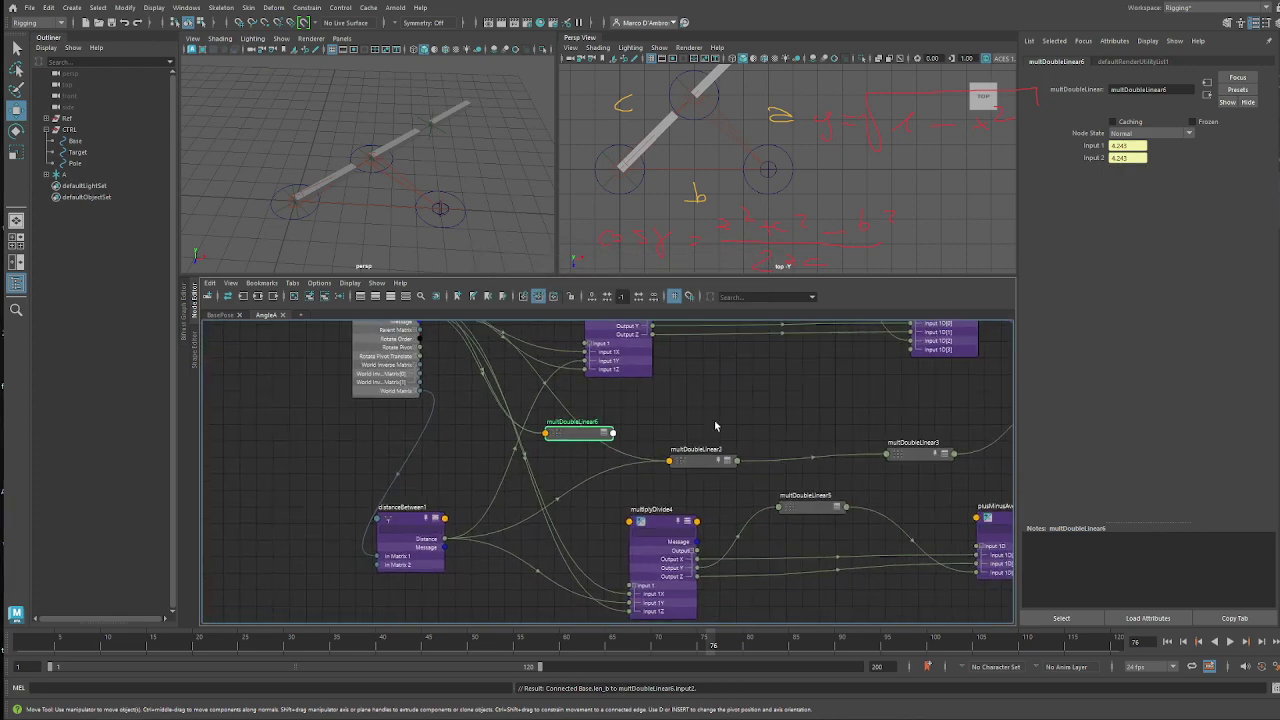
# - Move multDoubleLinear6 below the law-of-cosines network, duplicate it and place the copy to its right
pyautogui.moveTo(594, 439); pyautogui.dragTo(679, 622)
pyautogui.keyDown('alt'); pyautogui.moveTo(754, 574); pyautogui.dragTo(720, 366, button='middle'); pyautogui.keyUp('alt')
pyautogui.moveTo(640, 420); pyautogui.dragTo(641, 480)
pyautogui.hotkey('ctrl', 'd')
pyautogui.moveTo(581, 552); pyautogui.dragTo(777, 496)
pyautogui.scroll(2, 777, 496)
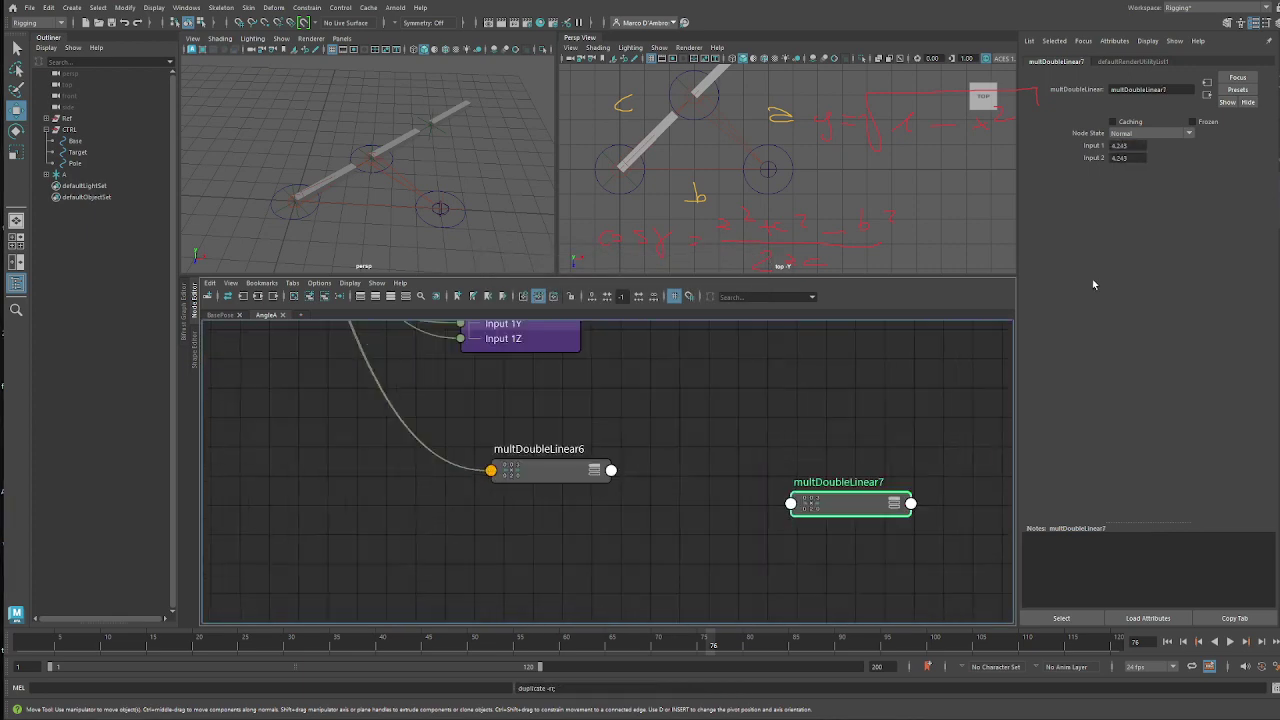
# - Connect multDoubleLinear6's output to multDoubleLinear7's Input 1
pyautogui.click(789, 414)
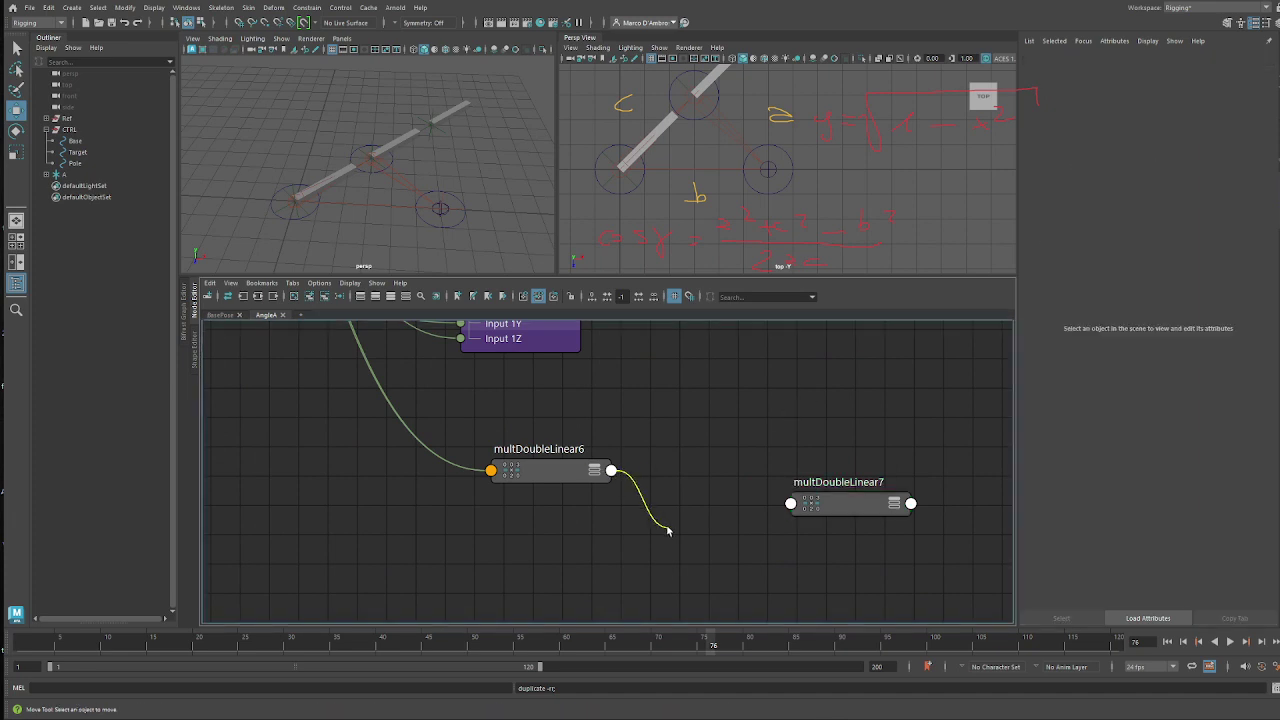
pyautogui.moveTo(668, 531); pyautogui.dragTo(844, 468)
pyautogui.click(538, 336)
# - Duplicate the Divide node multiplyDivide2 and place the copy to the right of plusMinusAverage3
pyautogui.keyDown('alt'); pyautogui.moveTo(908, 449); pyautogui.dragTo(629, 530, button='middle'); pyautogui.keyUp('alt')
pyautogui.scroll(-1, 757, 538)
pyautogui.scroll(-2, 656, 526)
pyautogui.scroll(-1, 660, 552)
pyautogui.moveTo(563, 568); pyautogui.dragTo(694, 549)
pyautogui.keyDown('alt'); pyautogui.moveTo(810, 529); pyautogui.dragTo(670, 576, button='middle'); pyautogui.keyUp('alt')
pyautogui.click(646, 468)
pyautogui.hotkey('ctrl', 'd')
pyautogui.moveTo(771, 600); pyautogui.dragTo(811, 498, button='middle')
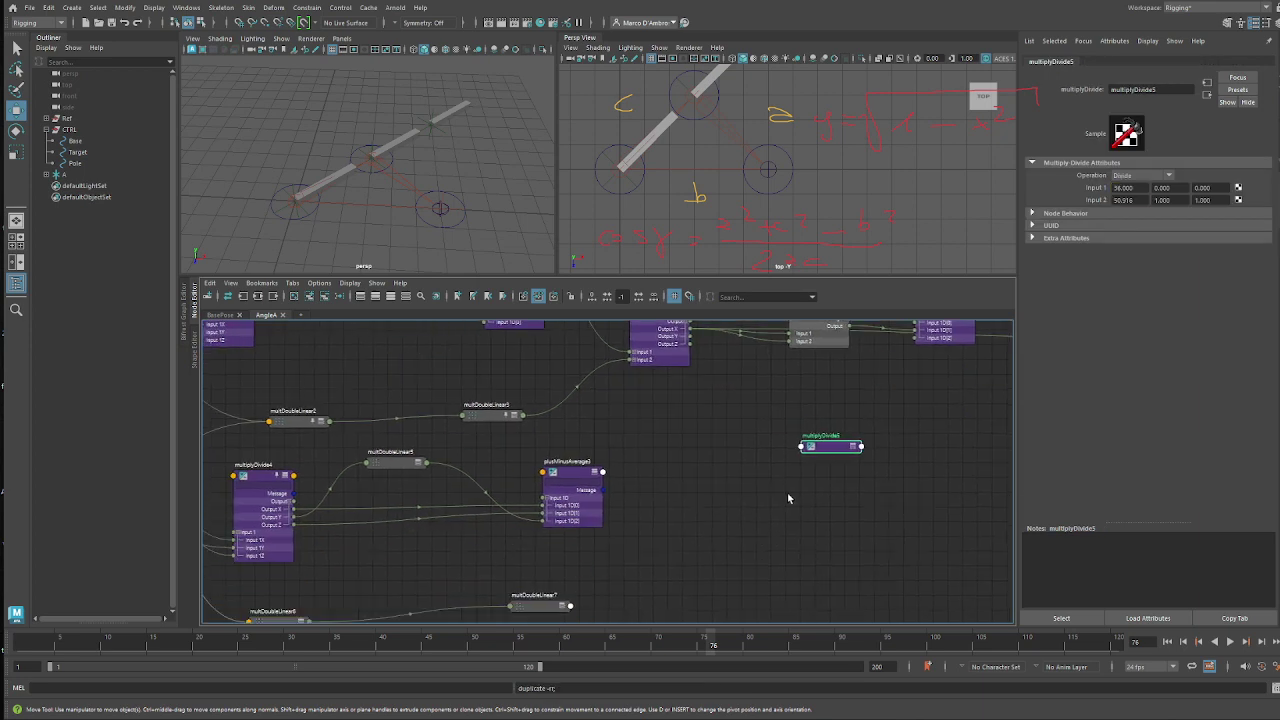
pyautogui.press('2')
pyautogui.moveTo(813, 460); pyautogui.dragTo(745, 458)
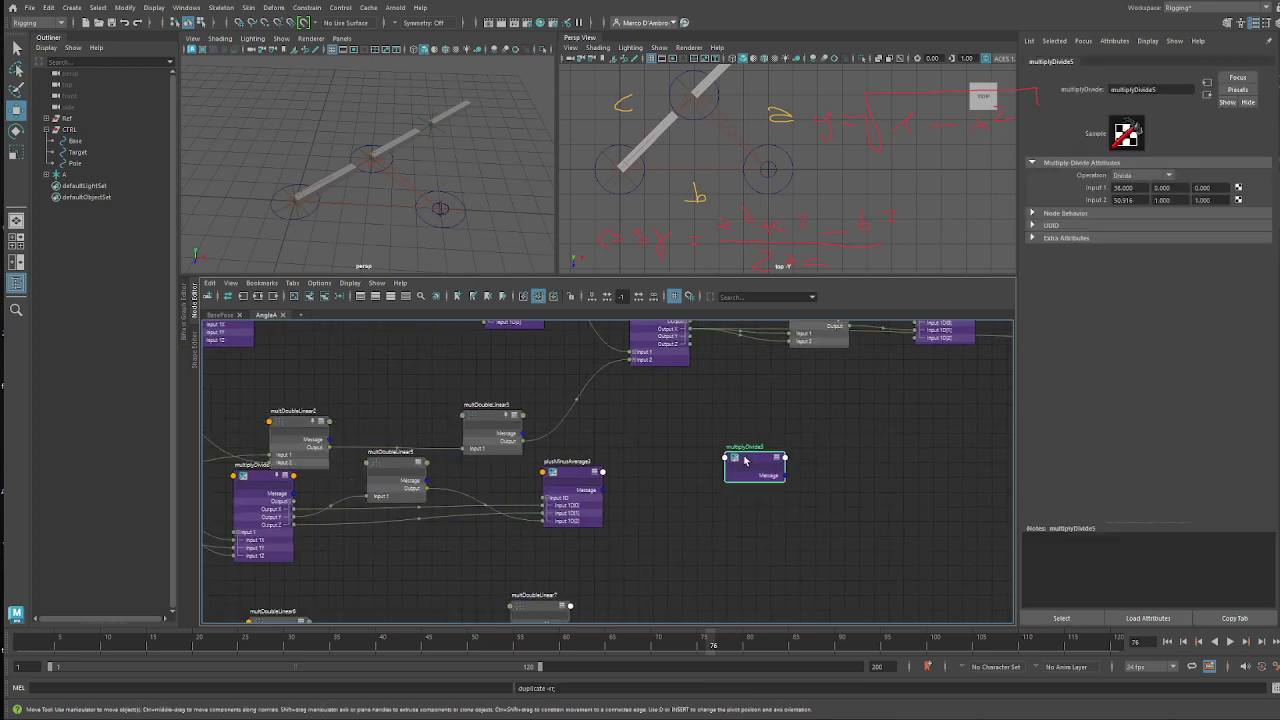
# - Move multiplyDivide5 closer to plusMinusAverage3, show all its attributes and expand Input 1 and Input 2
pyautogui.keyDown('alt'); pyautogui.moveTo(661, 495); pyautogui.dragTo(666, 473, button='middle'); pyautogui.keyUp('alt')
pyautogui.scroll(3, 666, 473)
pyautogui.moveTo(811, 422); pyautogui.dragTo(712, 451)
pyautogui.press('3')
pyautogui.keyDown('alt'); pyautogui.moveTo(634, 518); pyautogui.dragTo(660, 468, button='middle'); pyautogui.keyUp('alt')
pyautogui.scroll(1, 660, 468)
pyautogui.scroll(-1, 658, 488)
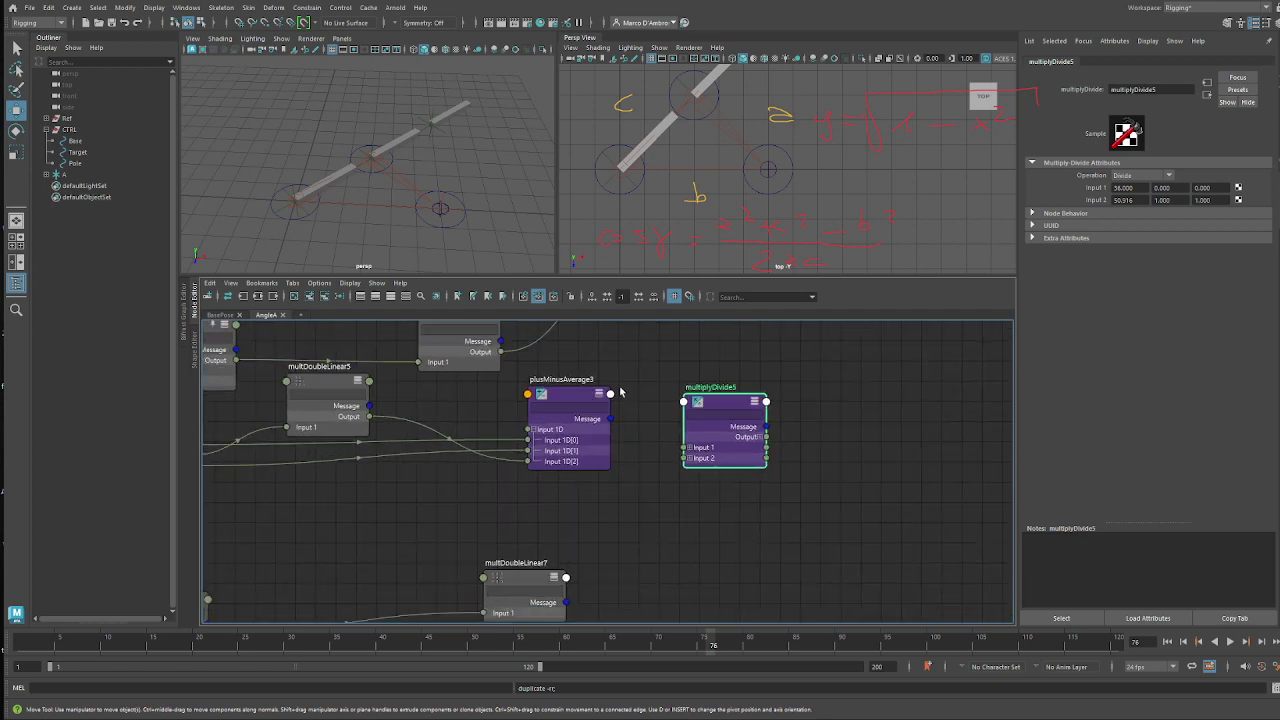
pyautogui.click(689, 447)
pyautogui.click(689, 490)
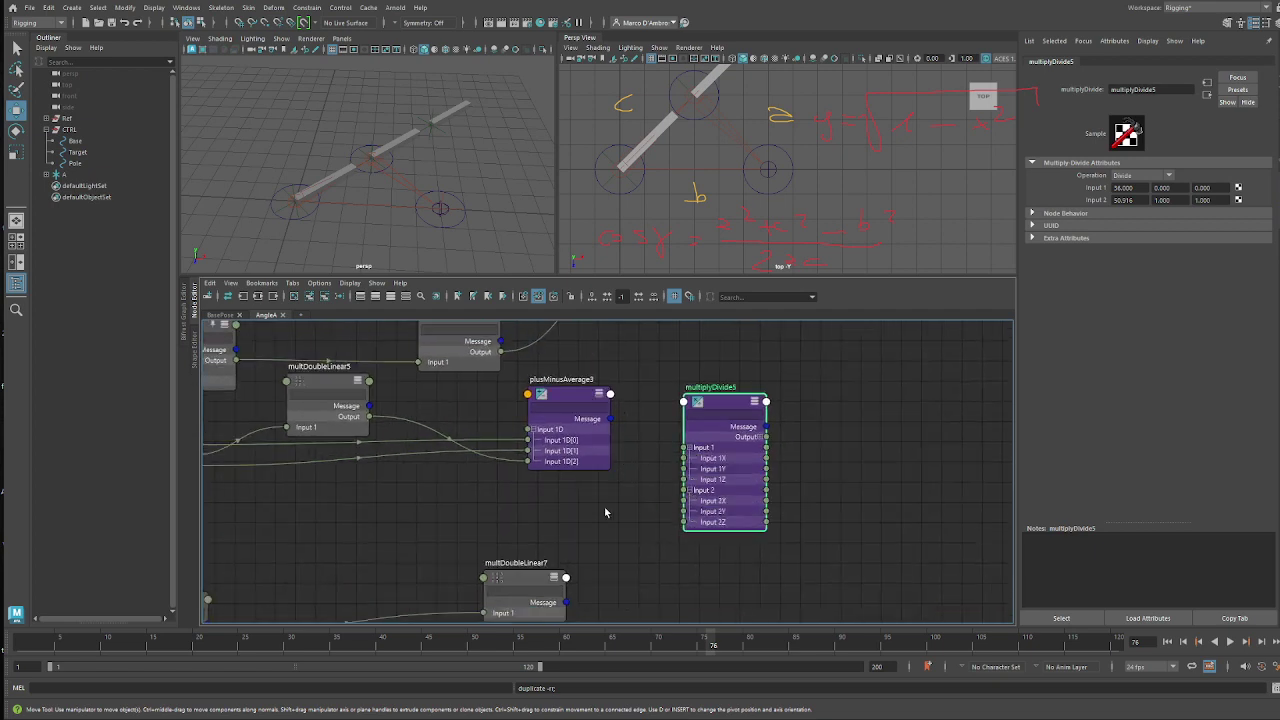
# - Connect plusMinusAverage3's Output 1D to multiplyDivide5's Input 1X and multDoubleLinear7's output to its Input 2X
pyautogui.click(621, 397)
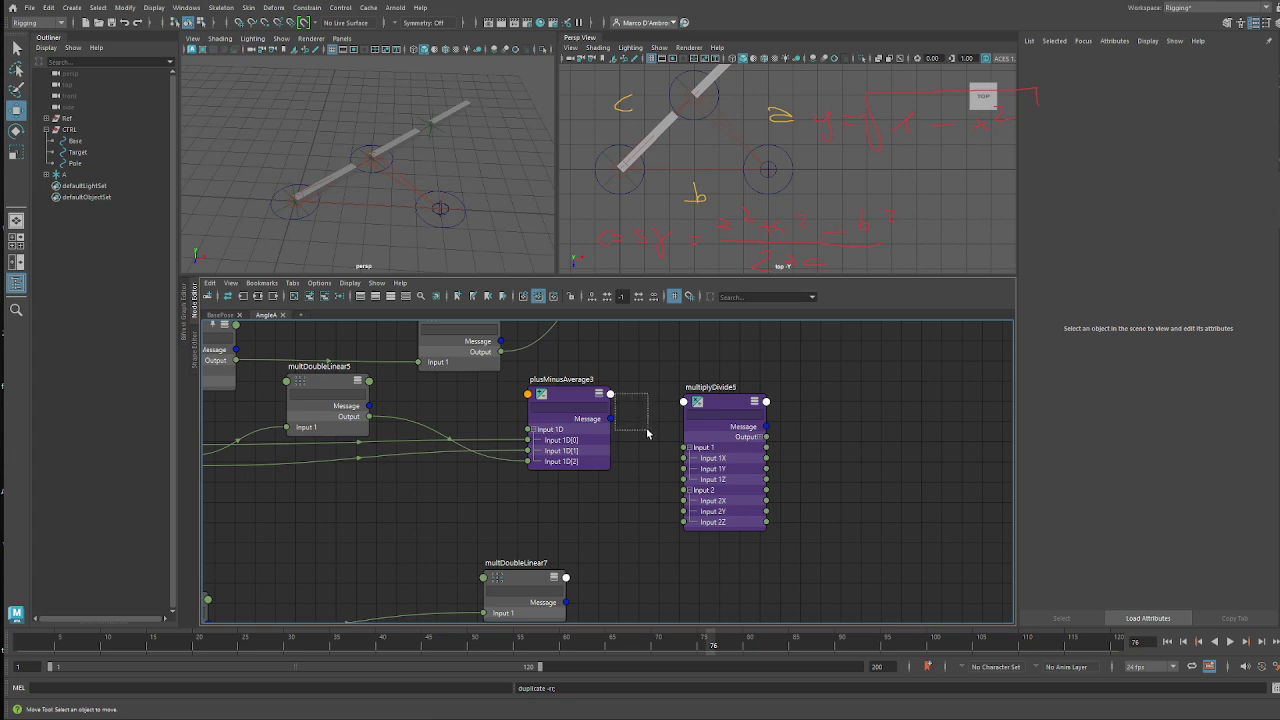
pyautogui.click(613, 396)
pyautogui.click(641, 414)
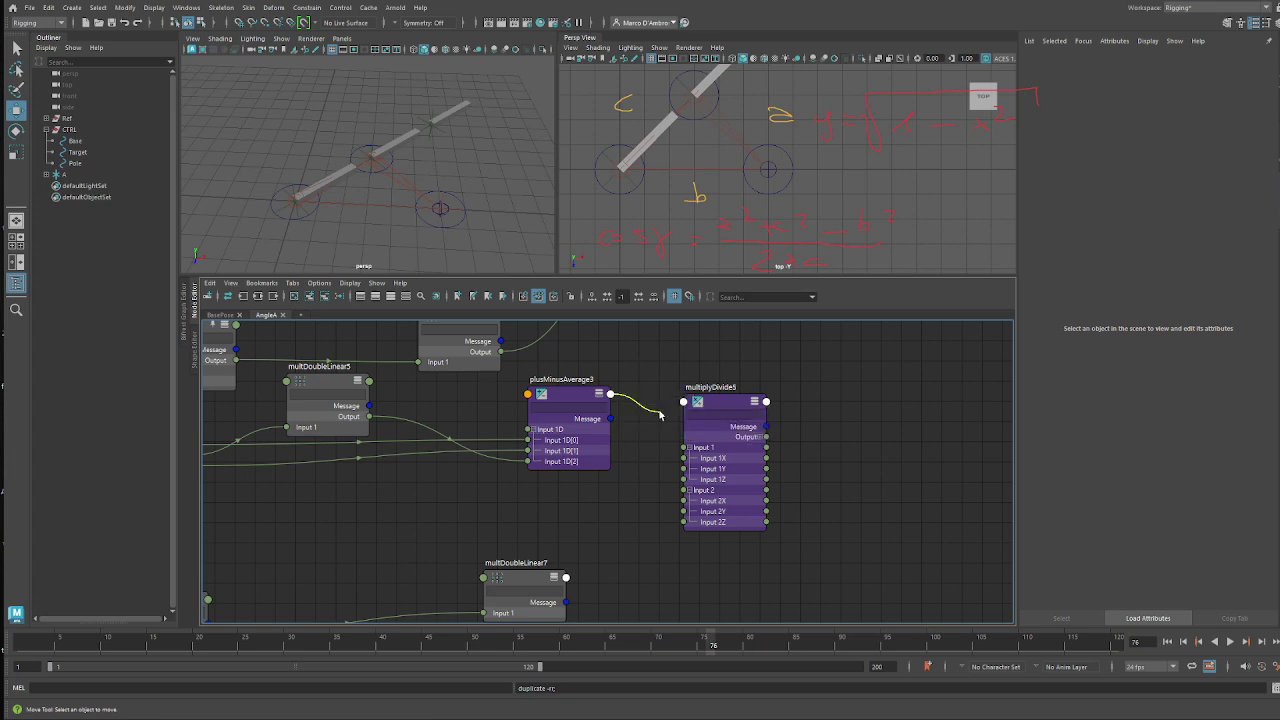
pyautogui.click(684, 458)
pyautogui.keyDown('alt'); pyautogui.moveTo(656, 514); pyautogui.dragTo(655, 435, button='middle'); pyautogui.keyUp('alt')
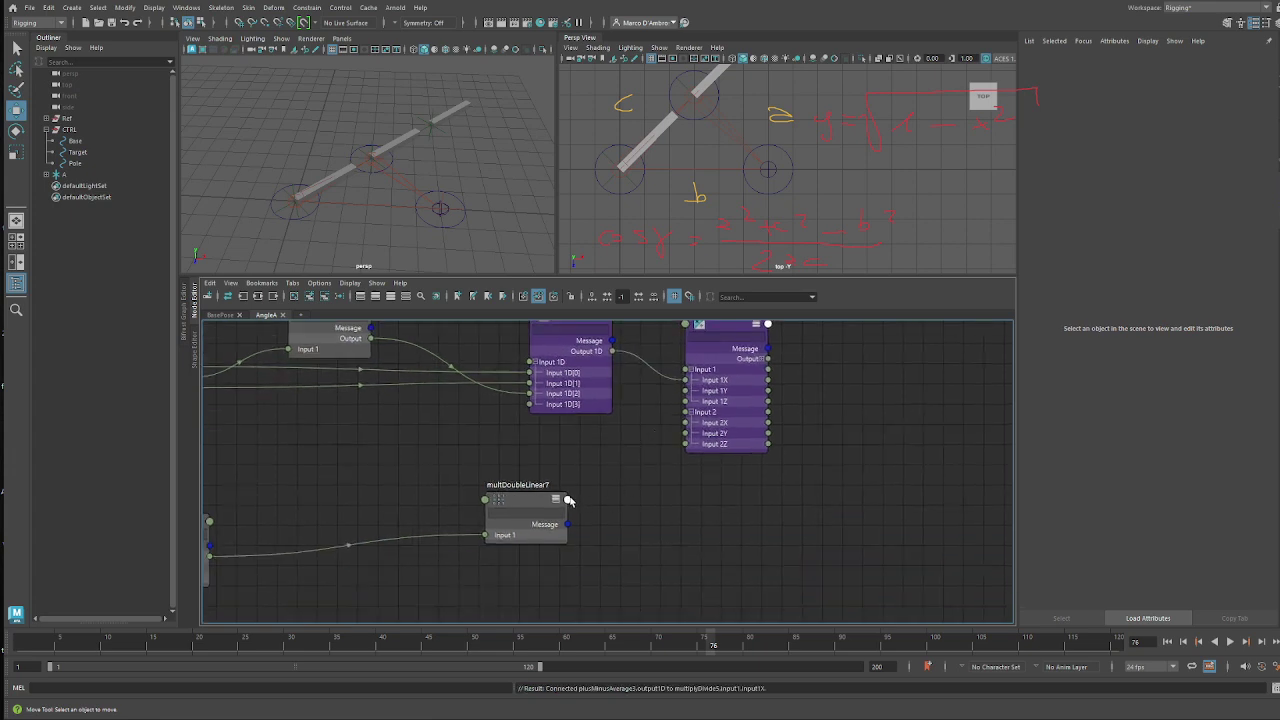
pyautogui.click(687, 423)
pyautogui.keyDown('alt'); pyautogui.moveTo(818, 412); pyautogui.dragTo(693, 510, button='middle'); pyautogui.keyUp('alt')
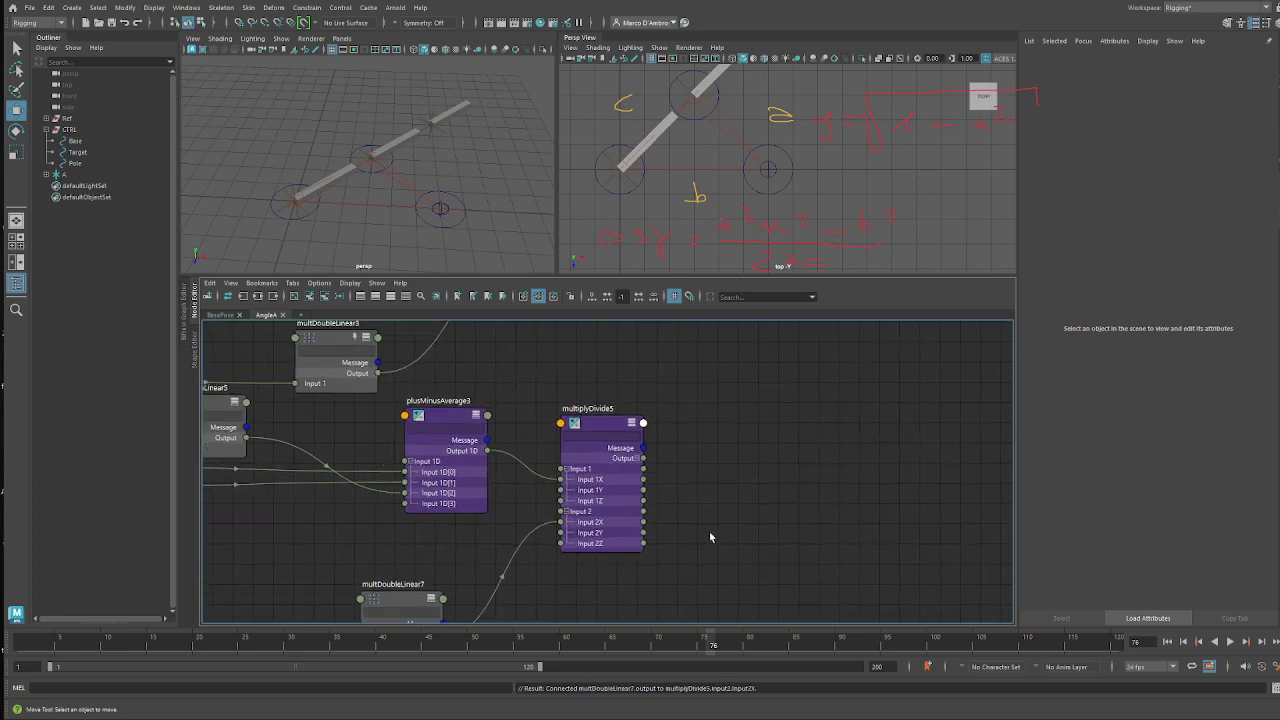
pyautogui.click(604, 427)
# - Duplicate multDoubleLinear4 and place the copy to the right of multiplyDivide5
pyautogui.keyDown('alt'); pyautogui.moveTo(806, 420); pyautogui.dragTo(558, 484, button='middle'); pyautogui.keyUp('alt')
pyautogui.scroll(-1, 620, 517)
pyautogui.moveTo(570, 347); pyautogui.dragTo(548, 348)
pyautogui.keyDown('alt'); pyautogui.moveTo(539, 438); pyautogui.dragTo(543, 403, button='middle'); pyautogui.keyUp('alt')
pyautogui.moveTo(413, 499); pyautogui.dragTo(440, 492)
pyautogui.keyDown('alt'); pyautogui.moveTo(645, 474); pyautogui.dragTo(605, 522, button='middle'); pyautogui.keyUp('alt')
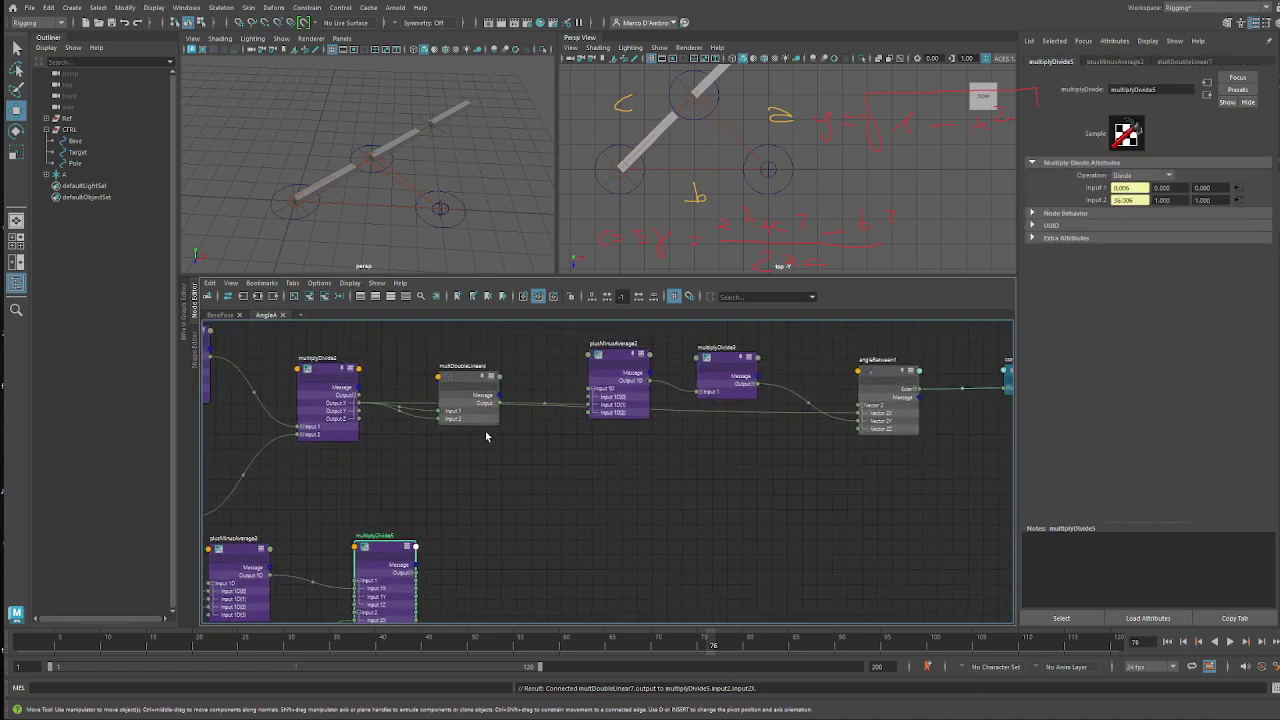
pyautogui.click(471, 378)
pyautogui.hotkey('ctrl', 'd')
pyautogui.keyDown('alt'); pyautogui.moveTo(589, 514); pyautogui.dragTo(652, 482, button='middle'); pyautogui.keyUp('alt')
pyautogui.scroll(1, 654, 483)
pyautogui.moveTo(768, 514); pyautogui.dragTo(542, 517)
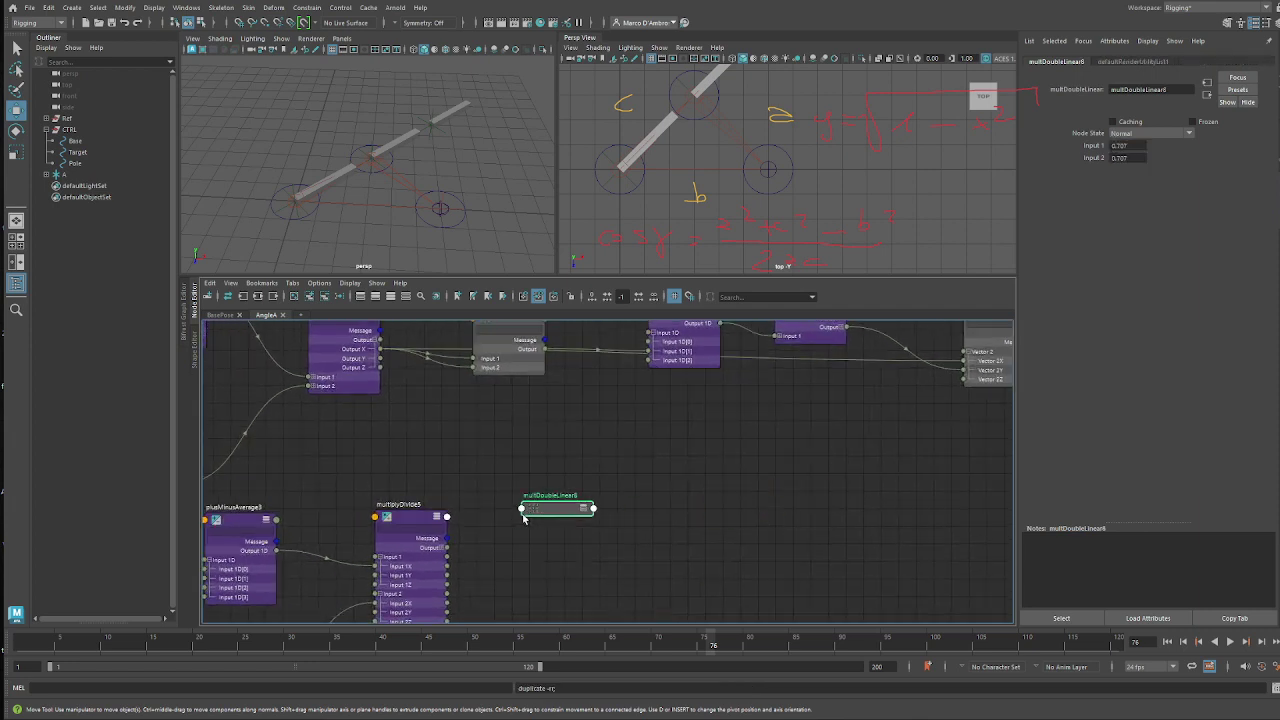
# - Connect multiplyDivide5's Output X to both Input 1 and Input 2 of multDoubleLinear8
pyautogui.moveTo(446, 518); pyautogui.dragTo(520, 512)
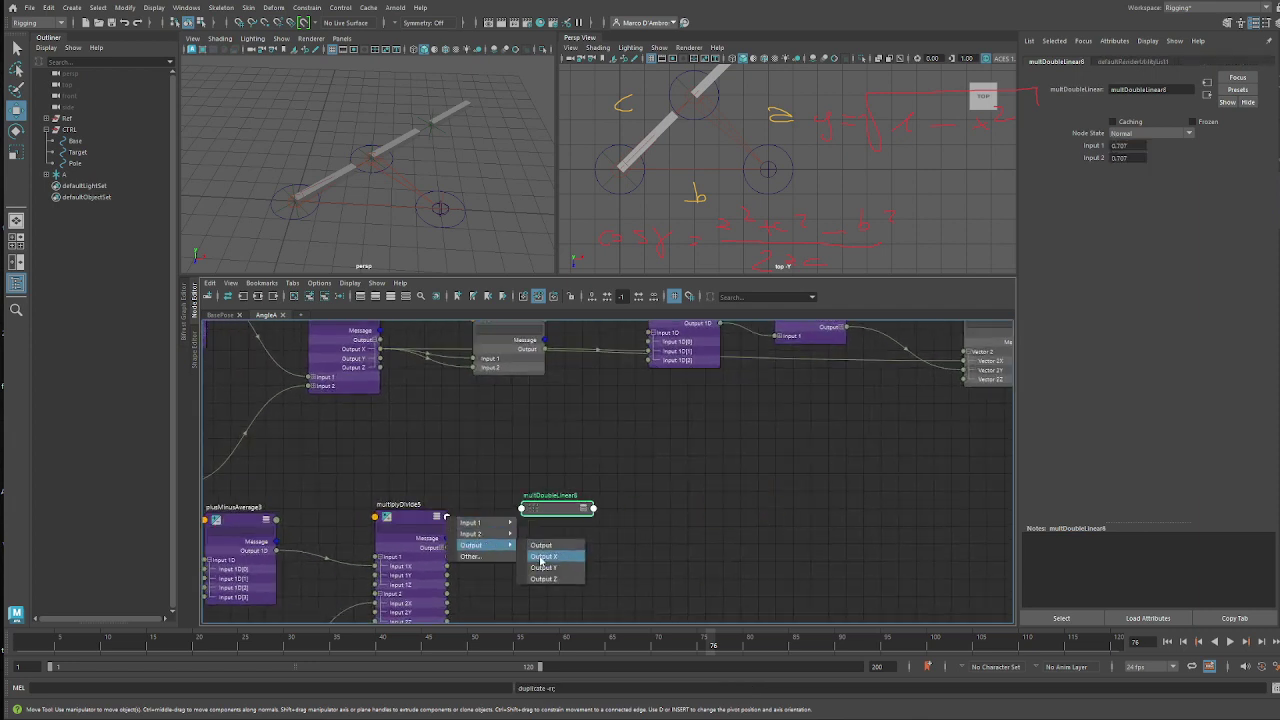
pyautogui.click(540, 555)
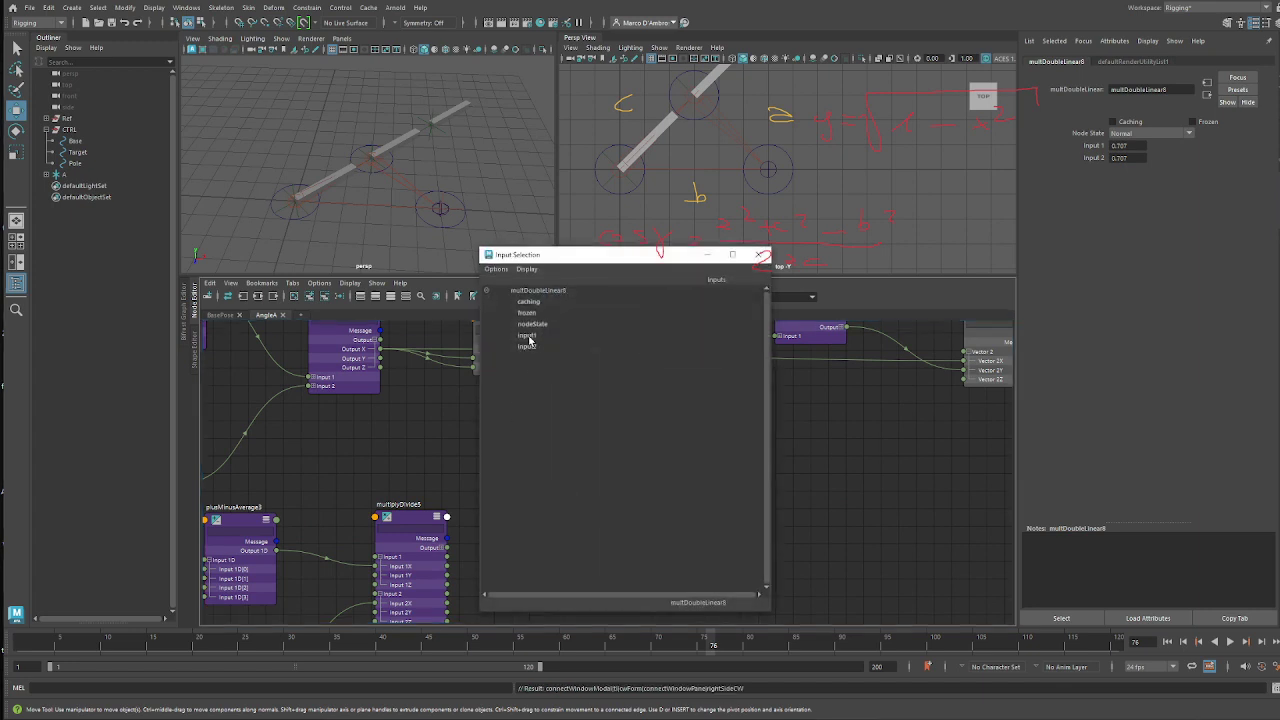
pyautogui.click(523, 336)
pyautogui.moveTo(564, 497); pyautogui.dragTo(620, 493)
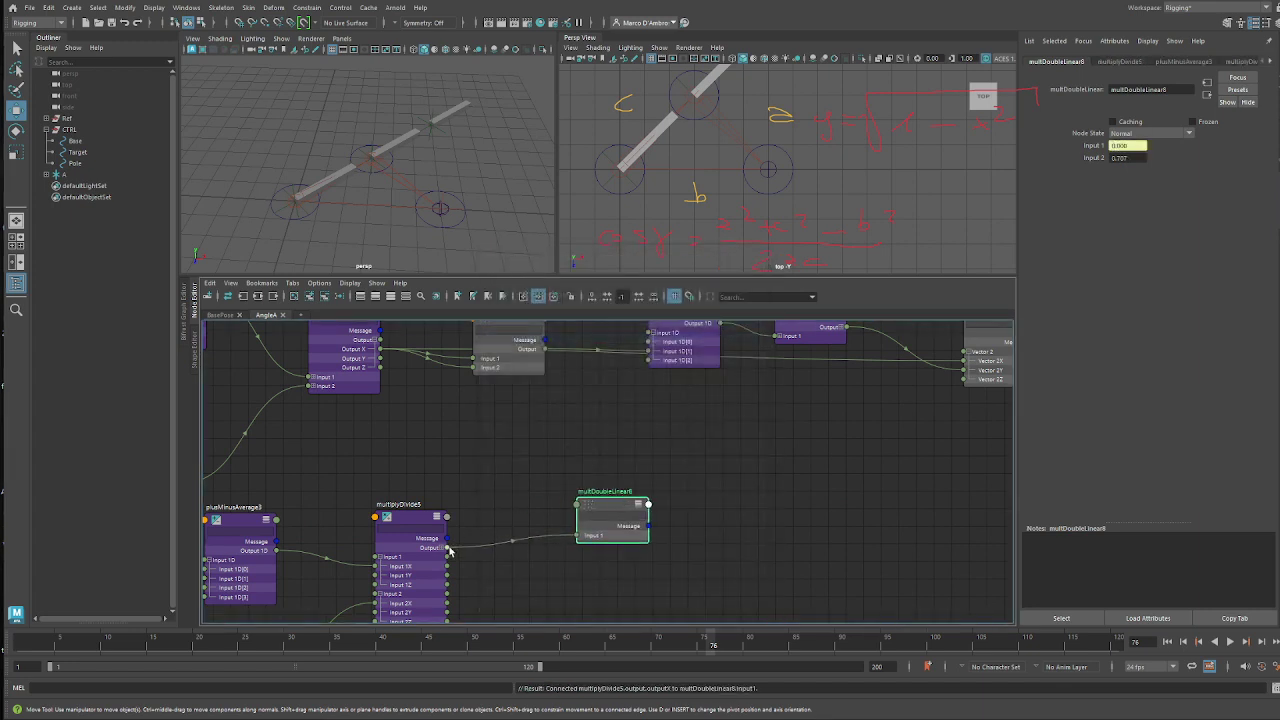
pyautogui.moveTo(447, 551); pyautogui.dragTo(579, 507)
pyautogui.click(535, 347)
# - Duplicate the Subtract node plusMinusAverage2, show all the copy's attributes and expand its Input 1D
pyautogui.keyDown('alt'); pyautogui.moveTo(692, 517); pyautogui.dragTo(591, 466, button='middle'); pyautogui.keyUp('alt')
pyautogui.click(549, 341)
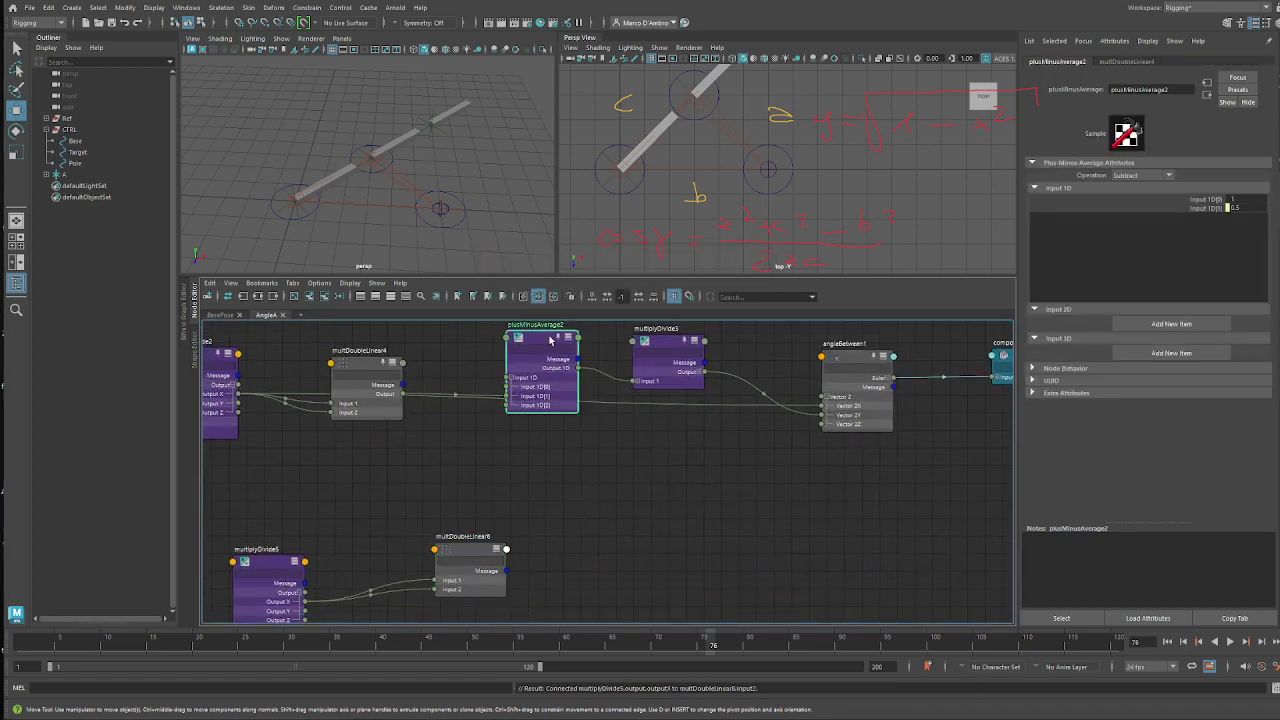
pyautogui.hotkey('ctrl', 'd')
pyautogui.moveTo(761, 538); pyautogui.dragTo(714, 545)
pyautogui.press('2')
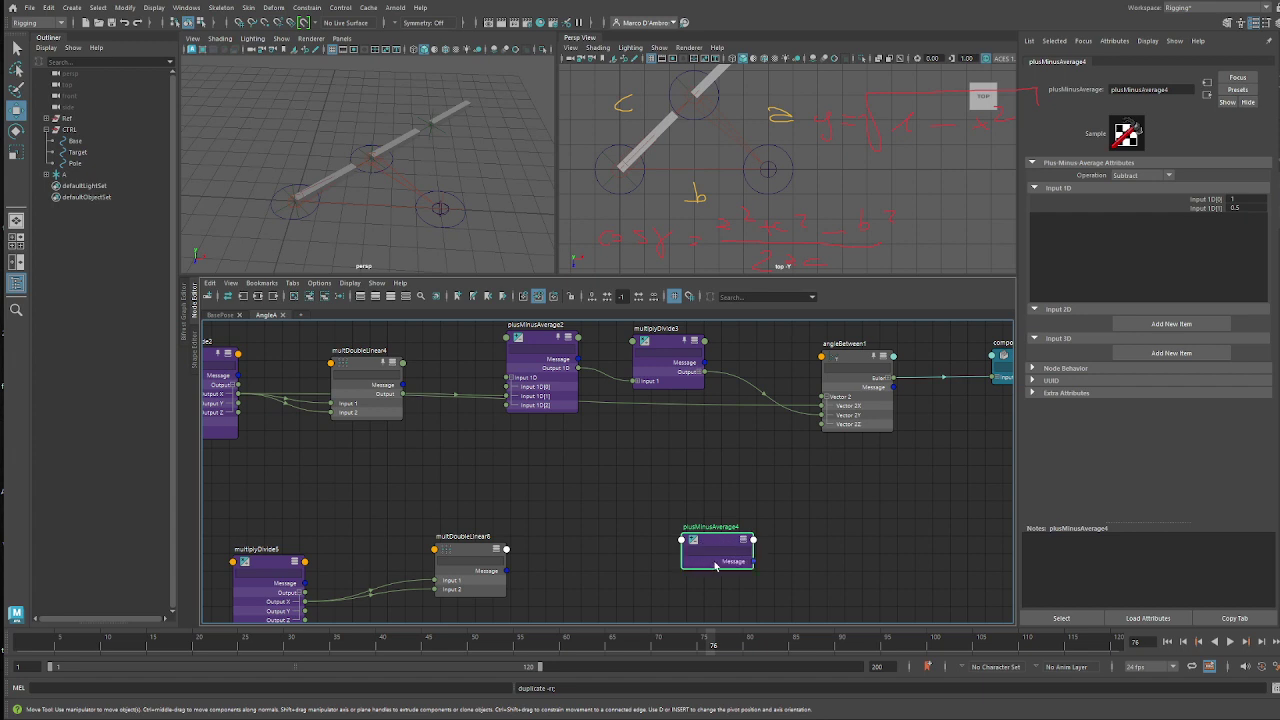
pyautogui.press('3')
pyautogui.keyDown('alt'); pyautogui.moveTo(698, 596); pyautogui.dragTo(682, 541, button='middle'); pyautogui.keyUp('alt')
pyautogui.click(671, 544)
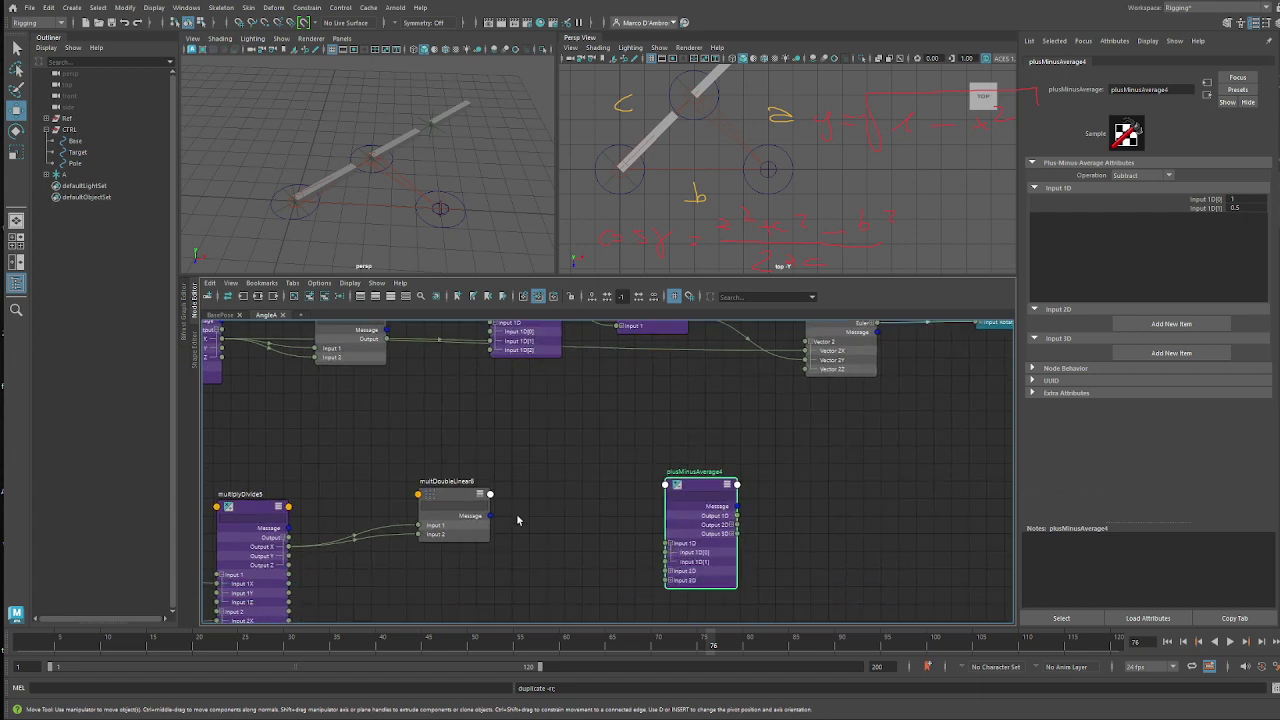
# - Connect multDoubleLinear8's output to plusMinusAverage4's Input 1D[1] and move plusMinusAverage4 beside multDoubleLinear8
pyautogui.moveTo(557, 531); pyautogui.dragTo(670, 561)
pyautogui.moveTo(695, 484); pyautogui.dragTo(547, 452)
pyautogui.moveTo(757, 551); pyautogui.dragTo(688, 611, button='middle')
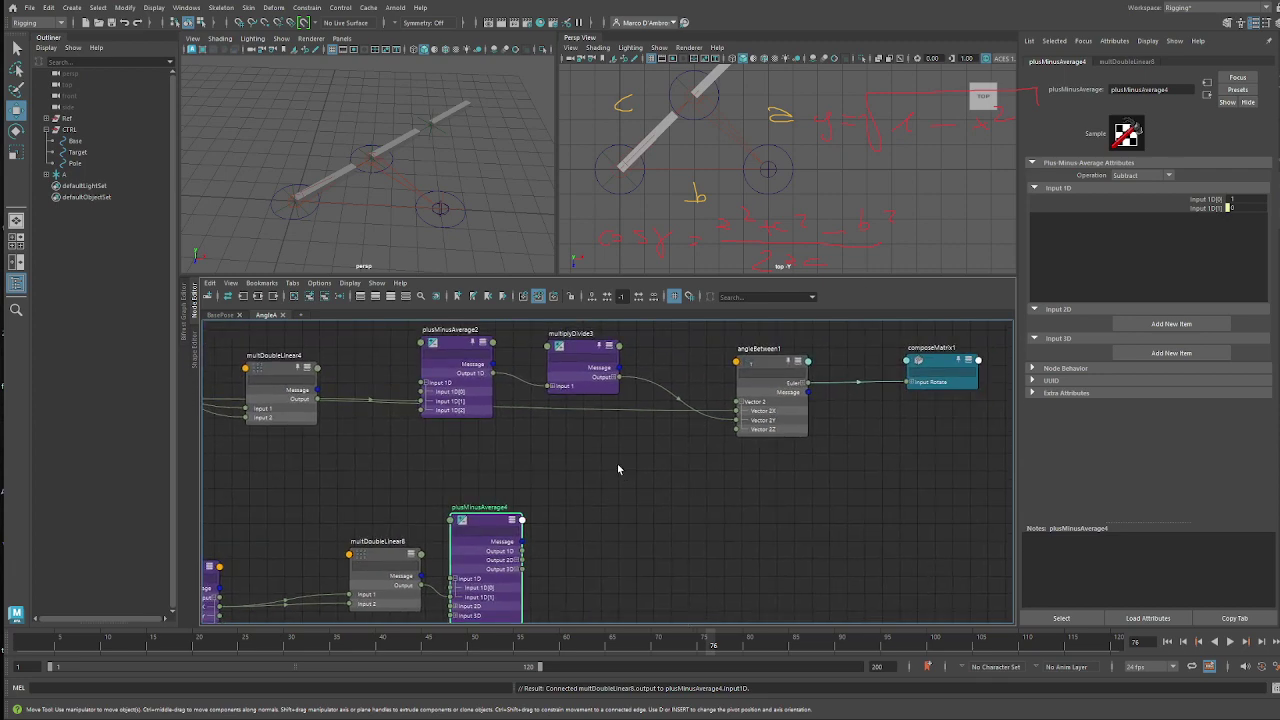
# - Duplicate the Power node multiplyDivide3, place the copy right of plusMinusAverage4 and expand its Input 1
pyautogui.click(585, 342)
pyautogui.moveTo(652, 481); pyautogui.dragTo(657, 471, button='middle')
pyautogui.hotkey('ctrl', 'd')
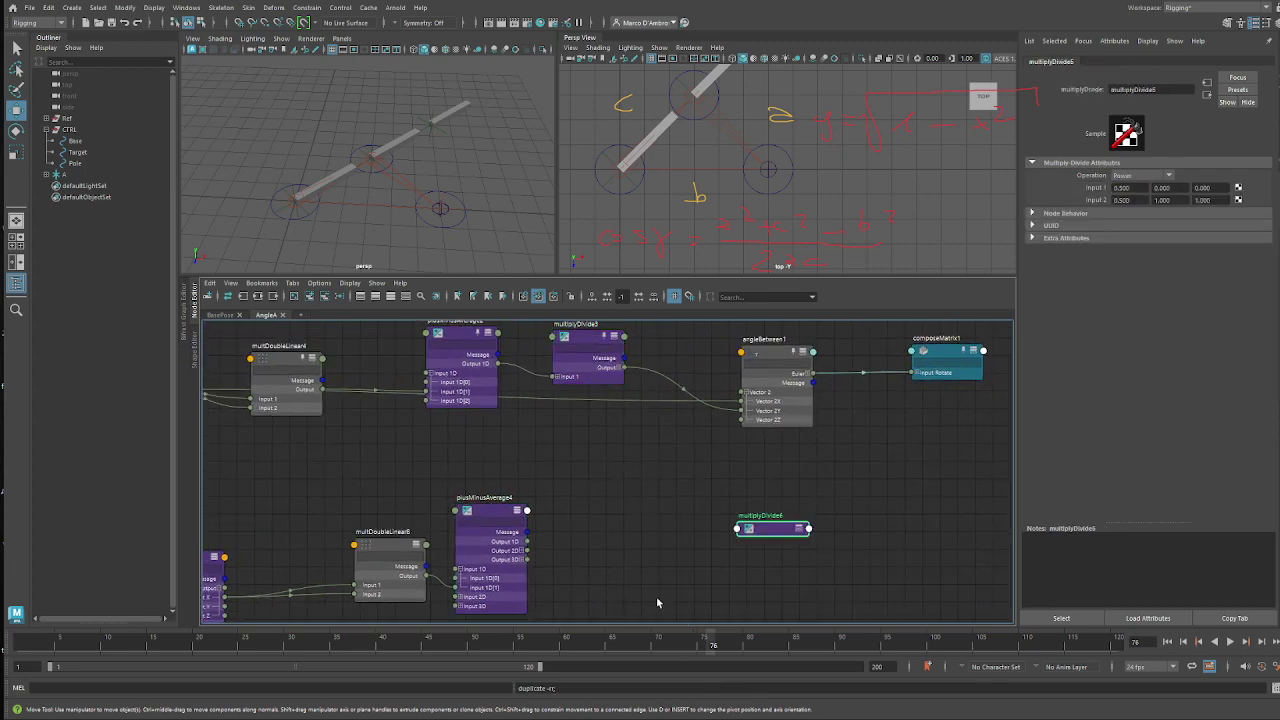
pyautogui.moveTo(776, 527); pyautogui.dragTo(676, 510)
pyautogui.press('3')
pyautogui.keyDown('alt'); pyautogui.moveTo(583, 537); pyautogui.dragTo(659, 555, button='right'); pyautogui.keyUp('alt')
pyautogui.moveTo(501, 543); pyautogui.dragTo(642, 563)
pyautogui.click(668, 558)
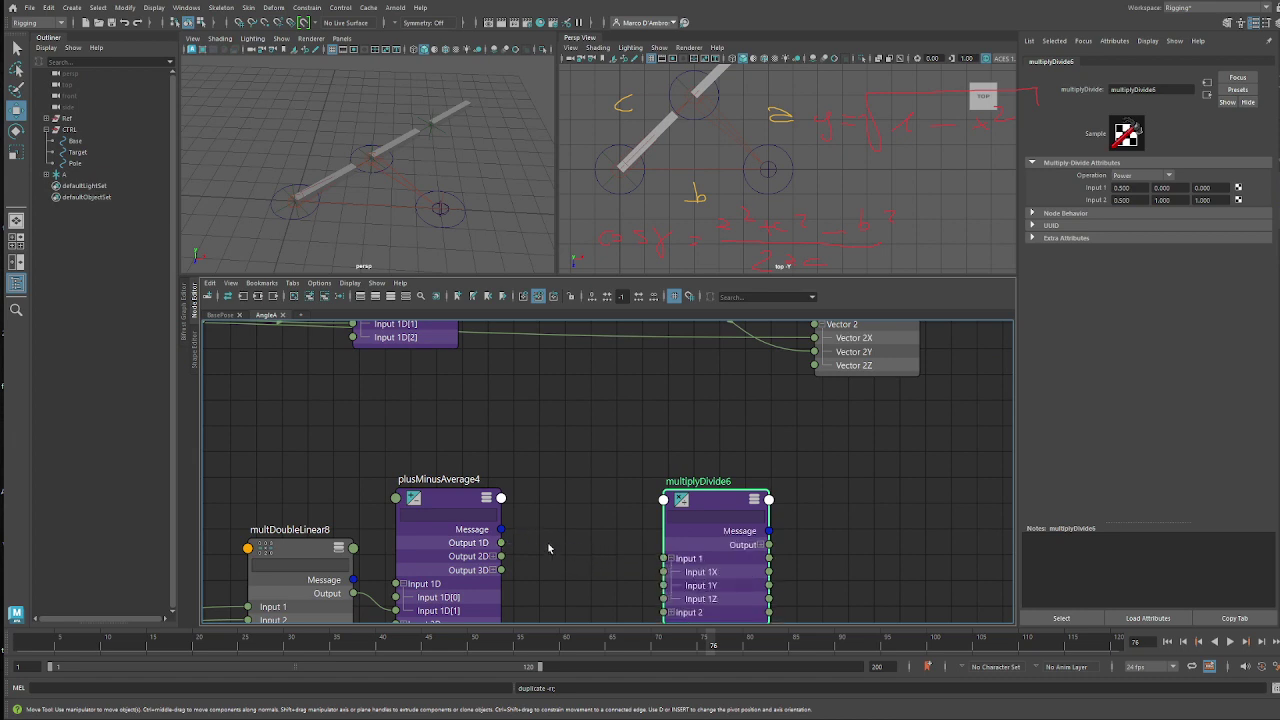
# - Connect plusMinusAverage4's Output 1D to multiplyDivide6's Input 1X and shift multiplyDivide6 closer to it
pyautogui.moveTo(502, 543); pyautogui.dragTo(673, 574)
pyautogui.moveTo(740, 513); pyautogui.dragTo(716, 493)
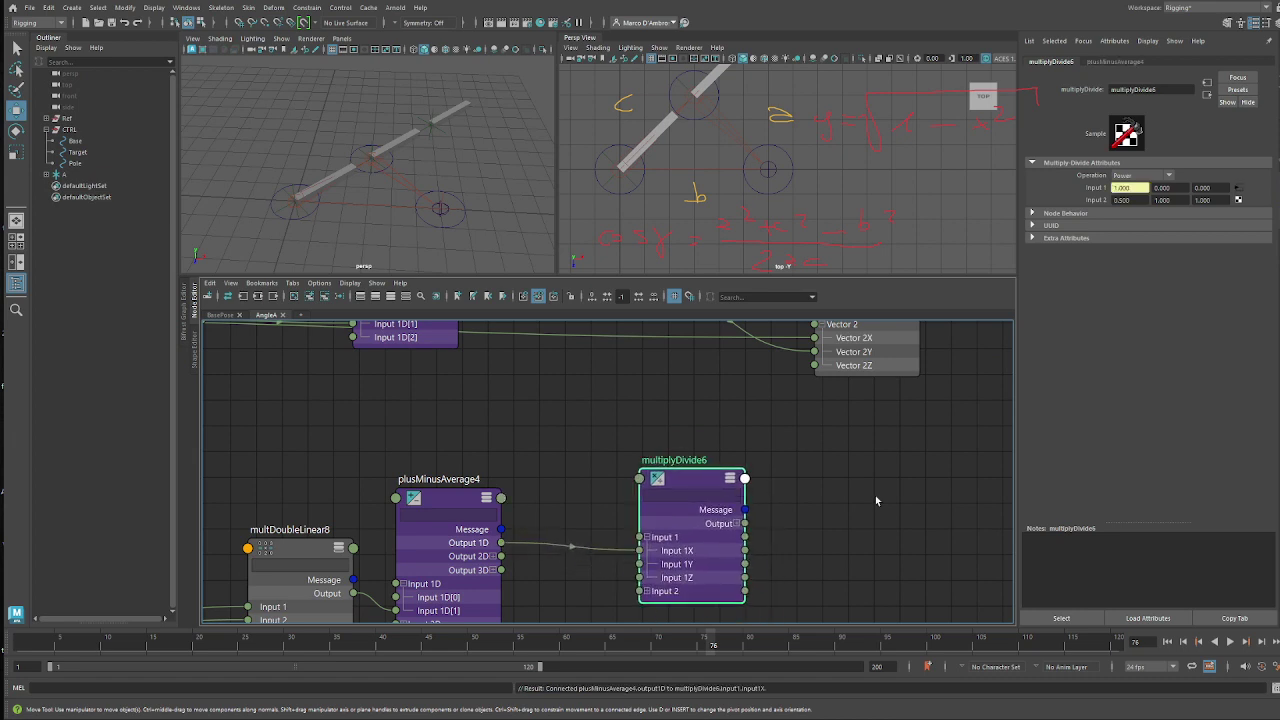
pyautogui.keyDown('alt'); pyautogui.moveTo(877, 503); pyautogui.dragTo(783, 453, button='right'); pyautogui.keyUp('alt')
pyautogui.keyDown('alt'); pyautogui.moveTo(783, 453); pyautogui.dragTo(747, 512, button='middle'); pyautogui.keyUp('alt')
# - Reposition multiplyDivide3 between plusMinusAverage2 and angleBetween1 to tidy the upper node row
pyautogui.moveTo(620, 392); pyautogui.dragTo(666, 478)
pyautogui.scroll(-3, 760, 563)
pyautogui.keyDown('alt'); pyautogui.moveTo(760, 563); pyautogui.dragTo(706, 516, button='middle'); pyautogui.keyUp('alt')
pyautogui.click(697, 488)
pyautogui.moveTo(669, 467); pyautogui.dragTo(673, 442)
pyautogui.keyDown('alt'); pyautogui.moveTo(761, 535); pyautogui.dragTo(708, 517, button='right'); pyautogui.keyUp('alt')
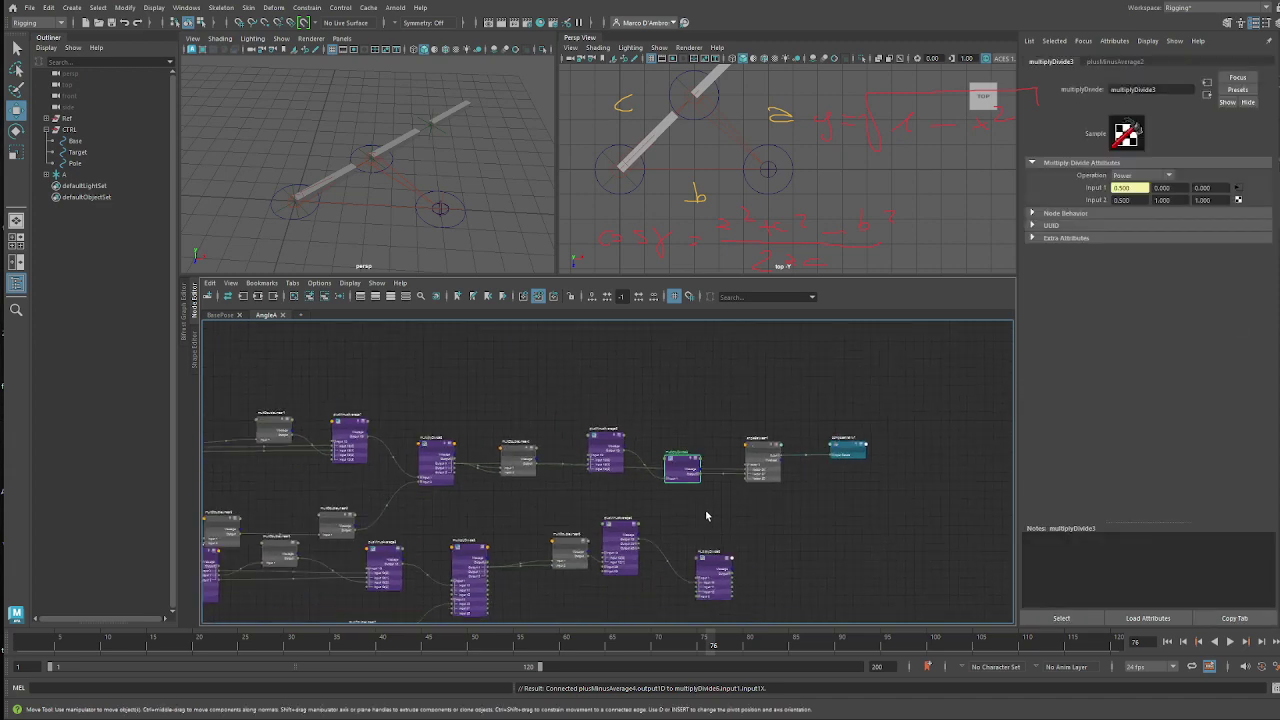
pyautogui.keyDown('alt'); pyautogui.moveTo(708, 517); pyautogui.dragTo(536, 495, button='middle'); pyautogui.keyUp('alt')
pyautogui.scroll(3, 580, 512)
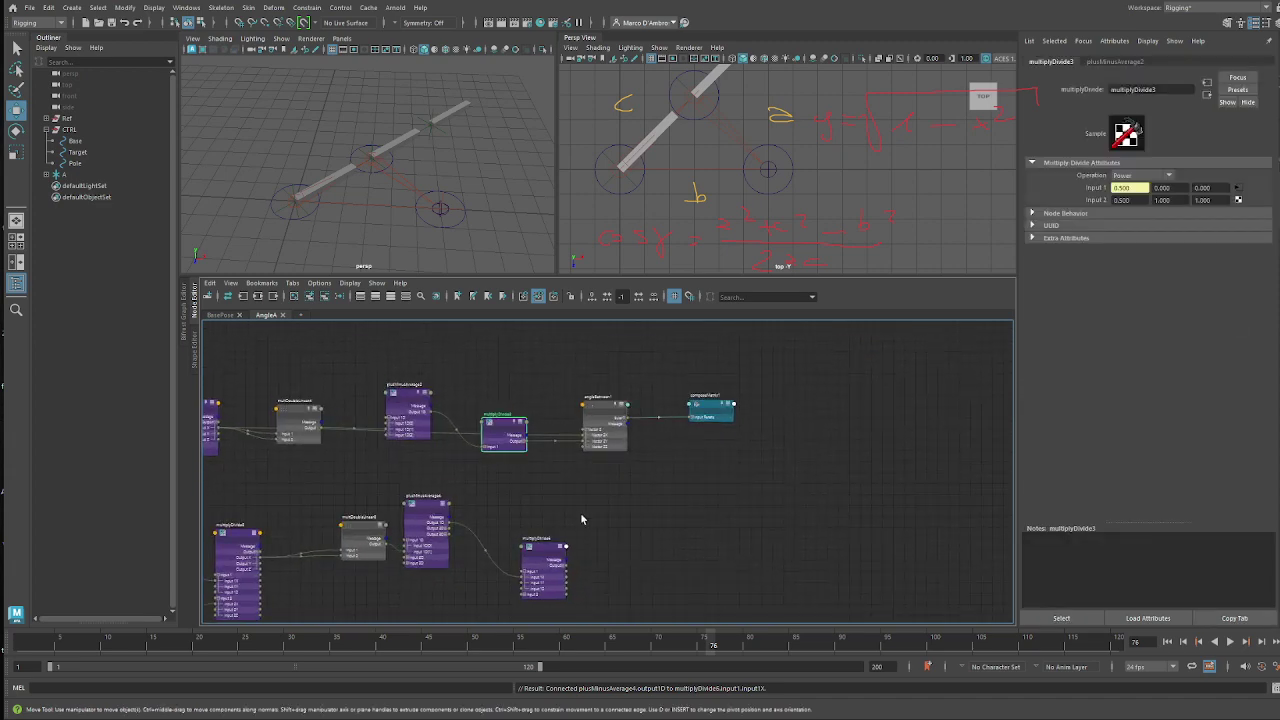
# - Duplicate angleBetween1 and place the copy directly below the original, to the right of multiplyDivide6
pyautogui.click(538, 555)
pyautogui.scroll(4, 597, 529)
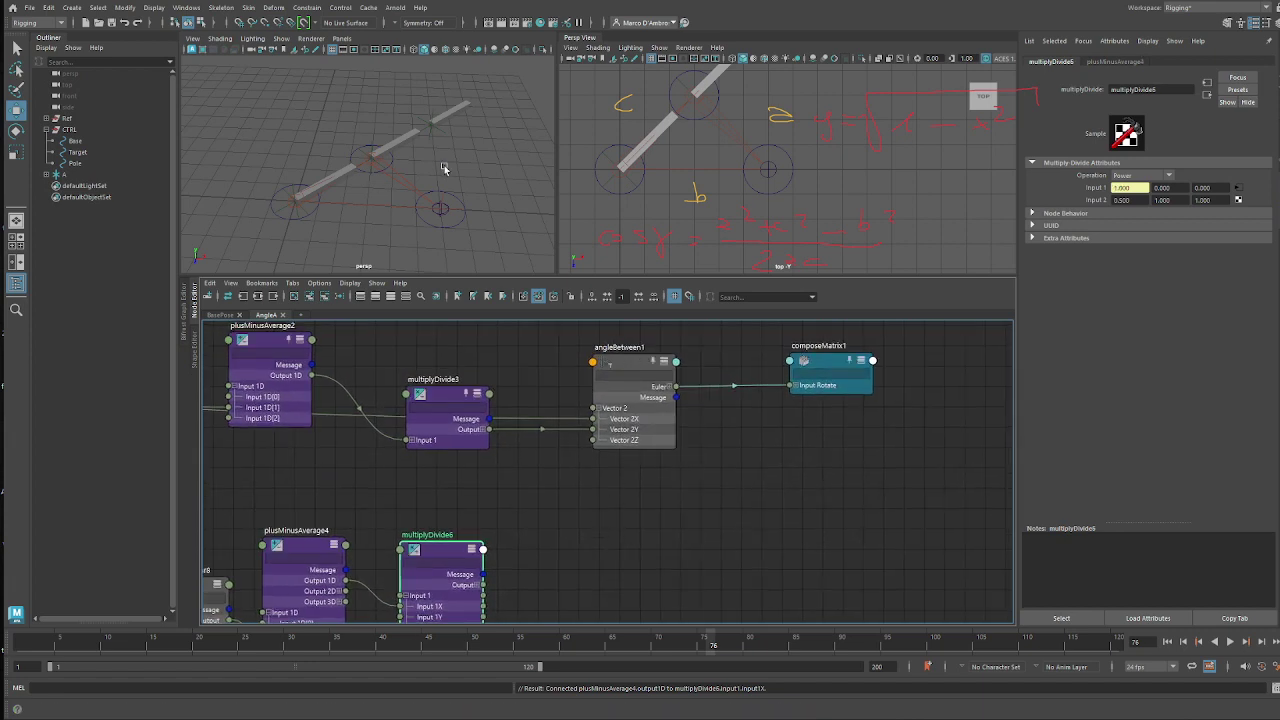
pyautogui.click(620, 362)
pyautogui.hotkey('ctrl', 'd')
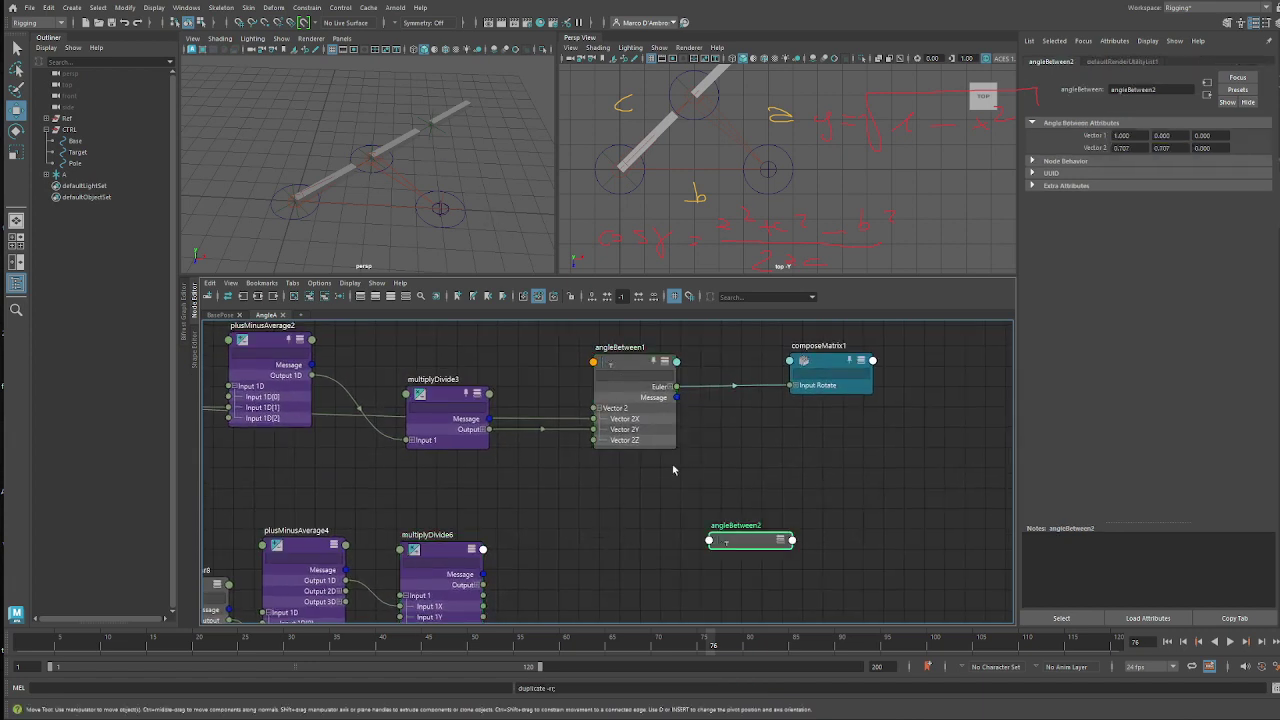
pyautogui.moveTo(739, 542); pyautogui.dragTo(633, 556)
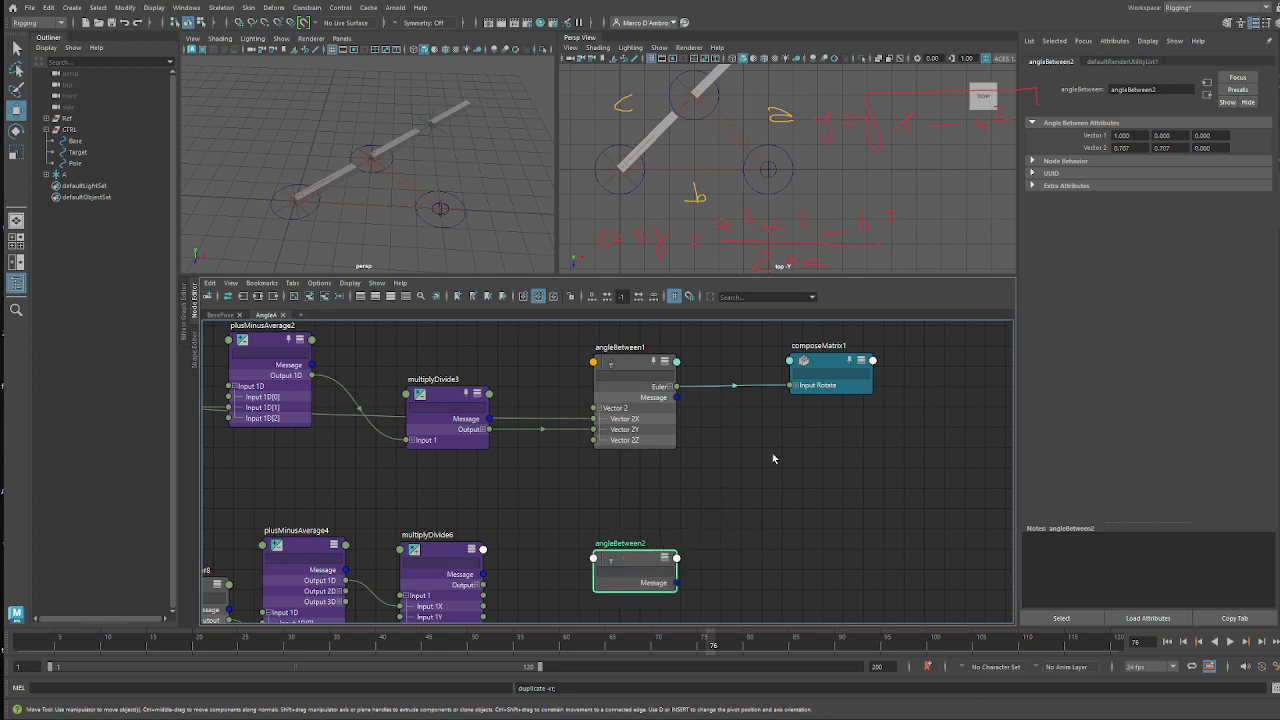
# - Connect multiplyDivide5's Output X to angleBetween2's Vector 2X
pyautogui.keyDown('alt'); pyautogui.moveTo(662, 523); pyautogui.dragTo(691, 463, button='middle'); pyautogui.keyUp('alt')
pyautogui.keyDown('alt'); pyautogui.moveTo(642, 504); pyautogui.dragTo(813, 433, button='middle'); pyautogui.keyUp('alt')
pyautogui.scroll(-1, 813, 433)
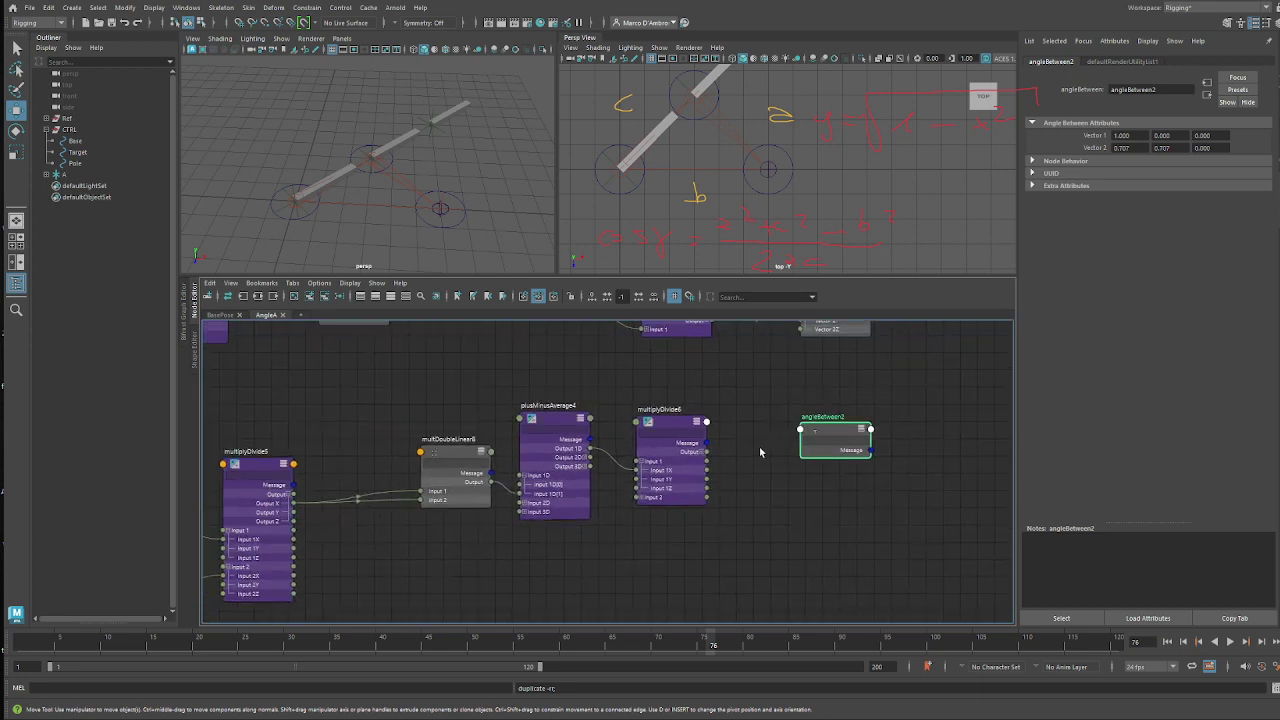
pyautogui.moveTo(294, 503); pyautogui.dragTo(776, 510)
pyautogui.click(784, 508)
pyautogui.click(843, 427)
pyautogui.press('3')
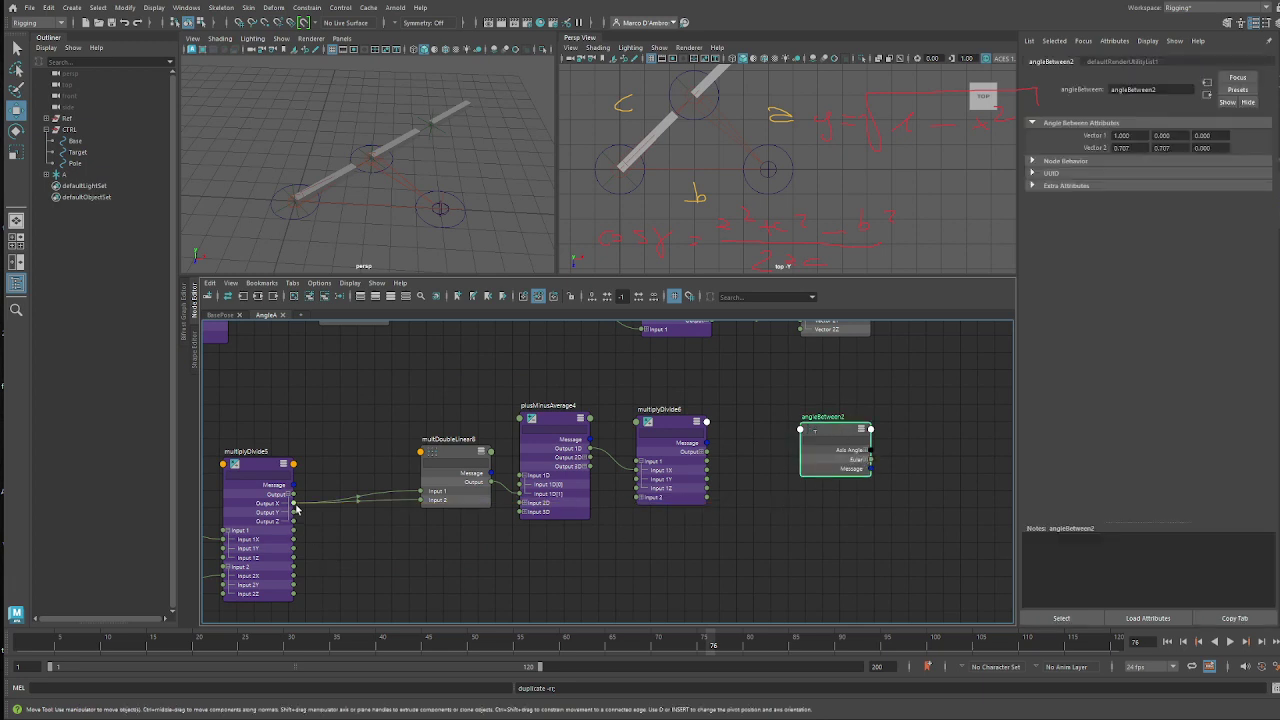
pyautogui.moveTo(295, 508); pyautogui.dragTo(838, 438)
pyautogui.click(838, 437)
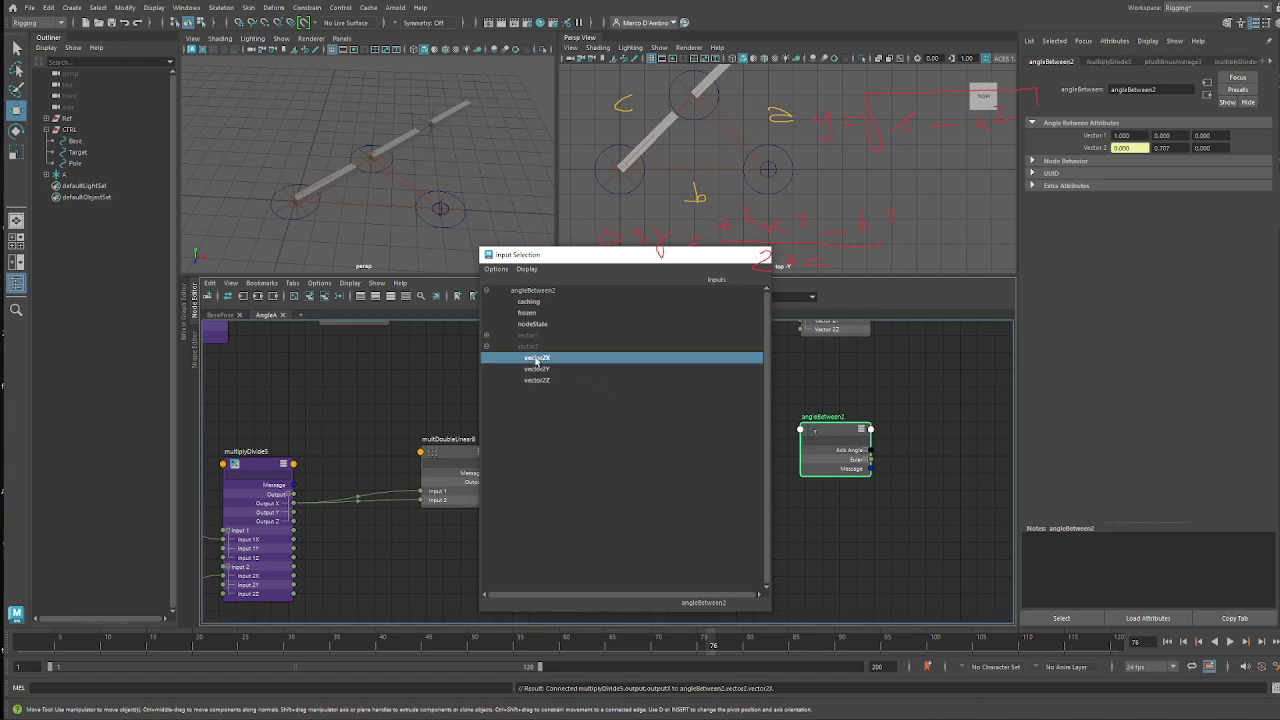
pyautogui.click(537, 358)
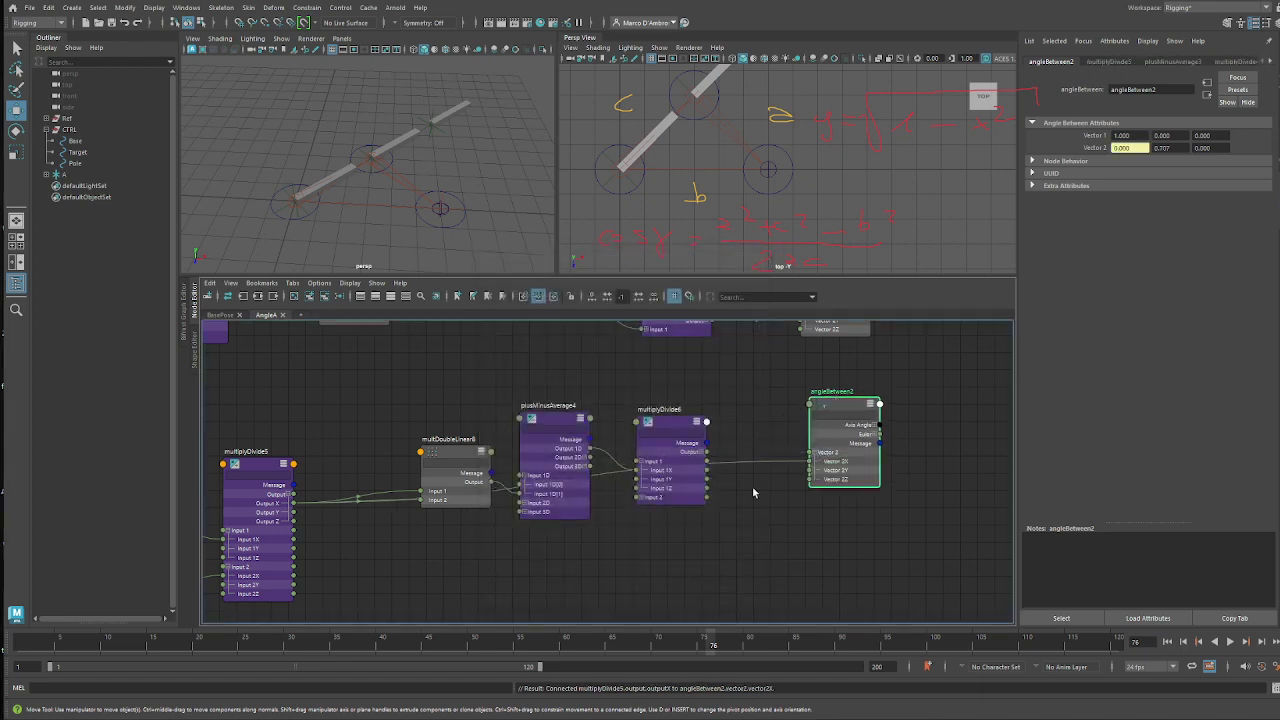
# - Connect multiplyDivide6's Output X to angleBetween2's Vector 2Y and expand multiplyDivide3's Output to compare the wiring
pyautogui.scroll(3, 757, 486)
pyautogui.moveTo(685, 448); pyautogui.dragTo(837, 462)
pyautogui.keyDown('alt'); pyautogui.moveTo(846, 491); pyautogui.dragTo(766, 414, button='right'); pyautogui.keyUp('alt')
pyautogui.keyDown('alt'); pyautogui.moveTo(766, 414); pyautogui.dragTo(620, 523, button='middle'); pyautogui.keyUp('alt')
pyautogui.keyDown('alt'); pyautogui.moveTo(654, 519); pyautogui.dragTo(681, 525, button='right'); pyautogui.keyUp('alt')
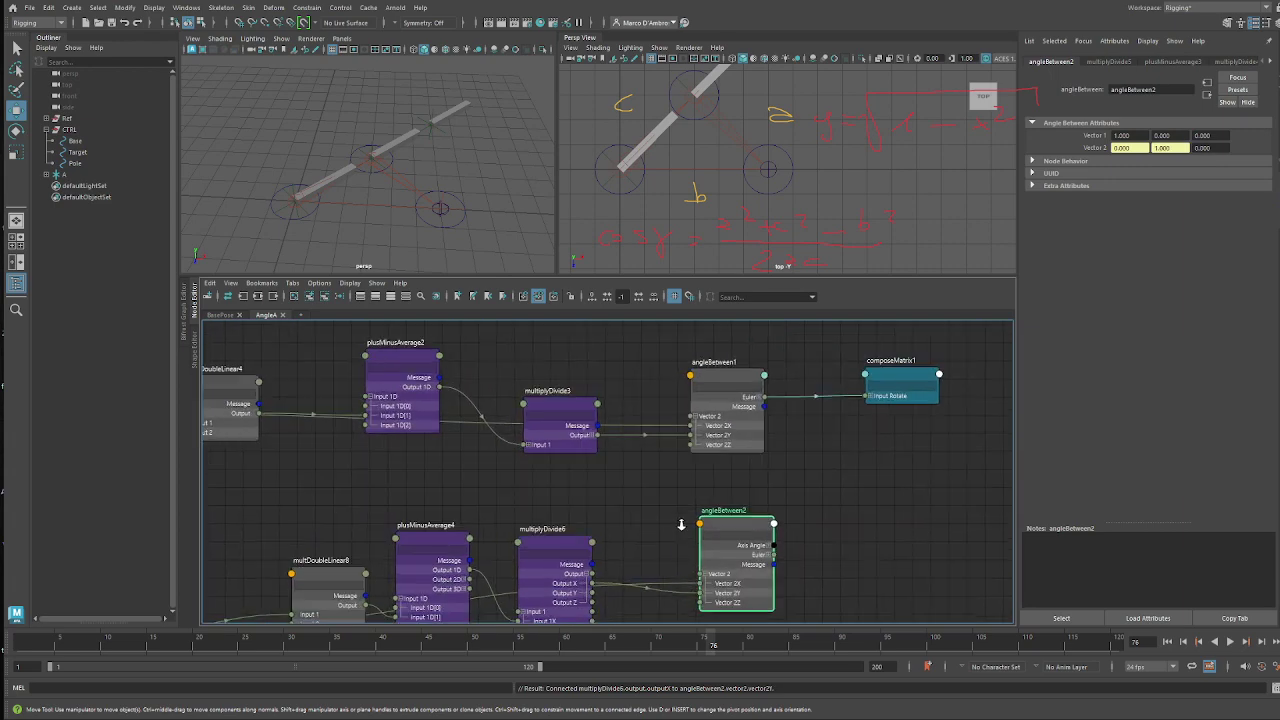
pyautogui.click(588, 442)
pyautogui.click(592, 434)
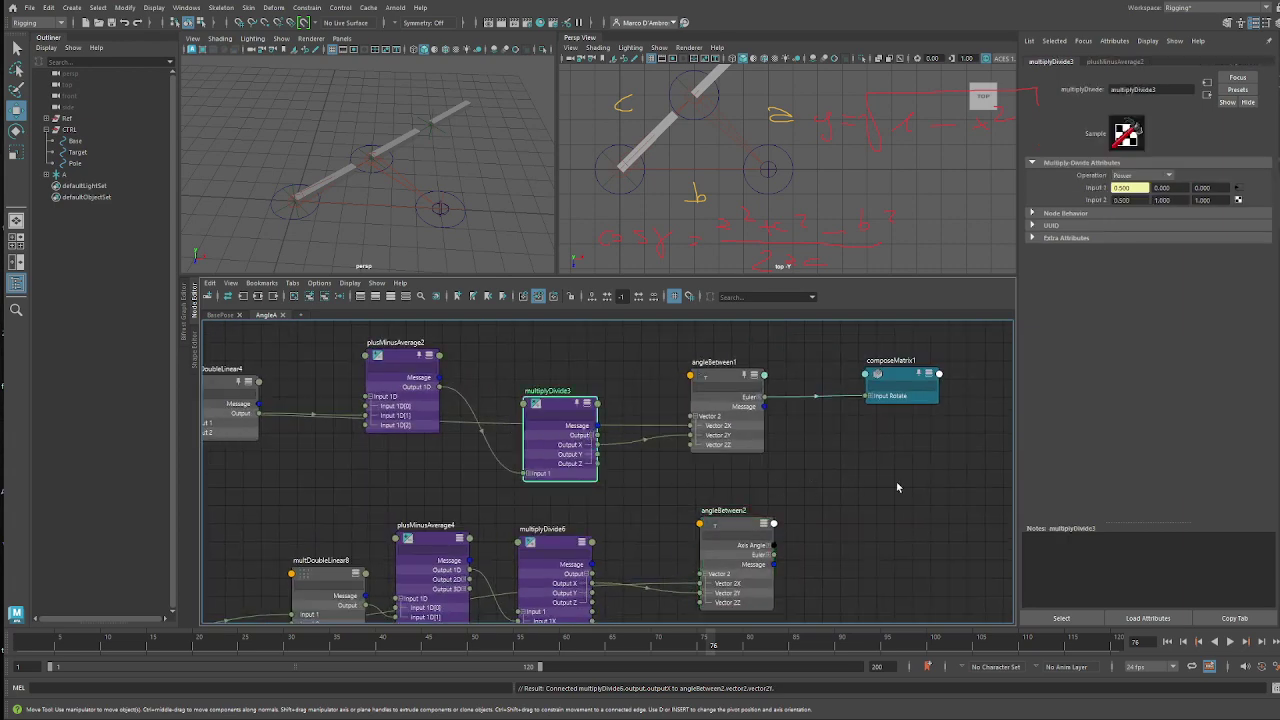
# - Duplicate composeMatrix1, place the copy to the right of angleBetween2 and expand angleBetween2's Euler output
pyautogui.moveTo(909, 487); pyautogui.dragTo(769, 425, button='middle')
pyautogui.click(735, 354)
pyautogui.hotkey('ctrl', 'd')
pyautogui.moveTo(812, 505); pyautogui.dragTo(707, 512)
pyautogui.press('3')
pyautogui.keyDown('alt'); pyautogui.moveTo(711, 526); pyautogui.dragTo(719, 489, button='middle'); pyautogui.keyUp('alt')
pyautogui.scroll(2, 719, 489)
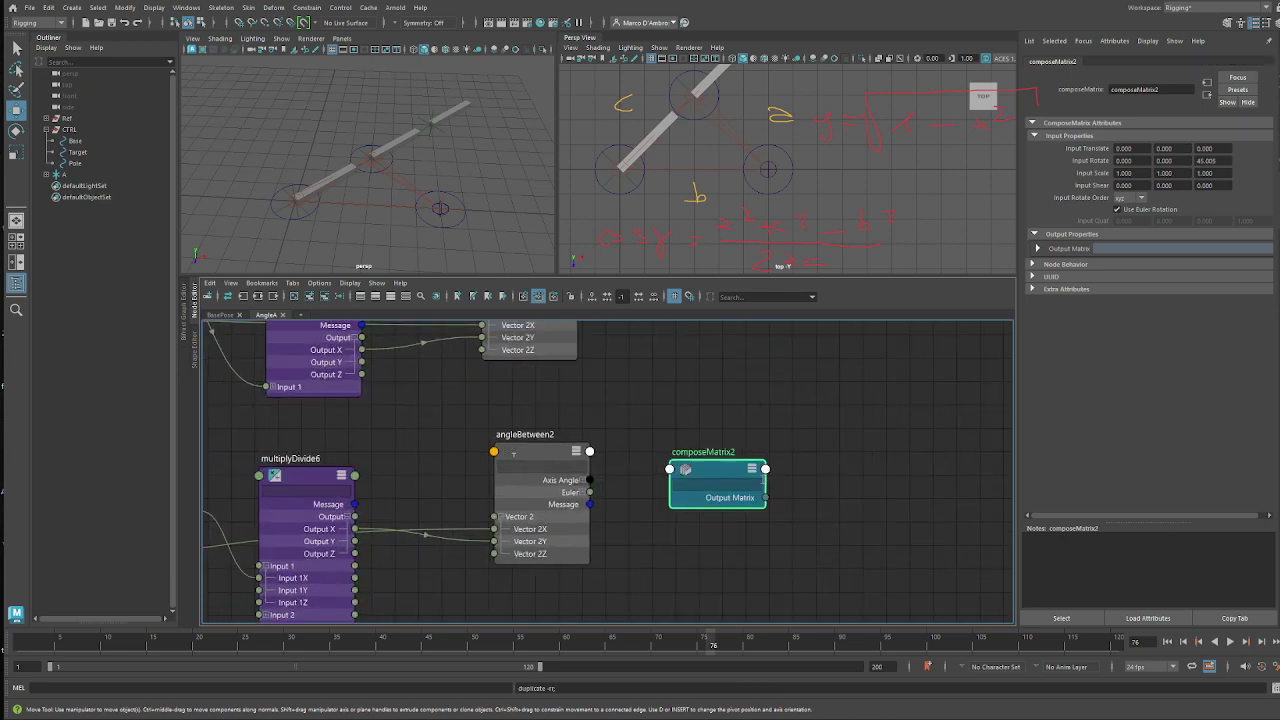
pyautogui.moveTo(746, 480); pyautogui.dragTo(772, 481)
pyautogui.click(578, 493)
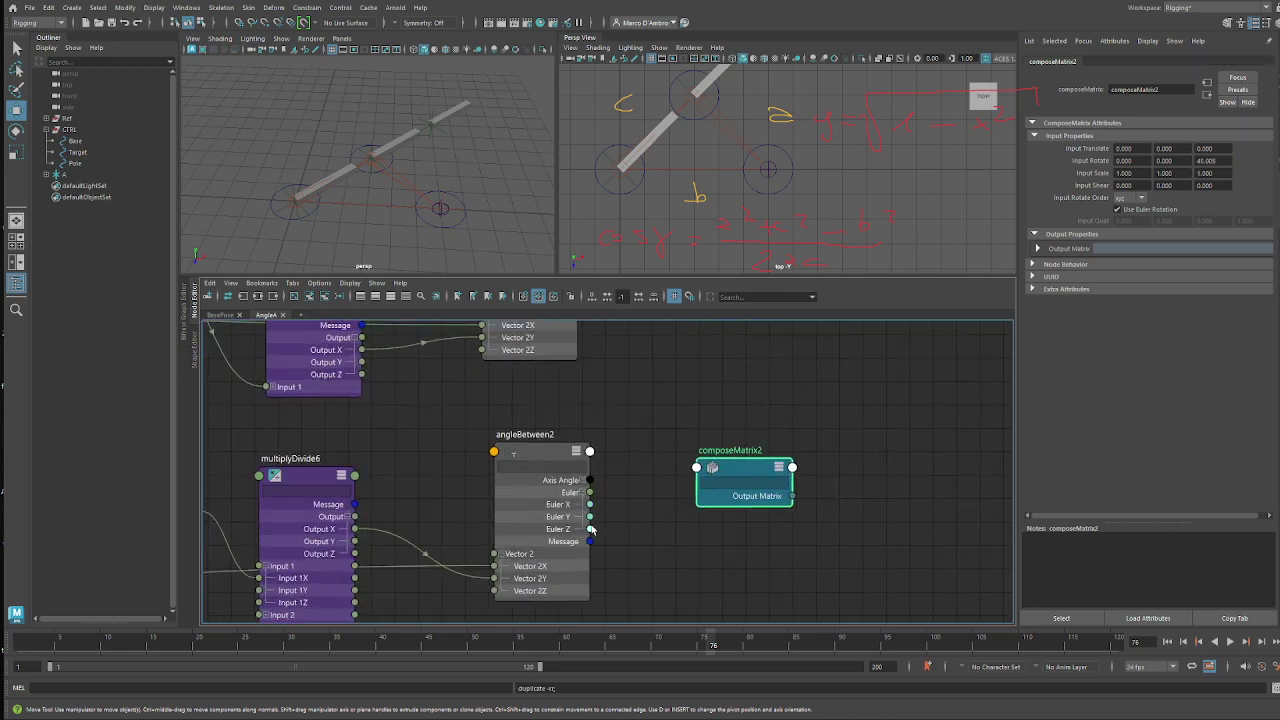
# - Connect angleBetween2's Euler Z to composeMatrix2's Input Rotate Z
pyautogui.moveTo(591, 529); pyautogui.dragTo(712, 468)
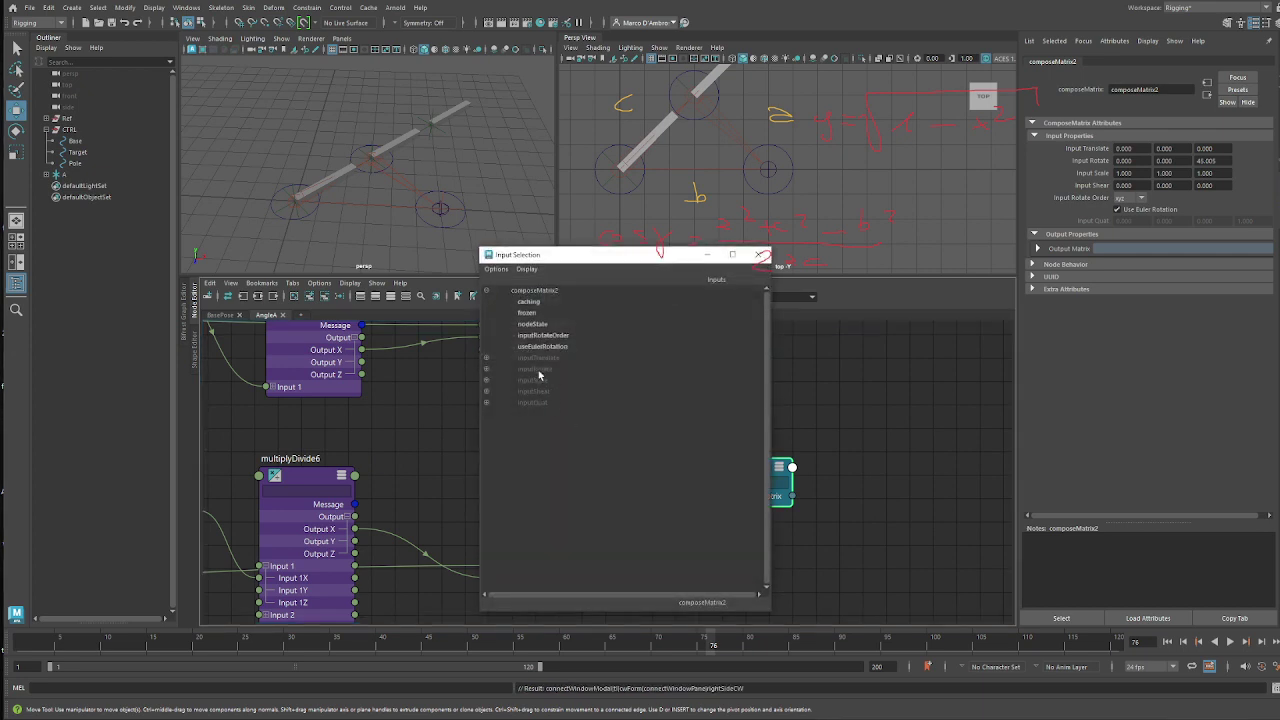
pyautogui.click(487, 369)
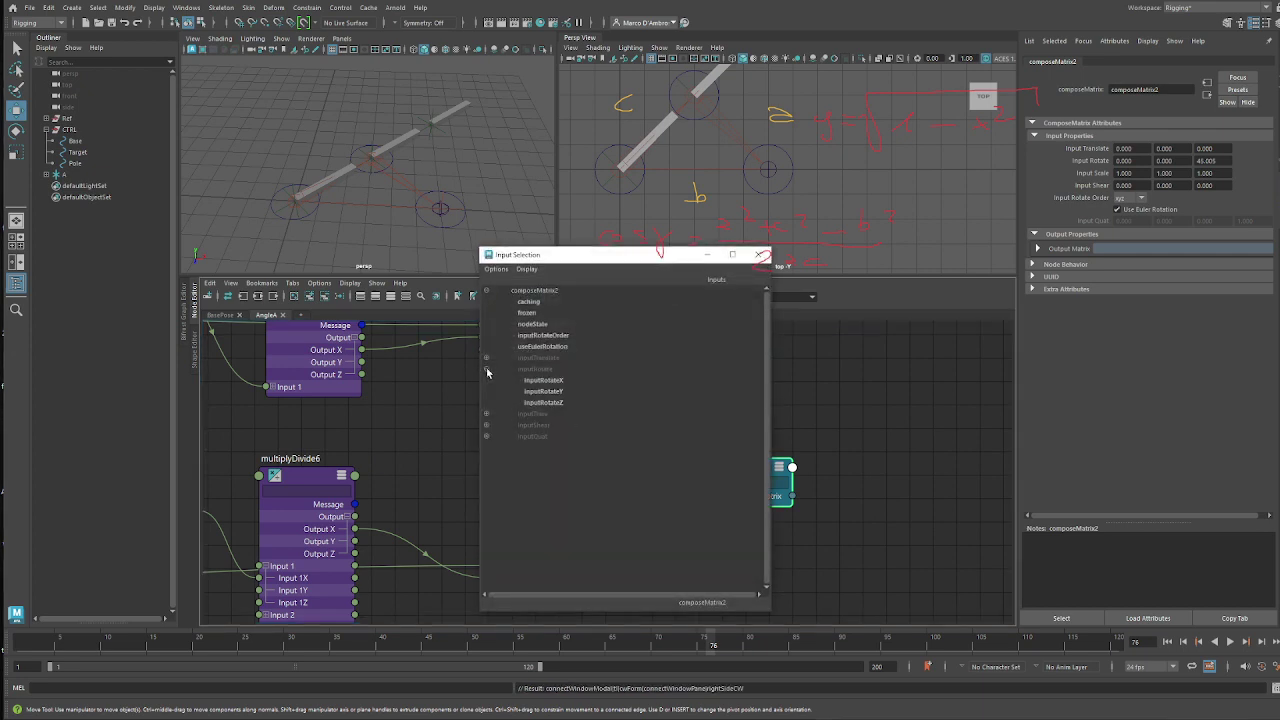
pyautogui.click(545, 402)
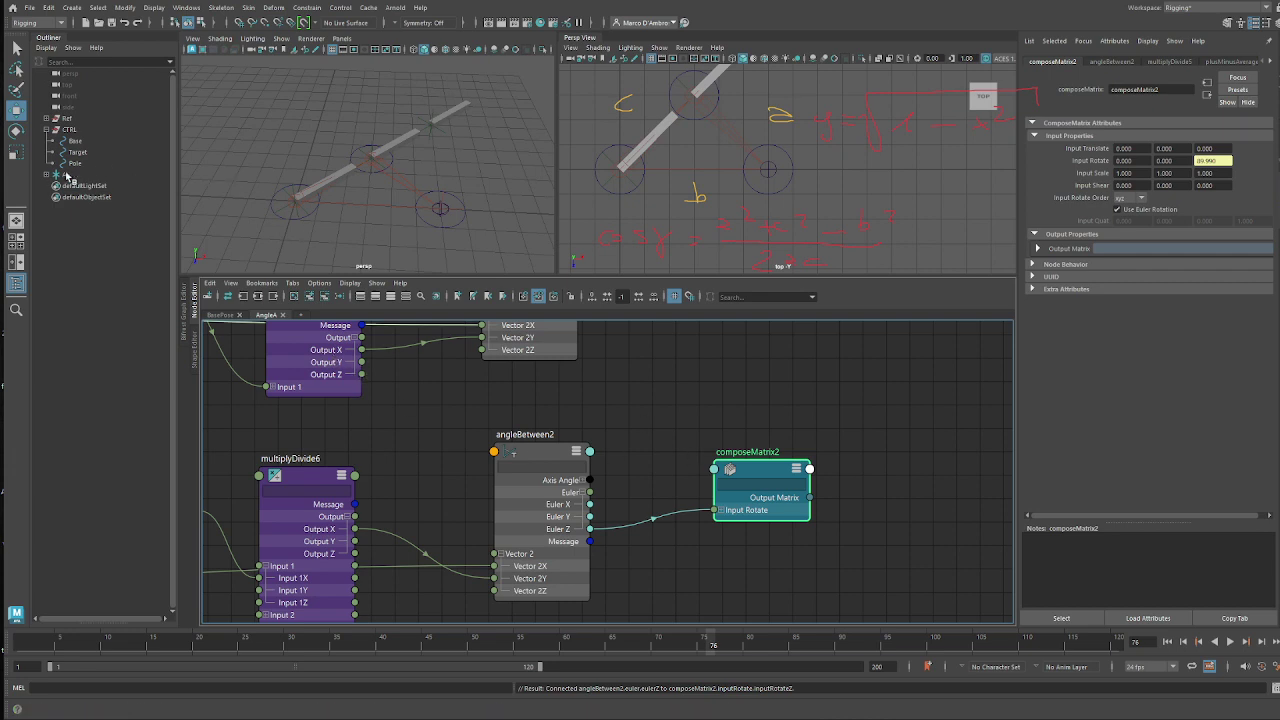
# - Bring joint B from A's hierarchy into the AngleA graph and place it beside composeMatrix2, with BShape moved above it
pyautogui.click(46, 175)
pyautogui.click(77, 197)
pyautogui.moveTo(77, 197); pyautogui.dragTo(746, 514, button='middle')
pyautogui.moveTo(766, 467); pyautogui.dragTo(785, 393)
pyautogui.moveTo(877, 466); pyautogui.dragTo(840, 497)
pyautogui.keyDown('alt'); pyautogui.moveTo(753, 492); pyautogui.dragTo(599, 506, button='middle'); pyautogui.keyUp('alt')
pyautogui.keyDown('alt'); pyautogui.moveTo(372, 186); pyautogui.dragTo(386, 222); pyautogui.keyUp('alt')
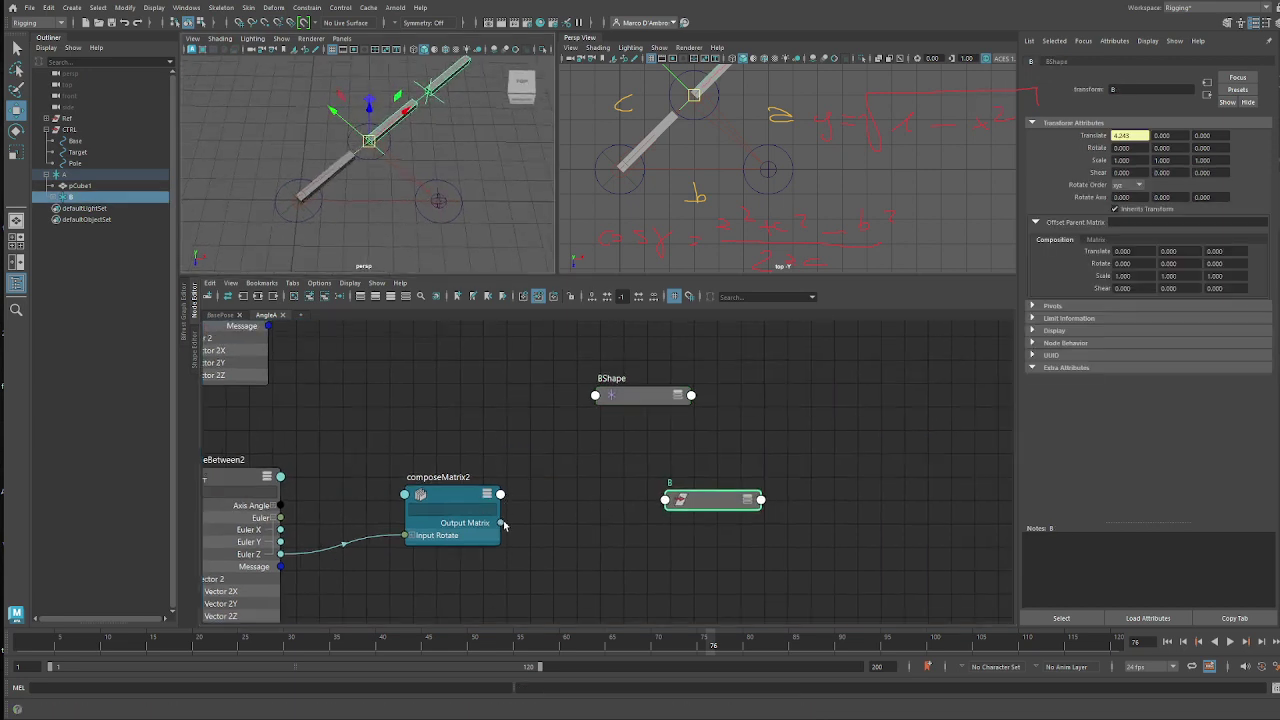
# - Connect composeMatrix2's Output Matrix to B's Offset Parent Matrix
pyautogui.moveTo(502, 522); pyautogui.dragTo(682, 503)
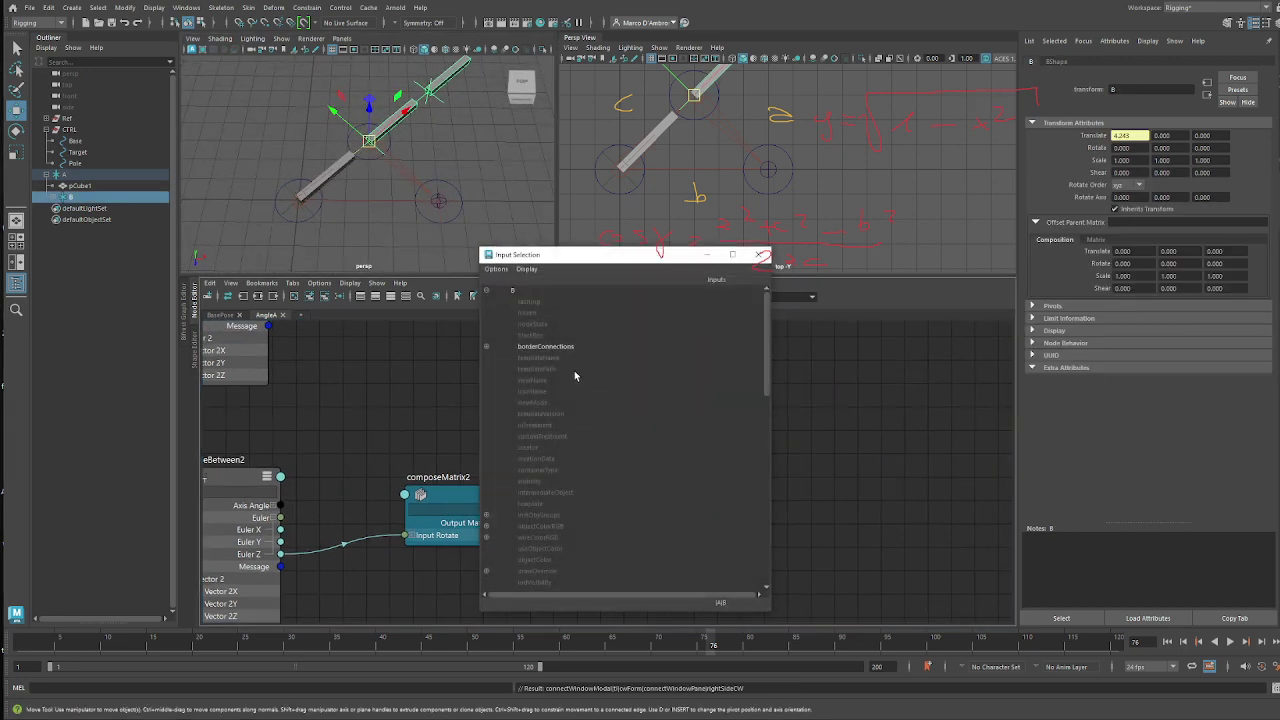
pyautogui.scroll(-5, 565, 385)
pyautogui.click(550, 472)
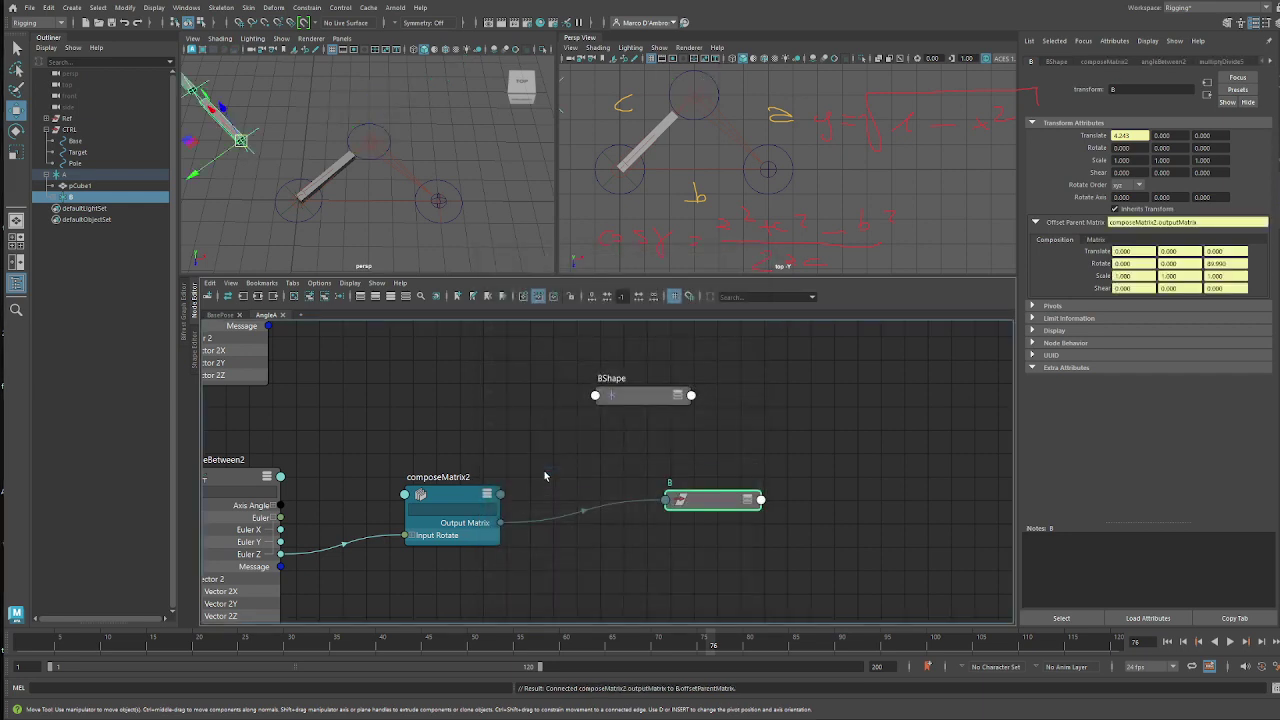
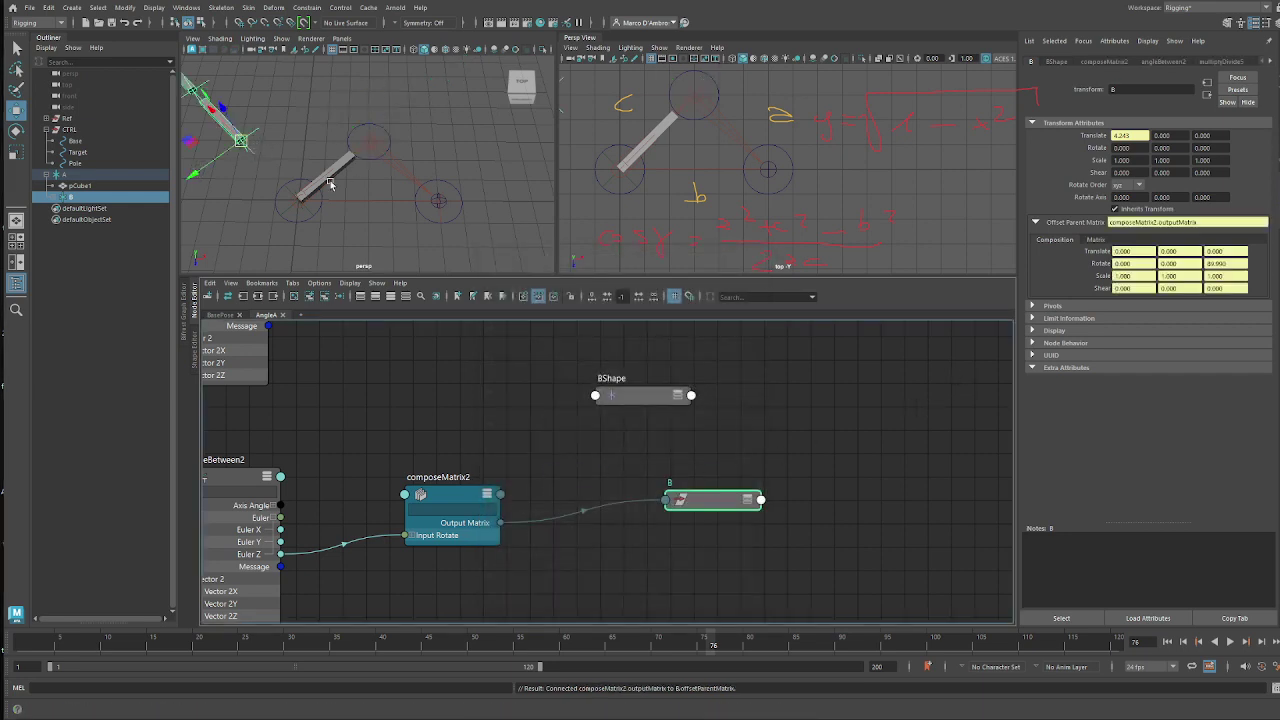
# - Break the connection on B's Translate X and set it to 0
pyautogui.rightClick(1135, 145)
pyautogui.click(1187, 158)
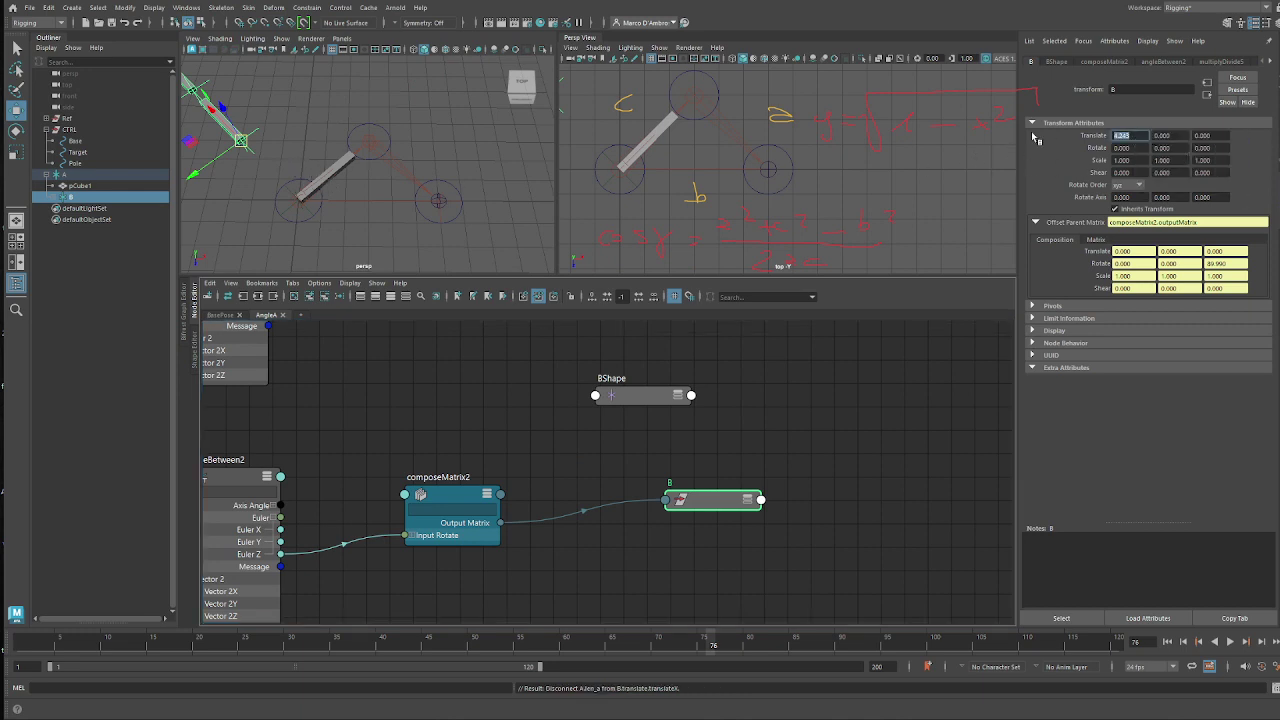
pyautogui.write('0')
pyautogui.press('Return')
# - Create a fourByFourMatrix node below composeMatrix2 in the AngleA graph
pyautogui.keyDown('alt'); pyautogui.moveTo(561, 510); pyautogui.dragTo(690, 439, button='middle'); pyautogui.keyUp('alt')
pyautogui.moveTo(646, 592); pyautogui.dragTo(499, 581)
pyautogui.write('compl')
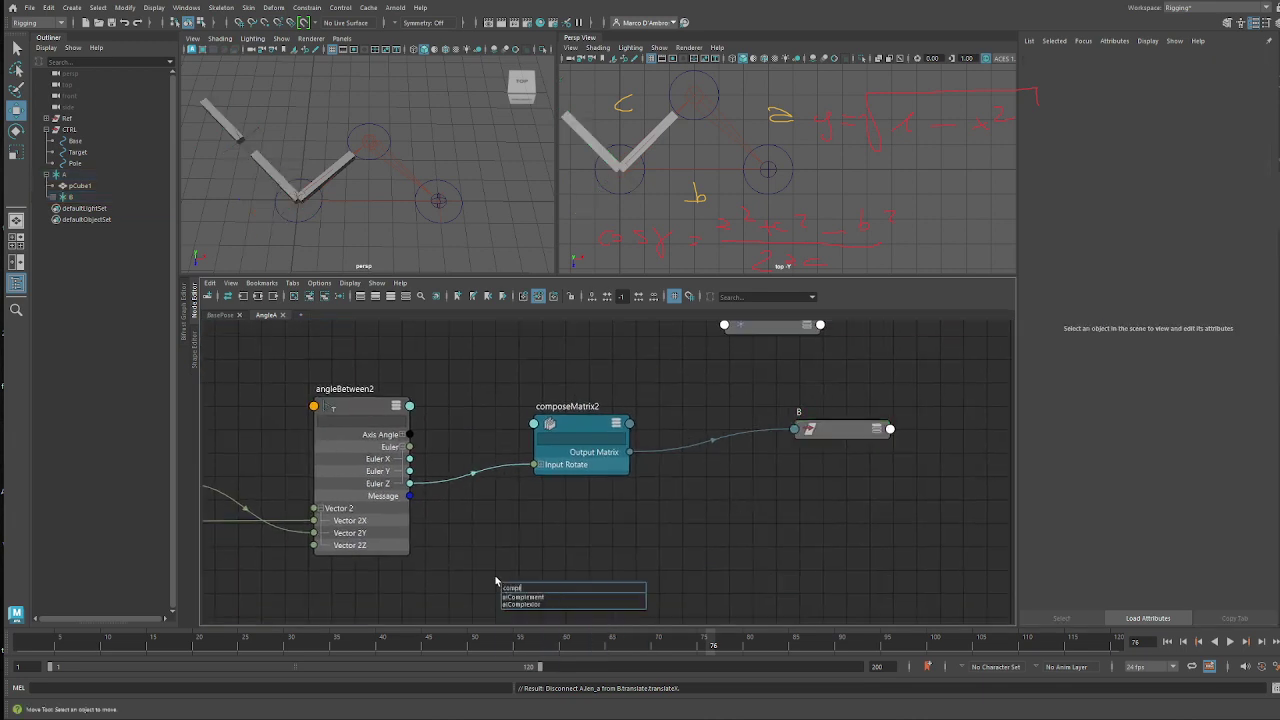
pyautogui.press('BackSpace')
pyautogui.press('BackSpace')
pyautogui.press('BackSpace')
pyautogui.press('BackSpace')
pyautogui.write('four')
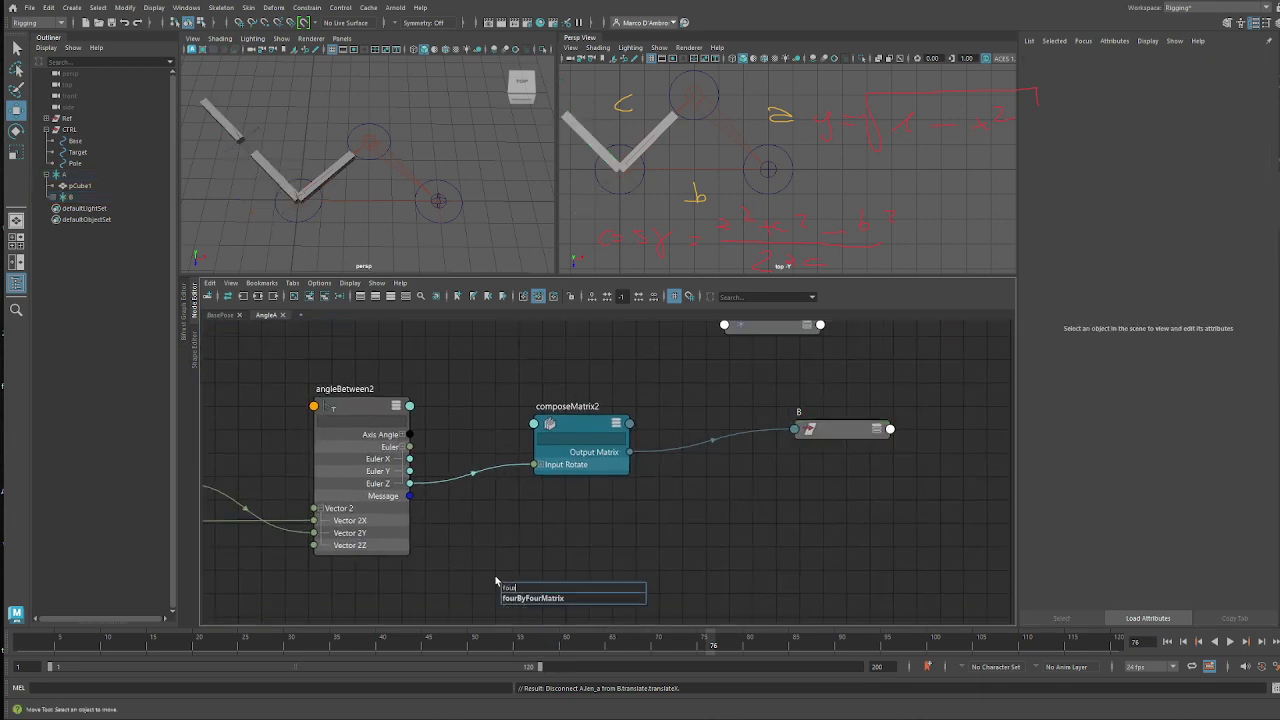
pyautogui.press('Return')
# - Move fourByFourMatrix2 across the network to a free spot near the Base node
pyautogui.scroll(-12, 522, 598)
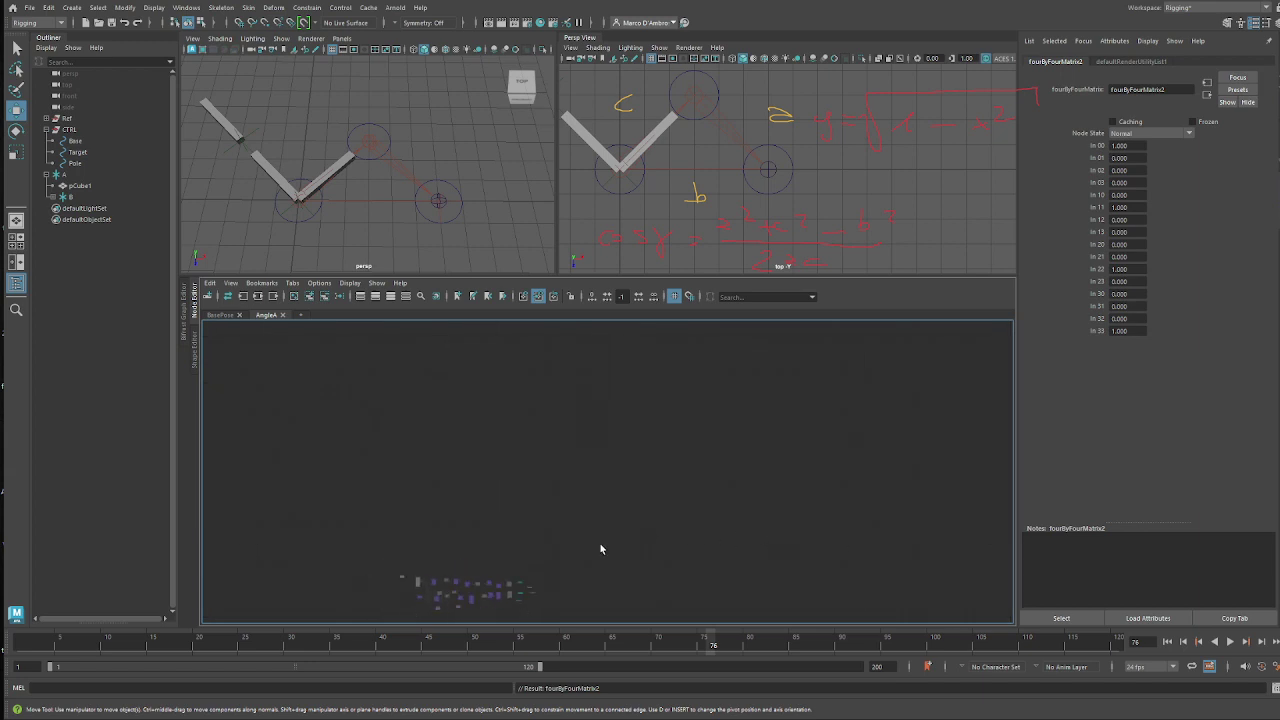
pyautogui.keyDown('alt'); pyautogui.moveTo(564, 540); pyautogui.dragTo(671, 389, button='middle'); pyautogui.keyUp('alt')
pyautogui.scroll(10, 745, 450)
pyautogui.scroll(-8, 727, 500)
pyautogui.scroll(10, 645, 518)
pyautogui.keyDown('alt'); pyautogui.moveTo(707, 525); pyautogui.dragTo(735, 636, button='middle'); pyautogui.keyUp('alt')
pyautogui.keyDown('alt'); pyautogui.moveTo(826, 509); pyautogui.dragTo(741, 585, button='middle'); pyautogui.keyUp('alt')
pyautogui.moveTo(552, 571); pyautogui.dragTo(581, 561)
pyautogui.keyDown('alt'); pyautogui.moveTo(685, 445); pyautogui.dragTo(904, 431, button='middle'); pyautogui.keyUp('alt')
pyautogui.scroll(-5, 850, 478)
pyautogui.moveTo(805, 510); pyautogui.dragTo(352, 556)
pyautogui.keyDown('alt'); pyautogui.moveTo(454, 545); pyautogui.dragTo(895, 541, button='middle'); pyautogui.keyUp('alt')
pyautogui.moveTo(806, 553); pyautogui.dragTo(320, 518)
pyautogui.keyDown('alt'); pyautogui.moveTo(385, 502); pyautogui.dragTo(751, 571, button='middle'); pyautogui.keyUp('alt')
pyautogui.moveTo(662, 578); pyautogui.dragTo(479, 481)
pyautogui.keyDown('alt'); pyautogui.moveTo(490, 481); pyautogui.dragTo(614, 512, button='right'); pyautogui.keyUp('alt')
pyautogui.keyDown('alt'); pyautogui.moveTo(614, 512); pyautogui.dragTo(513, 582, button='middle'); pyautogui.keyUp('alt')
pyautogui.moveTo(382, 562); pyautogui.dragTo(803, 480)
# - Connect Base's Len A to fourByFourMatrix2's In 30
pyautogui.keyDown('alt'); pyautogui.moveTo(590, 395); pyautogui.dragTo(548, 450, button='middle'); pyautogui.keyUp('alt')
pyautogui.moveTo(399, 380); pyautogui.dragTo(718, 536)
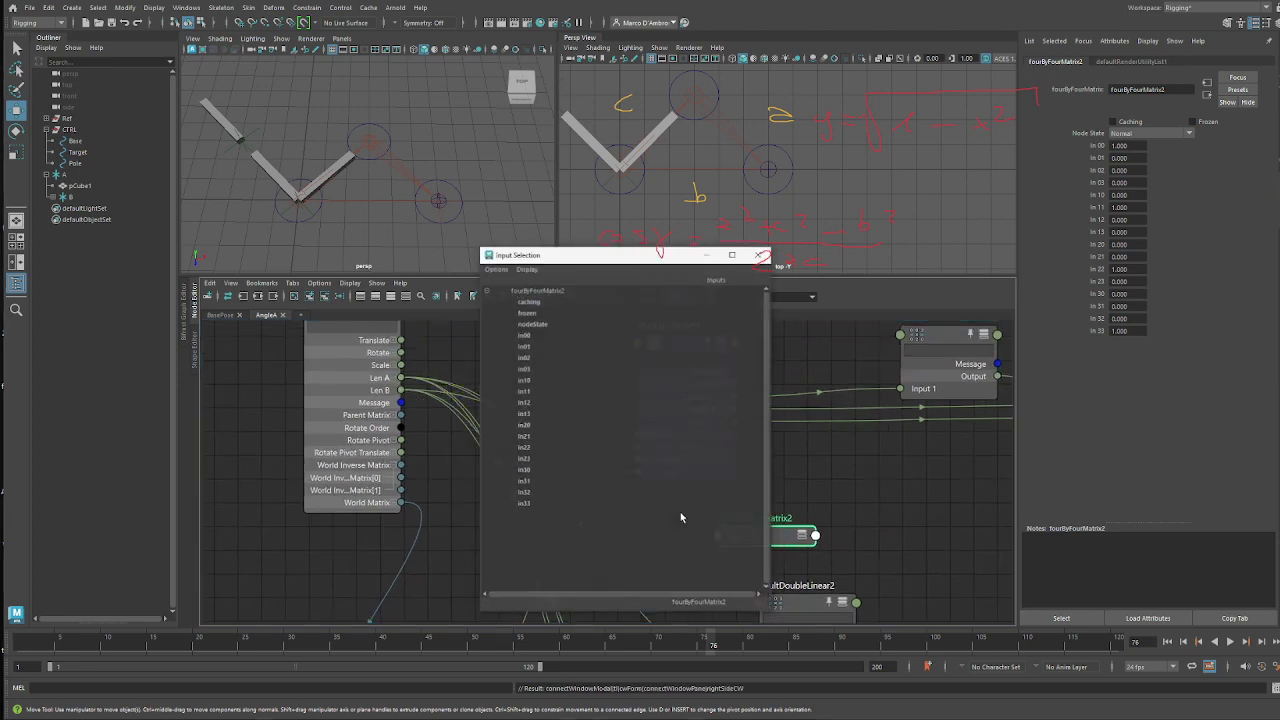
pyautogui.click(527, 469)
# - Move fourByFourMatrix2 back above composeMatrix2 and shift B away to make room for another node
pyautogui.scroll(-5, 637, 431)
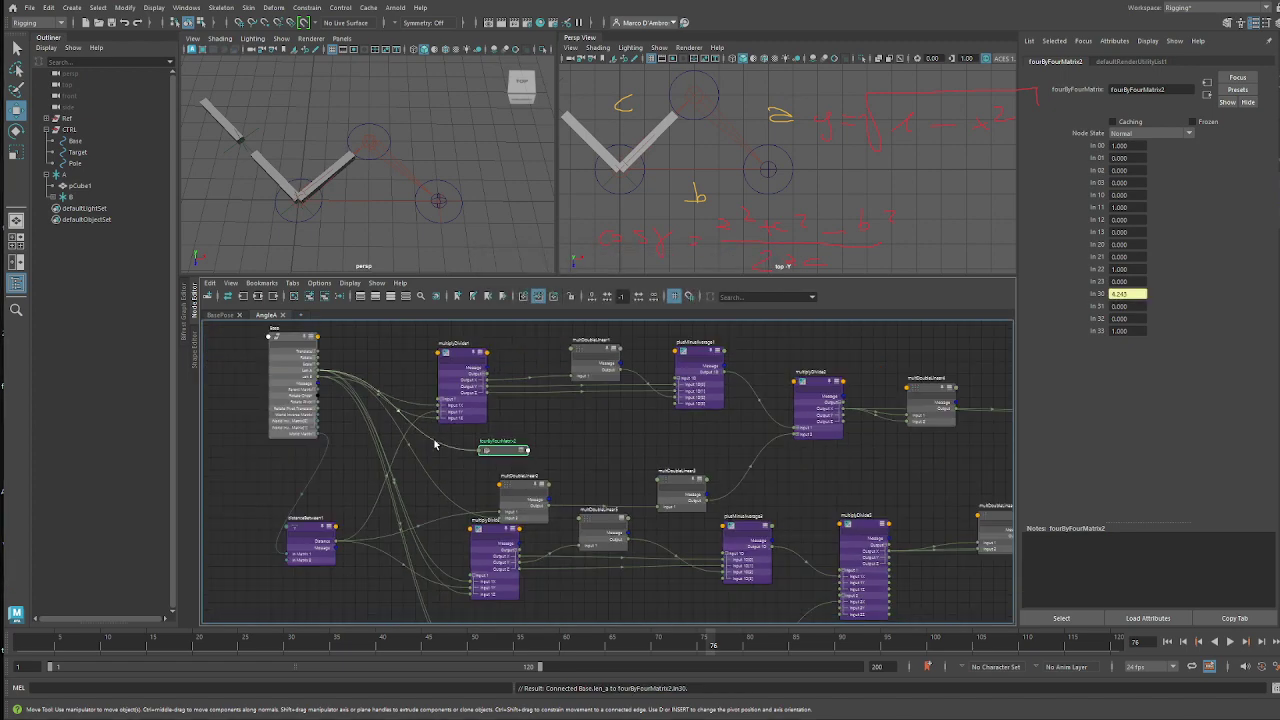
pyautogui.moveTo(643, 461); pyautogui.dragTo(1005, 477)
pyautogui.keyDown('alt'); pyautogui.moveTo(901, 468); pyautogui.dragTo(341, 455, button='middle'); pyautogui.keyUp('alt')
pyautogui.moveTo(424, 466); pyautogui.dragTo(829, 461)
pyautogui.keyDown('alt'); pyautogui.moveTo(994, 525); pyautogui.dragTo(726, 537, button='middle'); pyautogui.keyUp('alt')
pyautogui.scroll(3, 726, 537)
pyautogui.moveTo(622, 395); pyautogui.dragTo(645, 305)
pyautogui.moveTo(690, 475); pyautogui.dragTo(750, 481)
# - Create a multMatrix node and place it between fourByFourMatrix2 and B
pyautogui.click(614, 400)
pyautogui.press('Tab')
pyautogui.write('mult')
pyautogui.press('Down')
pyautogui.press('Down')
pyautogui.press('Down')
pyautogui.press('Return')
pyautogui.moveTo(668, 411); pyautogui.dragTo(649, 428)
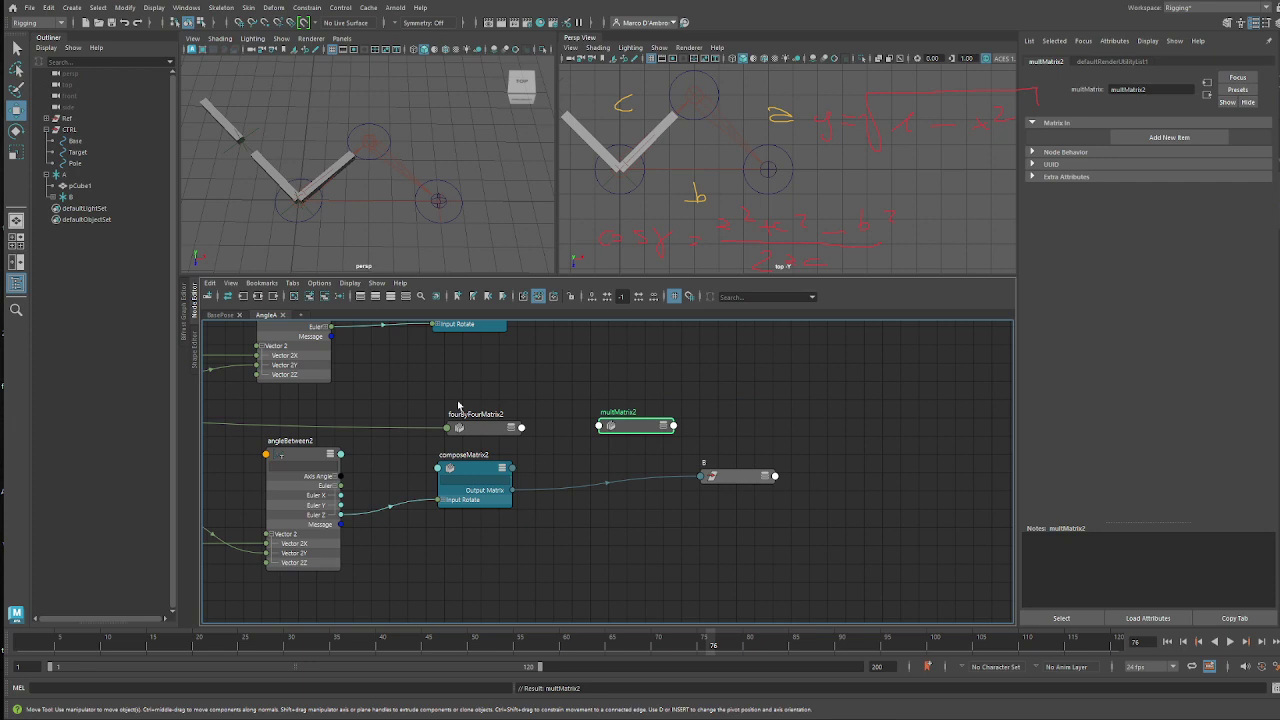
# - Examine the order in which composeMatrix1 and fourByFourMatrix1 feed multMatrix1 in the BasePose graph, then return to AngleA
pyautogui.click(220, 314)
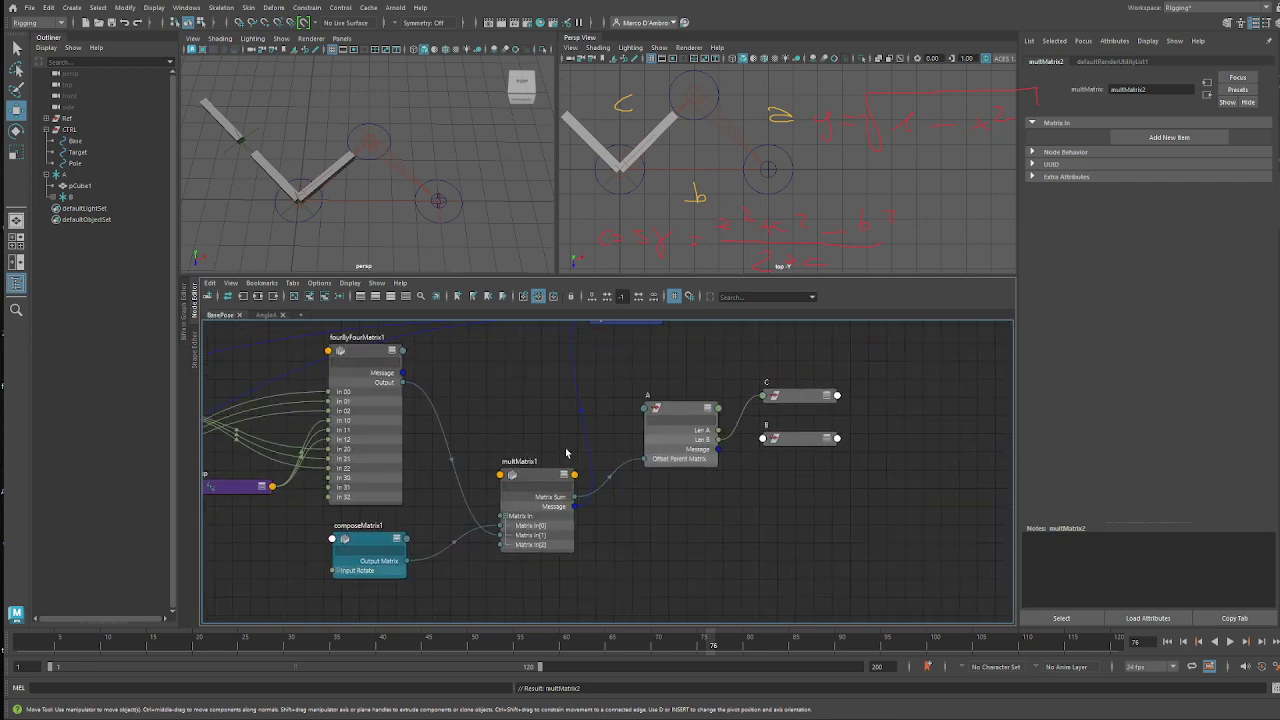
pyautogui.moveTo(522, 467); pyautogui.dragTo(519, 403)
pyautogui.moveTo(365, 345); pyautogui.dragTo(371, 348)
pyautogui.keyDown('shift'); pyautogui.moveTo(365, 532); pyautogui.dragTo(375, 544); pyautogui.keyUp('shift')
pyautogui.click(444, 585)
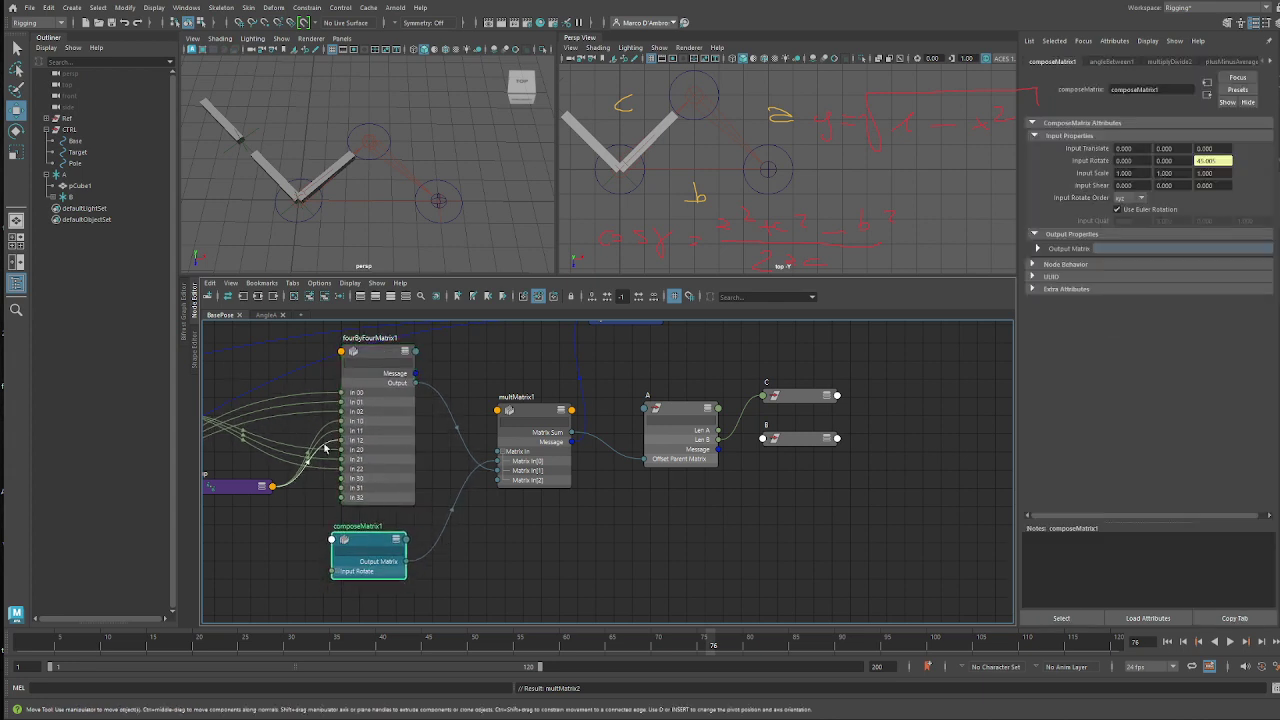
pyautogui.click(267, 316)
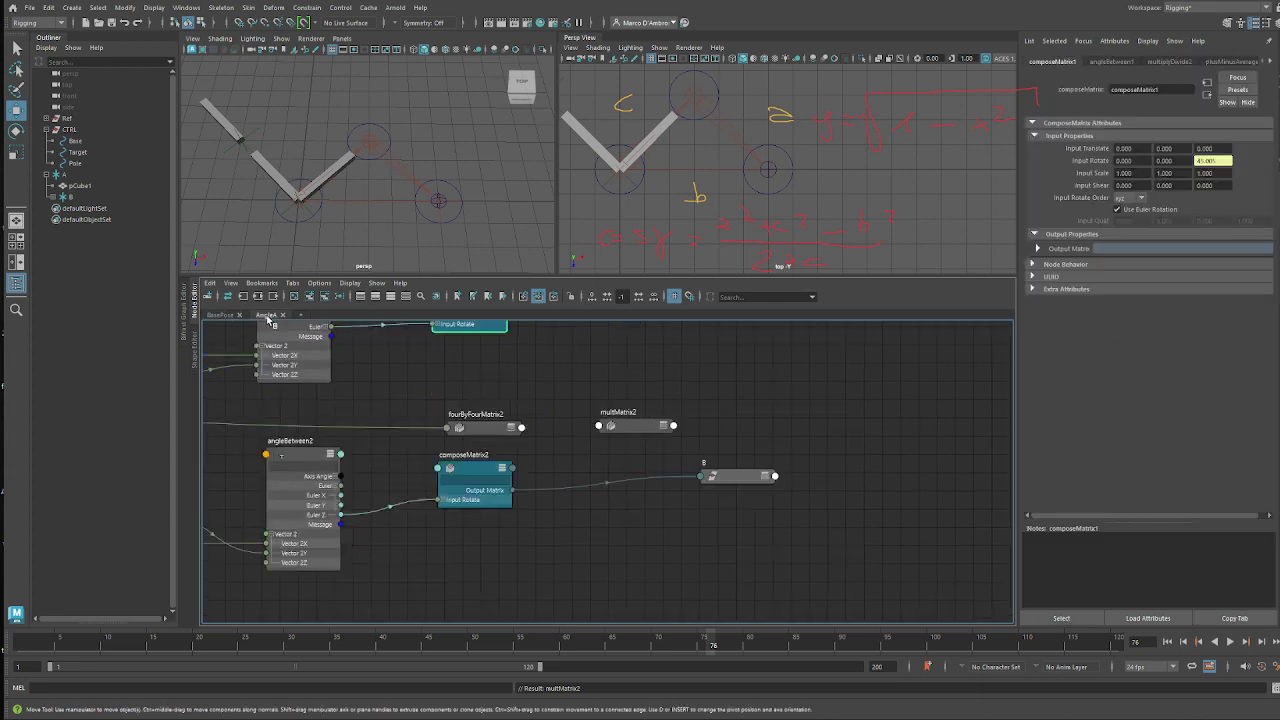
# - Connect composeMatrix2's Output Matrix and fourByFourMatrix2's Output, in that order, to multMatrix2's Matrix In[0] and Matrix In[1]
pyautogui.scroll(1, 545, 527)
pyautogui.moveTo(465, 474); pyautogui.dragTo(651, 418)
pyautogui.moveTo(614, 435)
pyautogui.click(710, 434)
pyautogui.press('2')
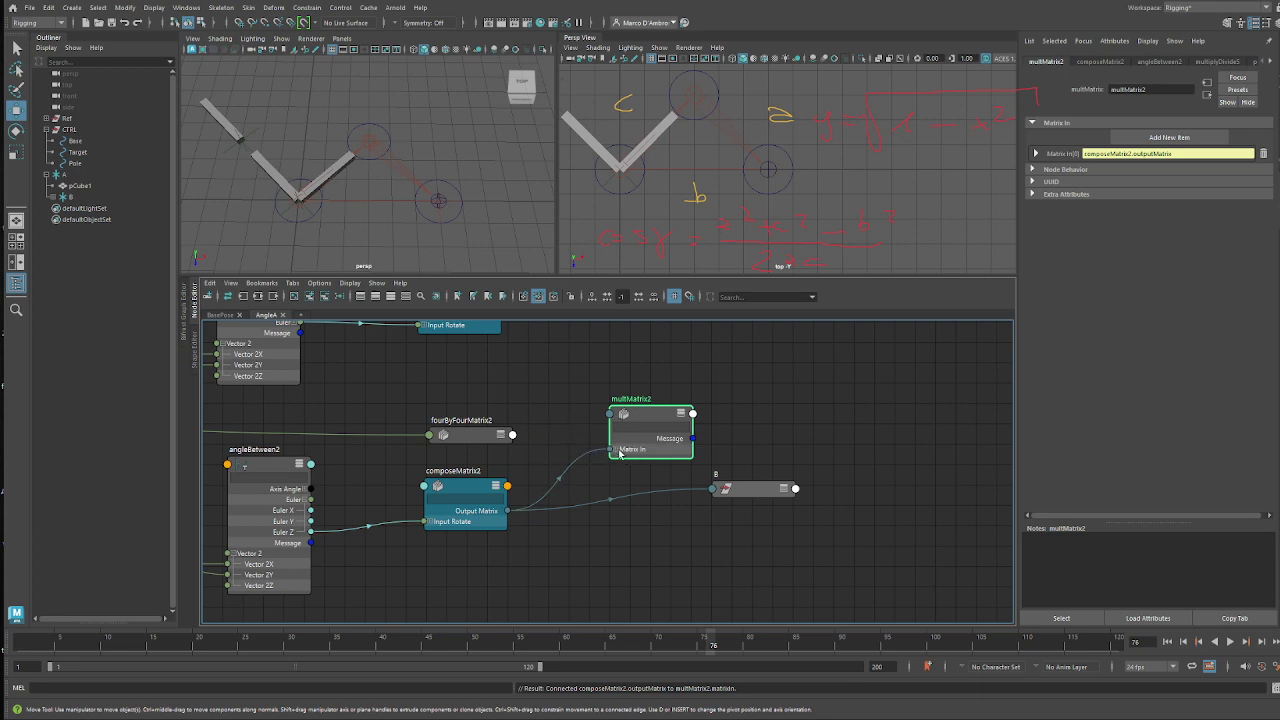
pyautogui.click(617, 450)
pyautogui.moveTo(567, 457); pyautogui.dragTo(580, 427)
# - Connect multMatrix2's Matrix Sum to B's Offset Parent Matrix, replacing the composeMatrix2 connection
pyautogui.click(748, 494)
pyautogui.moveTo(748, 495); pyautogui.dragTo(786, 490)
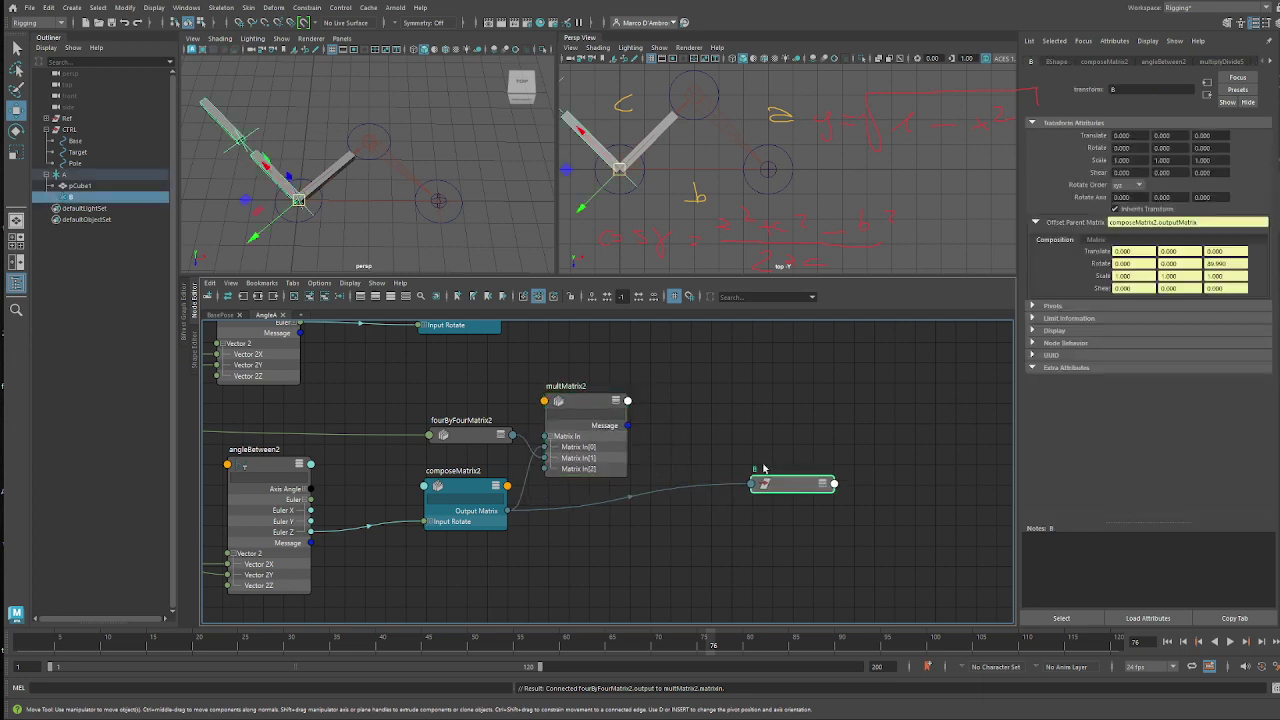
pyautogui.press('2')
pyautogui.click(628, 402)
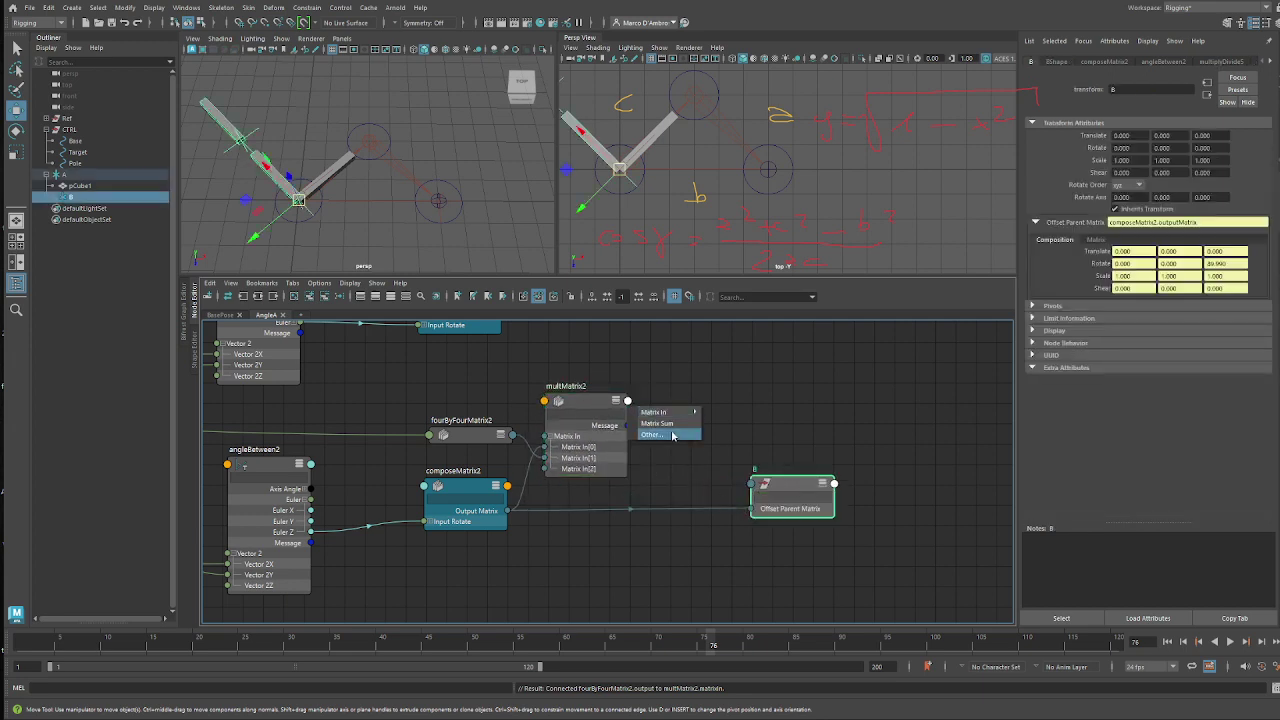
pyautogui.click(662, 424)
pyautogui.click(762, 511)
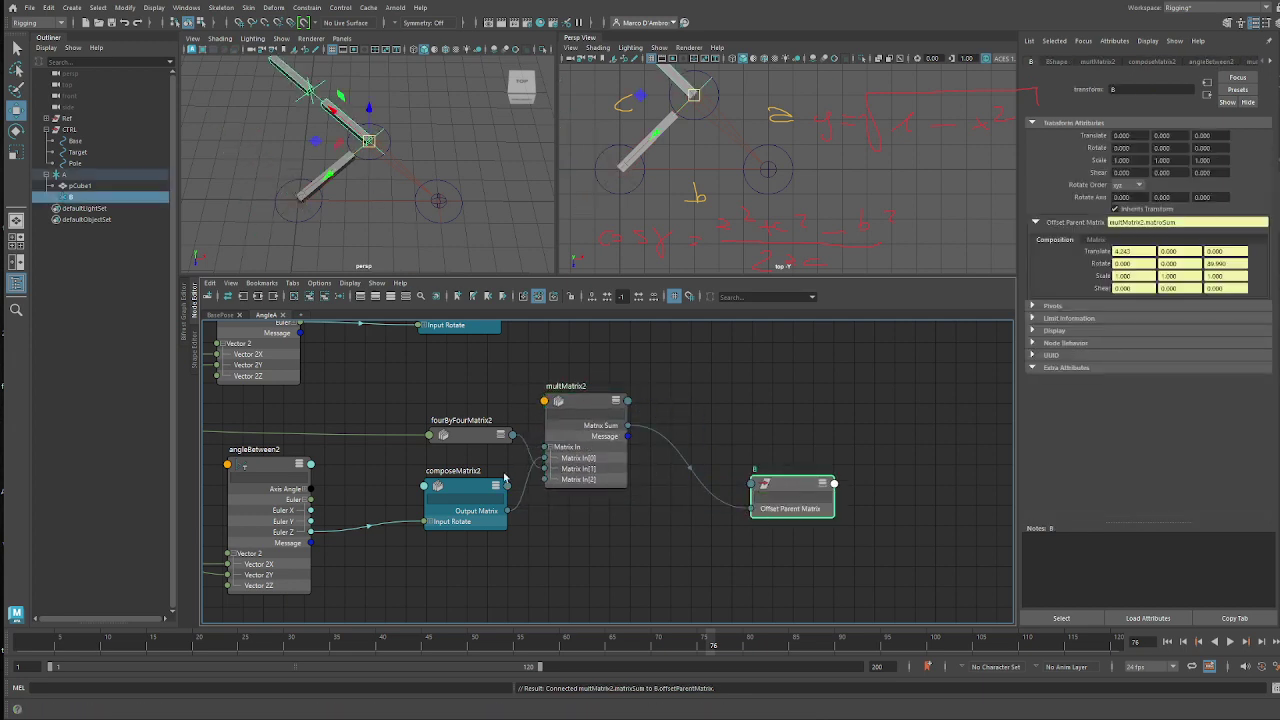
# - Create a multDoubleLinear node below composeMatrix2, to the right of angleBetween2
pyautogui.keyDown('alt'); pyautogui.moveTo(490, 482); pyautogui.dragTo(626, 522, button='middle'); pyautogui.keyUp('alt')
pyautogui.keyDown('alt'); pyautogui.moveTo(583, 558); pyautogui.dragTo(580, 507, button='middle'); pyautogui.keyUp('alt')
pyautogui.moveTo(407, 459); pyautogui.dragTo(365, 457)
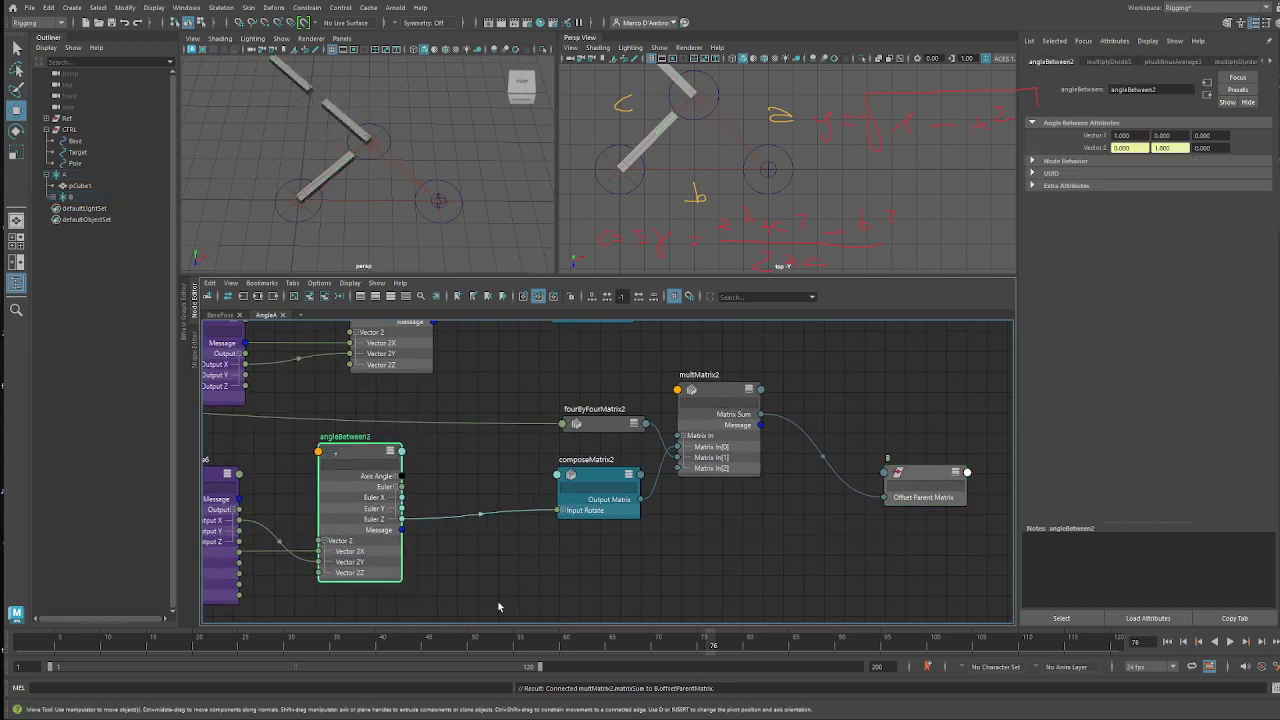
pyautogui.moveTo(647, 597); pyautogui.dragTo(499, 605)
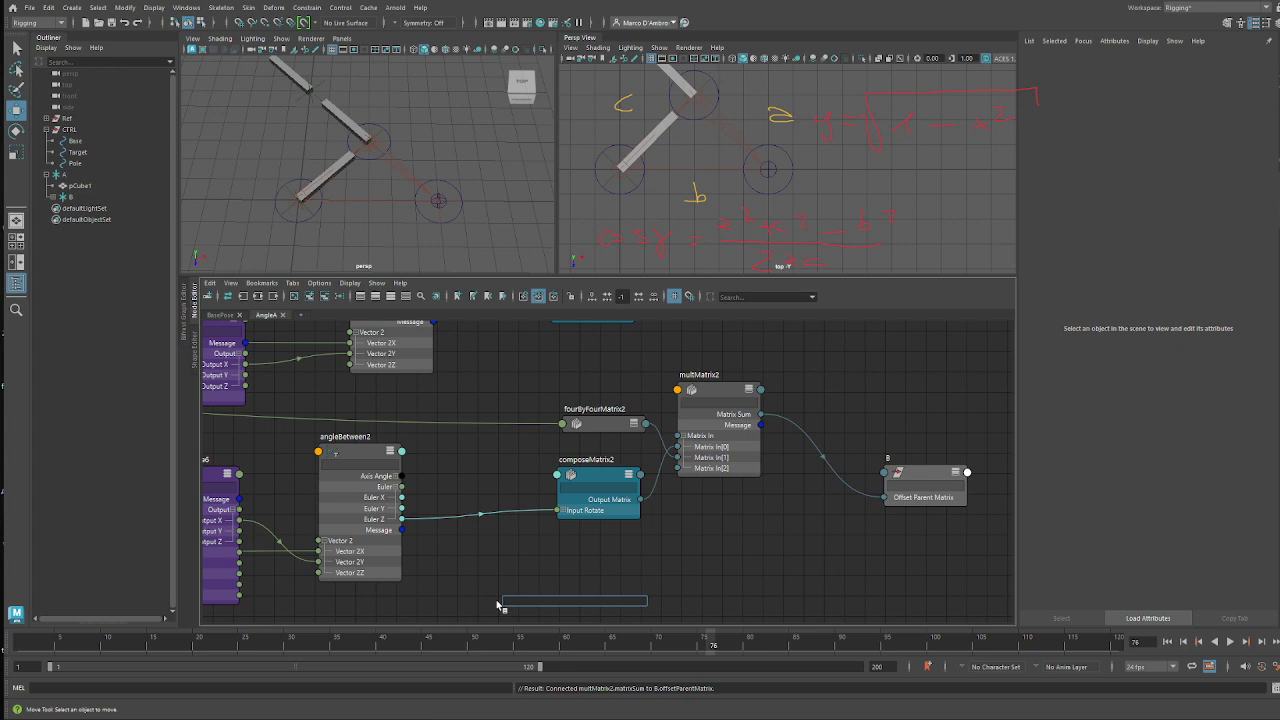
pyautogui.write('doub')
pyautogui.press('Down')
pyautogui.press('Down')
pyautogui.press('Return')
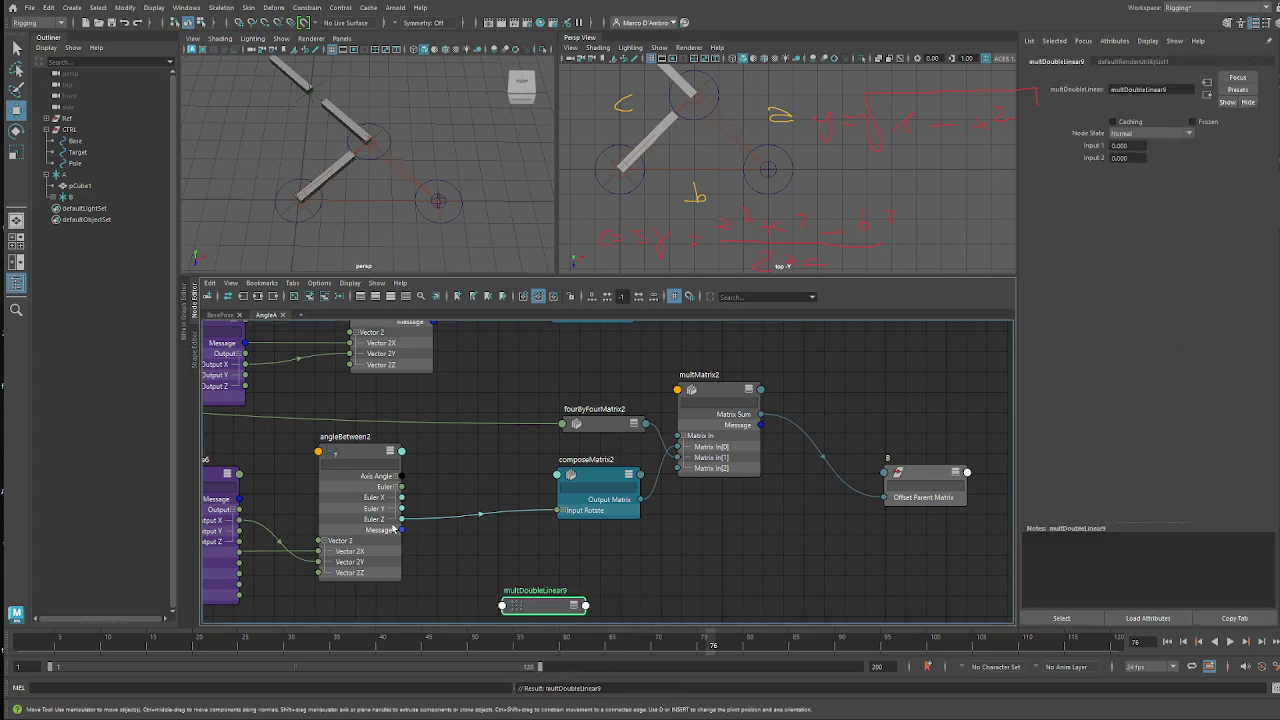
# - Route angleBetween2's Euler Z through multDoubleLinear9's Input 1 with Input 2 at -1, and connect the output to composeMatrix2's Input Rotate Z
pyautogui.moveTo(432, 555); pyautogui.dragTo(502, 605)
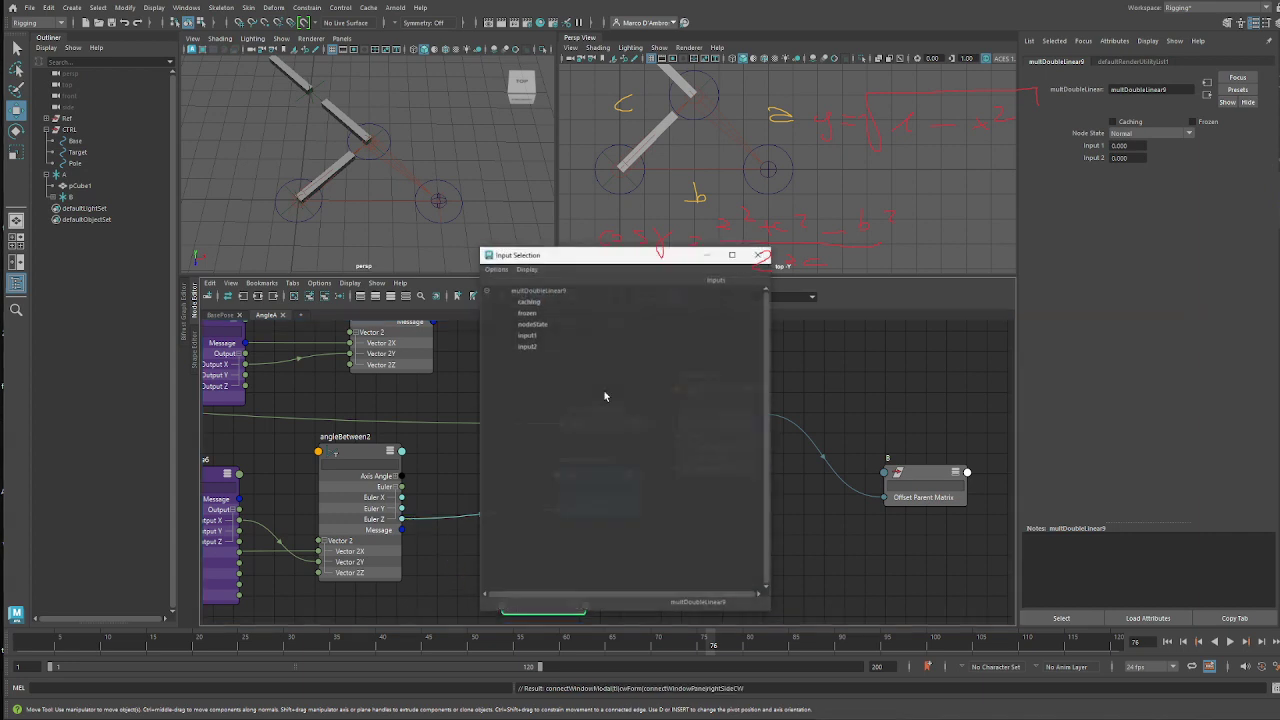
pyautogui.click(537, 337)
pyautogui.click(1133, 158)
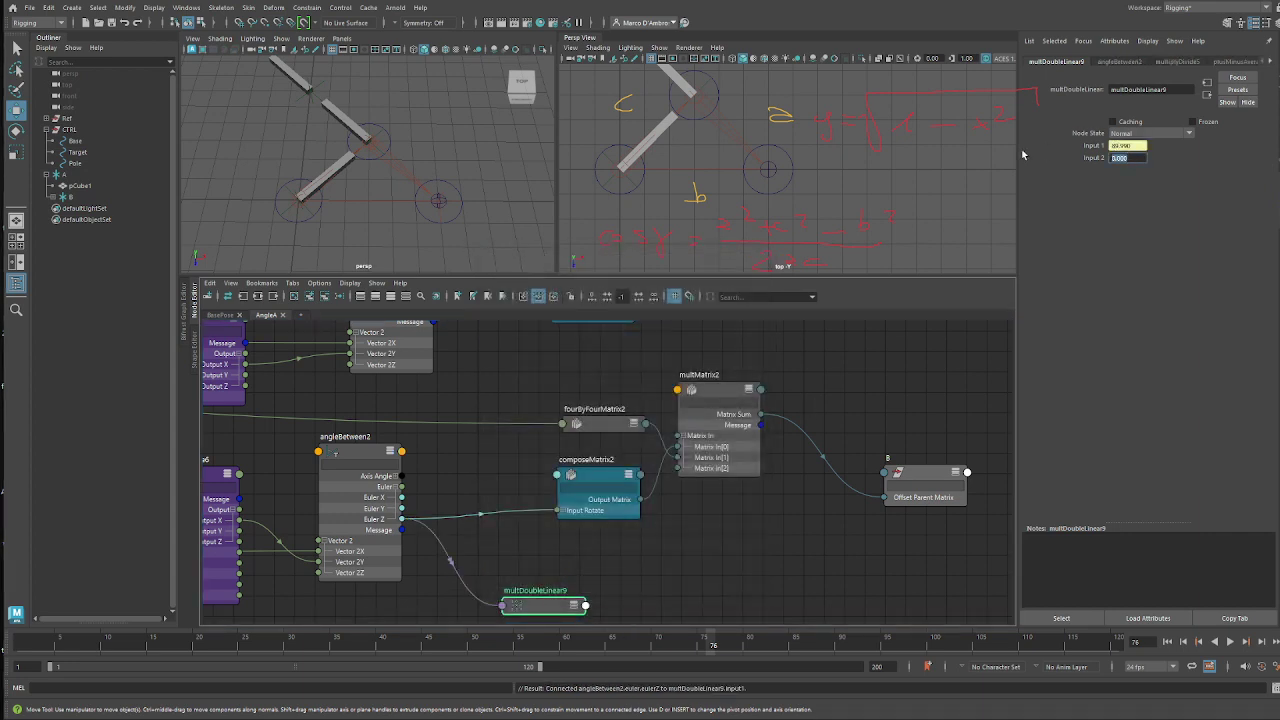
pyautogui.click(566, 513)
pyautogui.moveTo(585, 606); pyautogui.dragTo(556, 542)
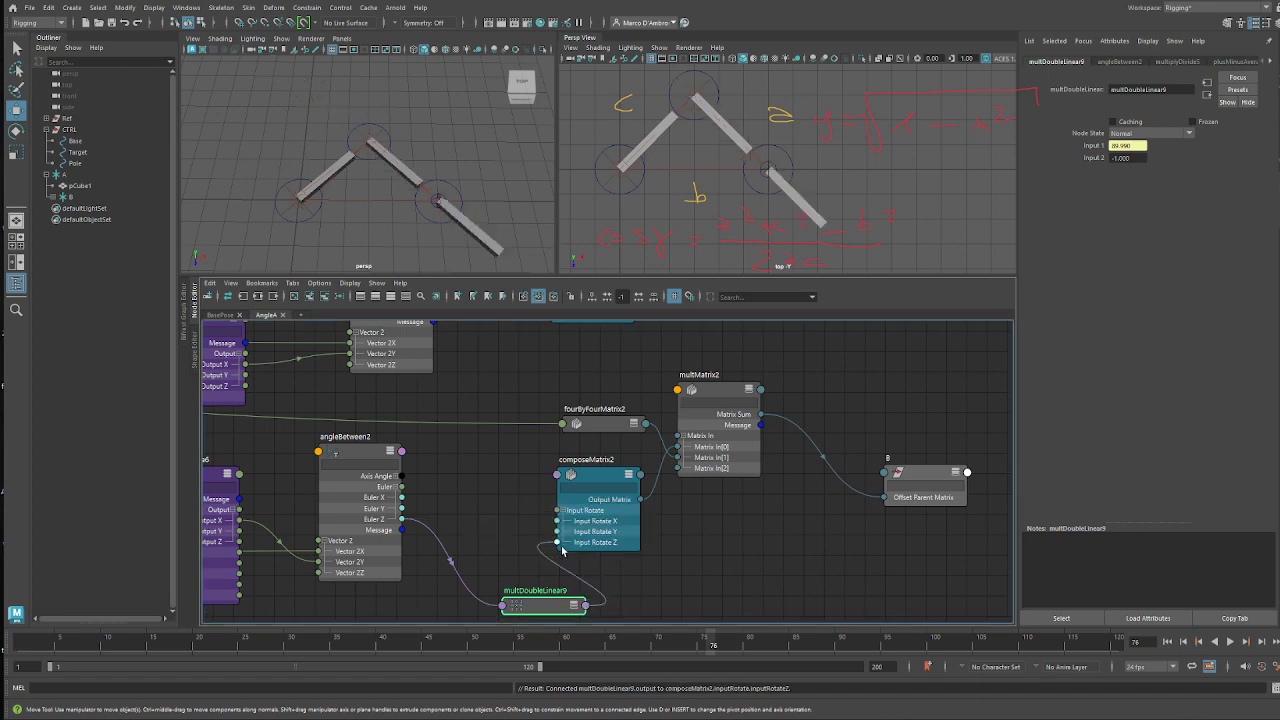
# - Delete the extra bar extending beyond the Target control
pyautogui.click(456, 222)
pyautogui.press('Delete')
# - Try moving the Target control to test how the two joints follow, and undo the move
pyautogui.click(443, 182)
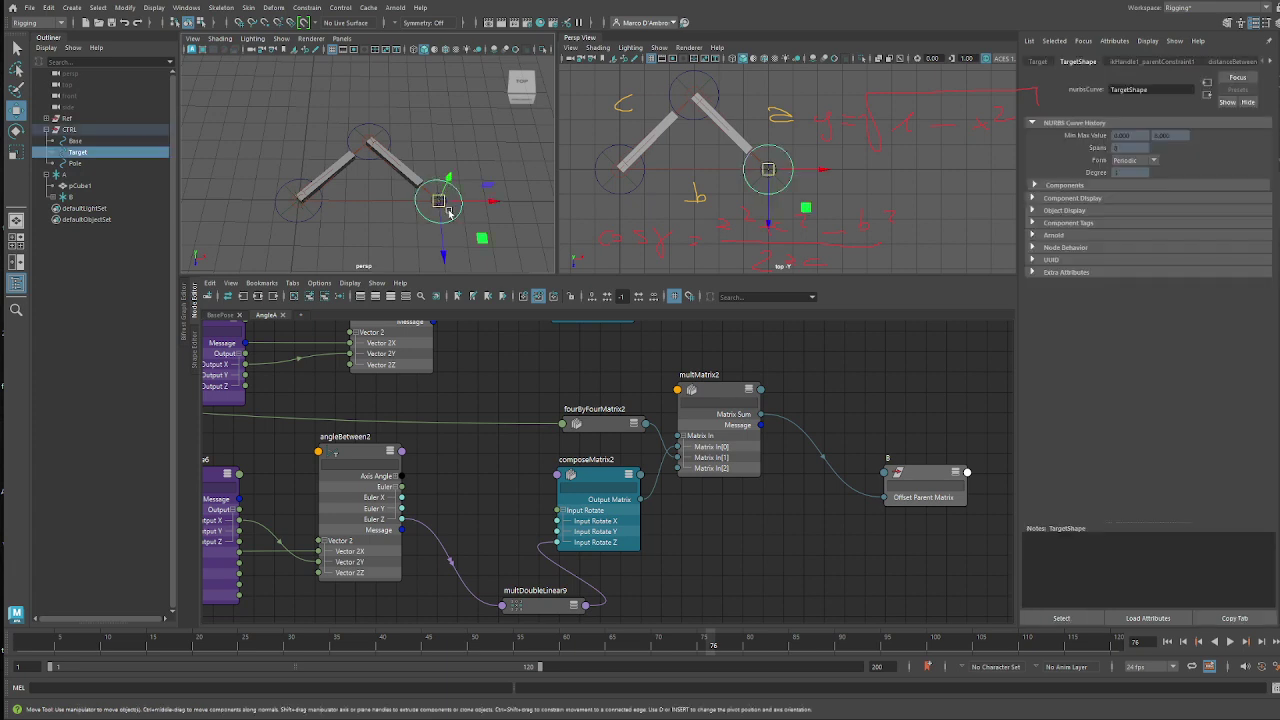
pyautogui.moveTo(441, 204)
pyautogui.mouseDown()
pyautogui.moveTo(438, 178)
pyautogui.moveTo(437, 200)
pyautogui.moveTo(499, 206)
pyautogui.moveTo(416, 206)
pyautogui.mouseUp()
pyautogui.hotkey('ctrl', 'z')
pyautogui.hotkey('ctrl', 'z')
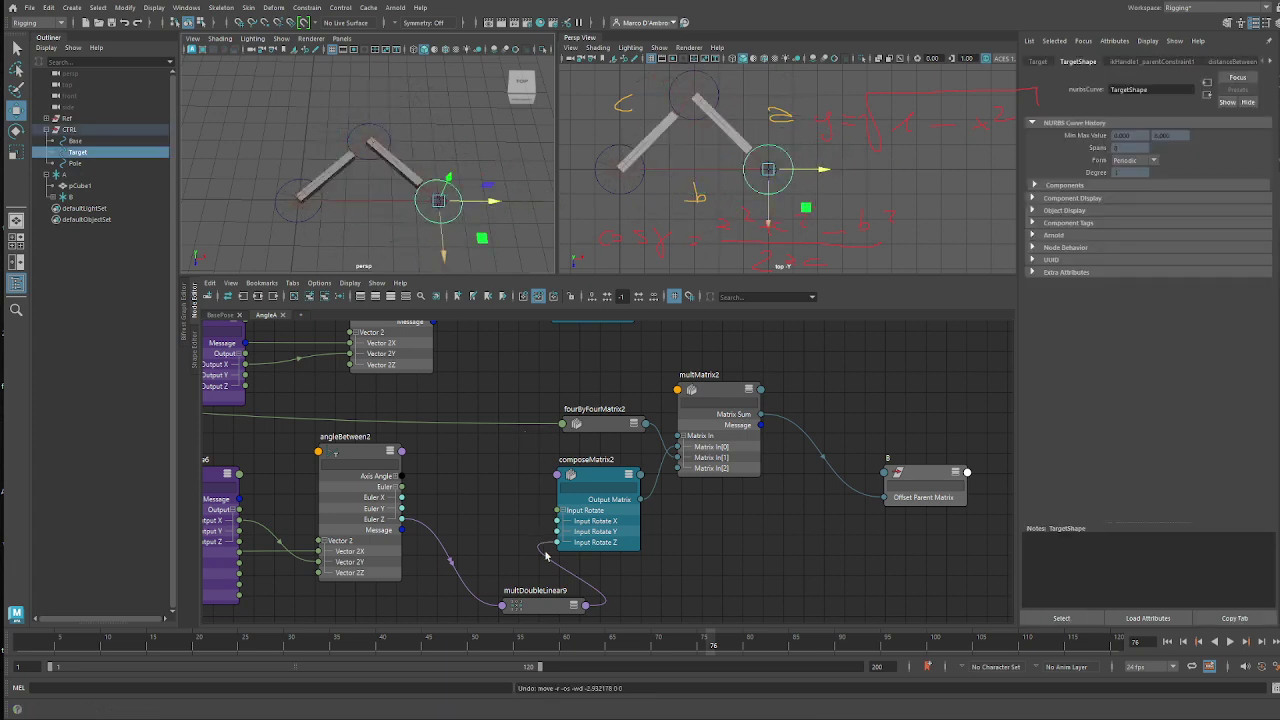
# - Shift fourByFourMatrix2, composeMatrix2, multMatrix2 and B farther from angleBetween2 to free space in the graph
pyautogui.click(634, 556)
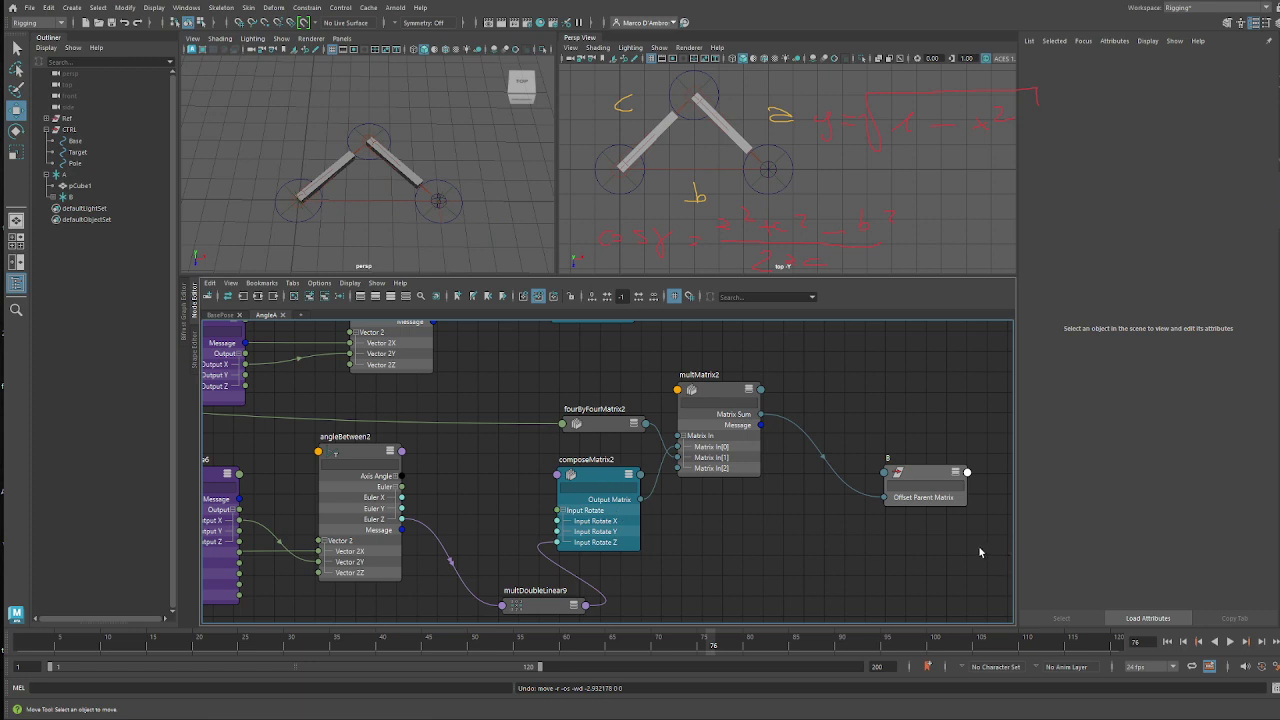
pyautogui.moveTo(981, 551); pyautogui.dragTo(790, 505)
pyautogui.click(616, 379)
pyautogui.moveTo(608, 418); pyautogui.dragTo(752, 418)
pyautogui.click(502, 399)
pyautogui.moveTo(925, 469); pyautogui.dragTo(1084, 478)
pyautogui.click(569, 506)
pyautogui.doubleClick(533, 589)
pyautogui.moveTo(727, 476); pyautogui.dragTo(718, 474)
# - Create a plusMinusAverage node between angleBetween2 and composeMatrix2
pyautogui.click(350, 458)
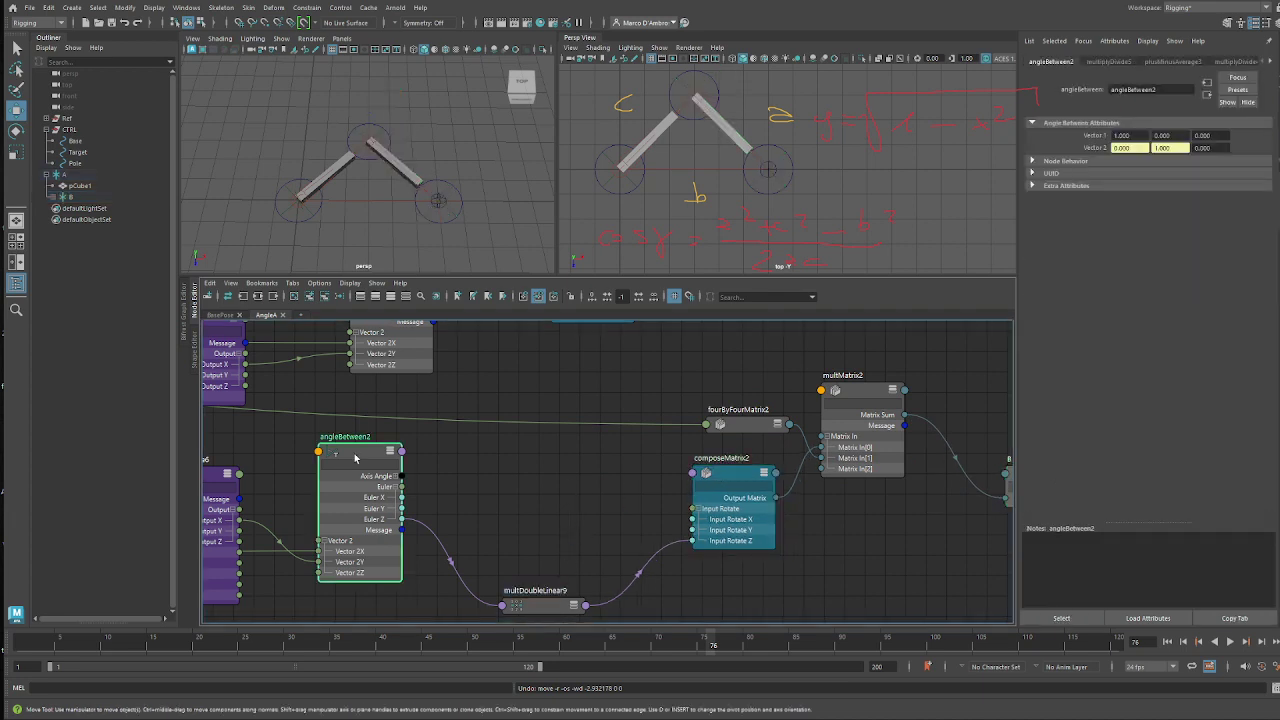
pyautogui.click(543, 606)
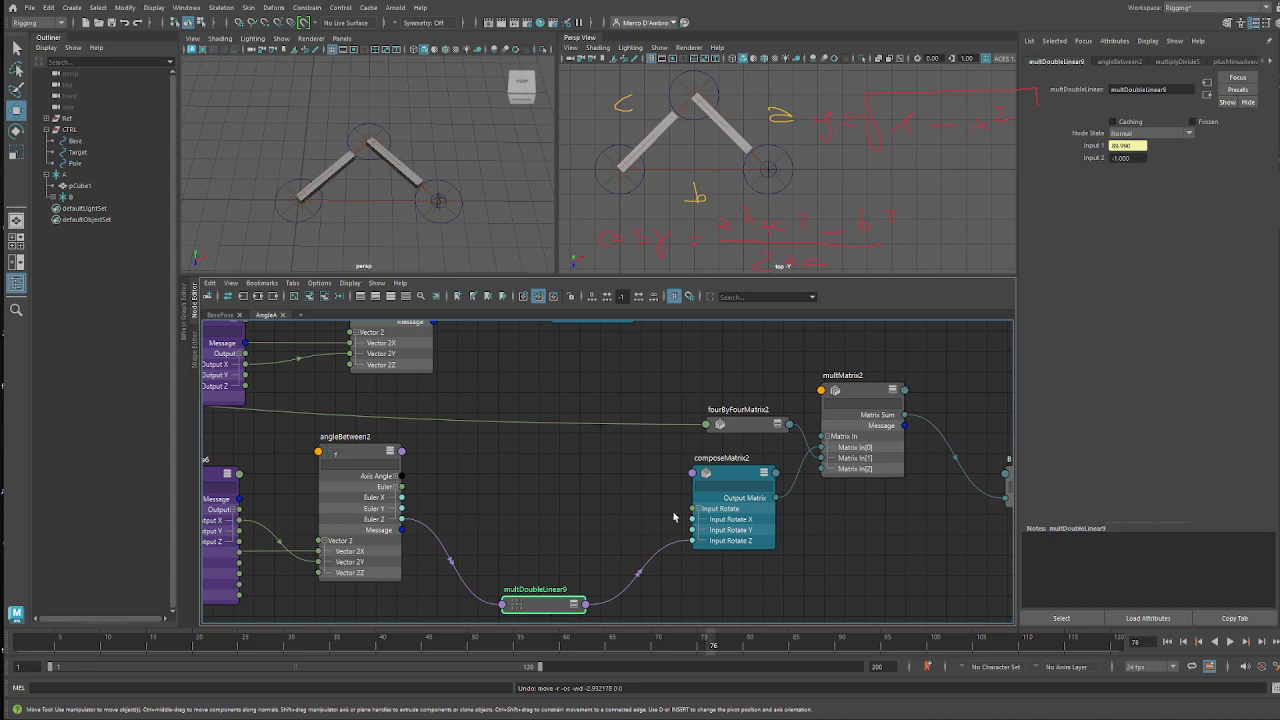
pyautogui.moveTo(676, 562); pyautogui.dragTo(525, 553)
pyautogui.write('plus')
pyautogui.press('Down')
pyautogui.press('Return')
# - Connect angleBetween2's Euler Z to plusMinusAverage5's Input 1D[0] and add a second entry, Input 1D[1]
pyautogui.moveTo(544, 562); pyautogui.dragTo(502, 493)
pyautogui.click(508, 498)
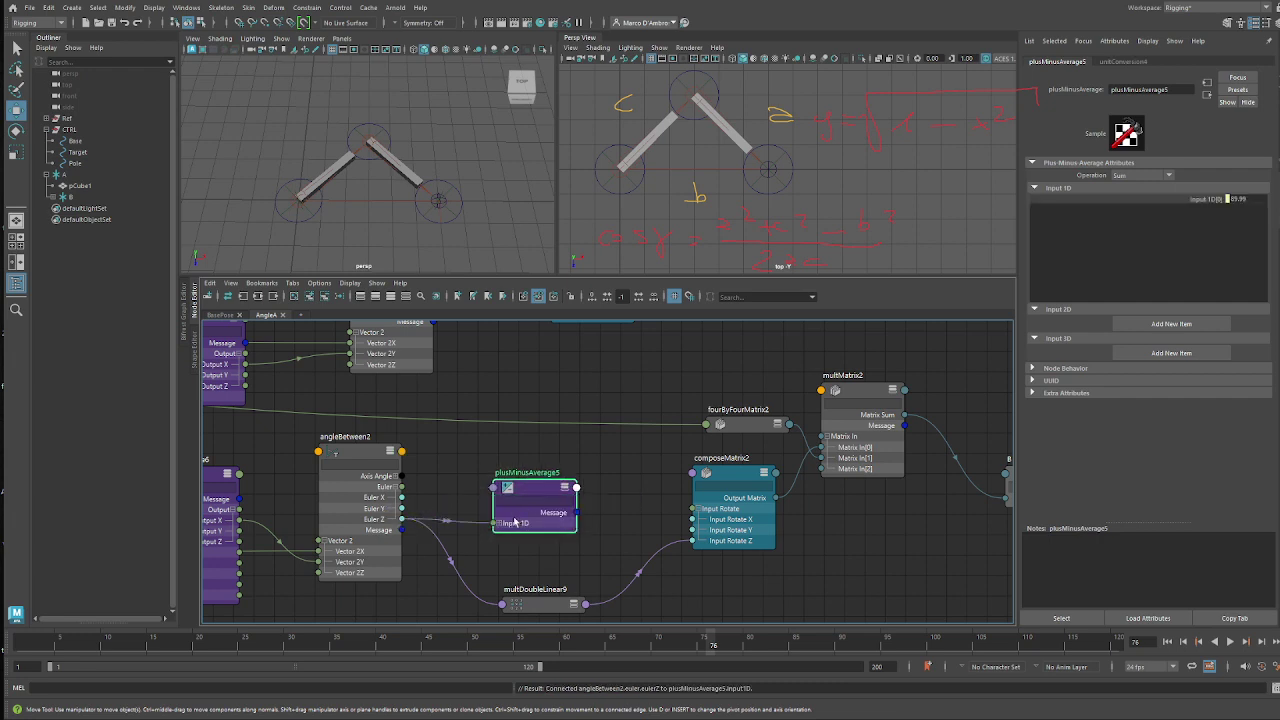
pyautogui.click(500, 523)
pyautogui.moveTo(531, 486); pyautogui.dragTo(548, 467)
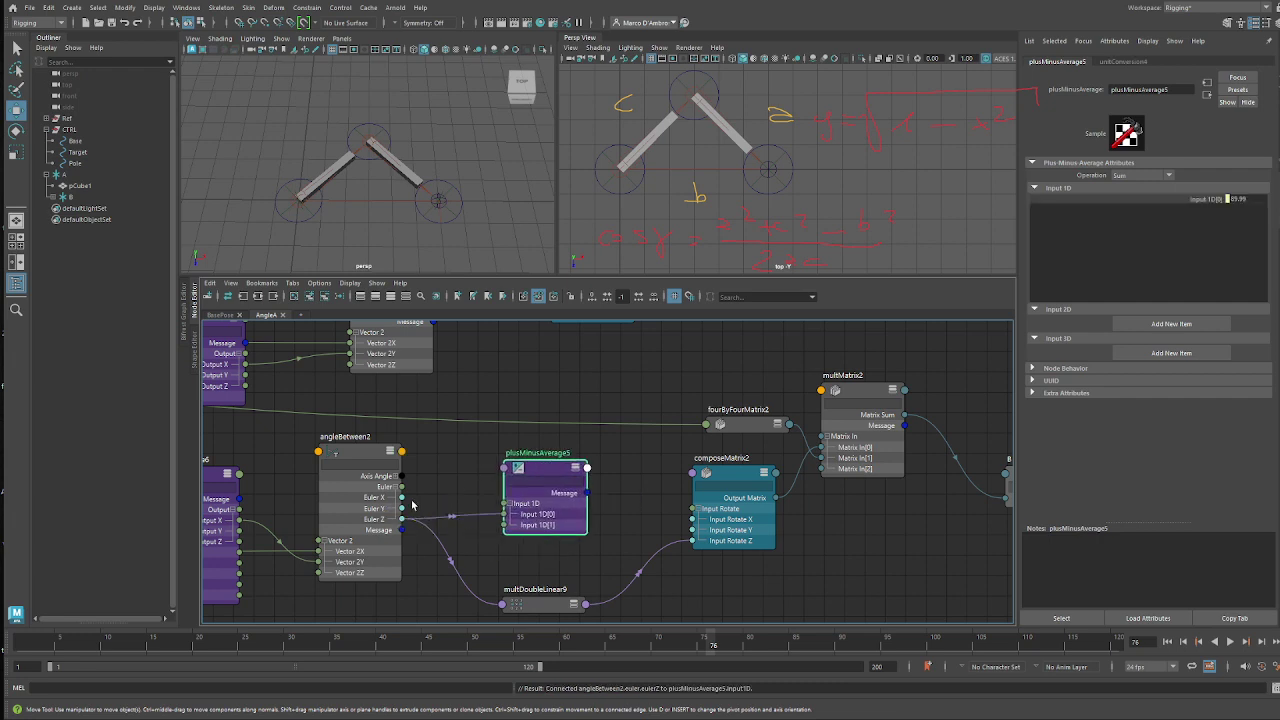
pyautogui.moveTo(405, 519); pyautogui.dragTo(467, 535)
pyautogui.click(530, 500)
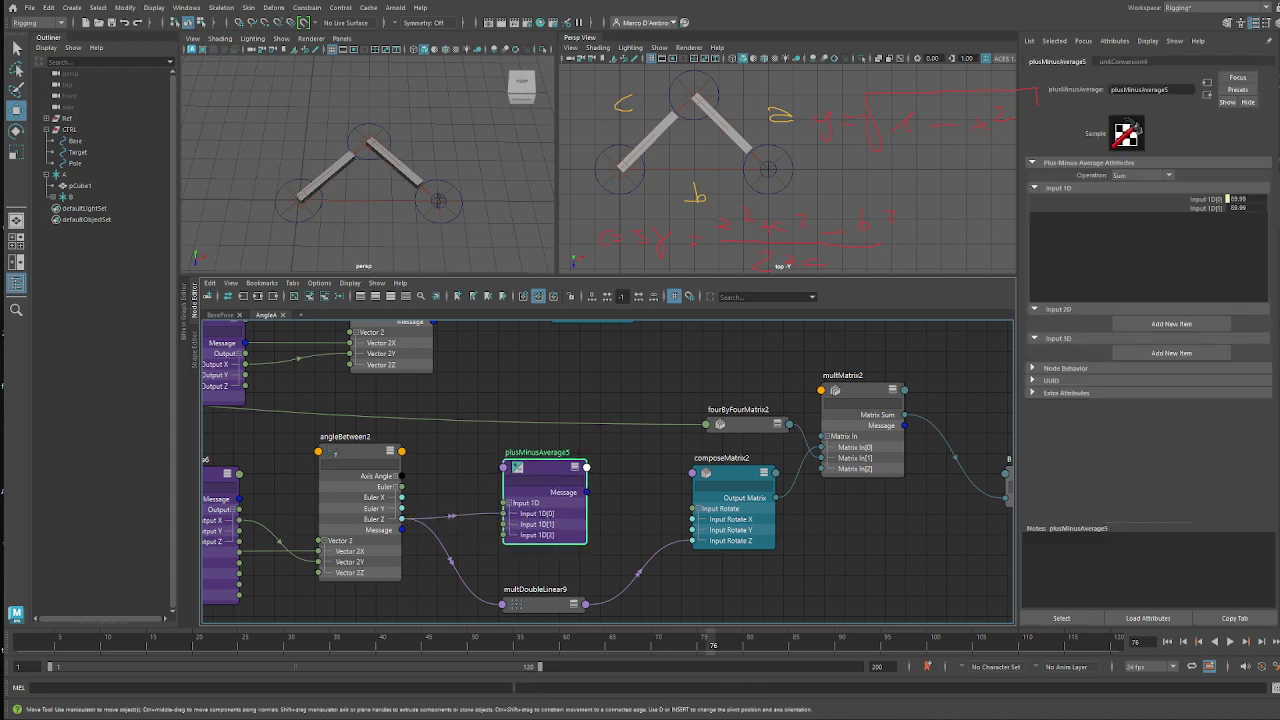
# - Set plusMinusAverage5's Input 1D[1] to 180
pyautogui.doubleClick(1260, 207)
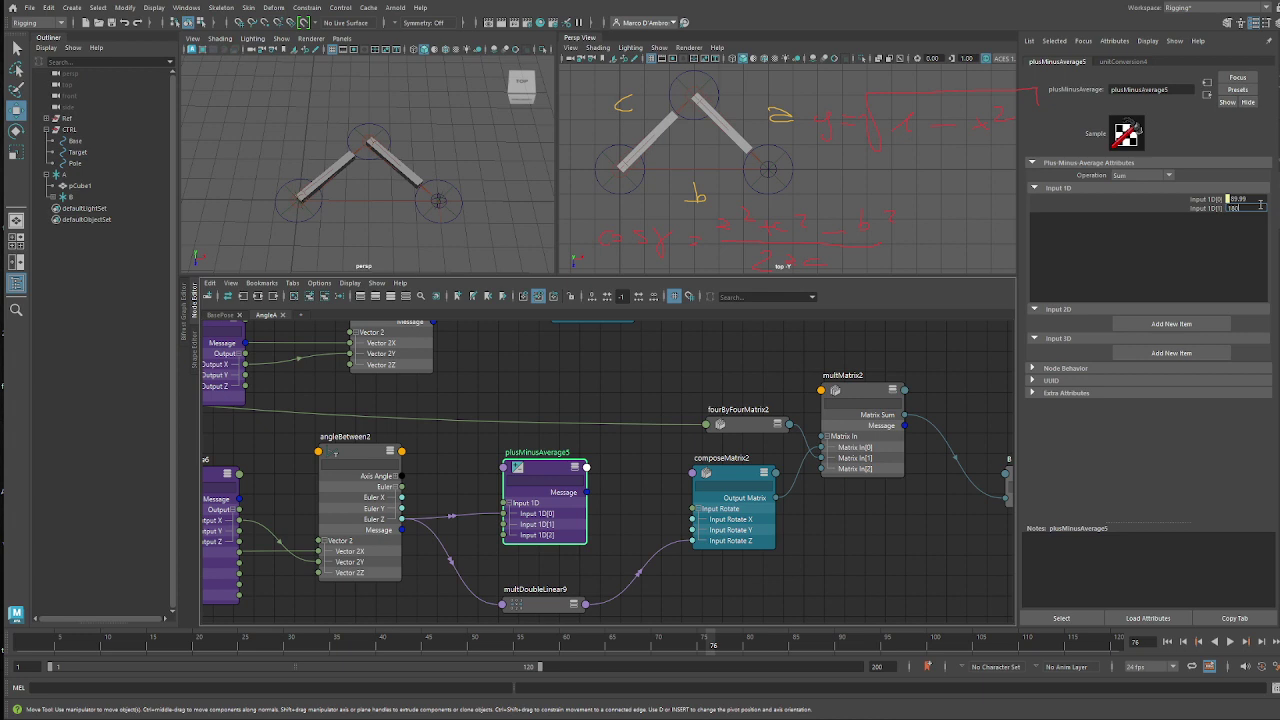
pyautogui.write('180')
pyautogui.press('Return')
# - Connect plusMinusAverage5's Output 1D to composeMatrix2's Input Rotate Z and delete the multDoubleLinear9 node
pyautogui.keyDown('alt'); pyautogui.moveTo(731, 402); pyautogui.dragTo(720, 377, button='middle'); pyautogui.keyUp('alt')
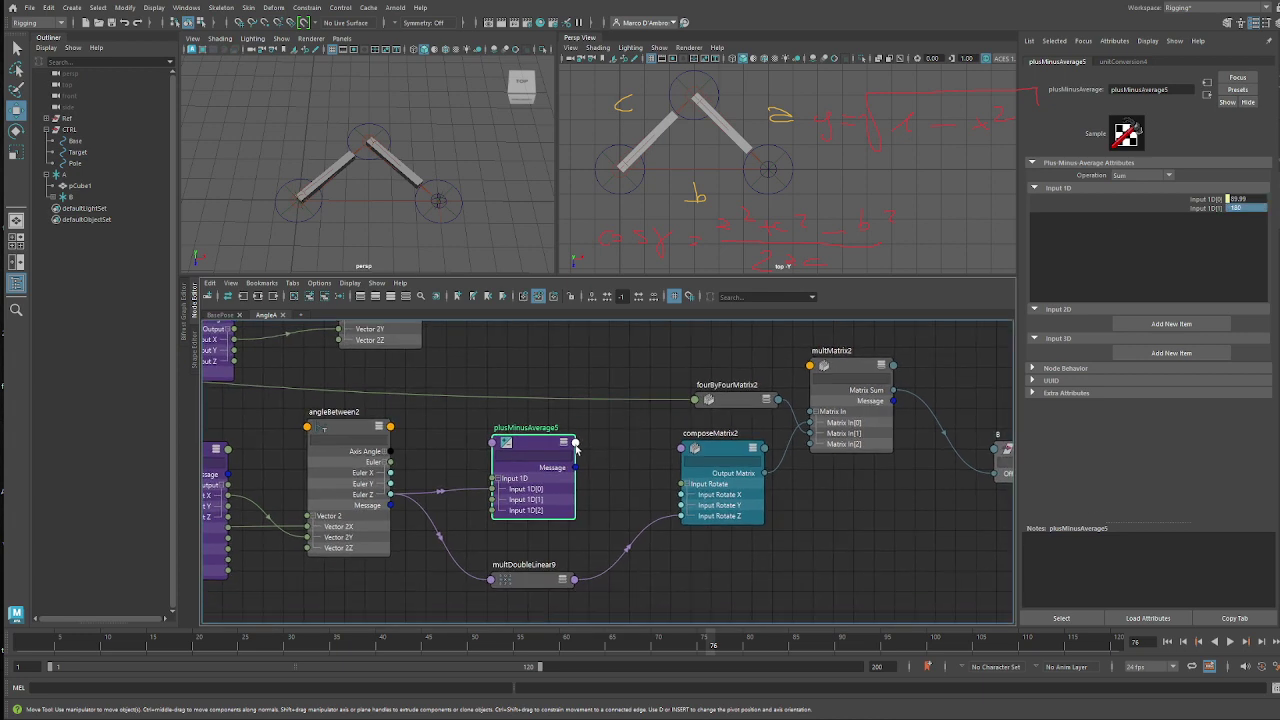
pyautogui.moveTo(575, 443); pyautogui.dragTo(680, 516)
pyautogui.click(544, 580)
pyautogui.press('Delete')
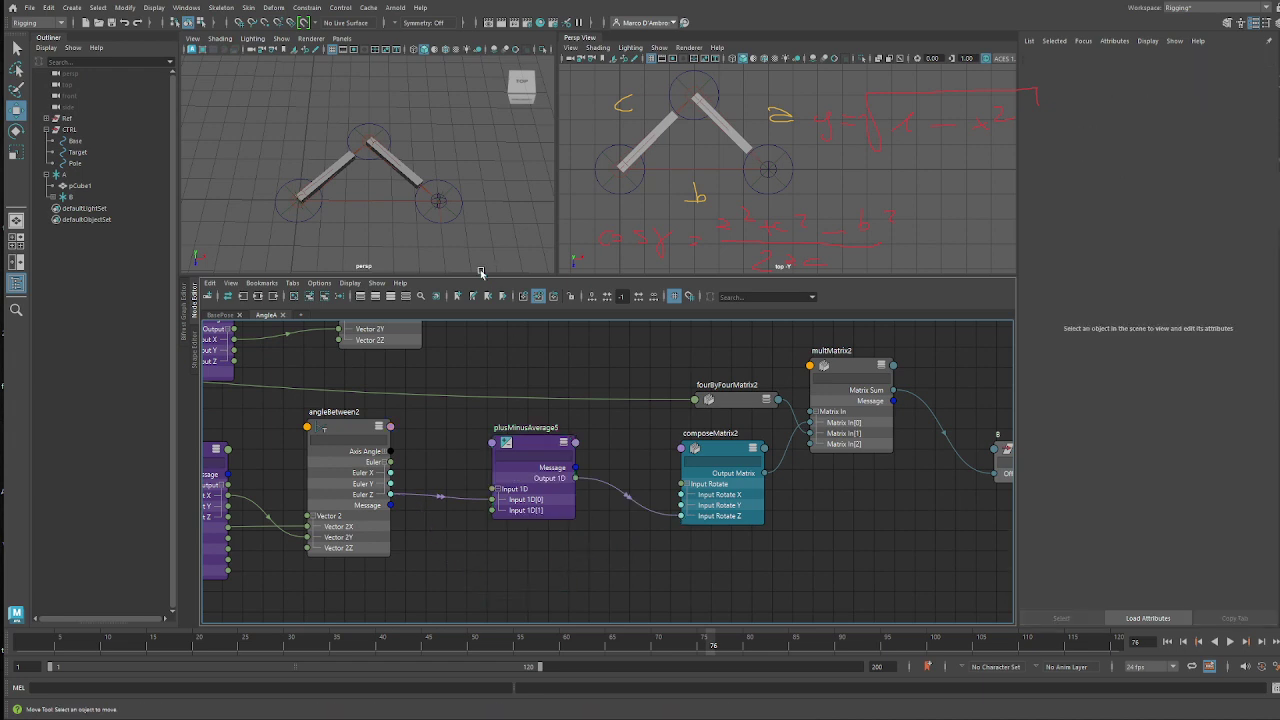
# - Move the Target control closer to the Base in the perspective view to test how the two joints bend
pyautogui.click(463, 206)
pyautogui.moveTo(491, 200); pyautogui.dragTo(442, 195)
pyautogui.hotkey('ctrl', 'z')
pyautogui.moveTo(394, 244)
pyautogui.mouseDown()
pyautogui.moveTo(403, 146)
pyautogui.moveTo(386, 224)
pyautogui.mouseUp()
# - Reposition the Pole control farther from the joints, and pull the Target away from the Base to test the chain
pyautogui.click(386, 131)
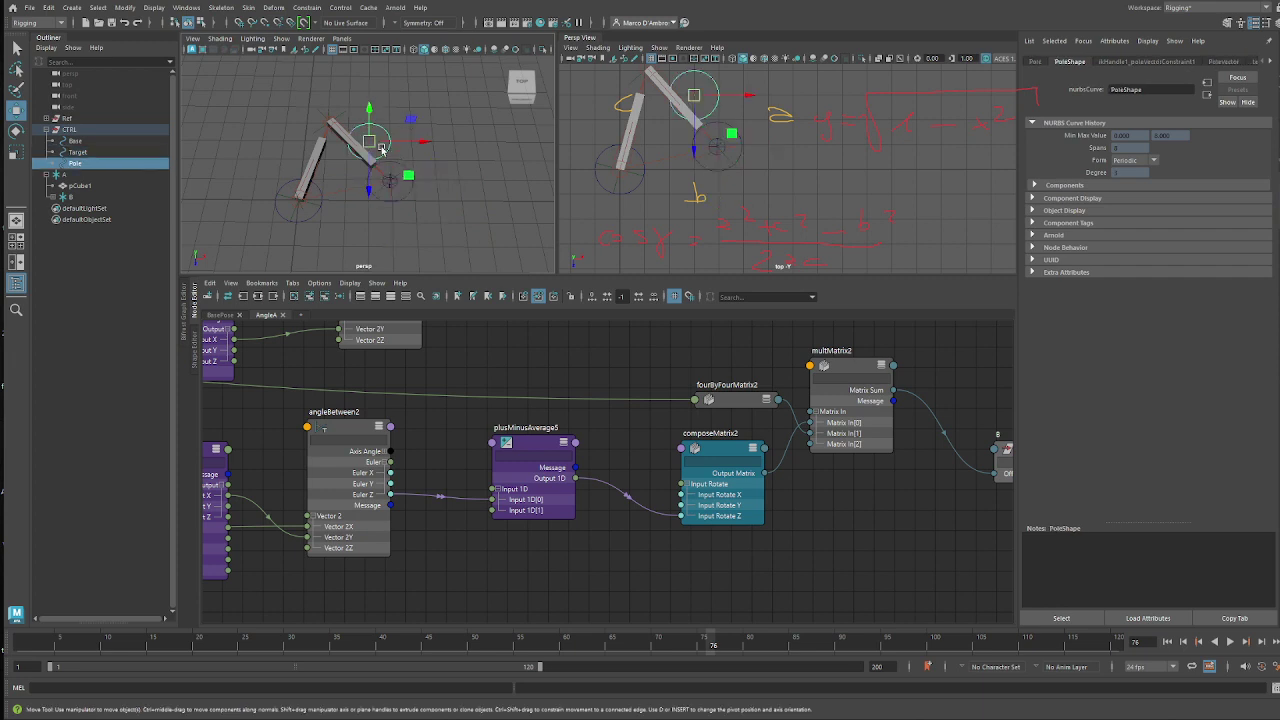
pyautogui.moveTo(371, 142); pyautogui.dragTo(321, 38)
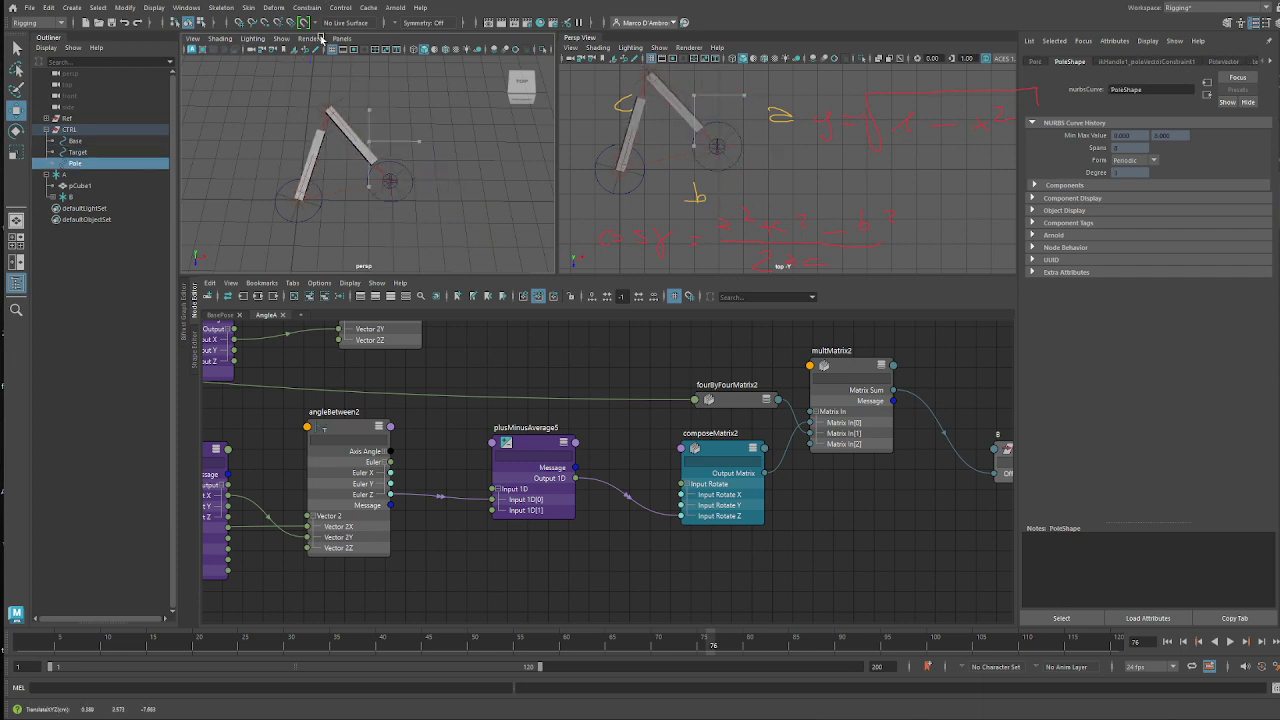
pyautogui.click(420, 192)
pyautogui.moveTo(438, 184); pyautogui.dragTo(476, 188)
pyautogui.scroll(-3, 430, 212)
pyautogui.keyDown('alt'); pyautogui.moveTo(394, 226); pyautogui.dragTo(400, 197); pyautogui.keyUp('alt')
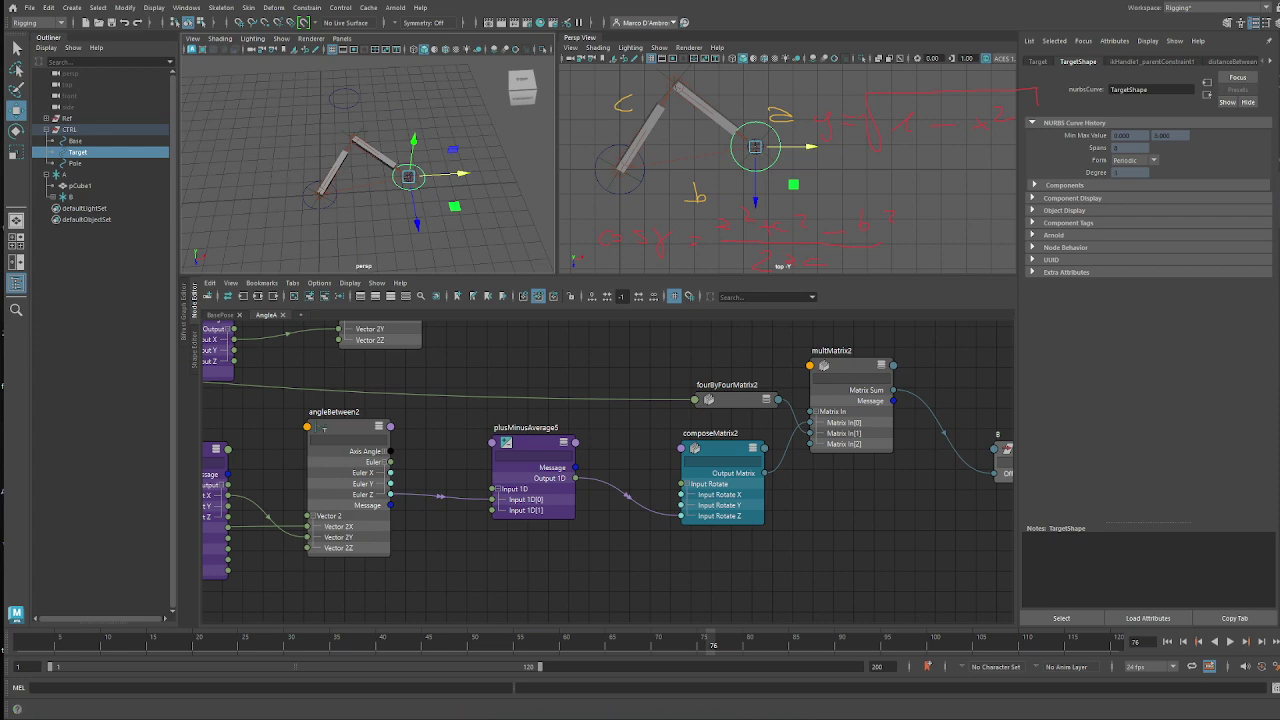